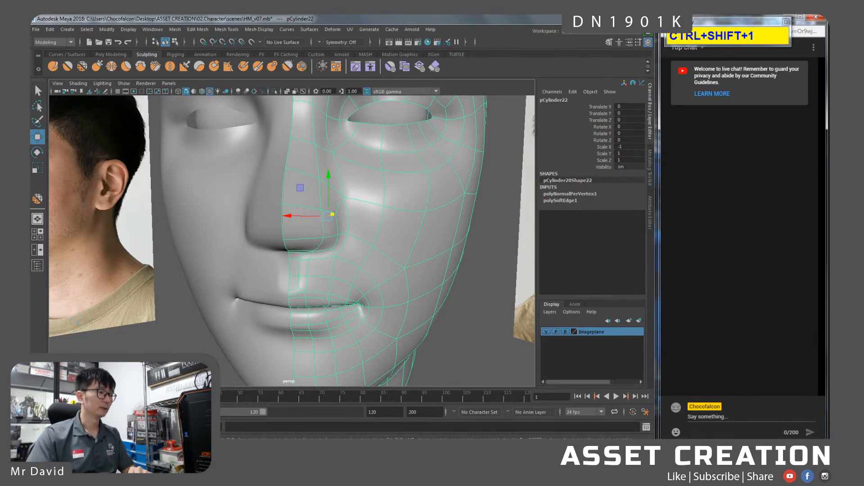
Switch to the browser and open the AST DN1901K Class Attendance 27 April 2020 assignment in Microsoft Teams.
left_click(135, 449)
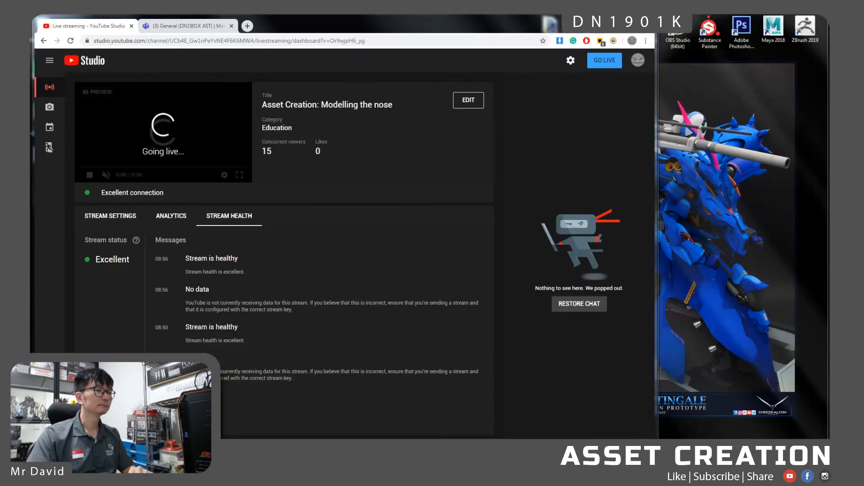
left_click(135, 405)
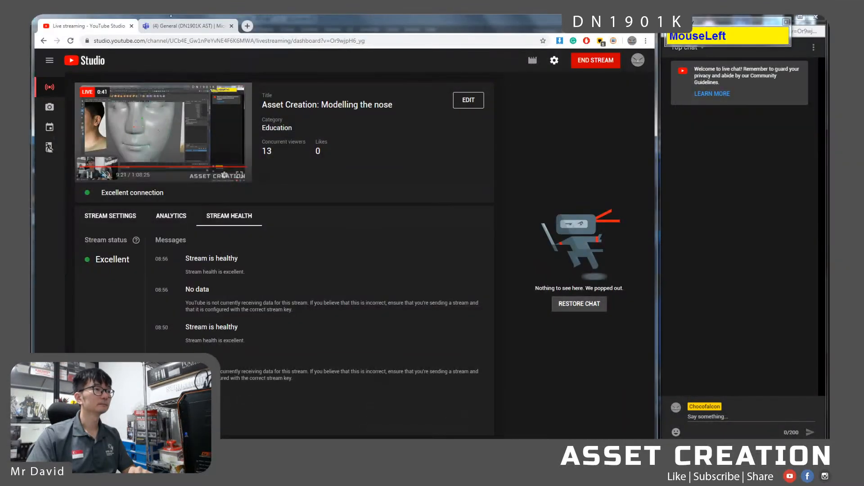
left_click(173, 26)
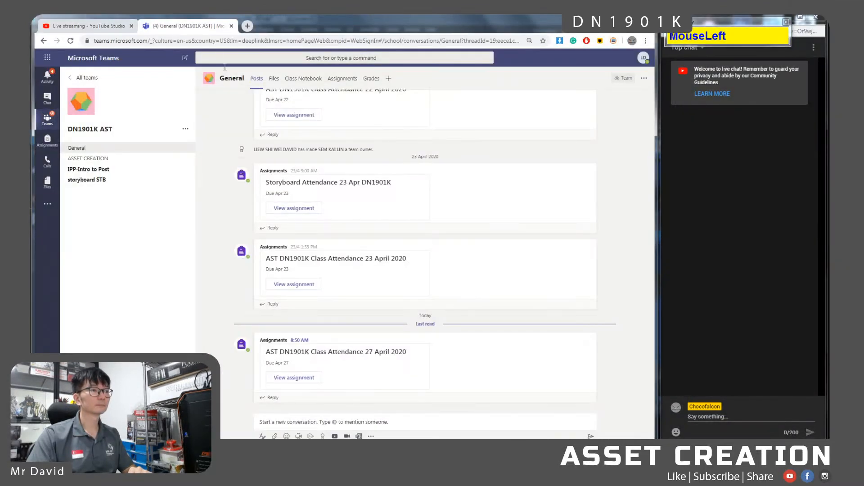
left_click(307, 383)
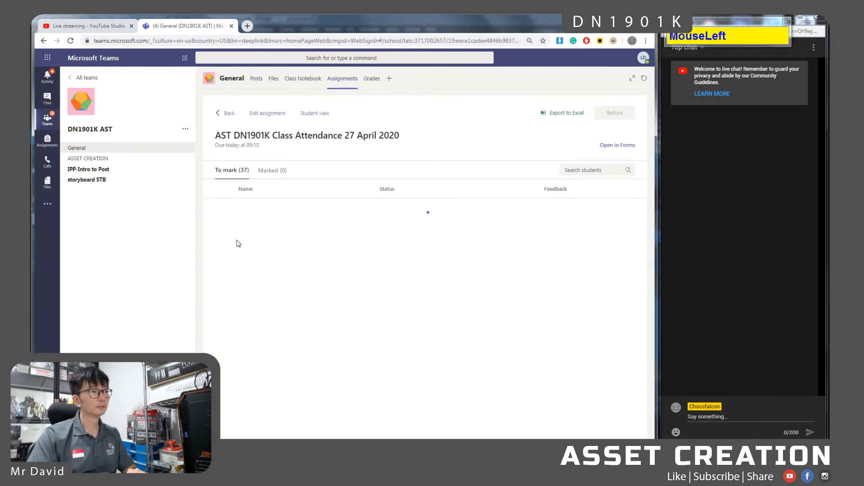
Sort the attendance list by status and review which students have not handed in.
left_click(431, 190)
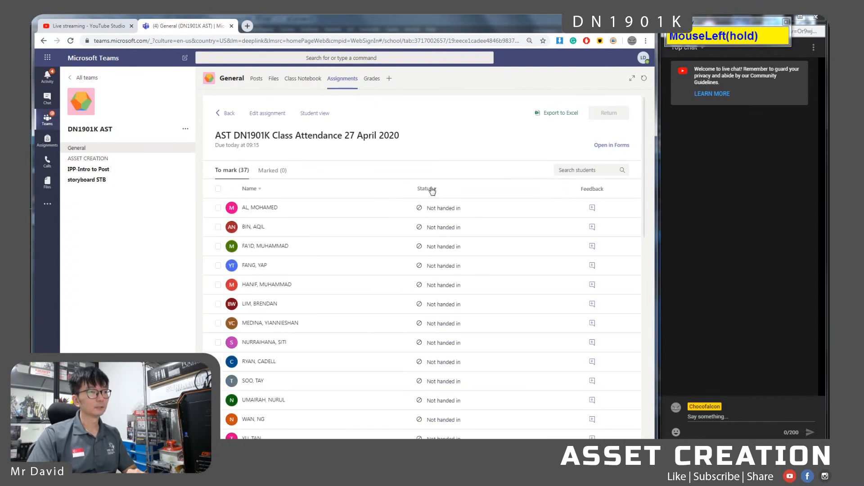
scroll(393, 222, "down", 2)
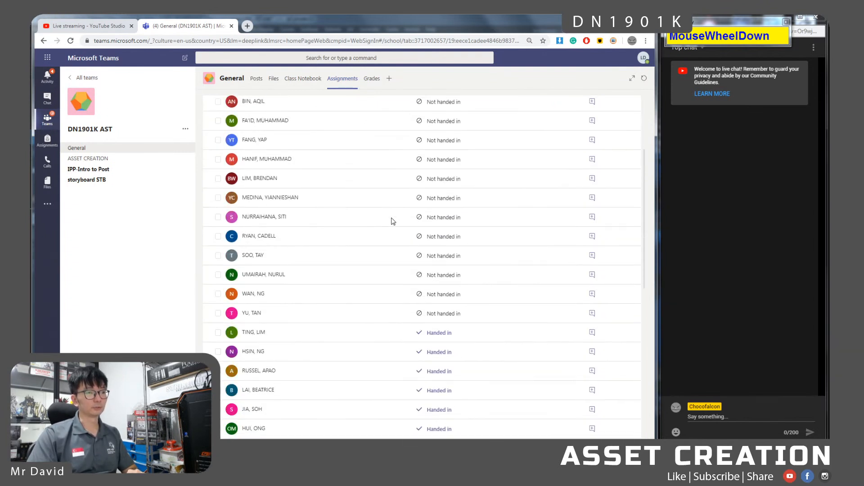
scroll(331, 311, "up", 2)
scroll(333, 311, "down", 1)
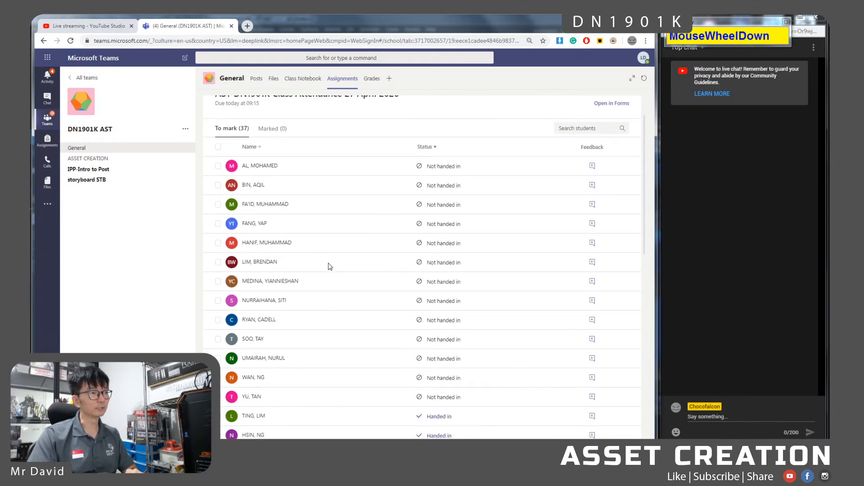
scroll(331, 268, "down", 1)
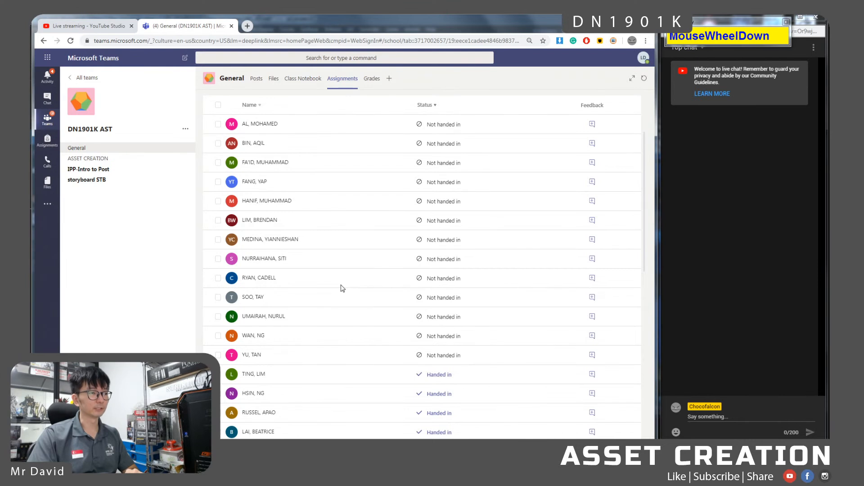
scroll(344, 297, "up", 2)
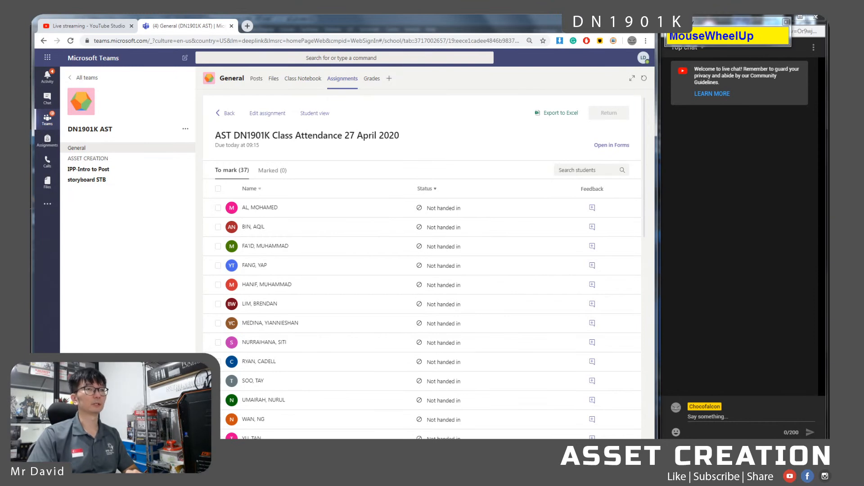
Minimize the browser and narrow the Maya window to expose the reference photos in Photoshop behind it.
left_click(613, 18)
left_click(391, 264)
left_click_drag(31, 223, 196, 224)
left_click(726, 274)
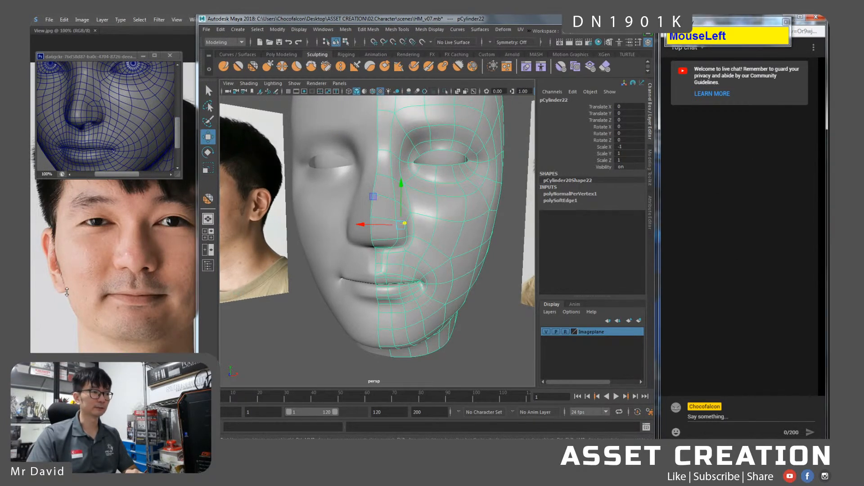
Switch to Photoshop, show the front-view face photo, and enlarge the wireframe head image window, magnifying the nose to 200%.
middle_click(119, 287)
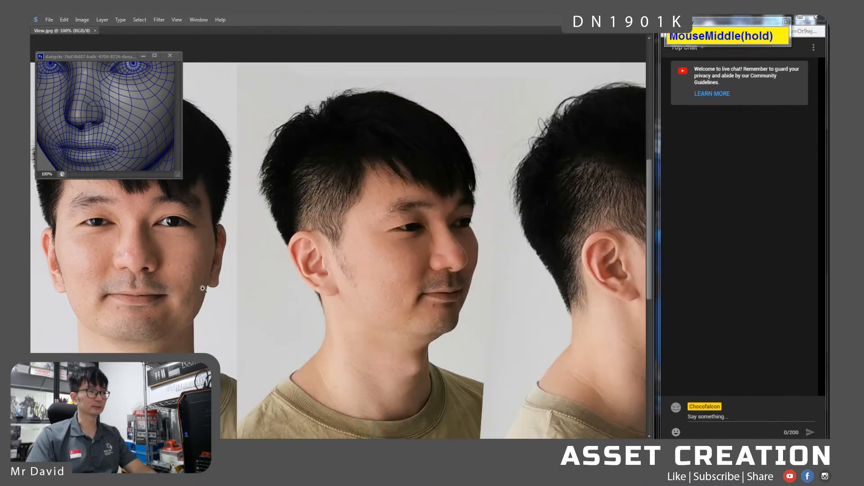
left_click_drag(154, 289, 309, 276)
mouse_move(187, 290)
left_mouse_down()
mouse_move(229, 297)
mouse_move(205, 304)
mouse_move(213, 293)
left_mouse_up()
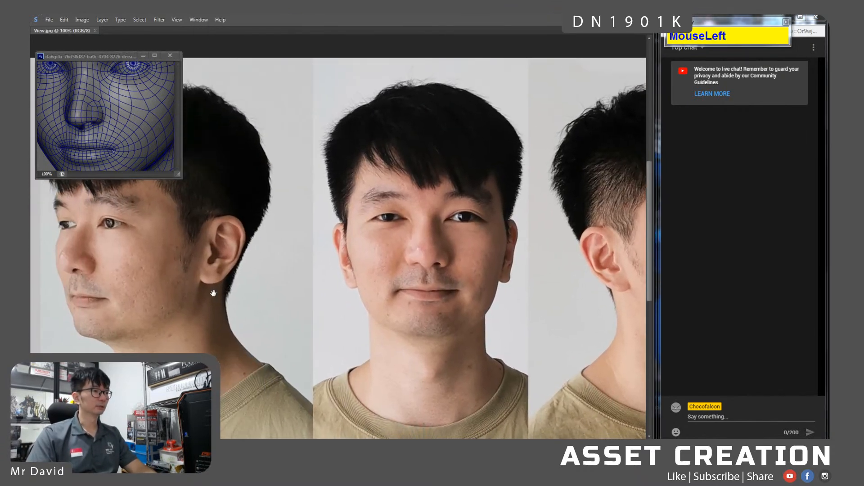
left_click_drag(179, 178, 399, 387)
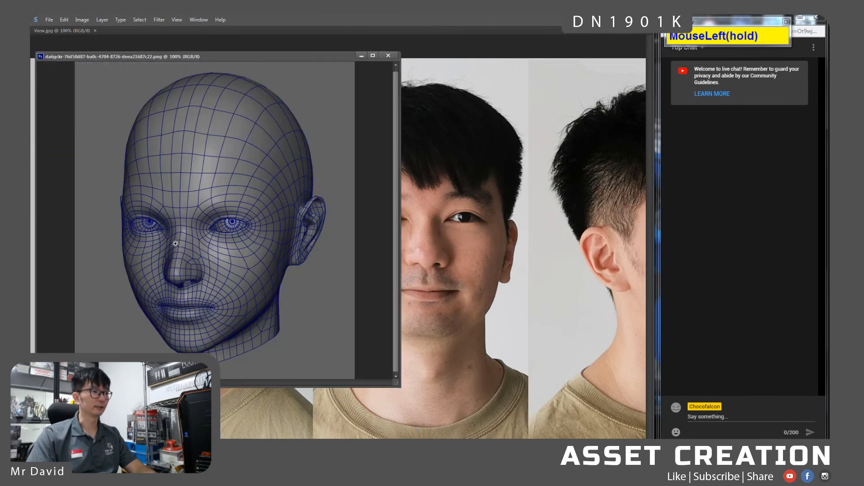
left_click(193, 275)
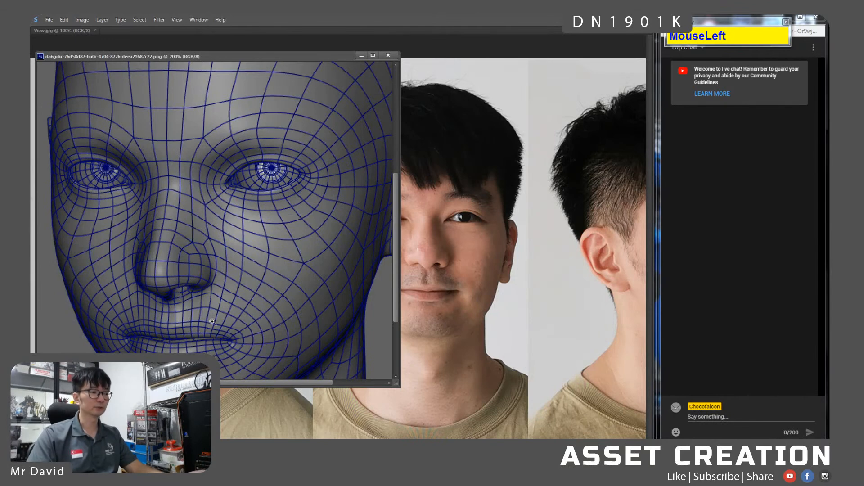
Open the first color-coded wireframe image in the Week06 head folder and examine the topology around the nose.
left_click(148, 450)
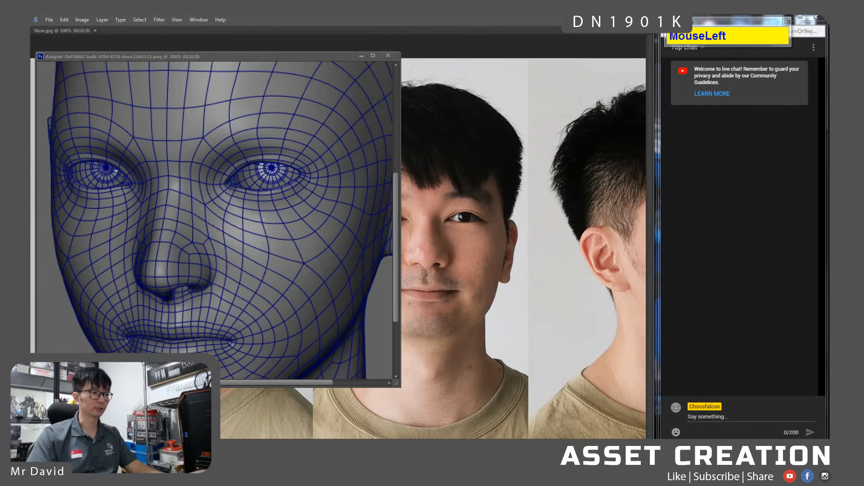
left_click(259, 191)
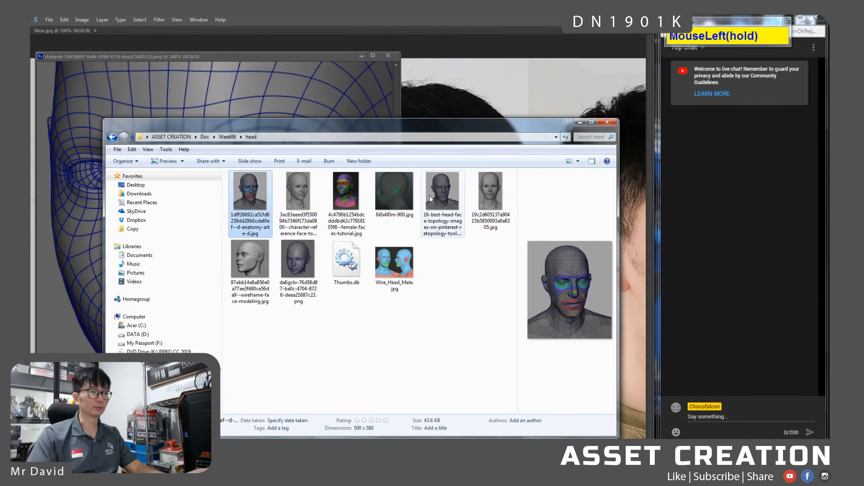
double_click(252, 197)
scroll(423, 245, "up", 3)
left_click_drag(422, 245, 490, 218)
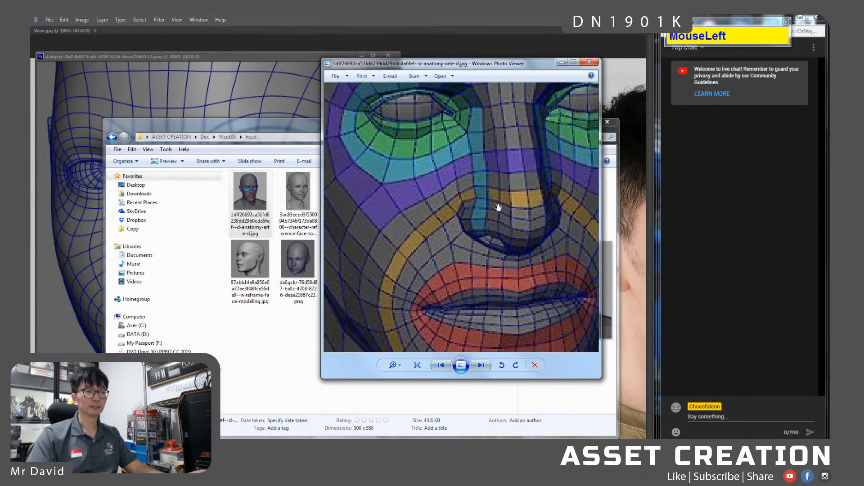
Examine the nose wireframe in the character-reference face topology image and compare it with the previous color-coded image.
left_click(481, 365)
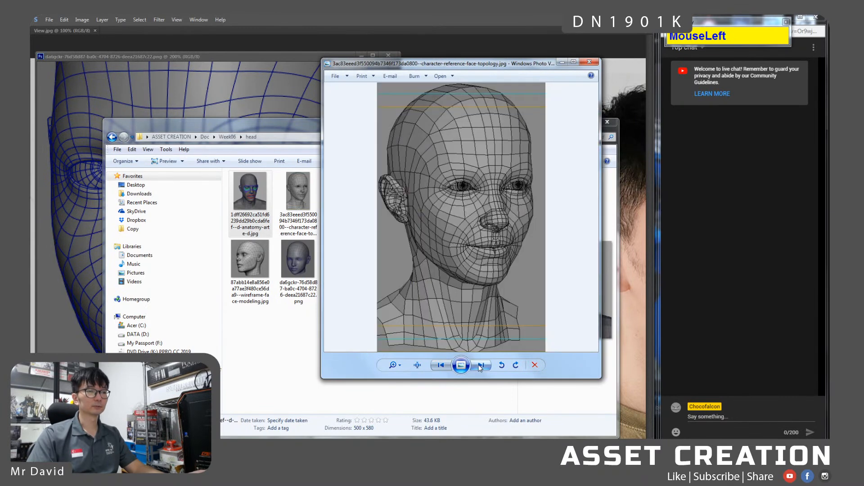
scroll(518, 235, "up", 3)
scroll(517, 236, "up", 1)
left_click_drag(529, 181, 533, 193)
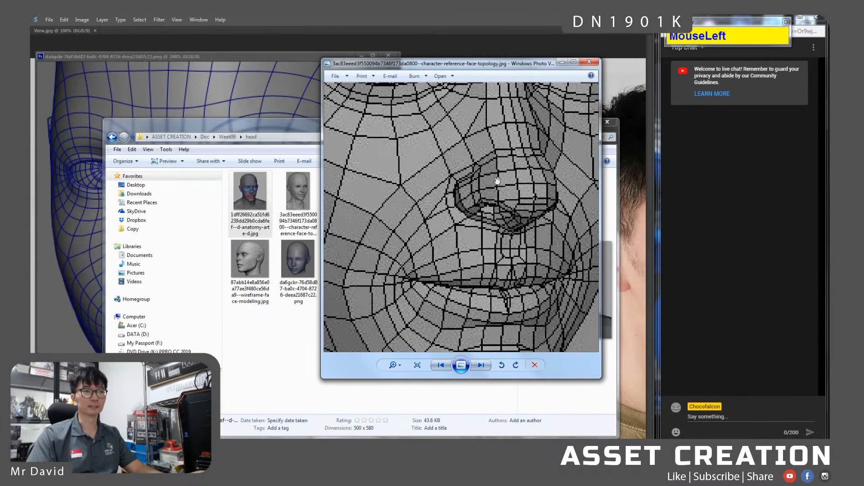
left_click(440, 365)
left_click(482, 368)
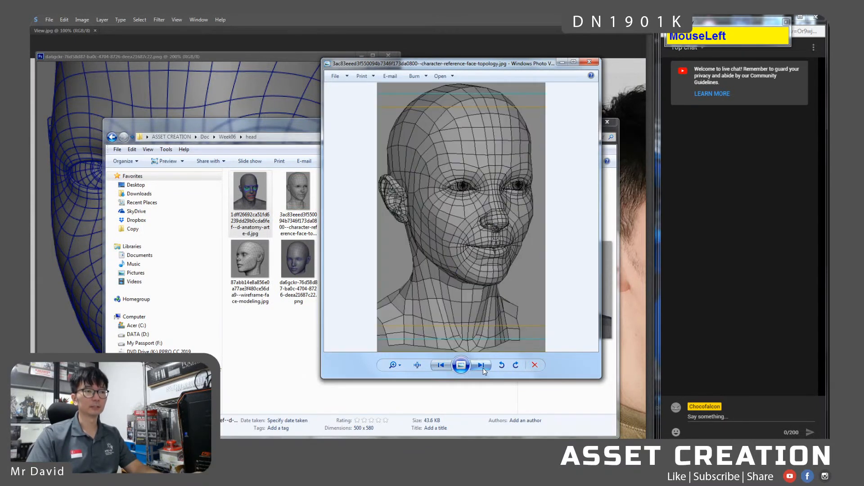
Bring up the female-faces tutorial image and examine the colored edge loops around its nose.
left_click(483, 368)
scroll(419, 206, "up", 3)
left_click(441, 205)
scroll(447, 204, "up", 3)
left_click(445, 204)
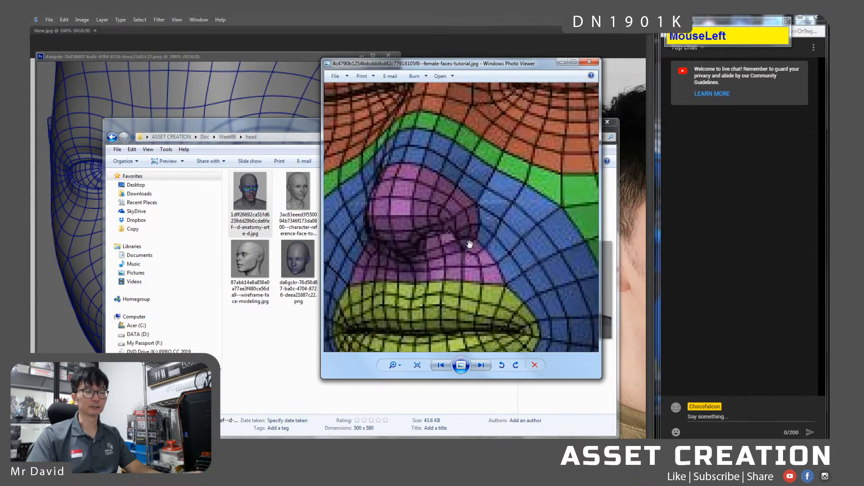
Browse on to the da6gckr head image, examine its nose topology, and put away the image viewer and folder.
left_click(484, 365)
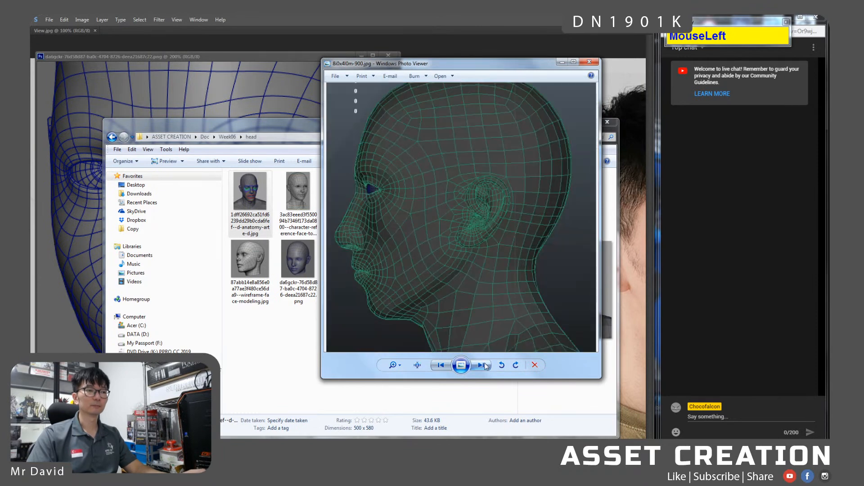
left_click(483, 365)
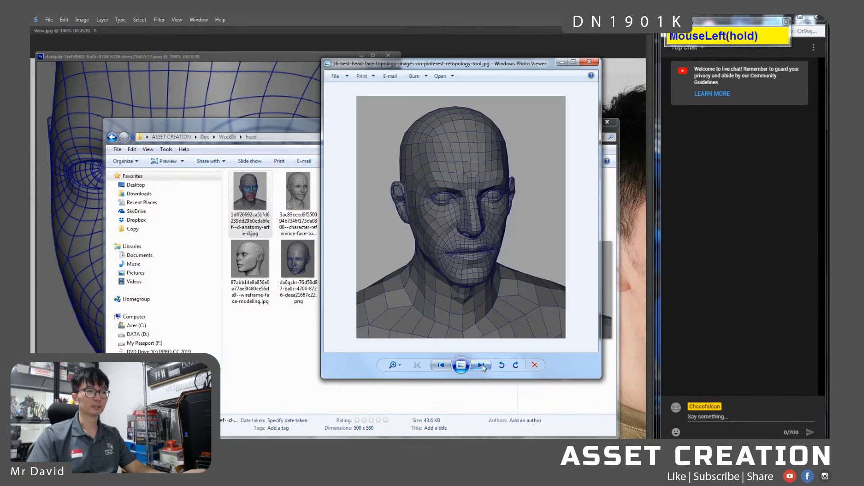
left_click(482, 365)
left_click(482, 365)
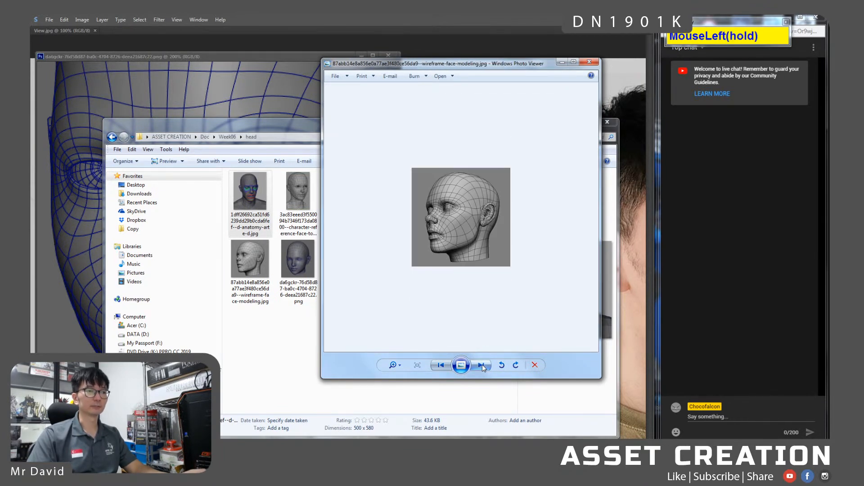
left_click(482, 364)
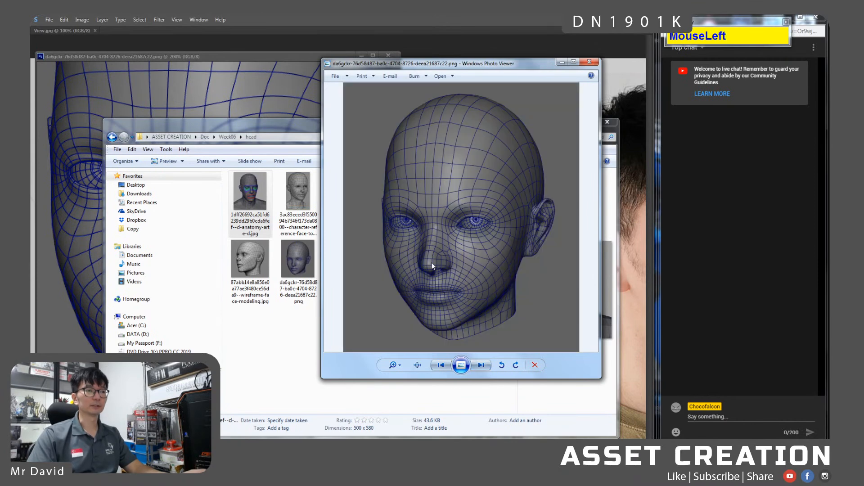
scroll(436, 265, "up", 3)
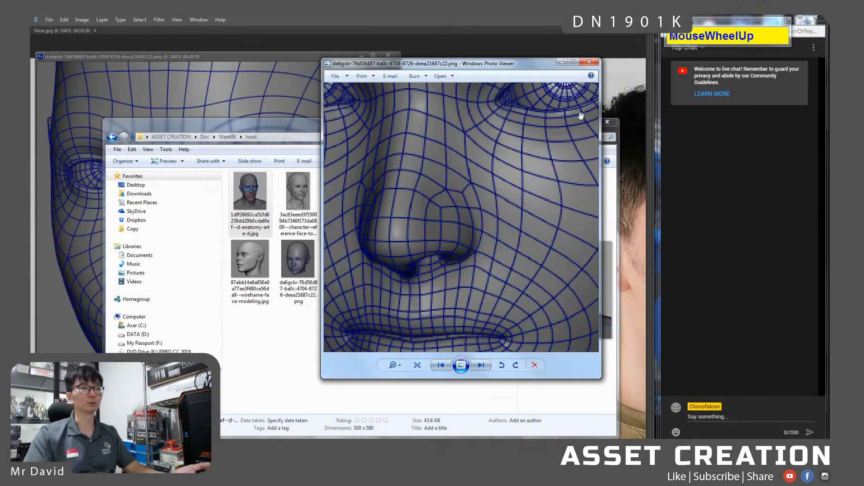
left_click(589, 62)
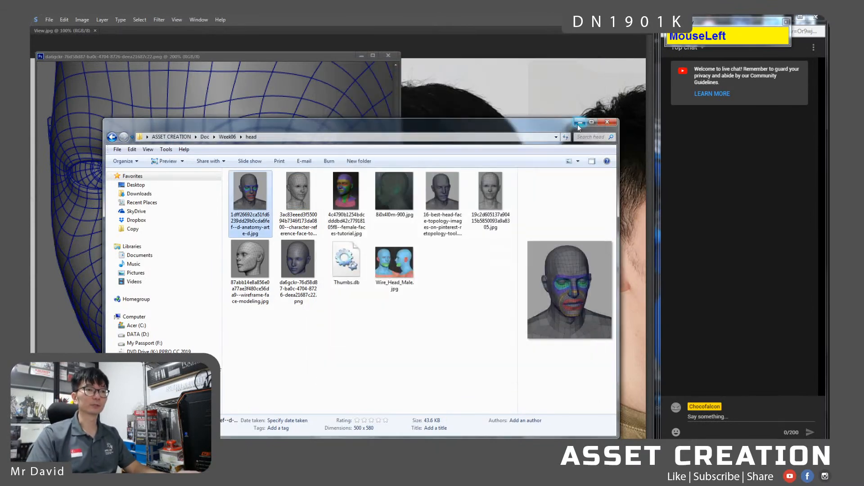
left_click(579, 123)
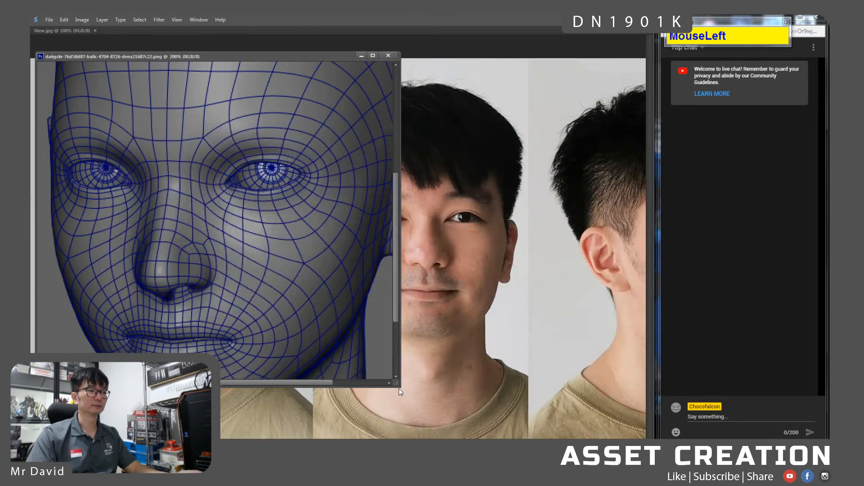
left_click_drag(399, 388, 229, 255)
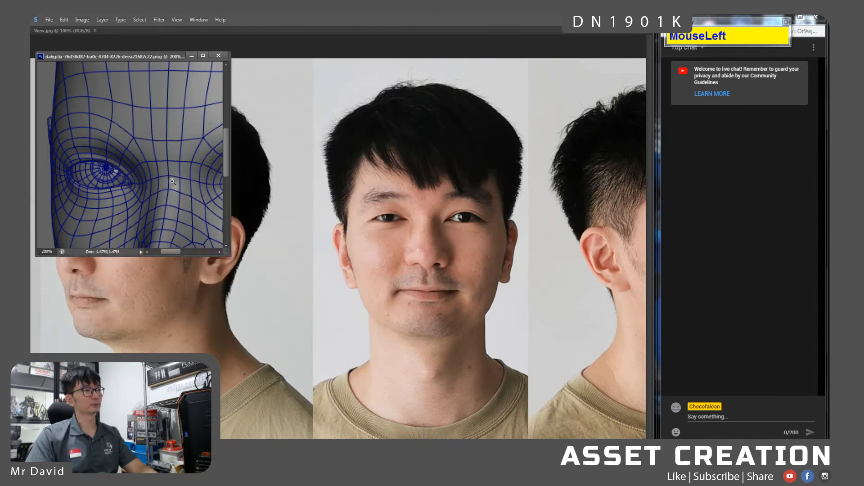
left_click_drag(176, 189, 137, 185)
left_click(140, 167, "alt")
left_click(117, 176)
left_click(129, 189, "alt")
key("f")
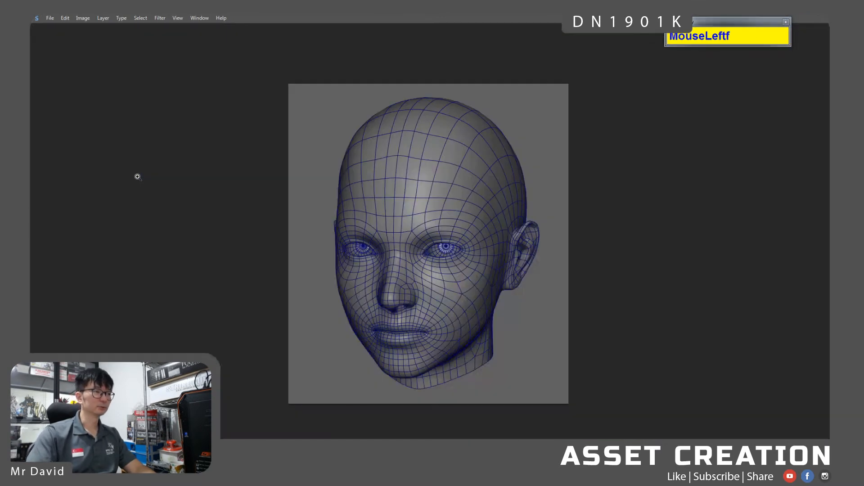
left_click(382, 256)
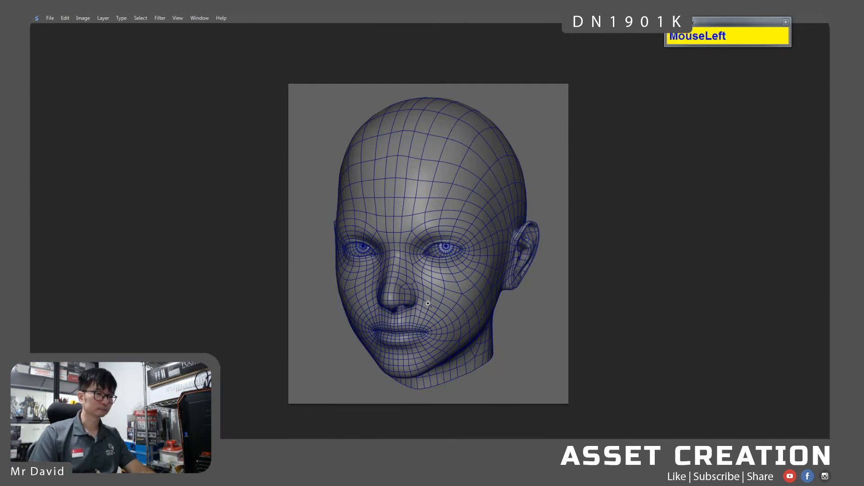
key("f")
key("f")
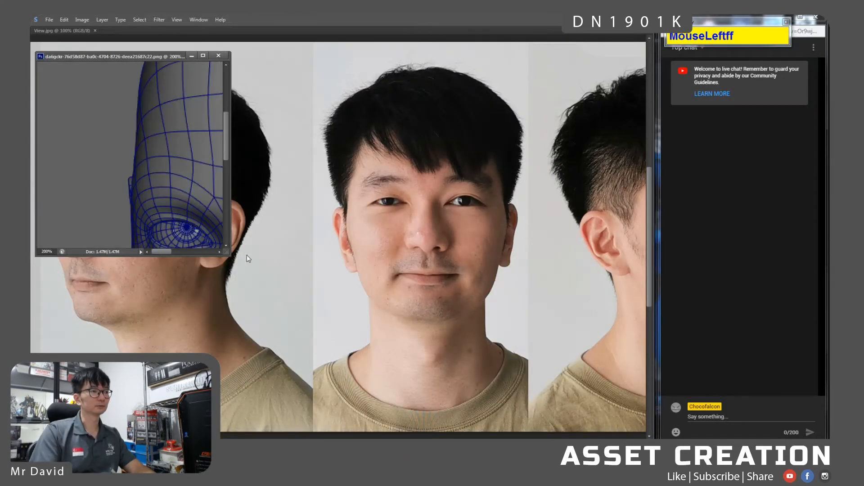
Enlarge the wireframe head image window around the nose and brighten the image with Auto Color.
left_click_drag(228, 255, 571, 398)
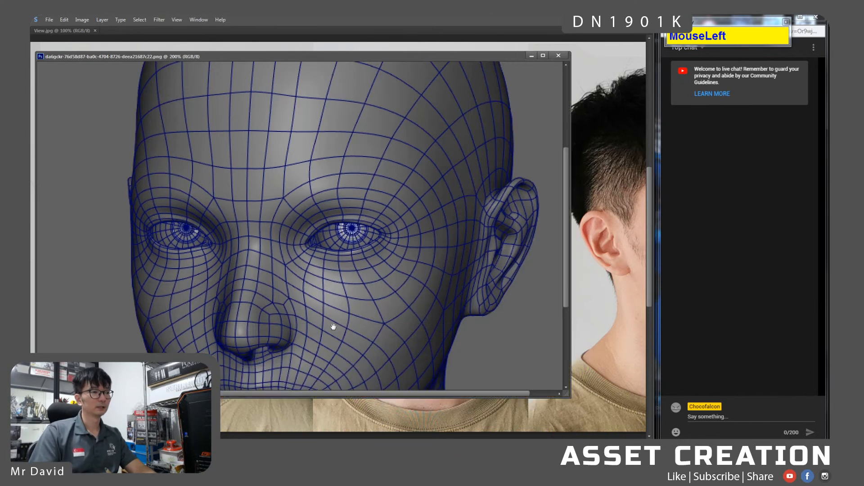
left_click_drag(332, 319, 320, 273)
key("ctrl+shift+b")
key("Return")
Add a new layer to the wireframe head image and activate the Brush tool for marking over it.
key("b")
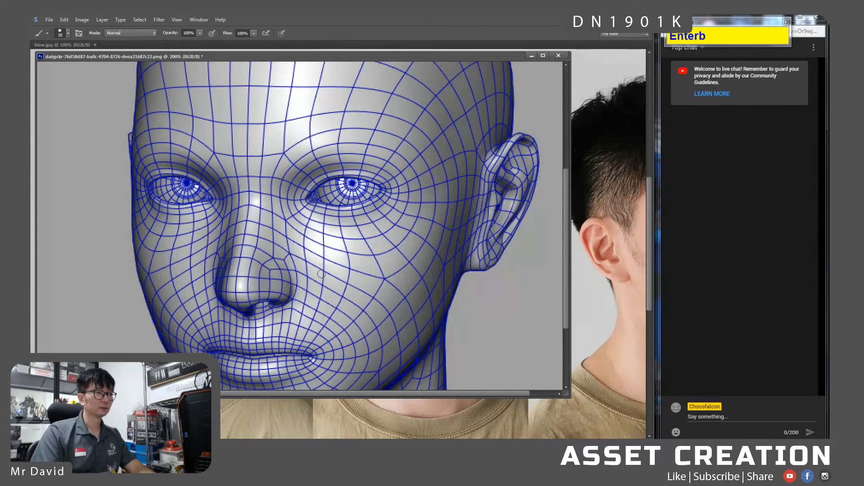
key("Tab")
key("ctrl+shift+n")
key("Return")
key("Tab")
key("b")
Try to paint a freehand brush stroke down the cheek beside the nose on the new layer.
left_click_drag(303, 253, 310, 306)
key("ctrl+z")
left_click_drag(299, 227, 309, 291)
key("ctrl+z")
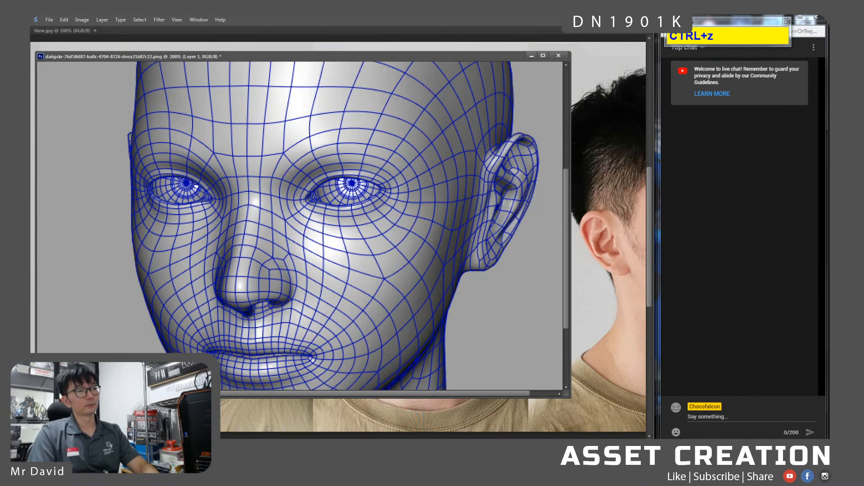
Paint strokes down the nose bridge and a loop around the eye, delete the markings and add a fresh layer.
mouse_move(246, 113)
left_mouse_down()
mouse_move(248, 236)
mouse_move(236, 297)
mouse_move(243, 313)
mouse_move(259, 118)
left_mouse_up()
mouse_move(255, 284)
left_mouse_down()
mouse_move(269, 129)
mouse_move(287, 135)
mouse_move(349, 119)
mouse_move(390, 126)
mouse_move(430, 183)
mouse_move(395, 250)
mouse_move(283, 212)
mouse_move(273, 198)
left_mouse_up()
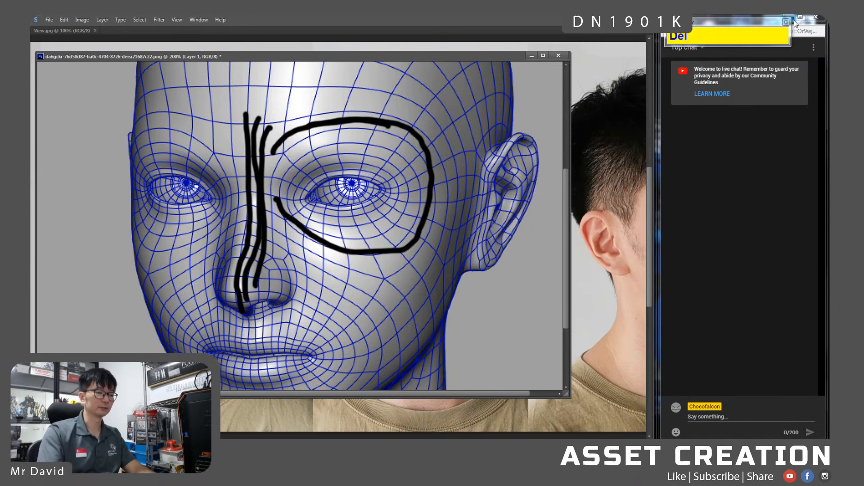
key("Delete")
key("ctrl+shift+n")
key("Return")
Circle the nose tip and the nostril wing with brush strokes and undo these markings.
mouse_move(244, 260)
left_mouse_down()
mouse_move(235, 303)
mouse_move(237, 262)
mouse_move(263, 282)
mouse_move(273, 271)
left_mouse_up()
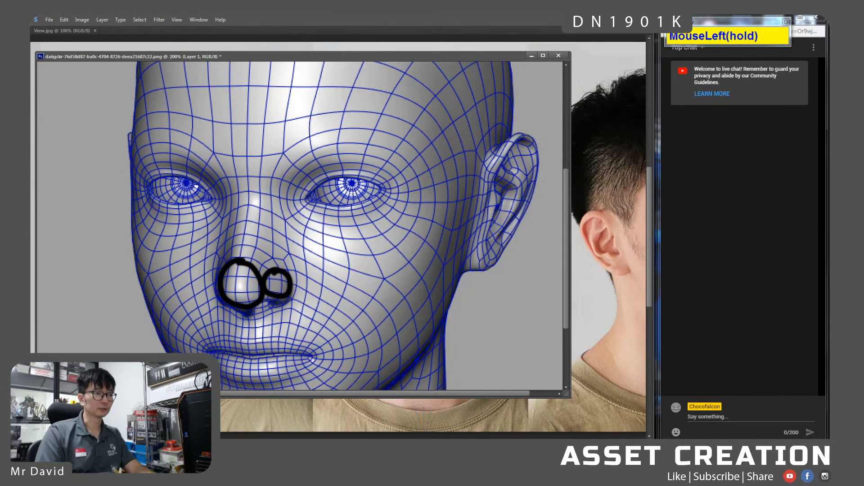
left_click_drag(215, 273, 213, 277)
key("ctrl+z")
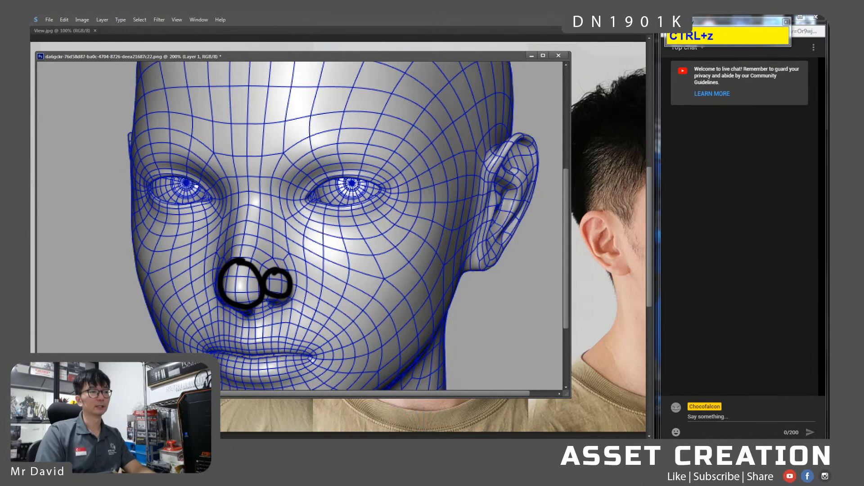
key("ctrl+alt+z")
key("ctrl+alt+z")
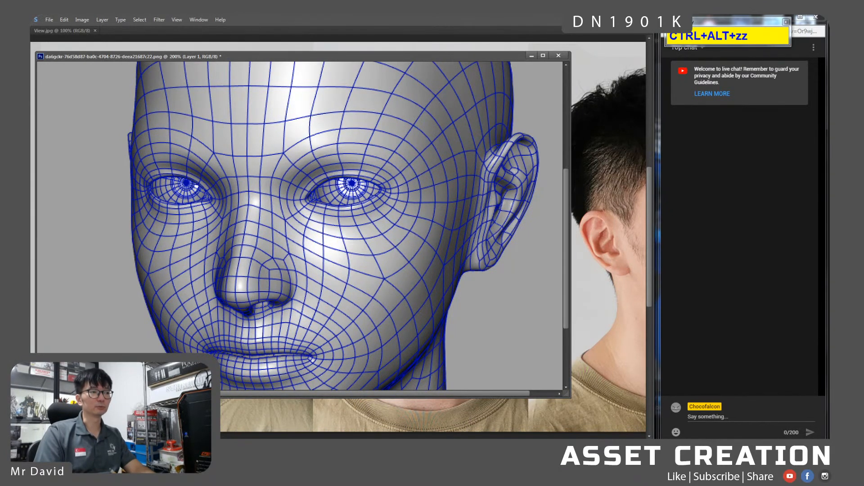
Try to paint a short arc over the nostril wing twice, undoing each attempt.
mouse_move(260, 295)
left_mouse_down()
mouse_move(266, 269)
mouse_move(288, 265)
left_mouse_up()
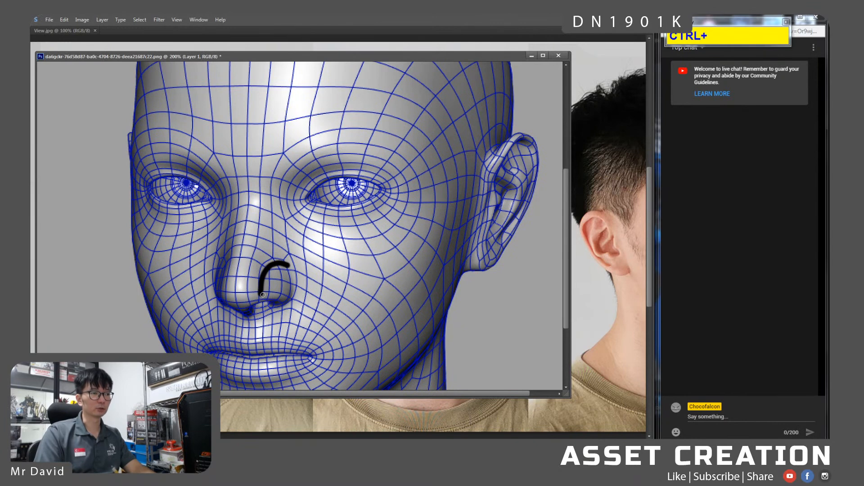
key("ctrl+z")
left_click_drag(262, 298, 296, 261)
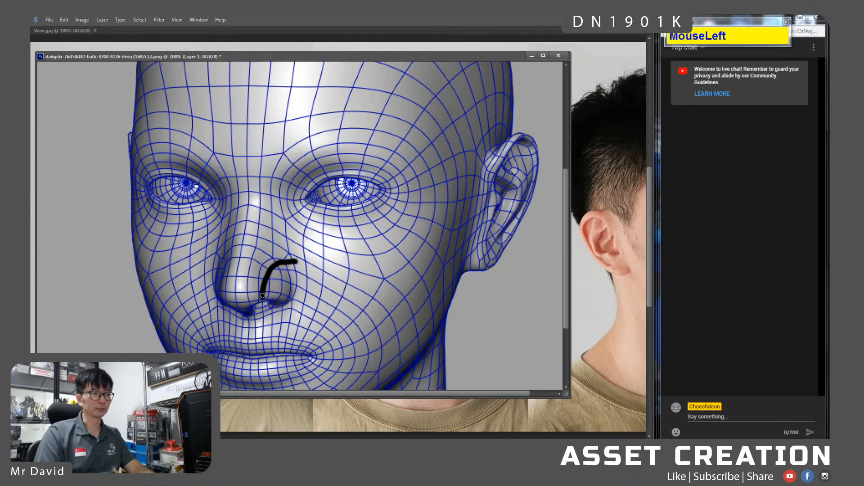
key("ctrl+z")
Paint a loop from the nostril wing down the cheek plus a second stroke below it, and undo both.
mouse_move(262, 301)
left_mouse_down()
mouse_move(265, 276)
mouse_move(282, 266)
mouse_move(327, 278)
mouse_move(362, 301)
mouse_move(386, 362)
mouse_move(379, 387)
left_mouse_up()
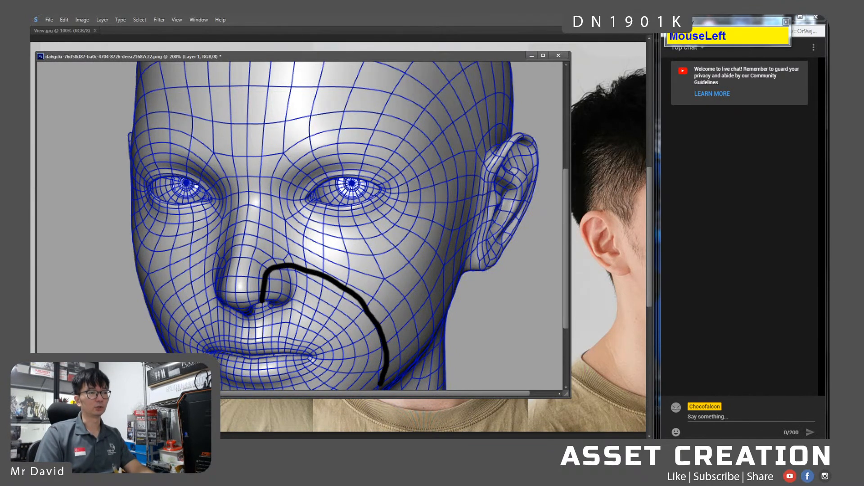
mouse_move(284, 293)
left_mouse_down()
mouse_move(349, 331)
mouse_move(342, 311)
left_mouse_up()
key("ctrl+z")
key("ctrl+z")
key("ctrl+z")
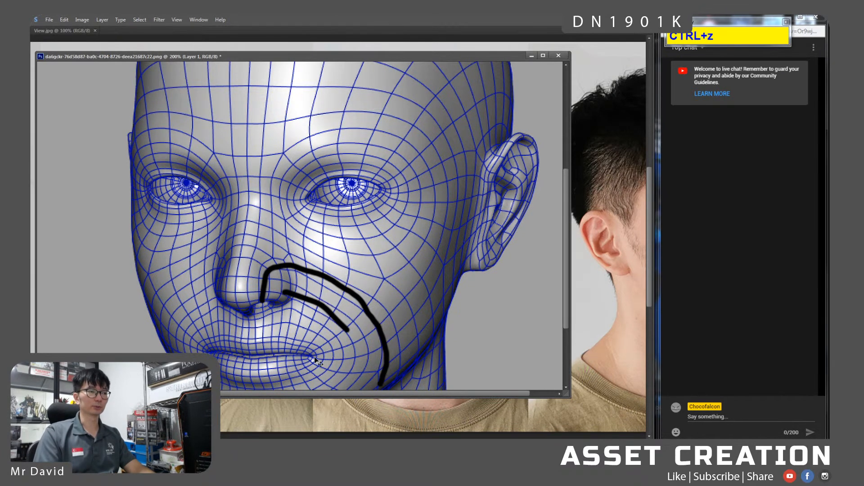
key("ctrl+alt+z")
key("ctrl+alt+z")
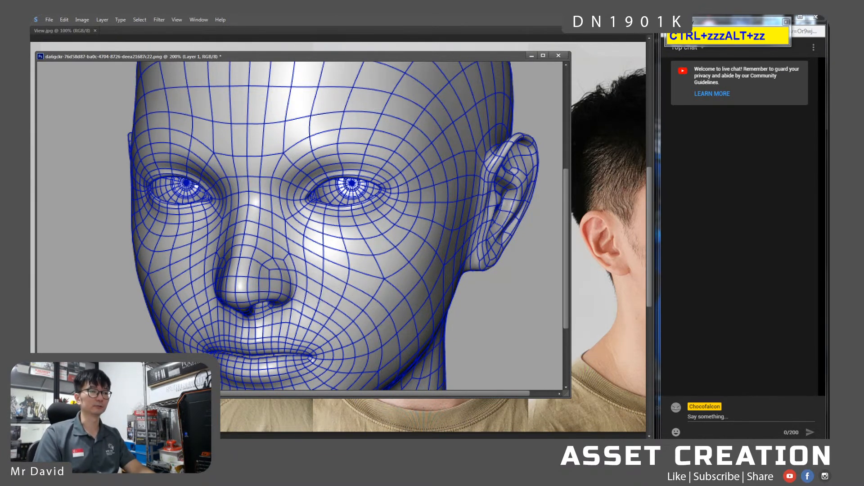
Shrink the wireframe reference window around the nose, park it in the corner and reposition the portrait views behind it.
left_click_drag(568, 395, 108, 102)
left_click_drag(180, 216, 198, 270)
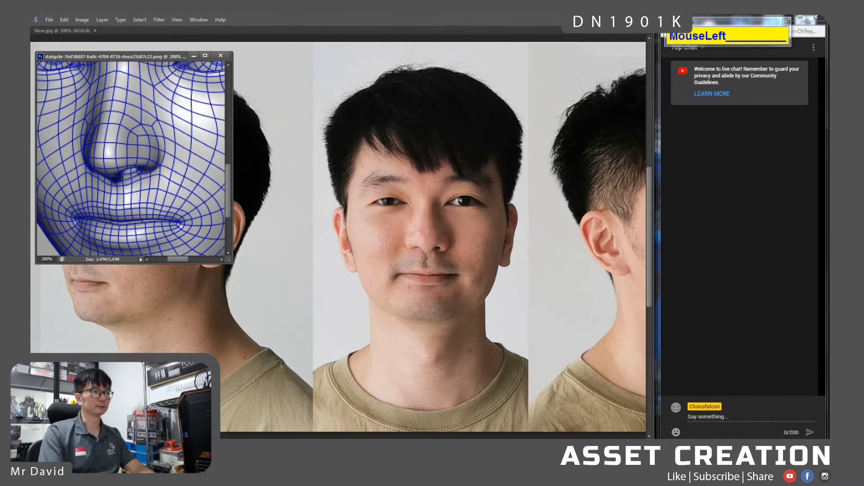
left_click_drag(152, 174, 142, 211)
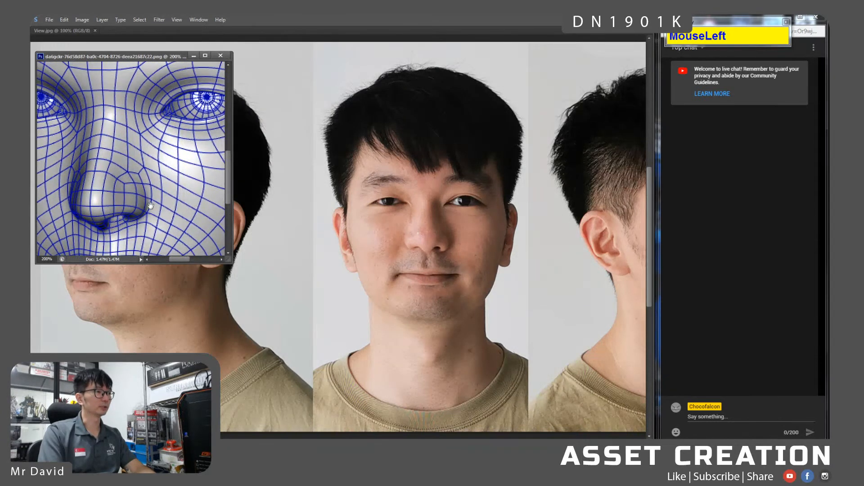
left_click_drag(161, 58, 154, 37)
left_click(282, 263)
left_click_drag(288, 264, 267, 336)
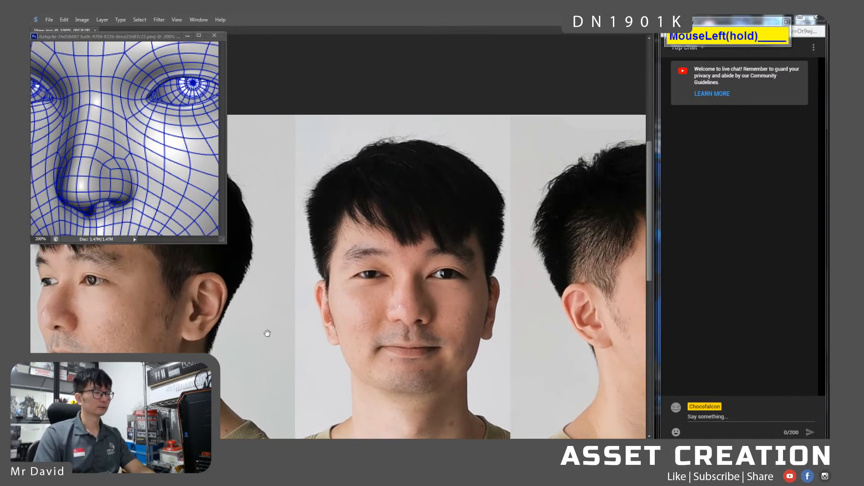
Switch to Maya, expand the perspective view to full screen and inspect the nose area of the head mesh.
key("alt+Tab")
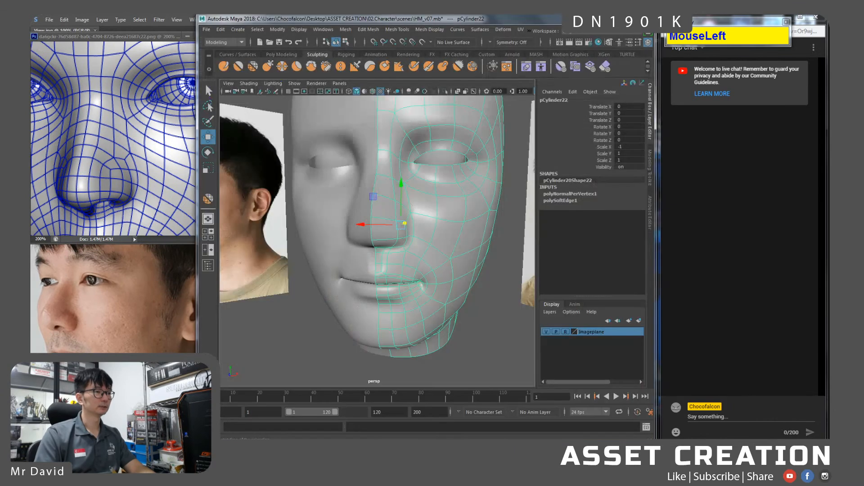
left_click_drag(476, 325, 488, 334, "alt")
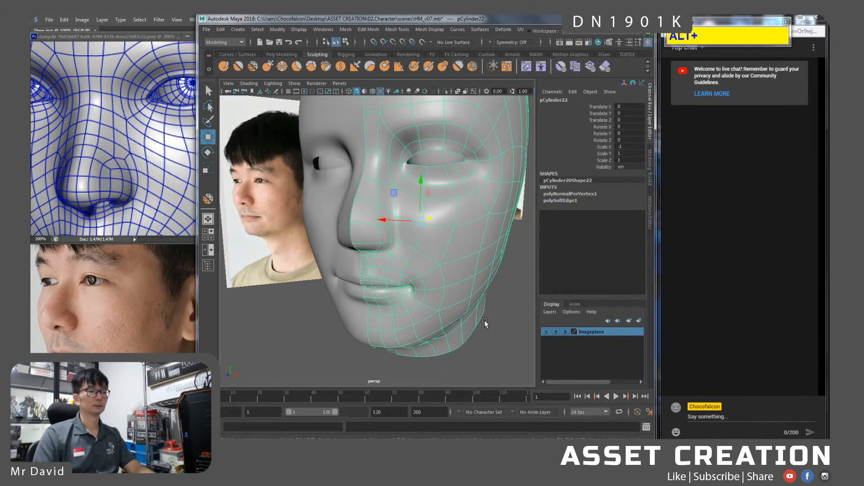
key("ctrl+space")
middle_click_drag(341, 351, 309, 352, "alt")
mouse_move(309, 352)
left_mouse_down("alt")
mouse_move(326, 349)
mouse_move(313, 359)
mouse_move(317, 351)
left_mouse_up("alt")
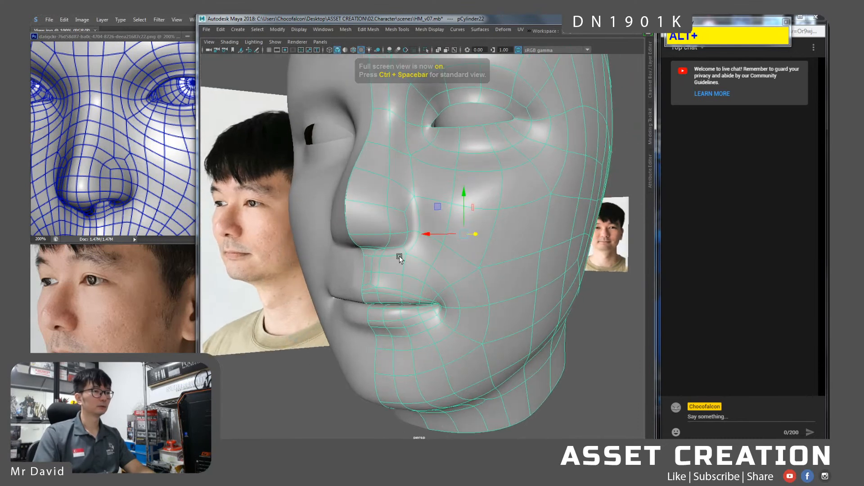
left_click(371, 238)
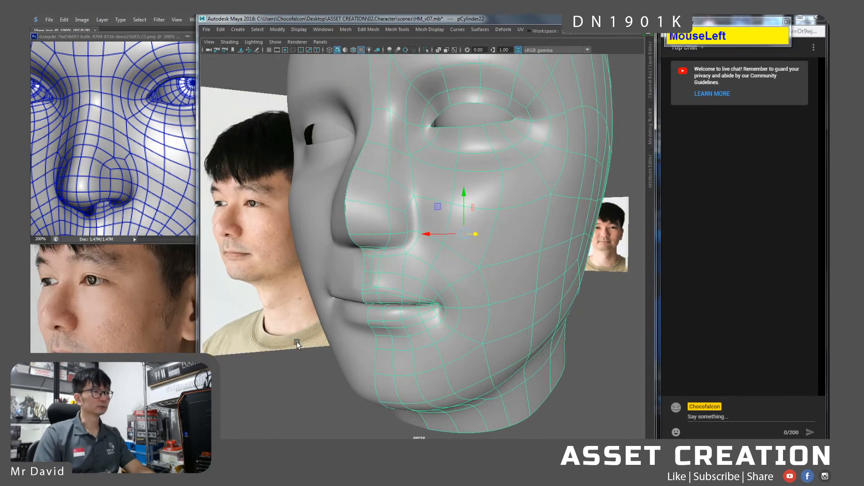
left_click_drag(317, 363, 304, 327, "alt")
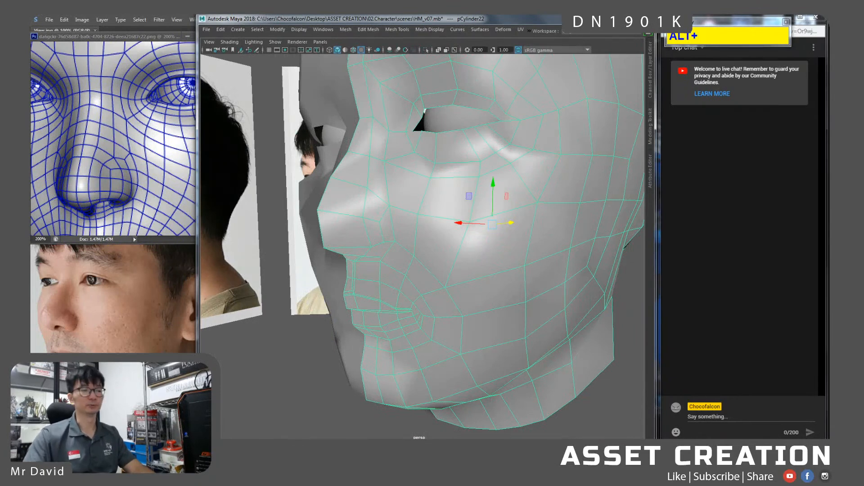
Insert an edge loop beside the nose's centre line, running from the forehead down the bridge to the nose base.
right_click_drag(387, 202, 388, 180)
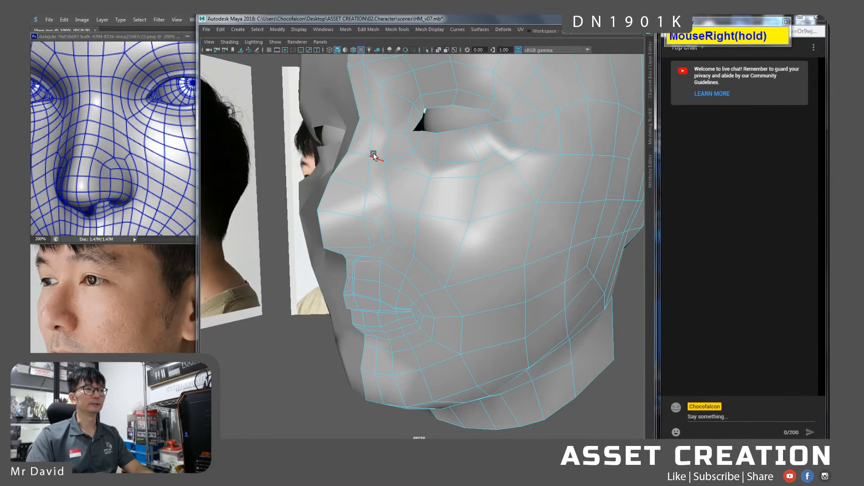
middle_click_drag(370, 140, 384, 177, "alt")
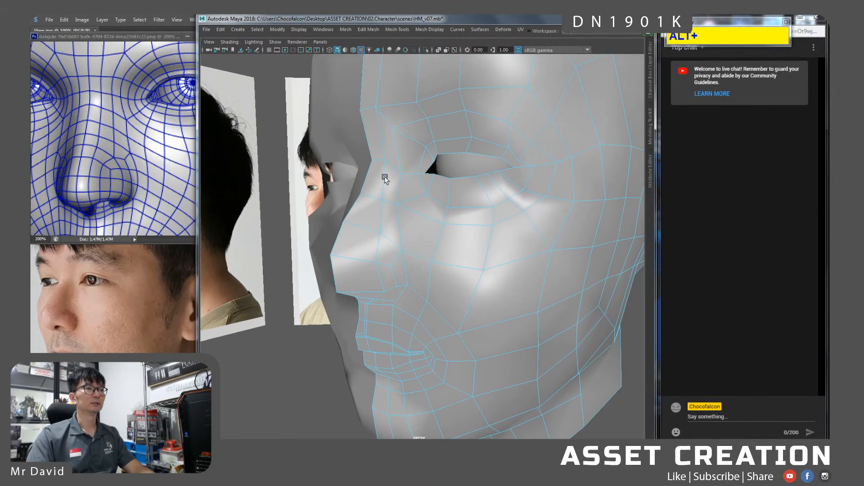
left_click(370, 108)
mouse_move(399, 220)
left_mouse_down("alt")
mouse_move(406, 233)
mouse_move(399, 234)
mouse_move(403, 215)
left_mouse_up("alt")
right_click_drag(403, 216, 414, 203, "alt")
left_click_drag(414, 202, 425, 236, "alt")
left_click(428, 209, "shift")
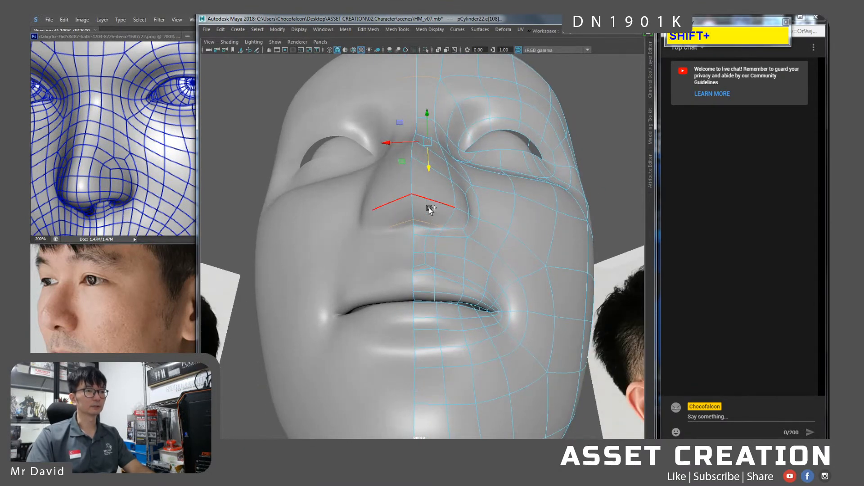
left_click(428, 218)
double_click(428, 77, "shift")
left_click_drag(428, 77, 407, 209, "alt")
key("ctrl+shift+w")
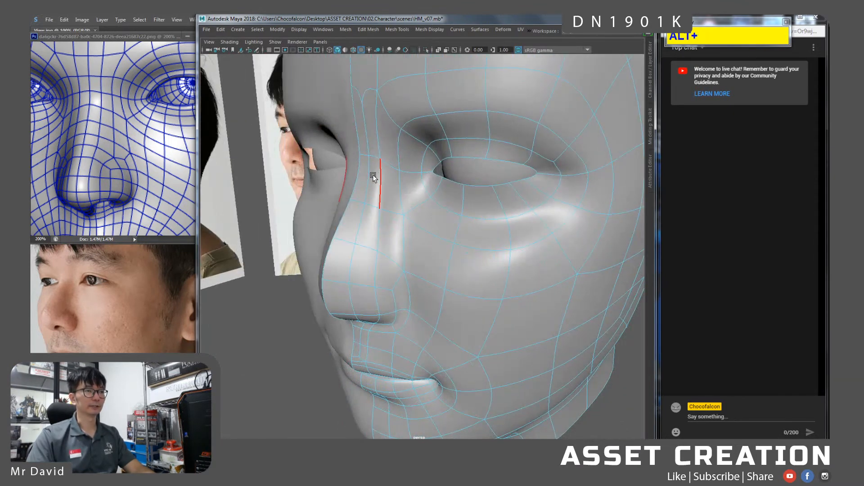
Select the edges down the nose bridge, switch to vertex mode and work on the vertices at the bridge's upper end.
left_click(370, 179)
left_click(364, 218, "shift")
left_click(354, 262, "shift")
left_click(346, 293, "shift")
left_click_drag(354, 276, 365, 212, "alt")
right_click_drag(367, 158, 359, 160)
left_click(359, 160)
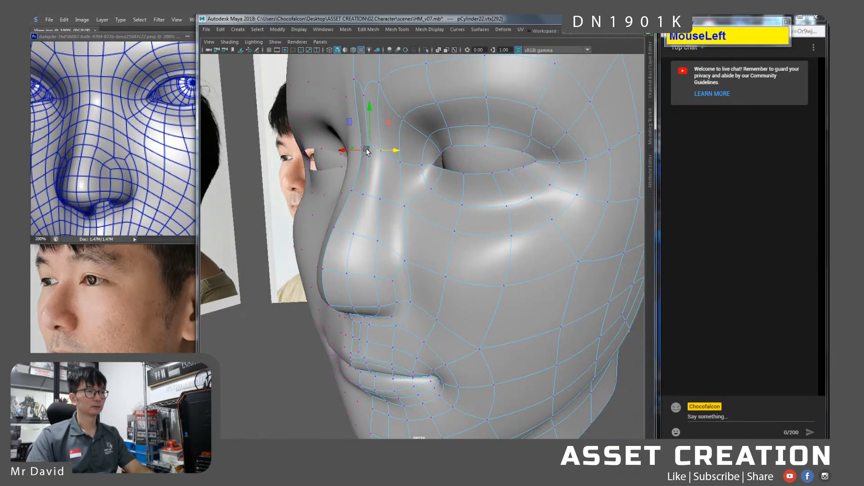
mouse_move(382, 163)
left_mouse_down("alt")
mouse_move(371, 162)
mouse_move(381, 150)
left_mouse_up("alt")
left_click_drag(364, 241, 389, 232, "alt")
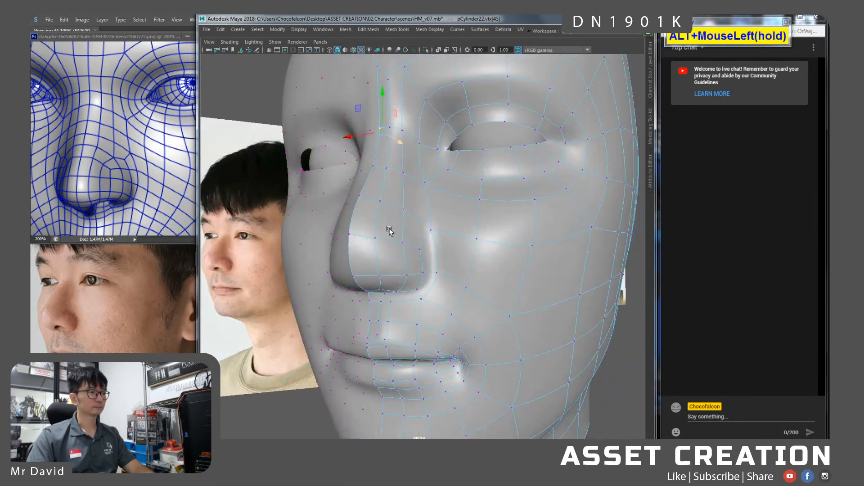
Work on the vertices around the nostril wing and beneath the nose tip, checking the shape from below and from the side.
left_click(422, 248)
left_click(405, 244, "shift")
left_click(424, 273, "shift")
left_click(413, 280, "shift")
left_click_drag(401, 285, 414, 272, "alt")
right_click_drag(428, 218, 434, 283, "alt")
left_click_drag(435, 283, 432, 262, "alt")
left_click(431, 227)
left_click(431, 239, "shift")
right_click_drag(431, 239, 415, 236, "shift")
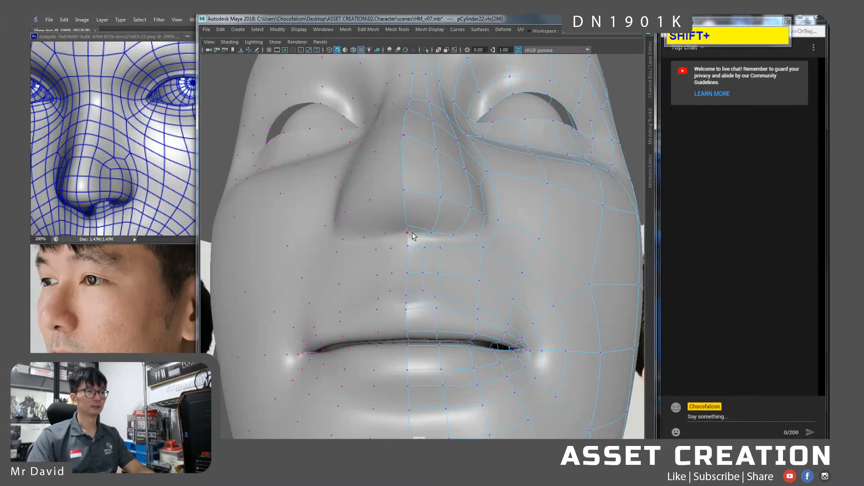
mouse_move(415, 257)
left_mouse_down("alt")
mouse_move(425, 236)
mouse_move(378, 255)
mouse_move(444, 255)
mouse_move(418, 250)
left_mouse_up("alt")
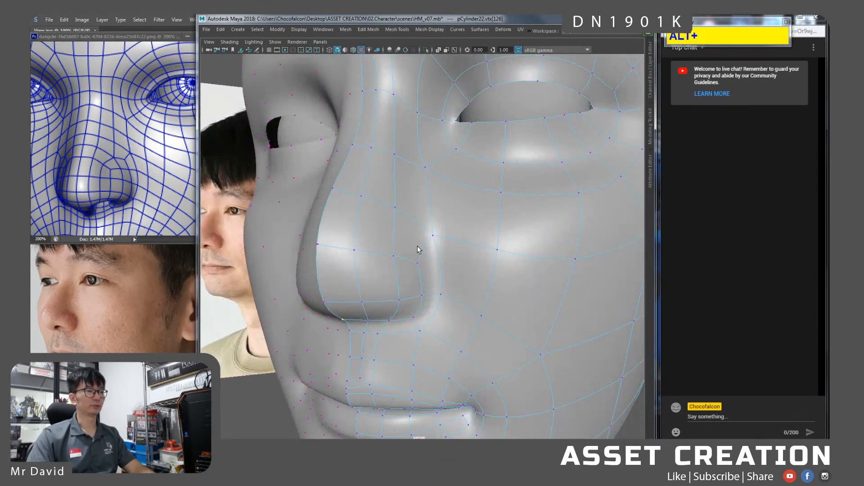
Switch to Photoshop, bring the front and three-quarter portraits into view and return to Maya.
middle_click(129, 319)
left_click_drag(493, 298, 216, 320)
key("alt+Tab")
middle_click(184, 310)
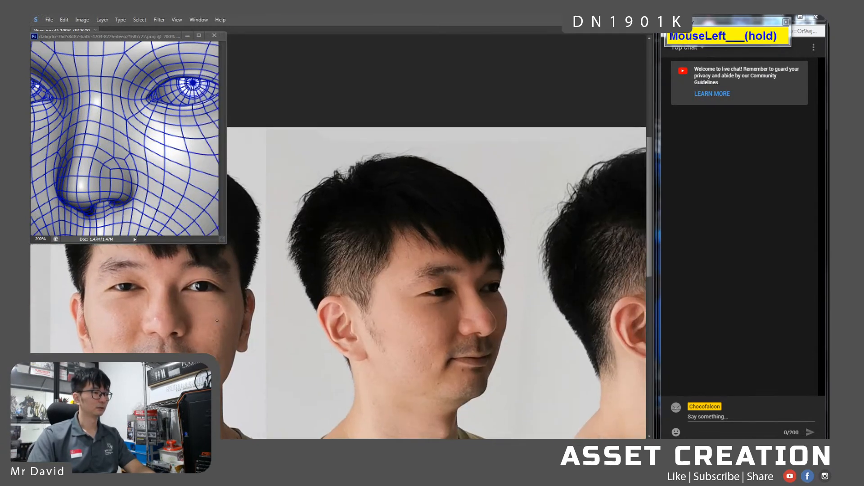
key("alt+Tab")
Select the other half of the head and show its nose in the front view with X-Ray over the portrait.
left_click_drag(315, 268, 403, 264, "alt")
left_click(400, 266)
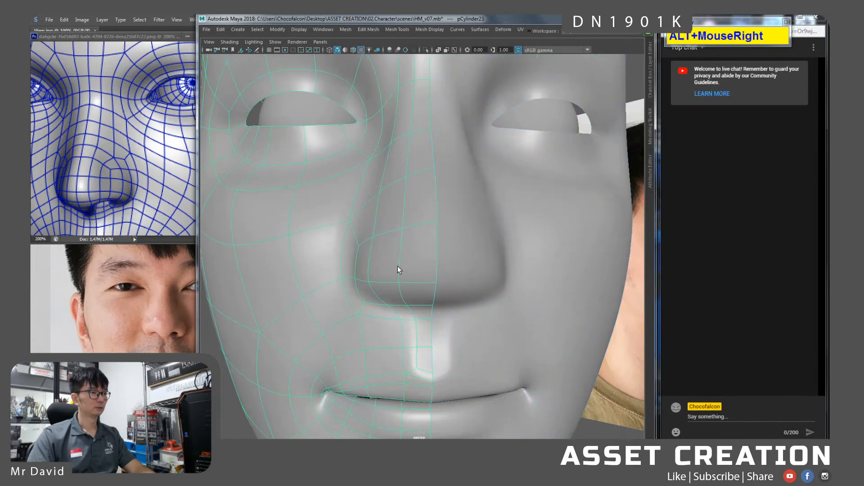
right_click_drag(398, 266, 391, 262, "alt")
key("space")
left_click_drag(391, 264, 392, 287)
middle_click_drag(396, 274, 442, 299, "alt")
right_click_drag(398, 262, 396, 250, "alt")
middle_click_drag(396, 250, 394, 270, "alt")
right_click_drag(394, 270, 399, 277, "alt")
left_click(438, 49)
mouse_move(413, 205)
right_mouse_down("alt")
mouse_move(409, 255)
mouse_move(417, 269)
mouse_move(371, 228)
mouse_move(400, 273)
right_mouse_up("alt")
key("w")
Select the vertices around the nostril wing and nose side and move them up to match the portrait.
left_click(372, 254)
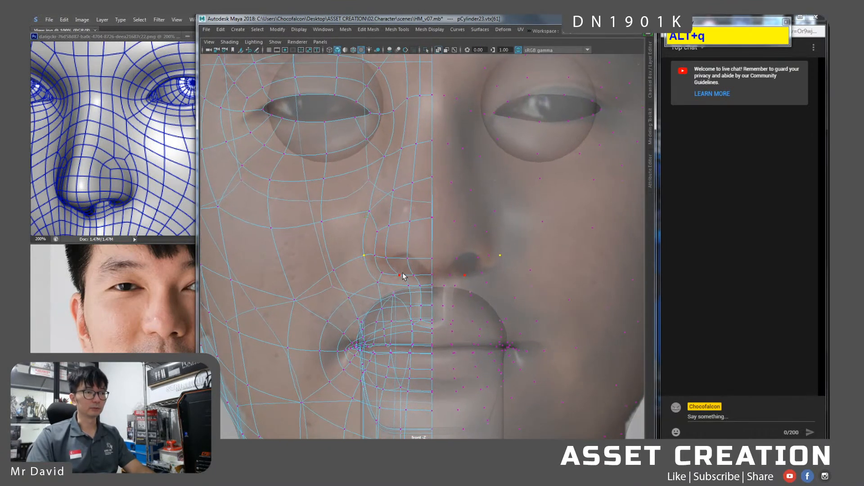
left_click(411, 283, "shift")
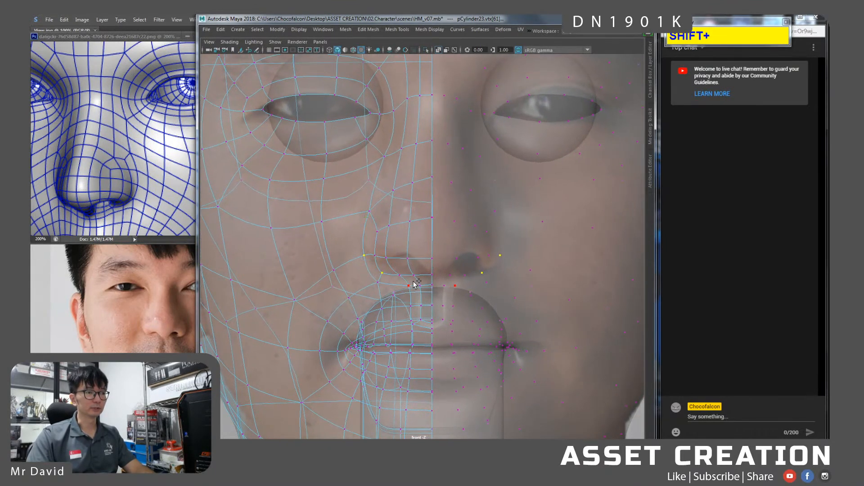
left_click(375, 255, "shift")
left_click(378, 230, "shift")
left_click(388, 226, "shift")
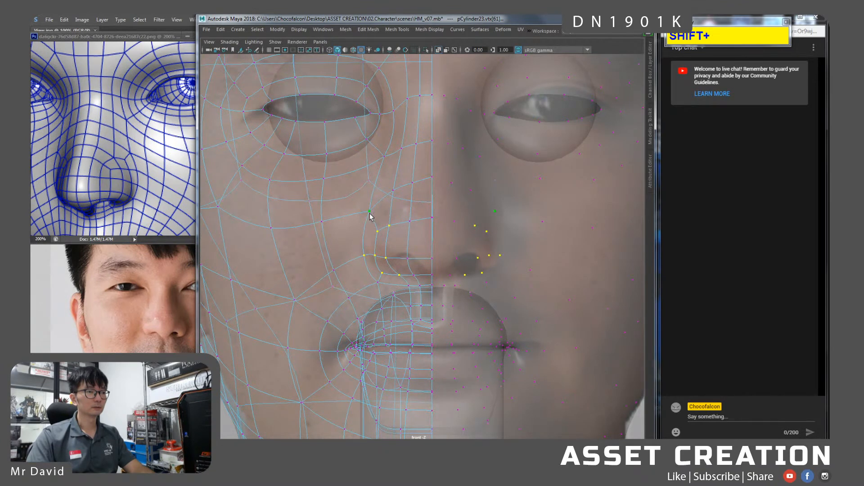
left_click_drag(385, 203, 385, 188)
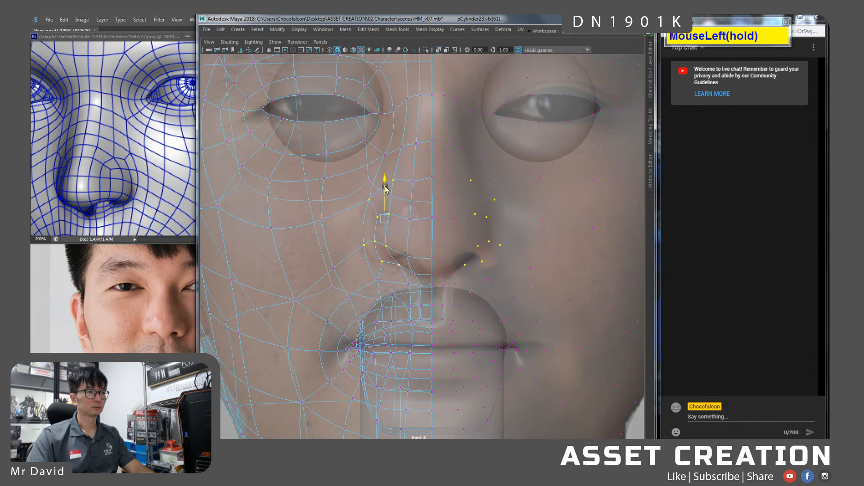
Turn off X-Ray and move the two outer nostril wing vertices slightly outward to widen the nose.
left_click(438, 50)
left_click(385, 248)
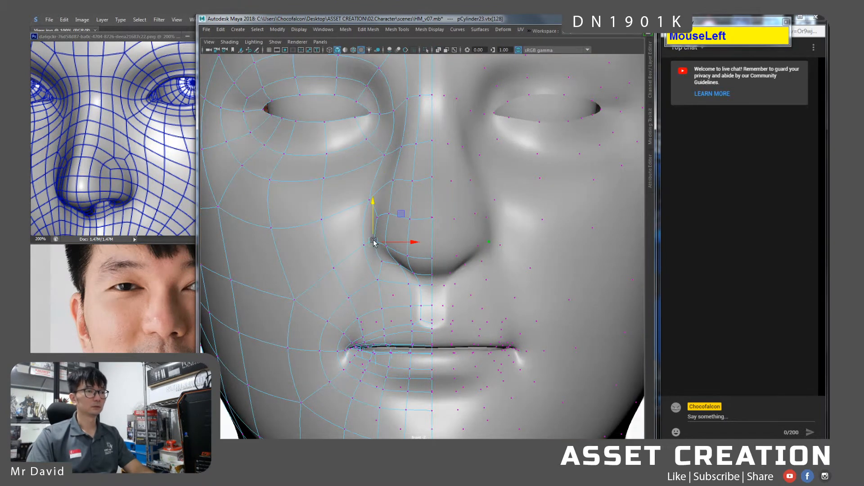
left_click(383, 259, "shift")
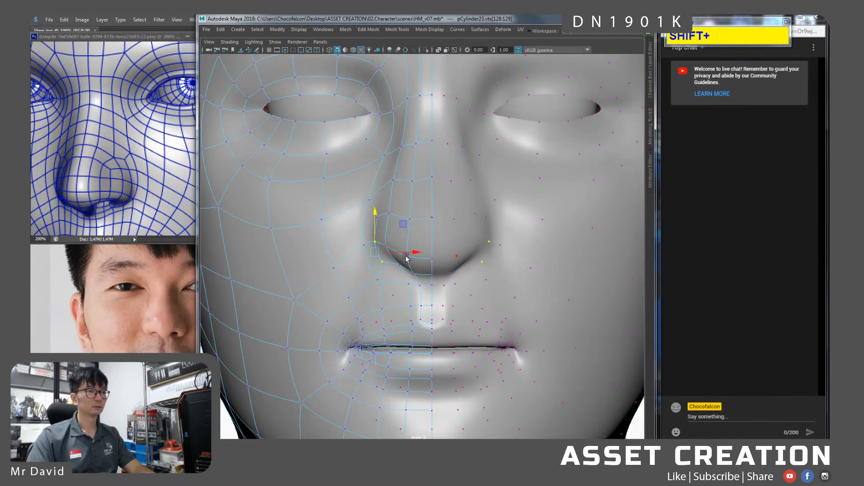
left_click_drag(406, 258, 405, 255)
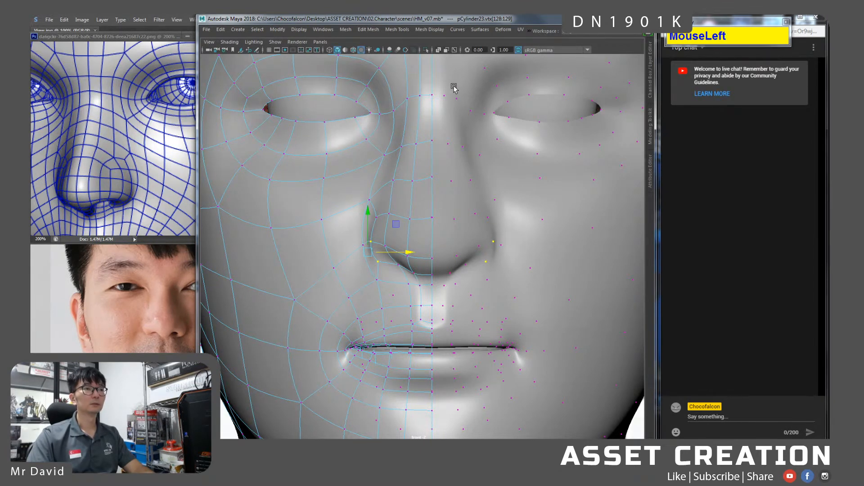
Turn on X-Ray and move the vertices along the nostril's lower edge inward to match the front portrait.
left_click(439, 50)
left_click(385, 246)
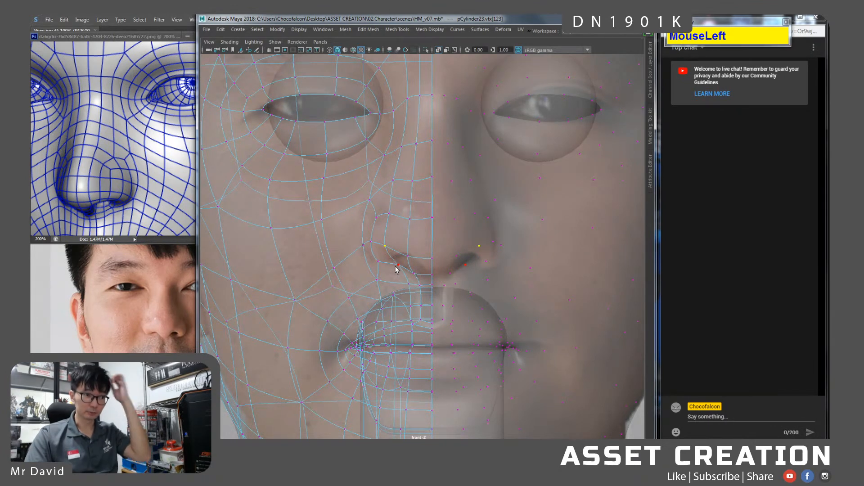
key("1")
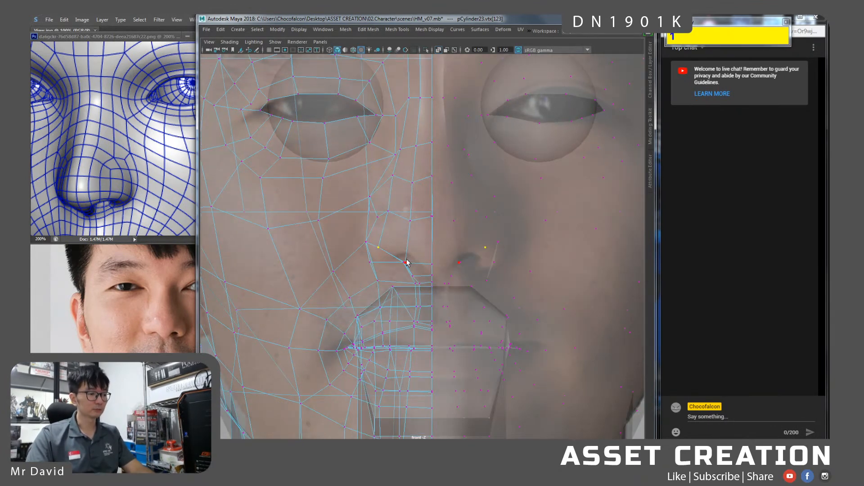
key("3")
left_click(407, 256)
left_click(413, 273, "shift")
key("shift+w")
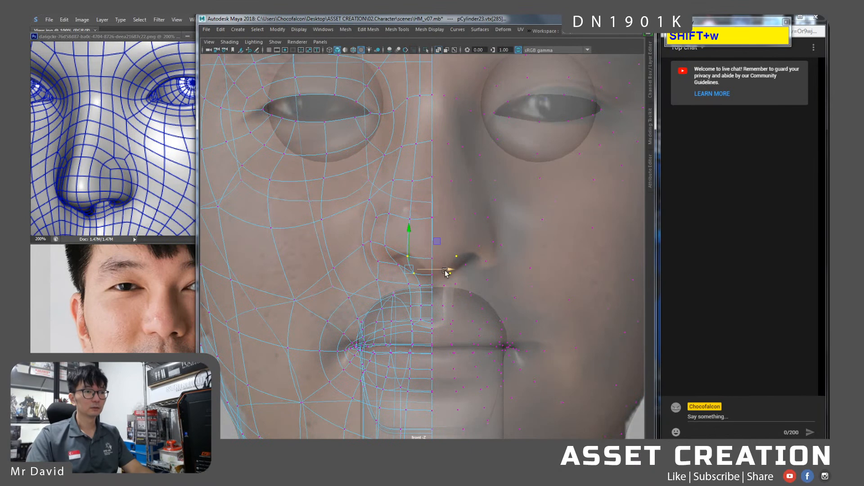
mouse_move(442, 266)
left_mouse_down()
mouse_move(456, 271)
mouse_move(447, 270)
left_mouse_up()
key("1")
key("3")
left_click(415, 260)
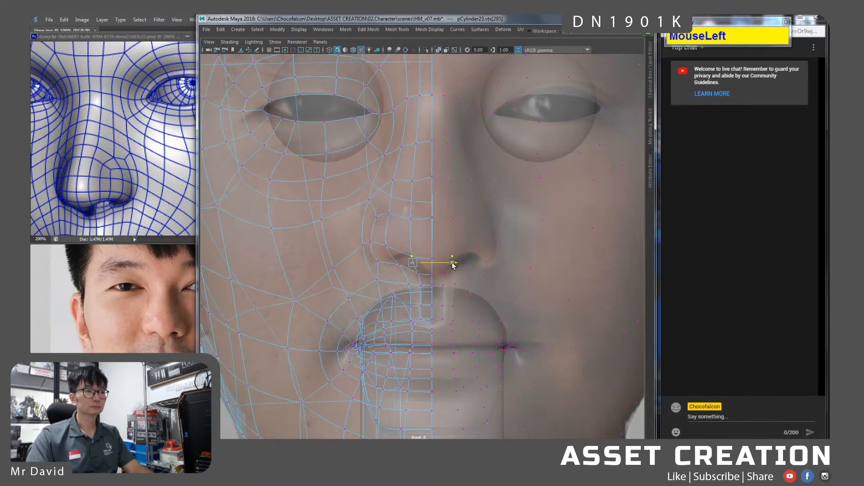
Move the vertices at the nostril wing and up the side of the nose inward to narrow the nose.
left_click(391, 247, "shift")
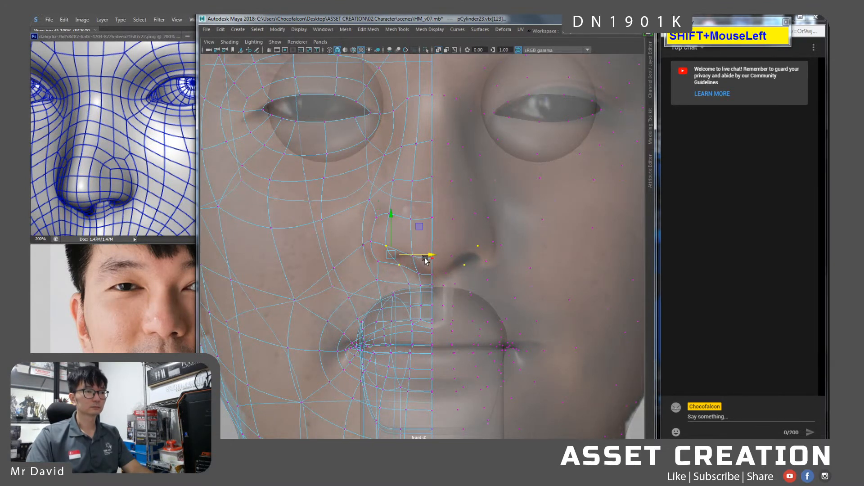
left_click_drag(432, 257, 437, 257)
left_click_drag(423, 288, 435, 247, "ctrl")
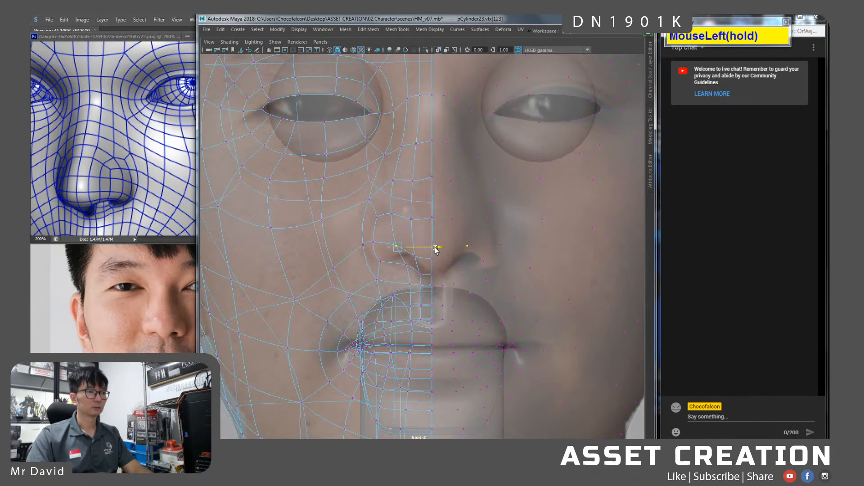
left_click_drag(383, 210, 431, 212)
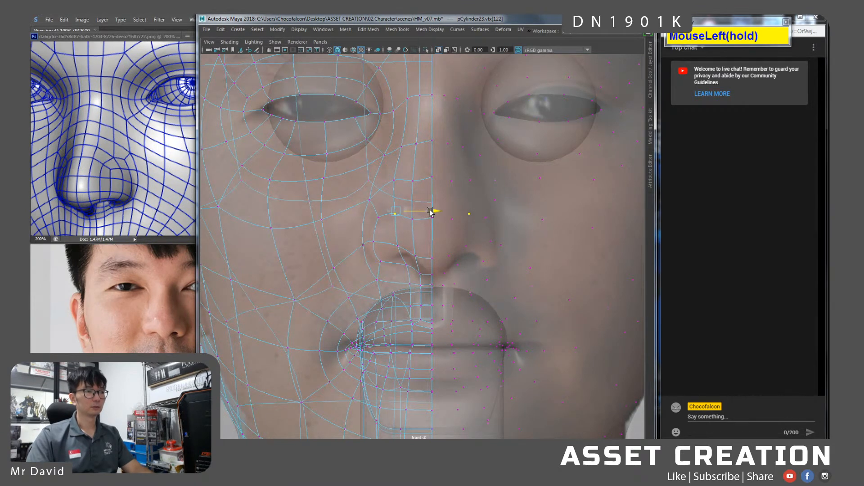
left_click(398, 181)
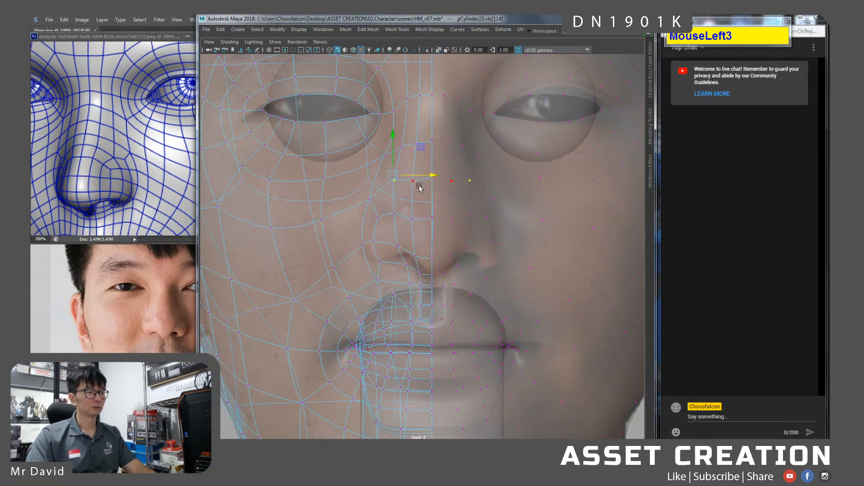
left_click_drag(433, 178, 434, 178)
Slide the side and centre-line vertices of the lower nose bridge and upper nose tip upward.
key("1")
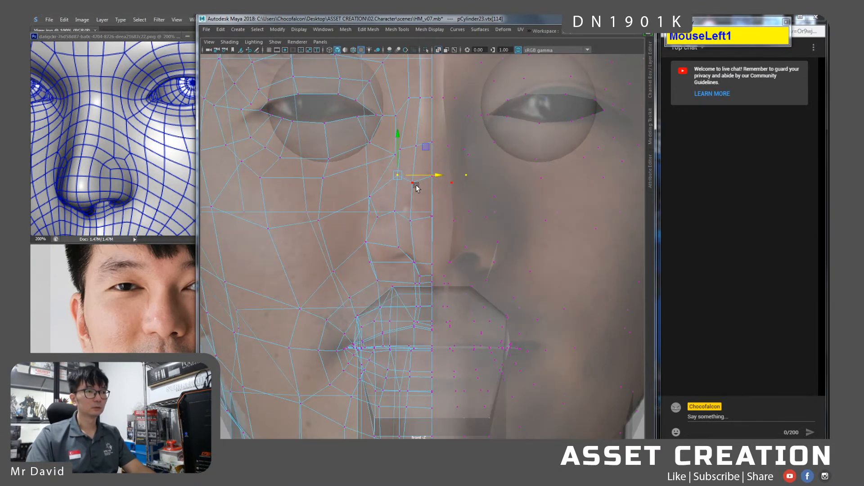
left_click(411, 222, "shift")
left_click_drag(409, 177, 431, 161, "ctrl+shift")
left_click(408, 176)
left_click(434, 177)
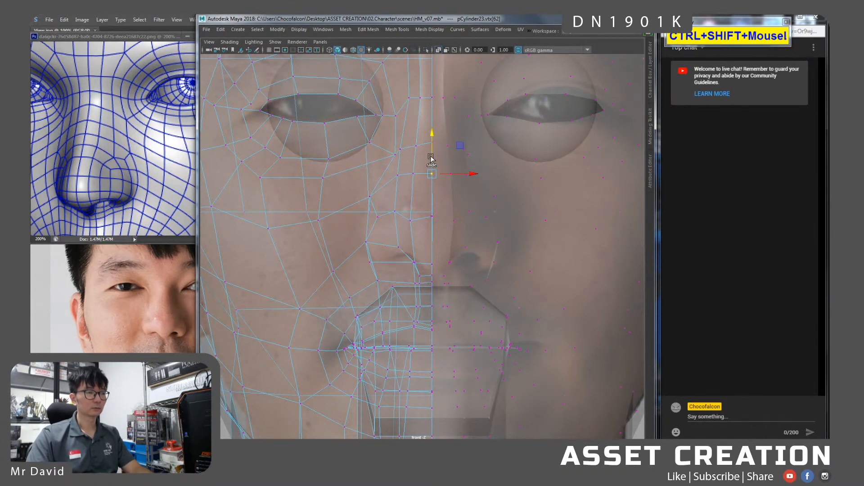
left_click_drag(414, 220, 431, 198, "ctrl+shift")
left_click(428, 221)
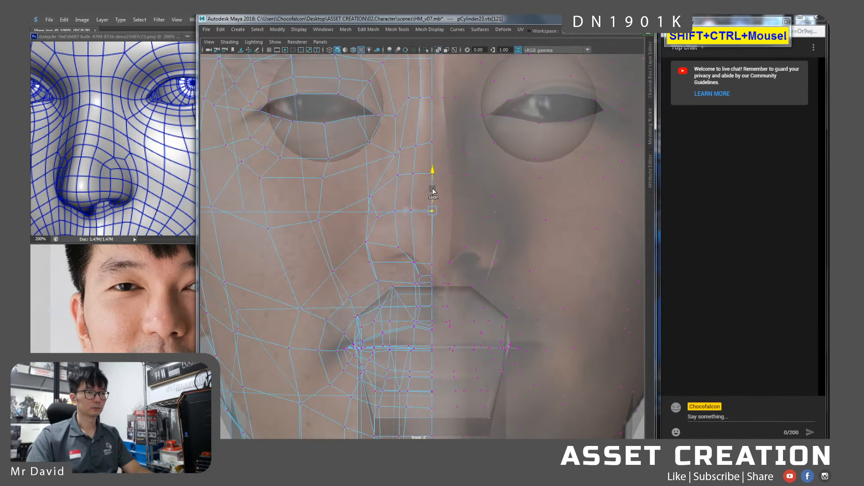
key("3")
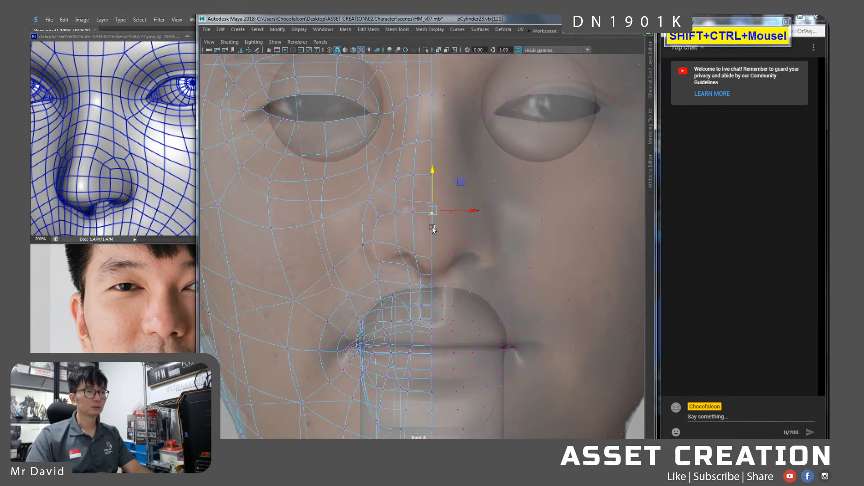
Turn off X-Ray and, in the perspective view from below, move the nose underside vertices beside the tip forward.
left_click(438, 51)
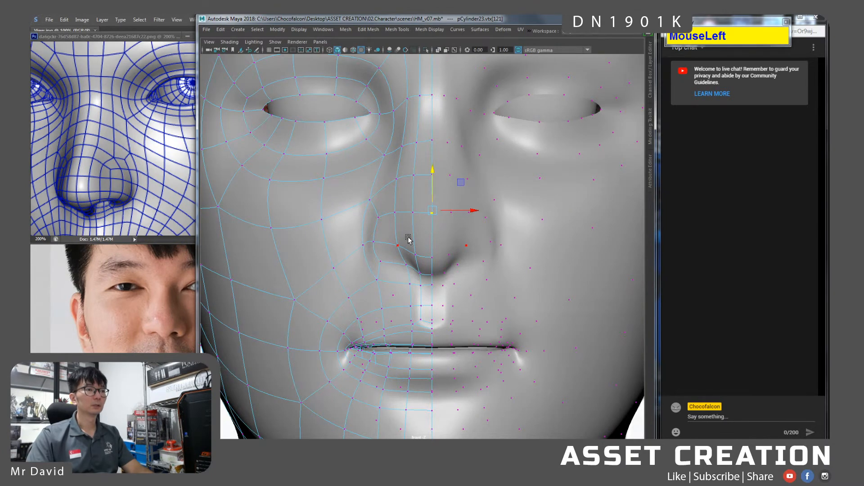
key("space")
left_click_drag(400, 242, 446, 252)
right_click_drag(446, 252, 409, 198, "alt")
left_click_drag(404, 201, 399, 178, "alt")
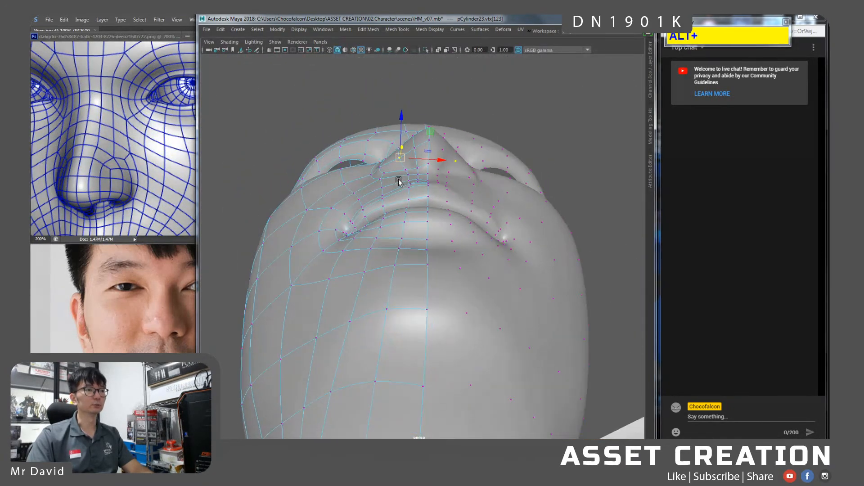
middle_click_drag(398, 179, 402, 270, "alt")
right_click_drag(402, 270, 407, 275, "alt")
left_click_drag(408, 275, 403, 217, "alt")
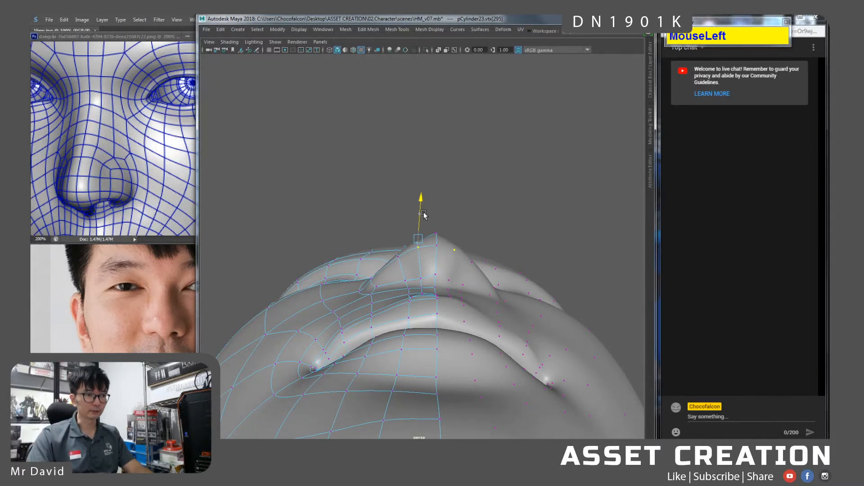
left_click_drag(423, 215, 477, 302, "alt")
left_click(420, 335)
left_click_drag(420, 335, 333, 323, "alt")
Bring the profile portrait into view in Photoshop and return to Maya.
middle_click(125, 321)
left_click_drag(124, 321, 301, 335)
key("alt+Tab")
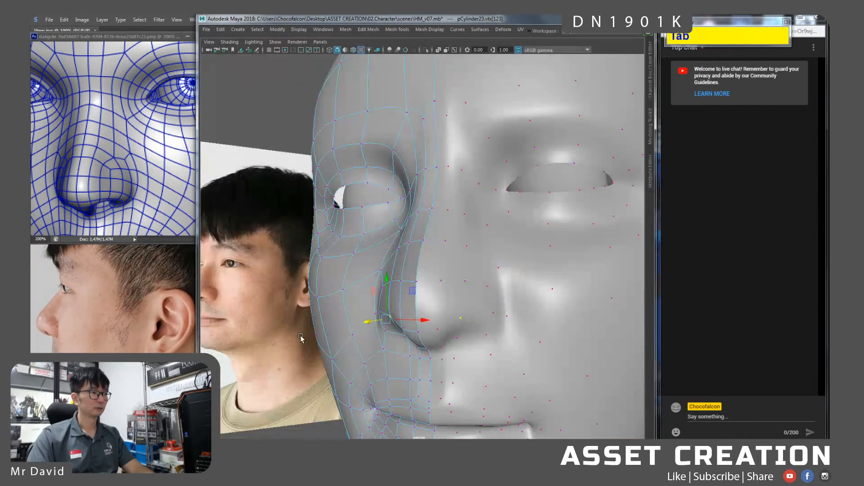
Switch to the side view, select the other half of the head and turn on X-Ray over the profile portrait.
key("space")
left_click_drag(443, 333, 465, 333)
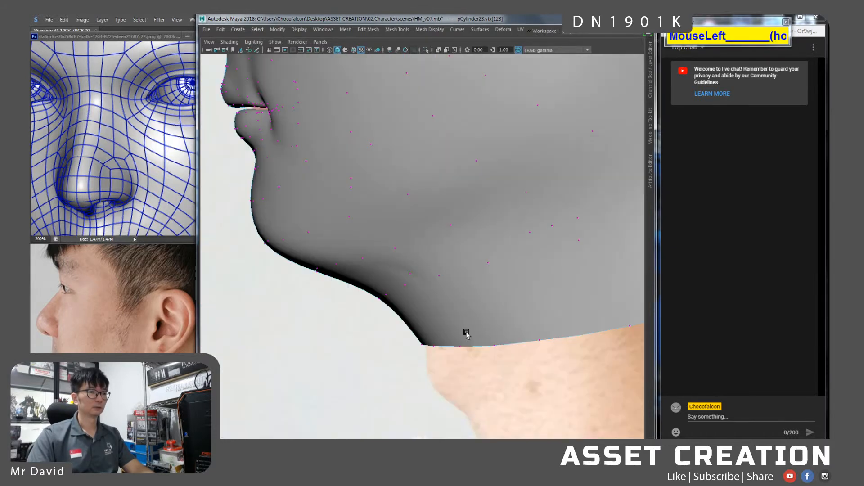
middle_click_drag(349, 198, 507, 397, "alt")
right_click_drag(374, 243, 395, 291, "alt")
left_click(381, 247)
left_click(376, 260)
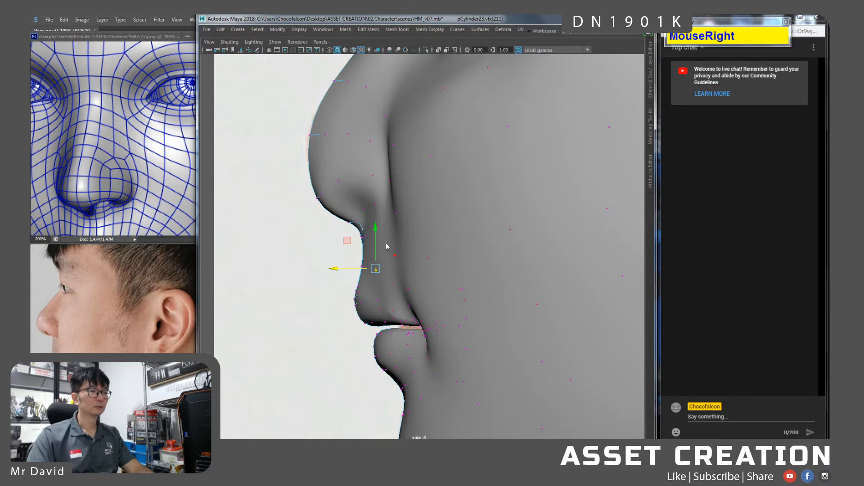
left_click(392, 250)
left_click(370, 174)
right_click_drag(315, 161, 337, 148)
left_click(520, 214)
left_click(407, 118)
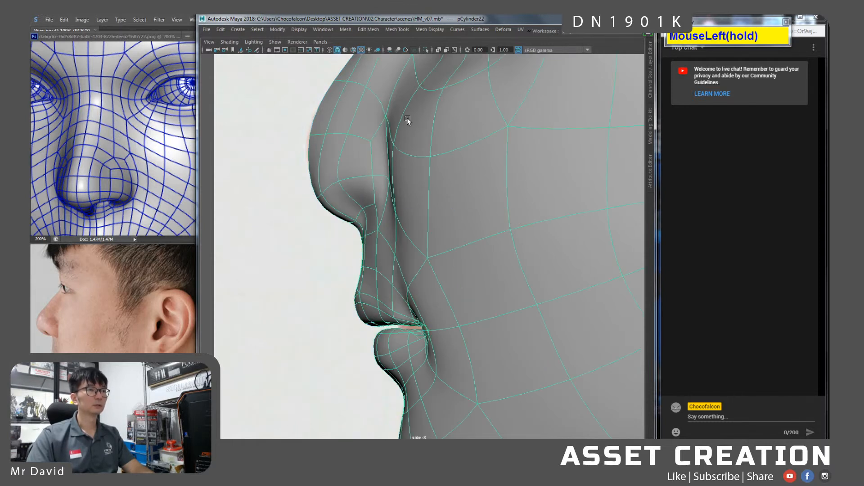
left_click(439, 52)
Select the nose tip vertices in the side view and move them in depth to fit the profile portrait.
right_click_drag(383, 226, 349, 248, "alt")
left_click(352, 227)
key("w")
left_click_drag(334, 261, 374, 269)
right_click_drag(374, 269, 372, 266, "alt")
middle_click_drag(391, 208, 396, 216, "alt")
right_click_drag(396, 217, 332, 193, "alt")
left_click_drag(331, 189, 370, 193)
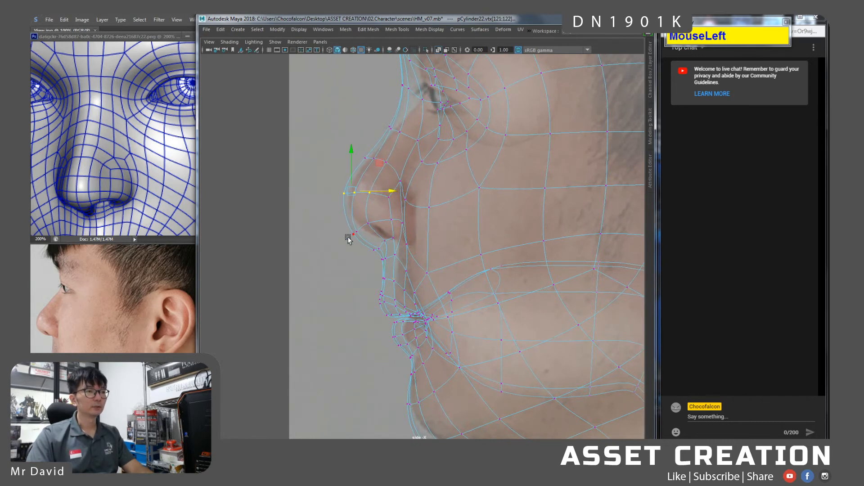
Move the vertices under the nose tip and at the nose base upward to follow the portrait's profile.
left_click_drag(345, 223, 387, 263)
right_click_drag(385, 253, 386, 322, "alt")
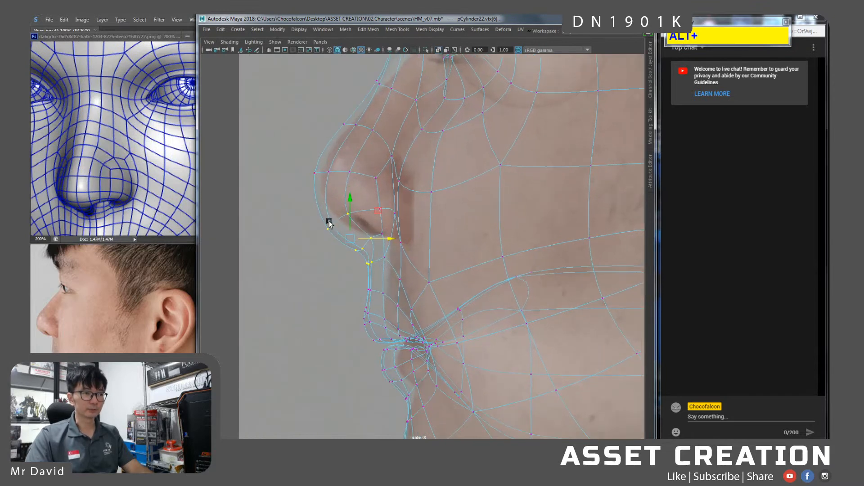
mouse_move(349, 208)
left_mouse_down()
mouse_move(349, 195)
mouse_move(356, 223)
left_mouse_up()
left_click_drag(367, 215, 363, 215)
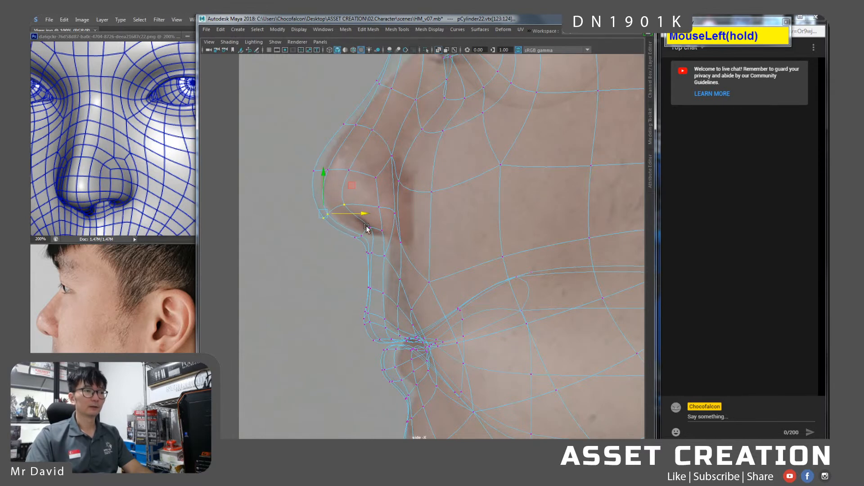
left_click_drag(373, 260, 373, 260)
right_click_drag(373, 260, 380, 284, "alt")
left_click_drag(391, 276, 383, 267)
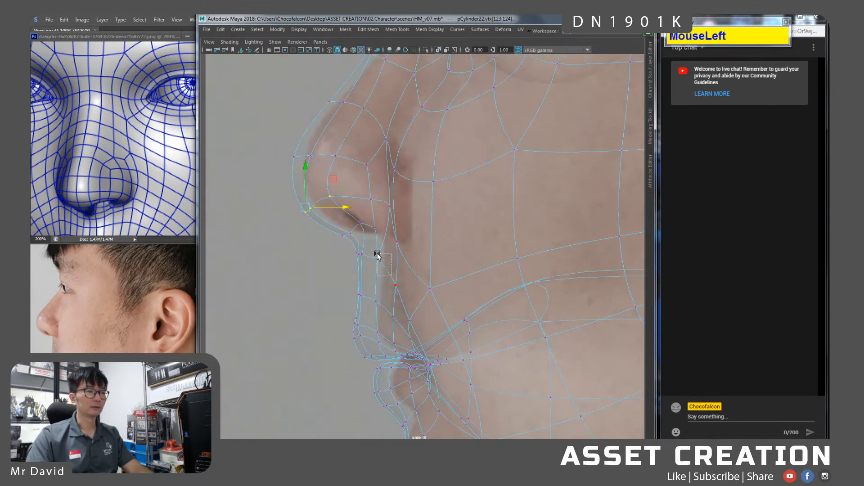
left_click_drag(365, 230, 365, 231)
Move the vertices on the side of the nose and the nostril wing forward to match the profile portrait.
left_click_drag(414, 152, 361, 223)
left_click_drag(344, 149, 317, 203, "ctrl+shift")
left_click_drag(382, 182, 372, 180)
left_click_drag(350, 218, 379, 234)
left_click_drag(391, 206, 388, 197)
Reposition the nose underside vertices at the nostril opening shown in the portrait.
key("1")
left_click_drag(359, 256, 329, 225, "ctrl")
left_click_drag(389, 197, 389, 203)
key("3")
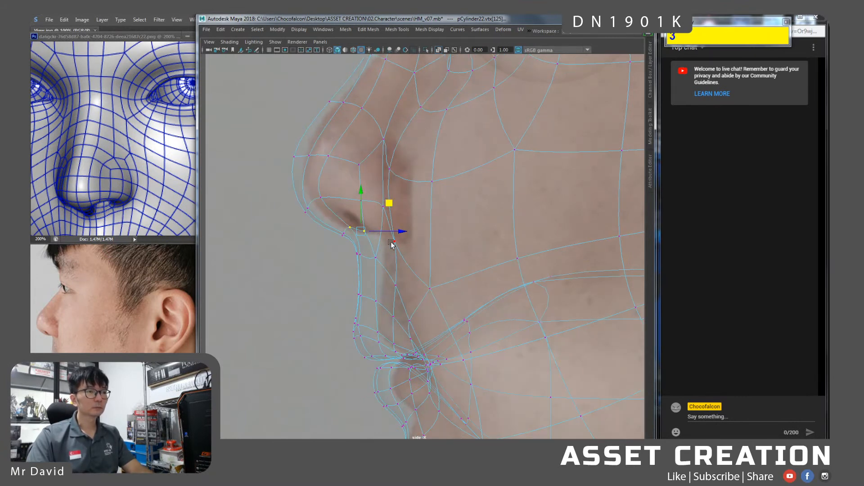
Select the philtrum vertices between nose and upper lip and scale them in depth.
left_click_drag(381, 275, 354, 360)
key("r")
left_click_drag(384, 304, 367, 305)
Move the outer vertex at the back of the nostril wing to match the wing crease in the portrait.
left_click_drag(378, 243, 379, 238)
left_click(383, 206)
key("w")
left_click_drag(416, 204, 399, 171)
Return to perspective without X-Ray, bring the three-quarter portrait into view in Photoshop for comparison and switch back to Maya.
key("space")
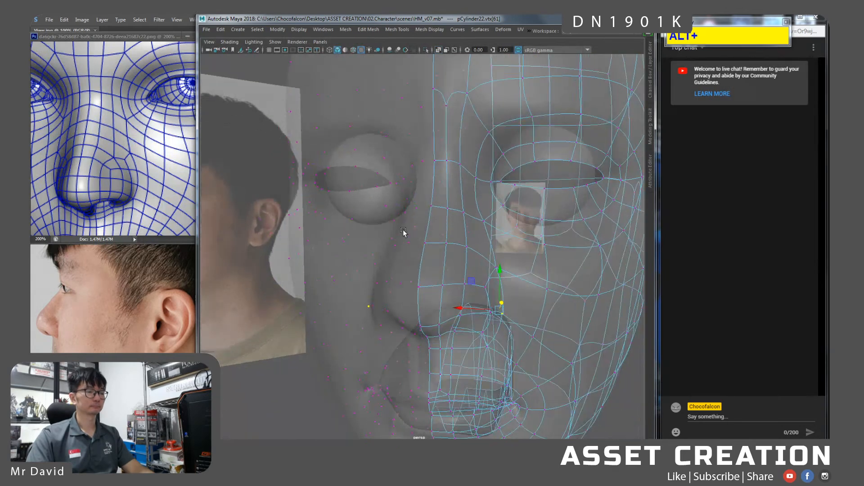
left_click(445, 51)
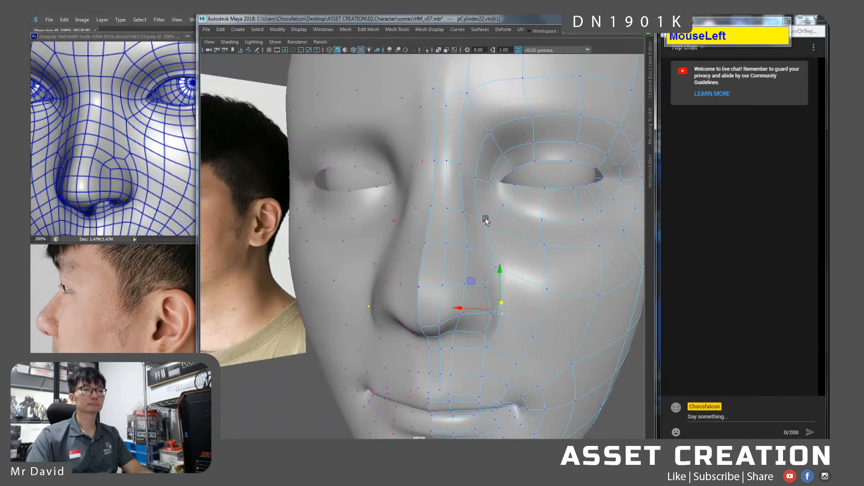
right_click_drag(500, 272, 480, 253, "alt")
left_click_drag(480, 253, 366, 282, "alt")
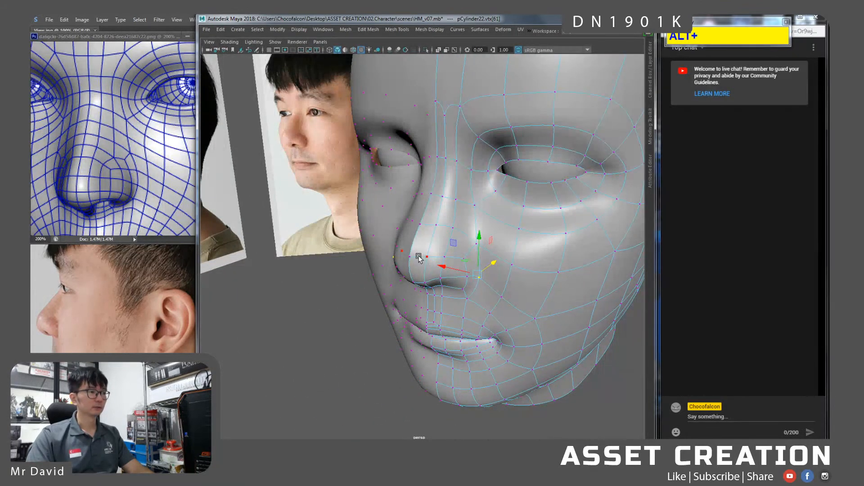
left_click(120, 315)
left_click_drag(393, 320, 136, 309)
key("alt+Tab")
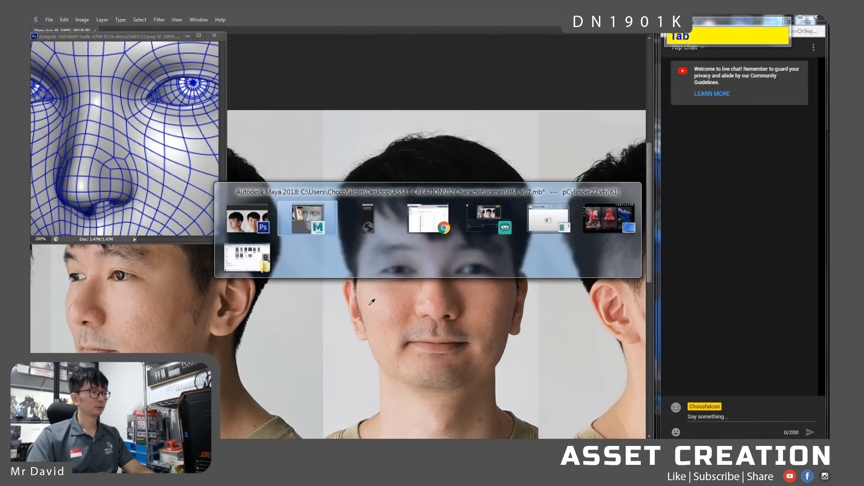
Adjust the nostril wing and lower nostril vertices in the perspective view to round the wing.
left_click_drag(443, 281, 469, 291, "alt")
left_click(470, 273, "shift")
key("3")
left_click_drag(447, 252, 469, 266)
left_click(472, 290)
left_click_drag(454, 300, 450, 297, "alt")
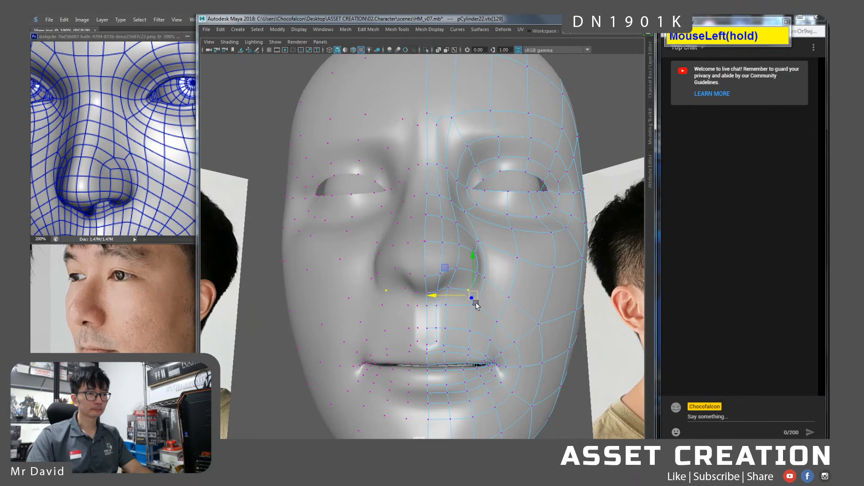
left_click(474, 308)
Reshape the side of the nose tip and the nostril wing by adjusting their vertices from a side angle.
left_click_drag(473, 306, 398, 301, "alt")
left_click(425, 271)
key("1")
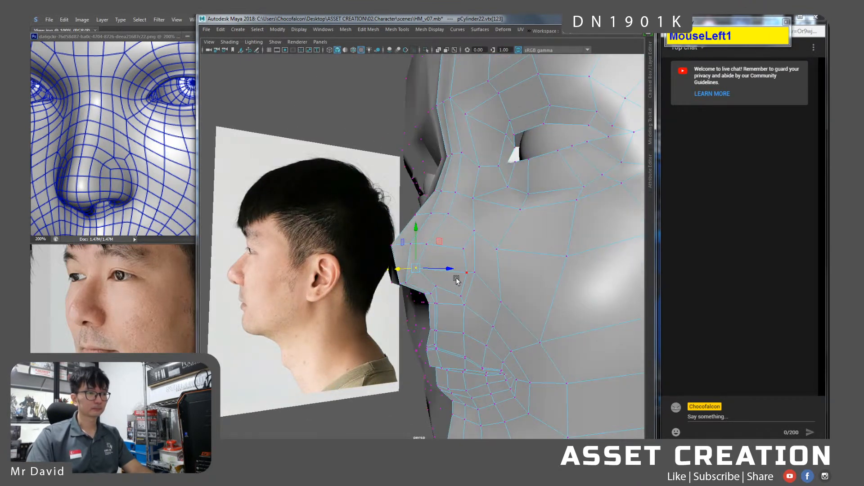
key("shift+3")
left_click_drag(434, 282, 445, 266, "alt")
left_click_drag(439, 235, 465, 273)
key("alt+1")
right_click_drag(464, 271, 463, 254, "alt")
left_click_drag(463, 253, 415, 244, "alt")
left_click(447, 277, "shift")
Return to object mode, deselect the head and inspect the nose from a three-quarter angle.
right_click_drag(415, 243, 446, 241, "alt")
left_click_drag(450, 239, 435, 240, "alt")
right_click_drag(453, 225, 473, 210)
left_click(335, 366)
mouse_move(419, 342)
left_mouse_down("alt")
mouse_move(530, 339)
mouse_move(403, 335)
mouse_move(415, 336)
left_mouse_up("alt")
Select the head half again and move the side vertex of the lower nose bridge in depth.
right_click_drag(458, 241, 456, 202, "alt")
left_click(454, 201)
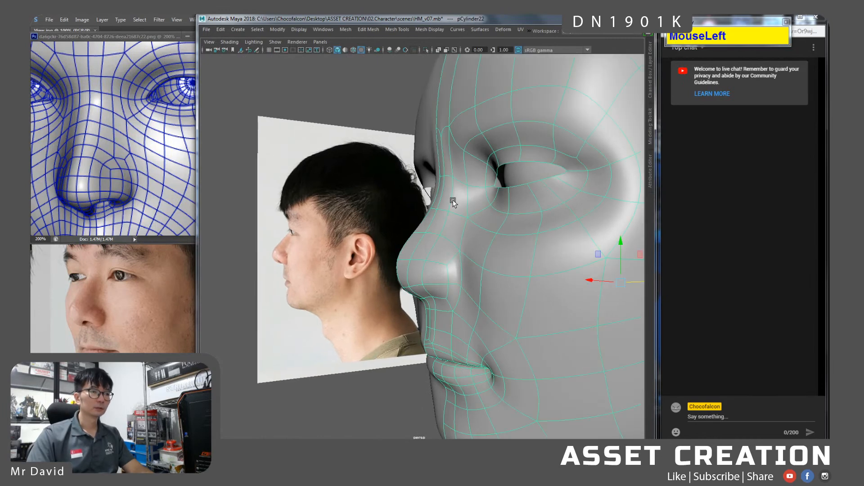
left_click_drag(453, 198, 453, 166, "alt")
right_click_drag(454, 166, 424, 163, "alt")
left_click(455, 145)
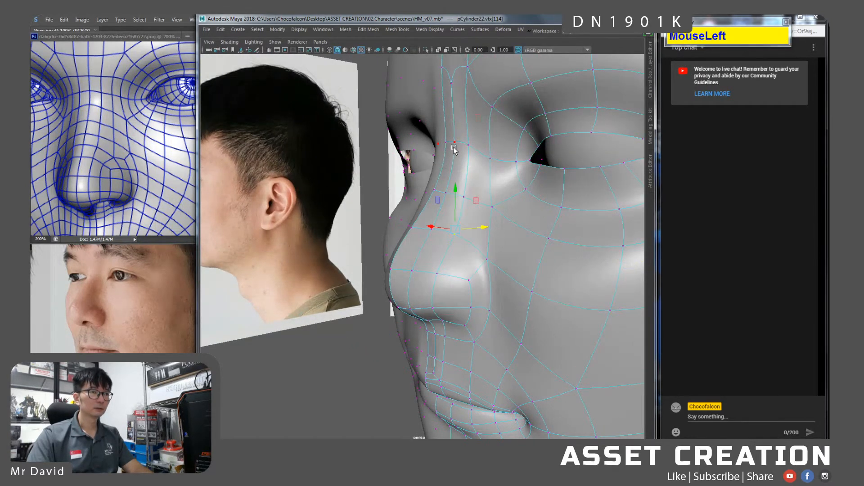
left_click_drag(432, 150, 478, 141, "alt")
Deselect the head in object mode and compare the nose bridge and tip with the three-quarter portrait.
right_click_drag(453, 164, 488, 154)
left_click(363, 321)
left_click_drag(390, 339, 417, 321, "alt")
right_click_drag(418, 321, 454, 269, "alt")
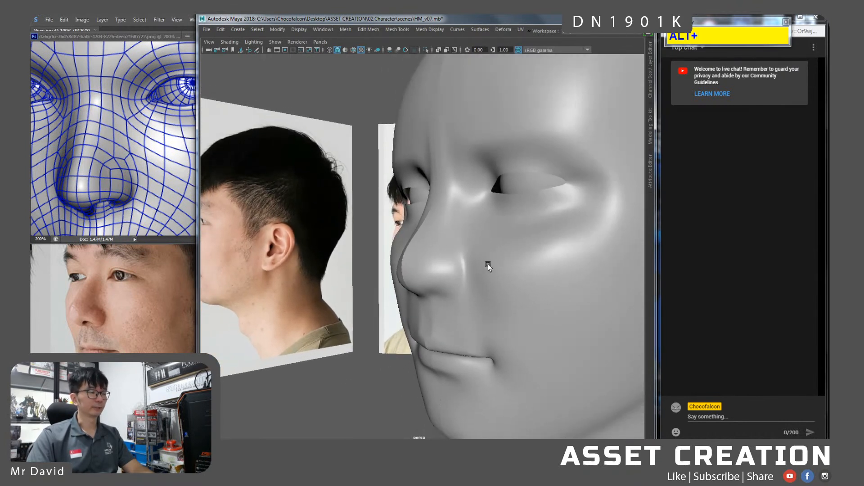
left_click_drag(488, 264, 468, 263, "alt")
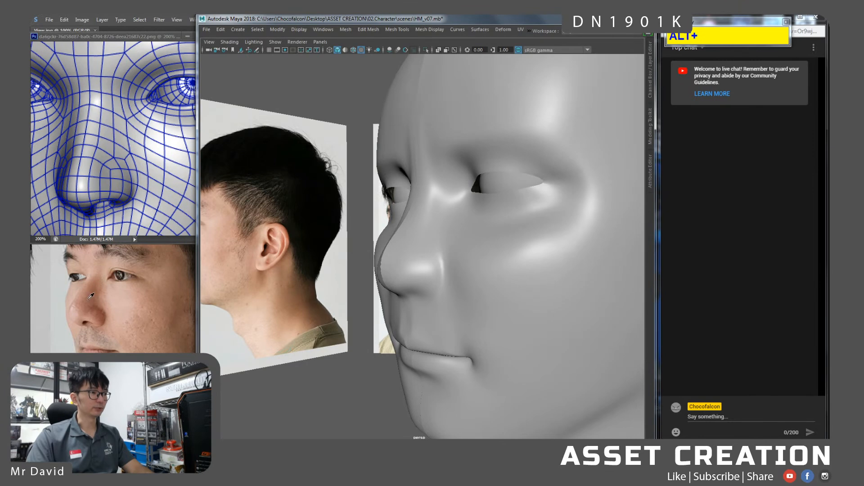
mouse_move(414, 261)
left_mouse_down("alt")
mouse_move(389, 260)
mouse_move(436, 258)
mouse_move(438, 247)
mouse_move(422, 258)
left_mouse_up("alt")
In the side view, move the nose bridge vertices in depth and height to follow the profile photo.
left_click(421, 230)
right_click_drag(421, 230, 411, 215, "alt")
left_click_drag(423, 218, 407, 218, "alt")
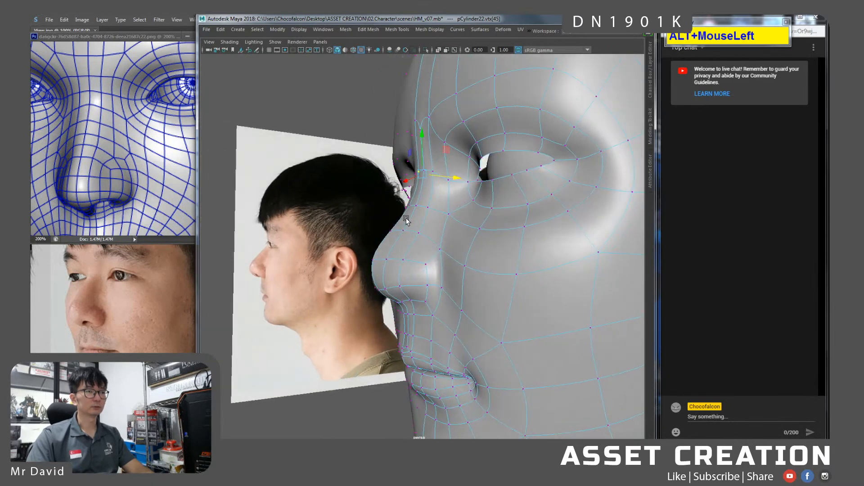
key("space")
middle_click(353, 166)
key("space")
left_click_drag(352, 166, 392, 167)
middle_click_drag(310, 145, 319, 183, "alt")
right_click_drag(318, 133, 322, 149, "alt")
middle_click_drag(321, 148, 343, 146, "alt")
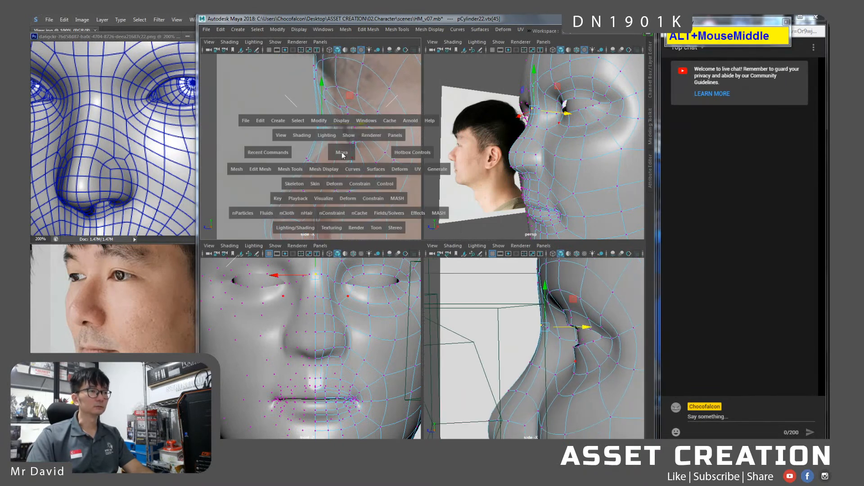
key("space")
middle_click_drag(393, 188, 367, 200, "alt")
right_click_drag(367, 199, 388, 216, "alt")
left_click_drag(354, 148, 430, 170)
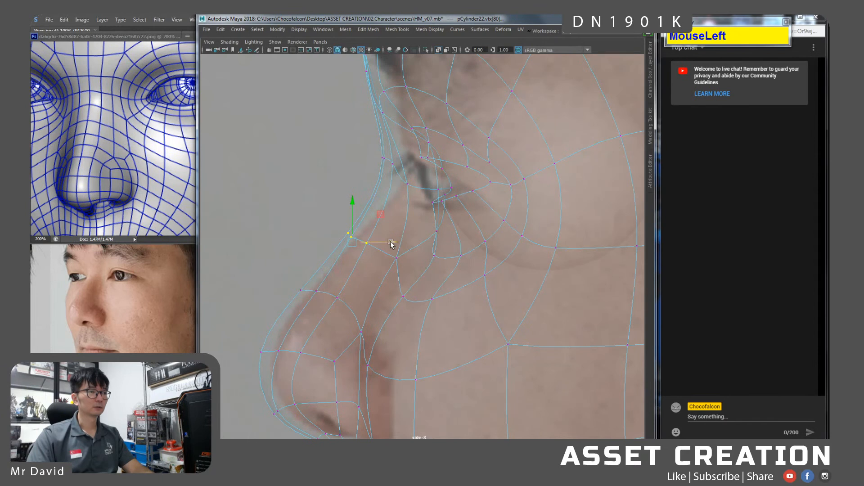
left_click_drag(382, 240, 380, 240)
left_click_drag(280, 280, 336, 289)
left_click_drag(367, 210, 364, 213)
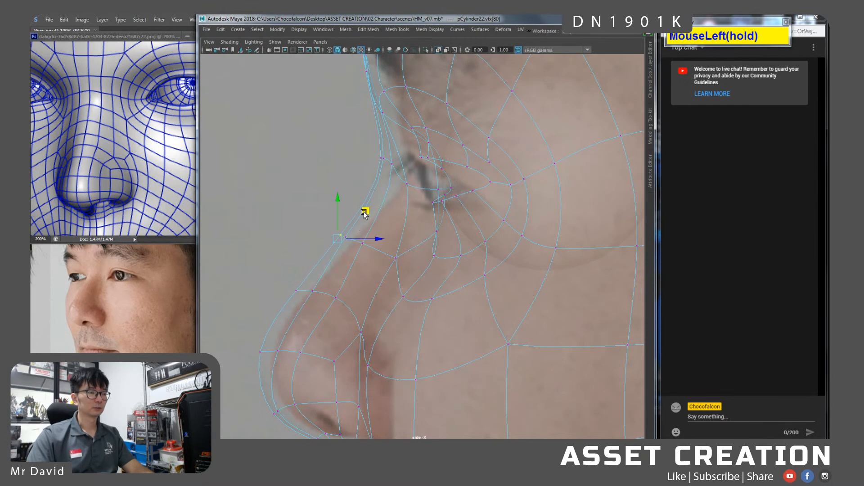
Move the side vertices just above the nose tip and beside the tip forward in the side view.
left_click_drag(244, 288, 272, 280)
key("1")
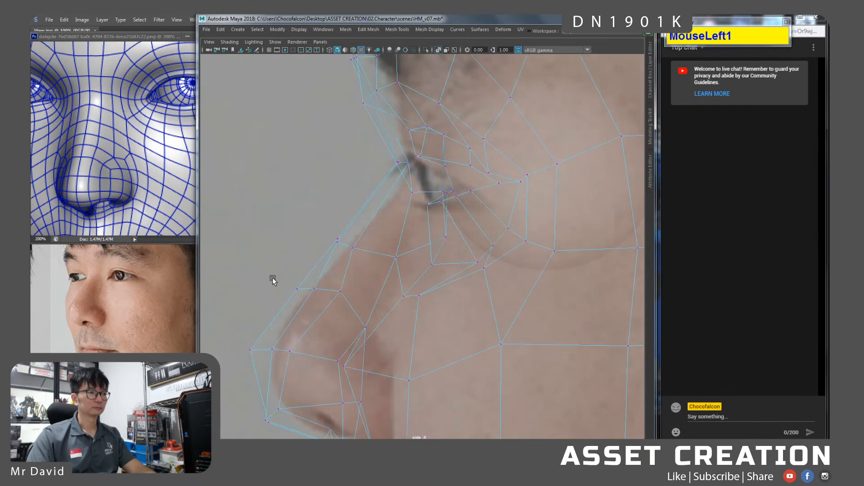
left_click(315, 288)
key("3")
left_click_drag(349, 286, 327, 285)
left_click(277, 350)
left_click_drag(285, 348, 275, 350)
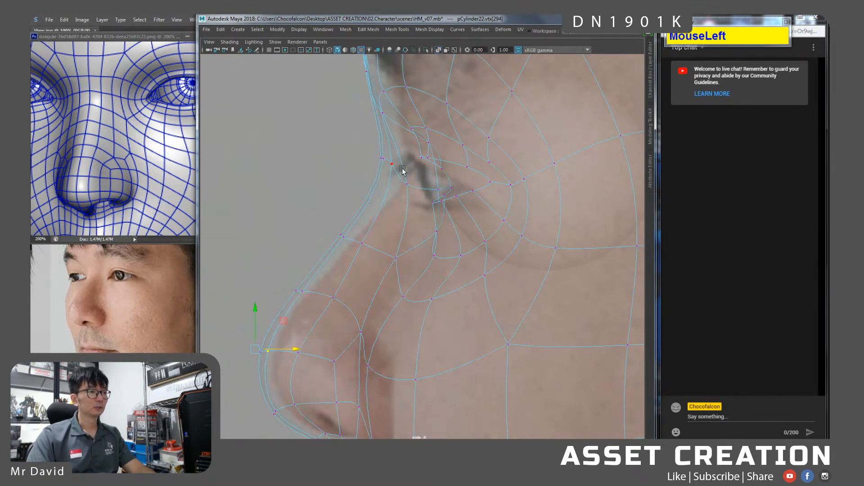
key("1")
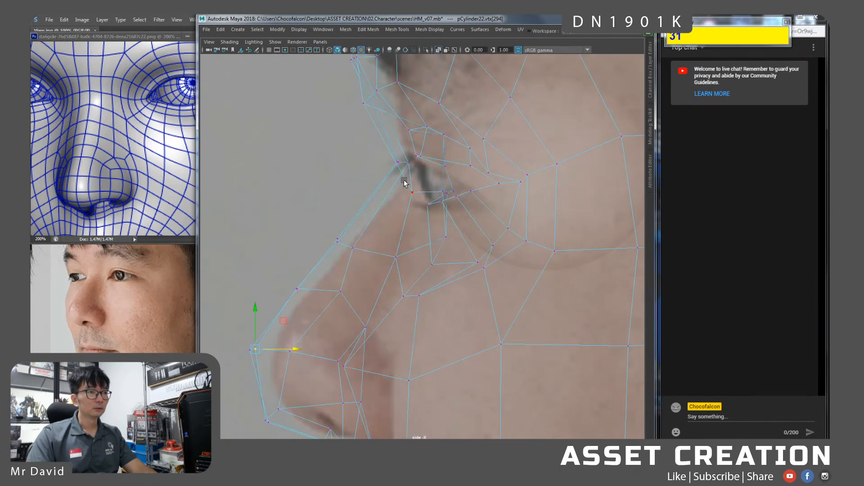
key("3")
Return to the perspective view and shift the vertex at the upper end of the nostril crease sideways.
key("space")
left_click(404, 181)
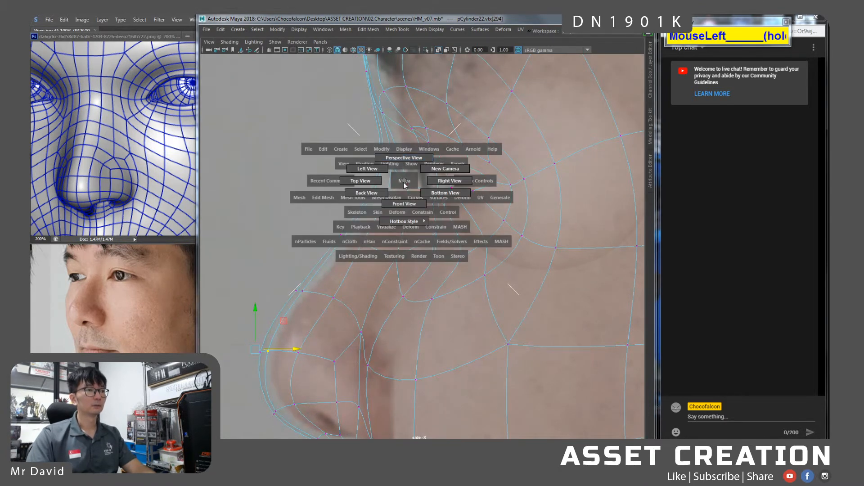
left_click_drag(404, 184, 460, 195)
key("space")
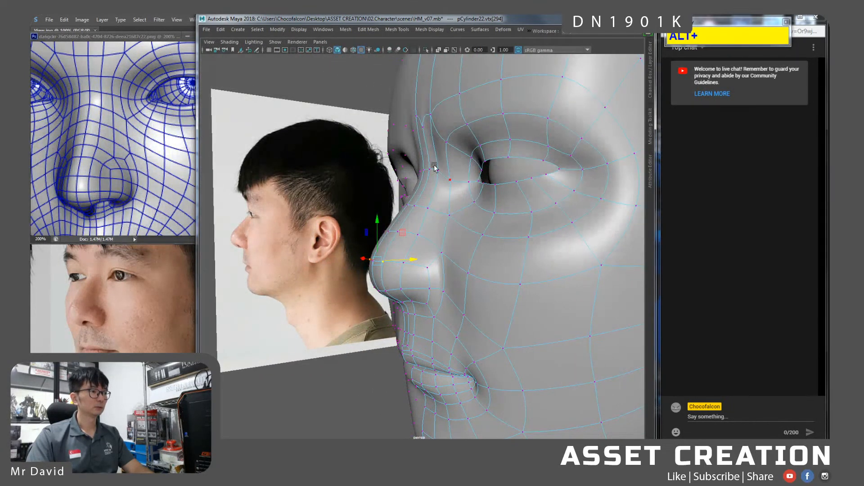
left_click(452, 179)
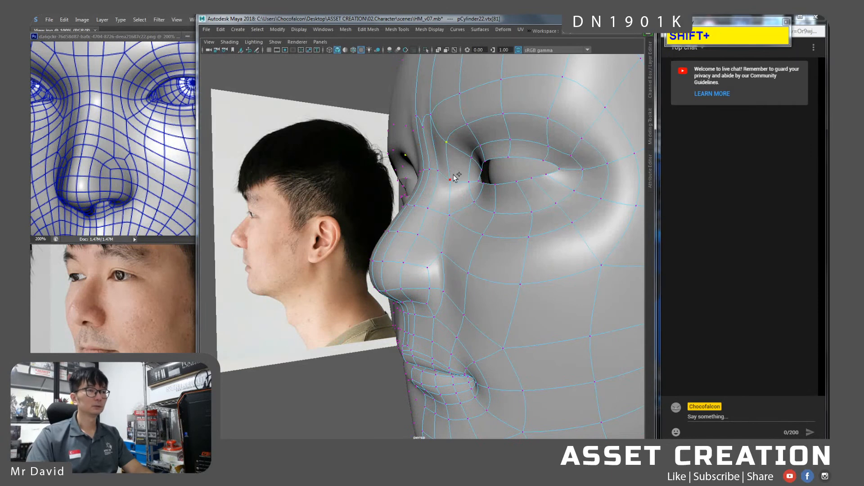
mouse_move(463, 182)
left_mouse_down("alt")
mouse_move(486, 163)
mouse_move(490, 173)
mouse_move(468, 179)
left_mouse_up("alt")
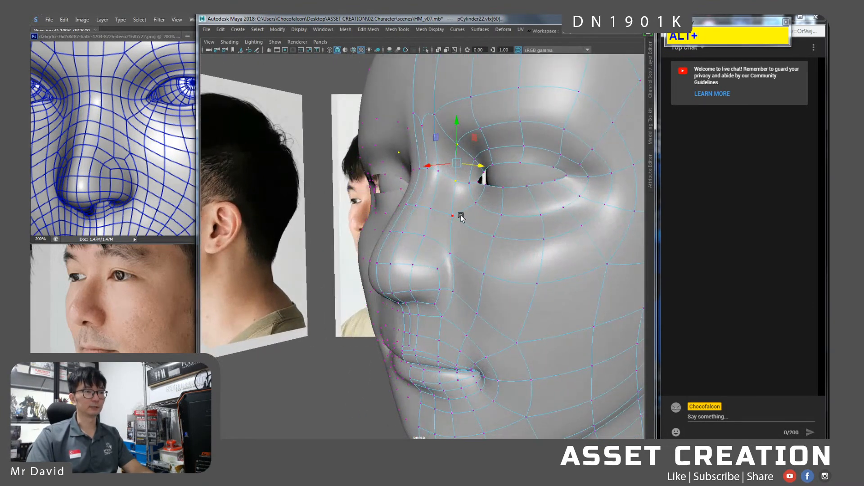
mouse_move(421, 216)
left_mouse_down("alt")
mouse_move(418, 199)
mouse_move(437, 217)
mouse_move(408, 214)
left_mouse_up("alt")
key("w")
left_click(457, 251)
left_click_drag(424, 247, 430, 247)
left_click_drag(490, 245, 429, 242, "alt")
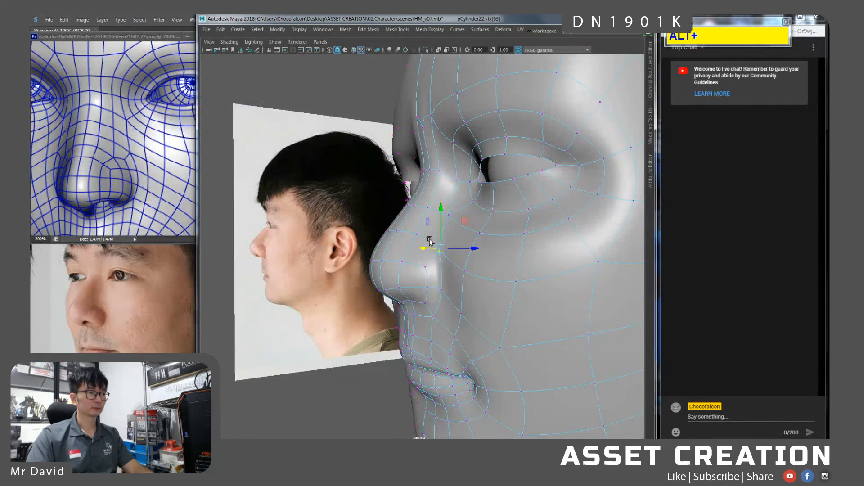
Slide the vertex on the side of the nose above the tip along the surface.
left_click(419, 235)
key("1")
left_click_drag(445, 238, 436, 210, "alt")
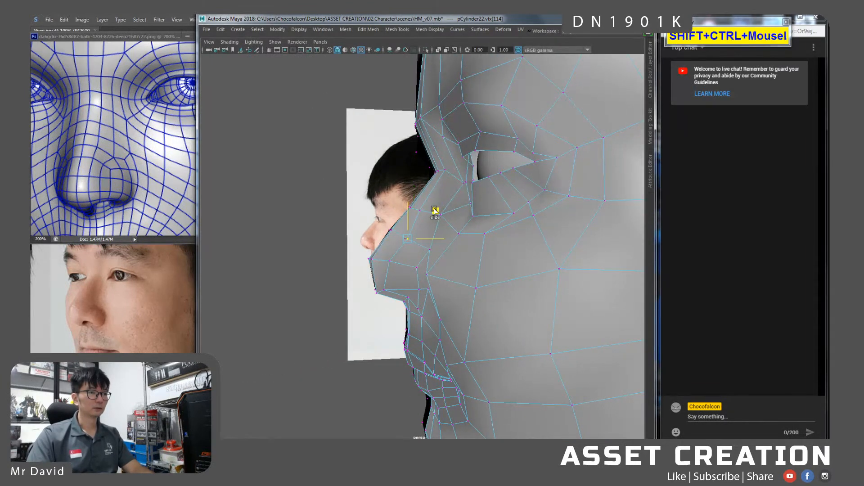
key("3")
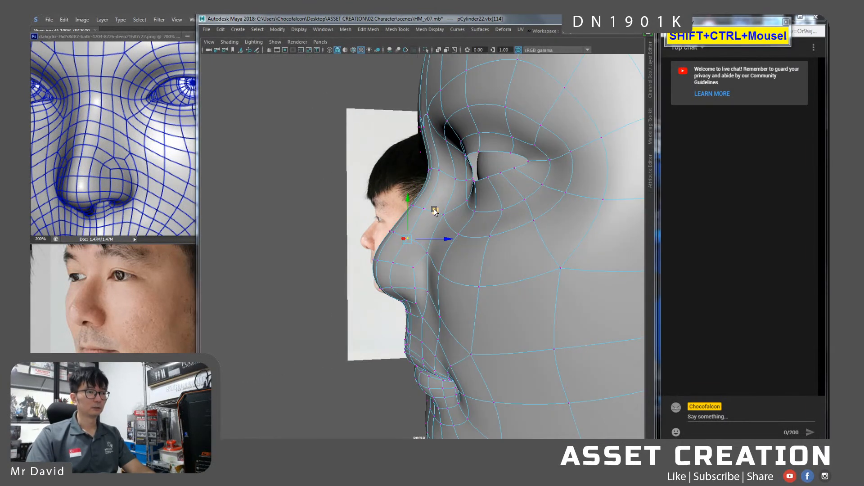
Compare the head outline with the profile photo in the side view, and examine the nose from front and three-quarter angles.
key("space")
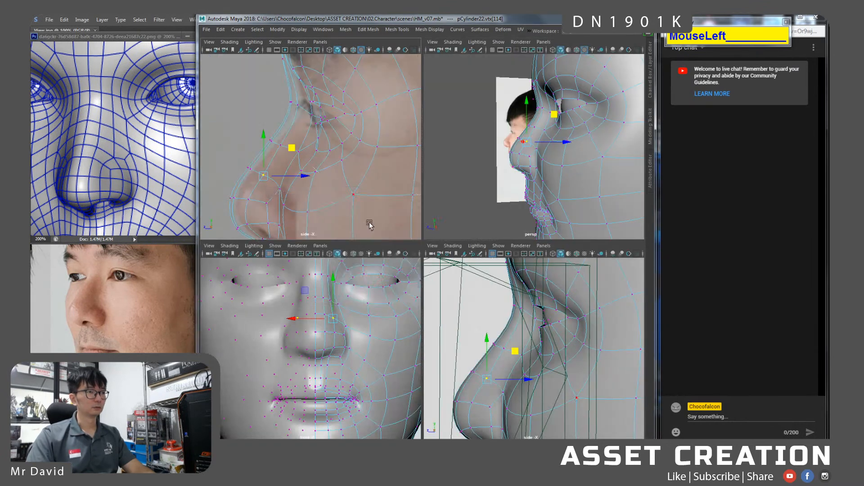
key("space")
middle_click_drag(370, 298, 365, 262, "alt")
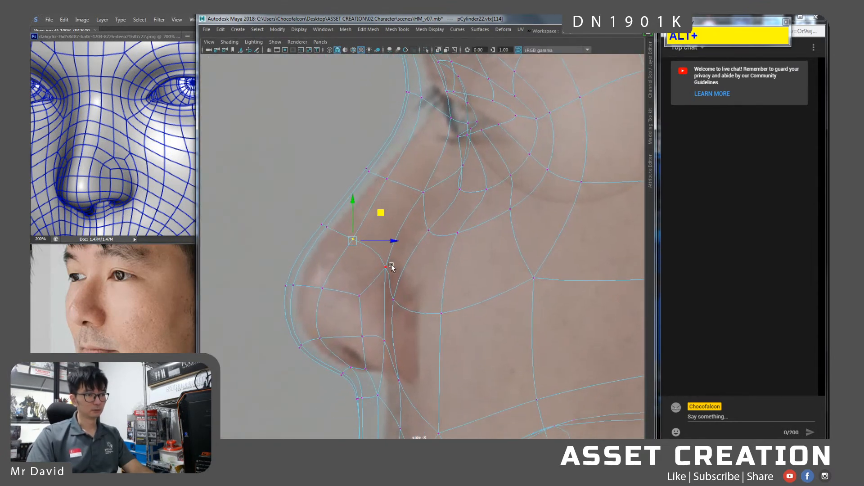
middle_click_drag(393, 358, 390, 306, "alt")
right_click_drag(390, 318, 441, 281, "alt")
middle_click_drag(441, 282, 447, 276, "alt")
right_click_drag(447, 276, 432, 320, "alt")
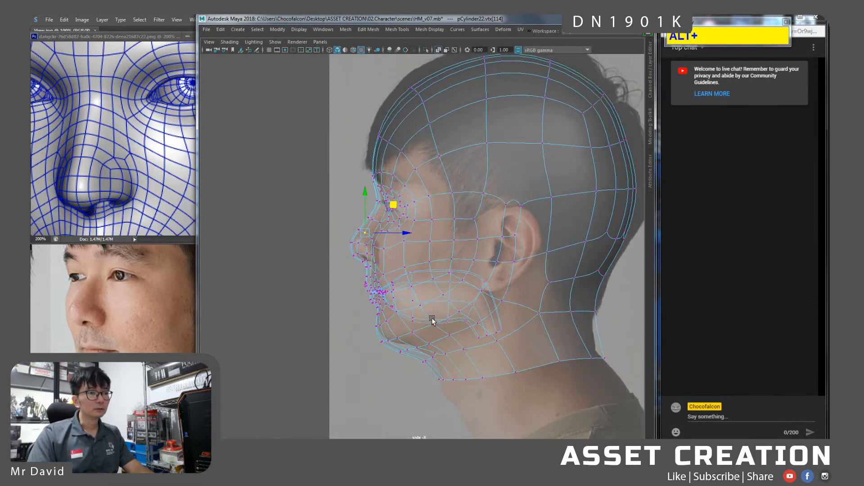
key("space")
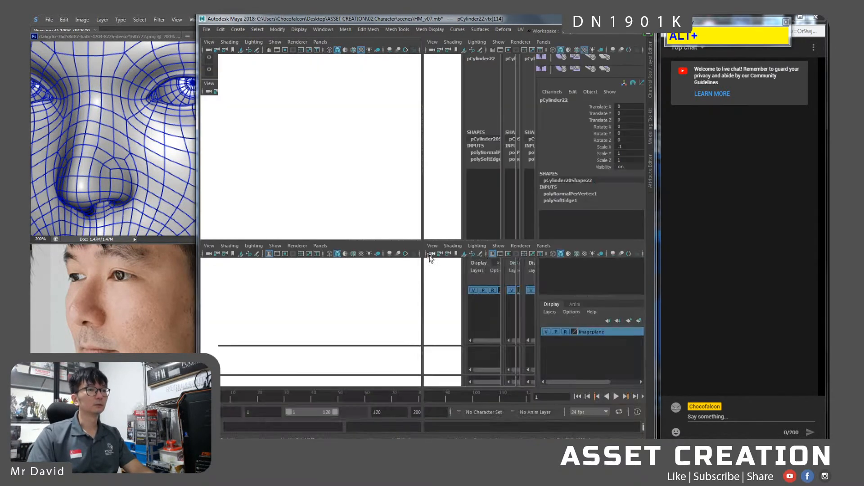
key("space")
left_click_drag(463, 168, 441, 220, "alt")
middle_click_drag(441, 220, 443, 222, "alt")
right_click_drag(442, 221, 436, 232, "alt")
left_click_drag(447, 240, 418, 272, "alt")
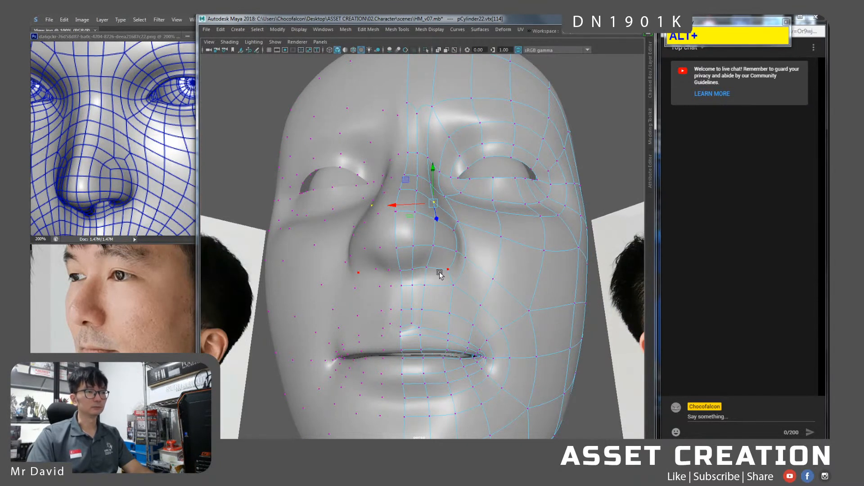
left_click_drag(451, 251, 430, 254, "alt")
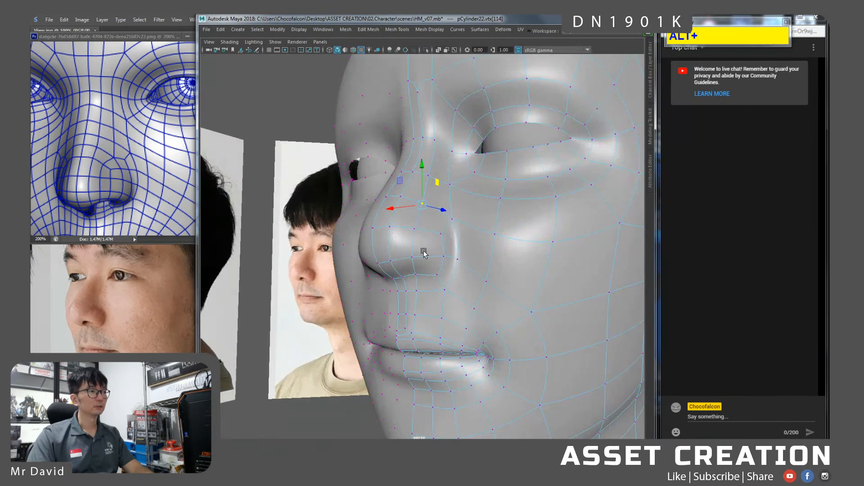
Select the face loop around the nose tip and compare it with the wireframe topology reference.
right_click_drag(450, 226, 449, 251)
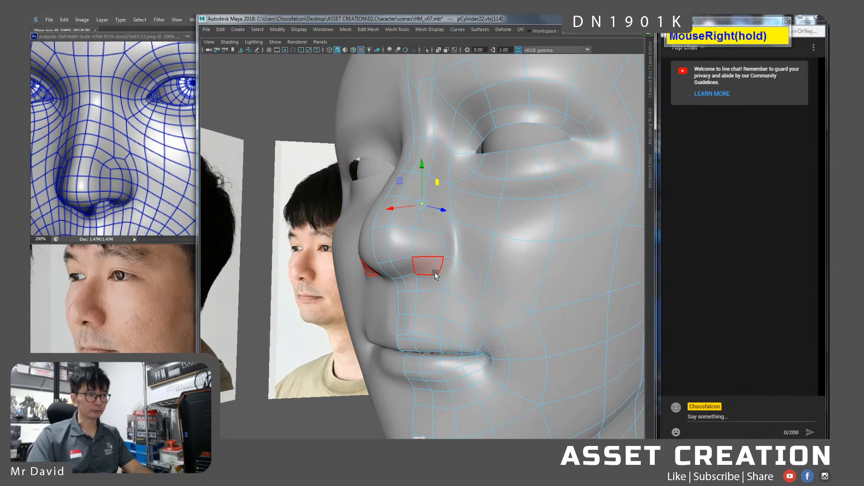
left_click(438, 278)
double_click(449, 269, "shift")
left_click_drag(448, 269, 408, 220, "alt")
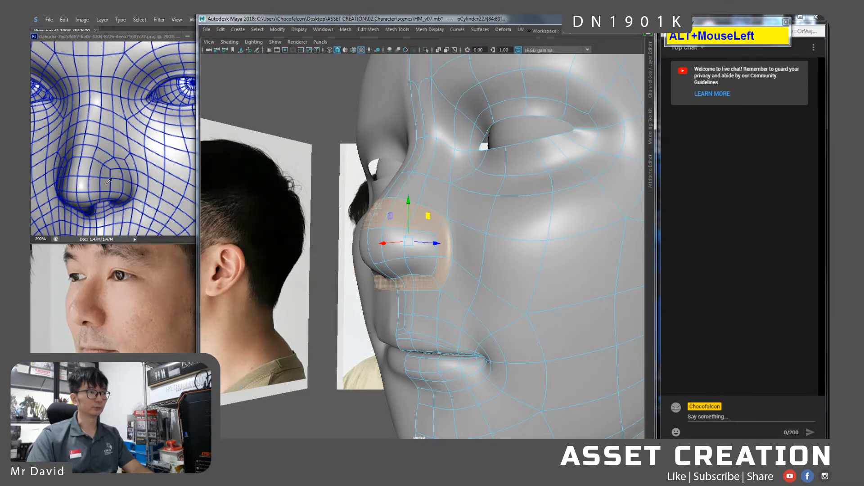
left_click(108, 204, "alt")
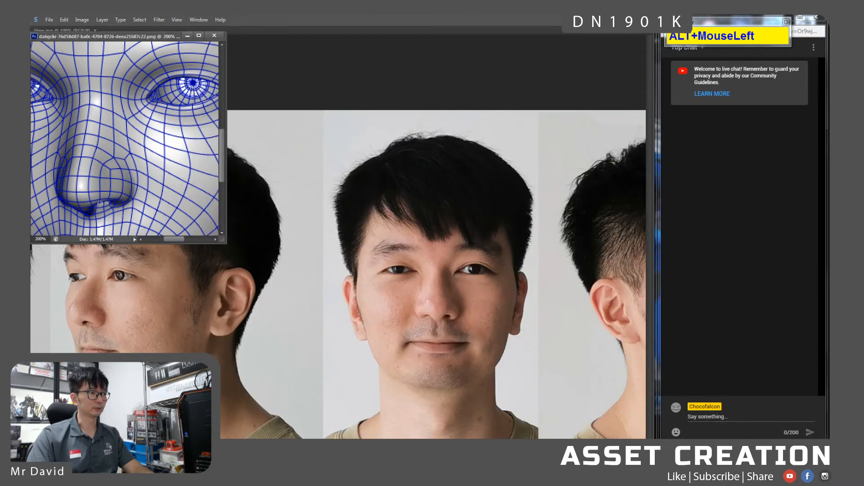
key("alt+Tab")
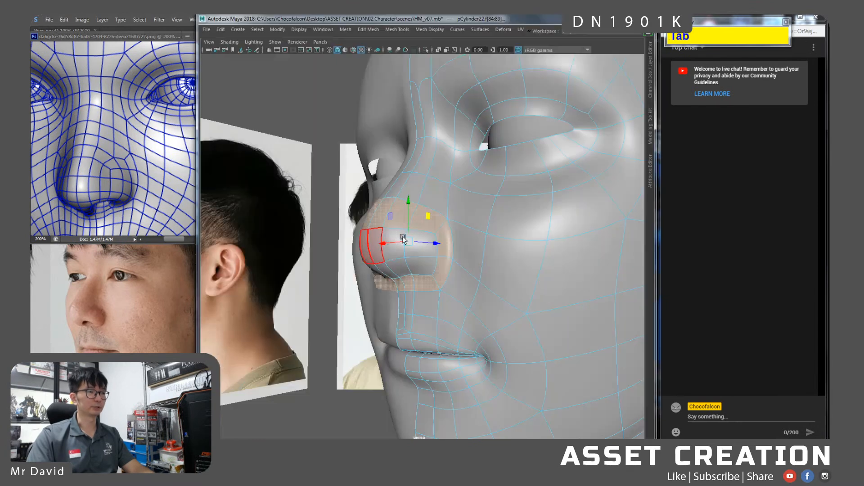
left_click_drag(454, 250, 450, 258, "alt")
right_click_drag(450, 259, 443, 256, "alt")
left_click_drag(431, 261, 436, 260, "alt")
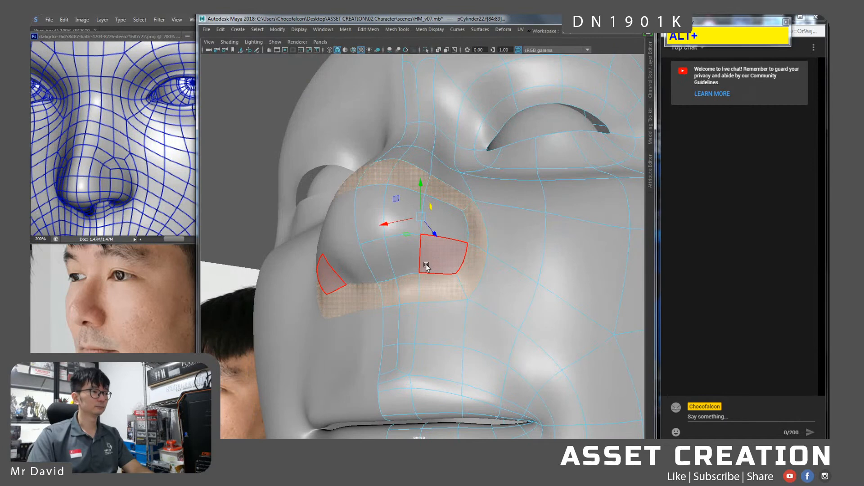
Chamfer the vertex on the underside of the nose with a width of 0.25 to create a nostril face.
left_click(444, 266)
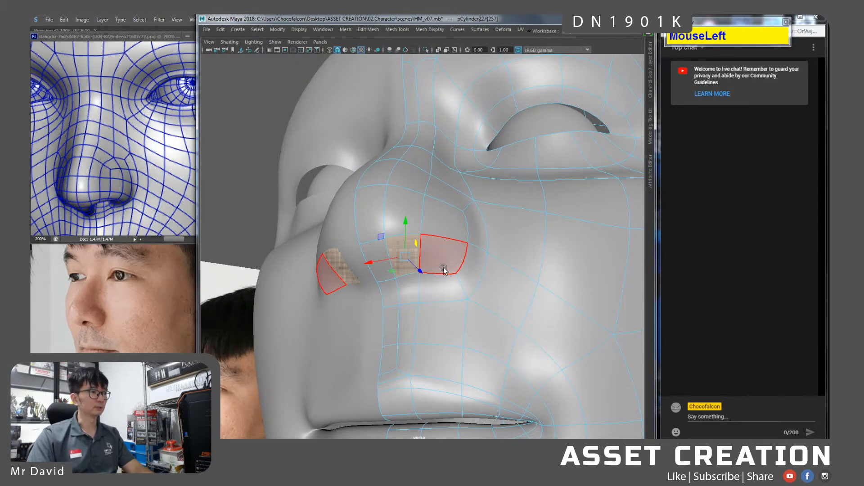
right_click_drag(444, 267, 407, 232)
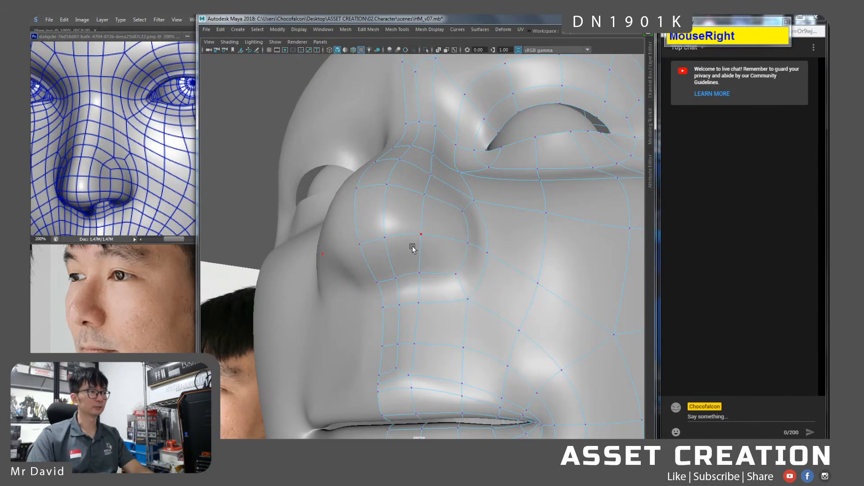
left_click(425, 284)
left_click_drag(436, 290, 453, 292, "alt")
right_click_drag(425, 270, 451, 276, "shift")
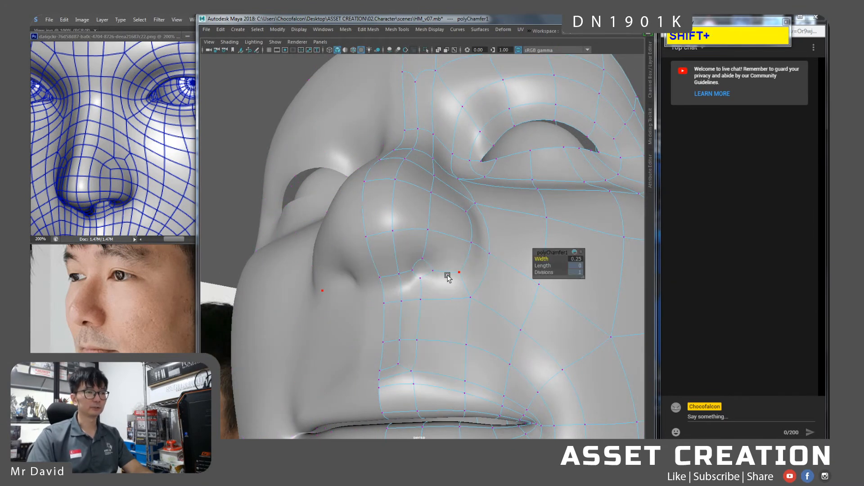
middle_click_drag(431, 268, 432, 266)
left_click_drag(432, 266, 444, 268, "alt")
Select the chamfered face on the underside of the nose and extrude it for the nostril opening.
right_click_drag(442, 226, 441, 259)
left_click(439, 278)
mouse_move(449, 277)
left_mouse_down("alt")
mouse_move(457, 286)
mouse_move(442, 283)
left_mouse_up("alt")
left_click(449, 280)
key("ctrl+e")
left_click_drag(439, 261, 346, 263)
Move the extruded nostril face up inside the nose to hollow out the nostril.
key("r")
key("w")
left_click_drag(416, 235, 398, 258)
left_click(411, 237)
key("r")
key("w")
right_click_drag(443, 295, 422, 294, "alt")
left_click_drag(422, 294, 467, 295, "alt")
right_click_drag(466, 295, 447, 299, "alt")
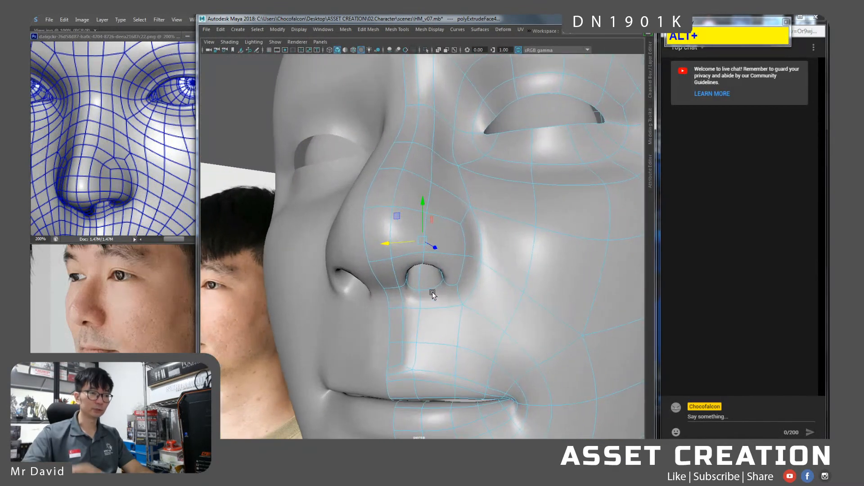
Select faces around the nostril opening and examine the topology of its rim from below.
left_click(448, 290)
left_click(448, 296)
left_click(404, 284)
left_click(398, 271)
left_click_drag(399, 273, 475, 293, "alt")
right_click_drag(475, 225, 476, 297)
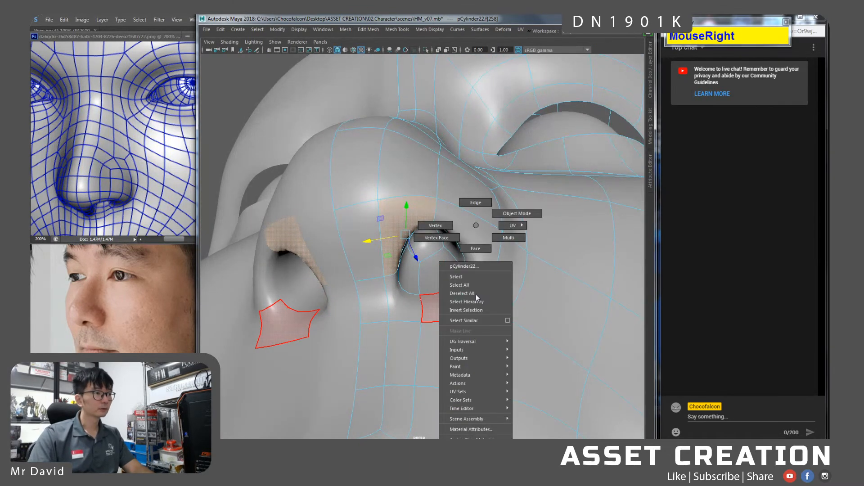
right_click_drag(480, 266, 433, 228)
left_click_drag(466, 296, 424, 267, "alt")
right_click_drag(436, 330, 457, 301, "alt")
right_click_drag(457, 225, 455, 247)
right_click_drag(456, 217, 455, 213)
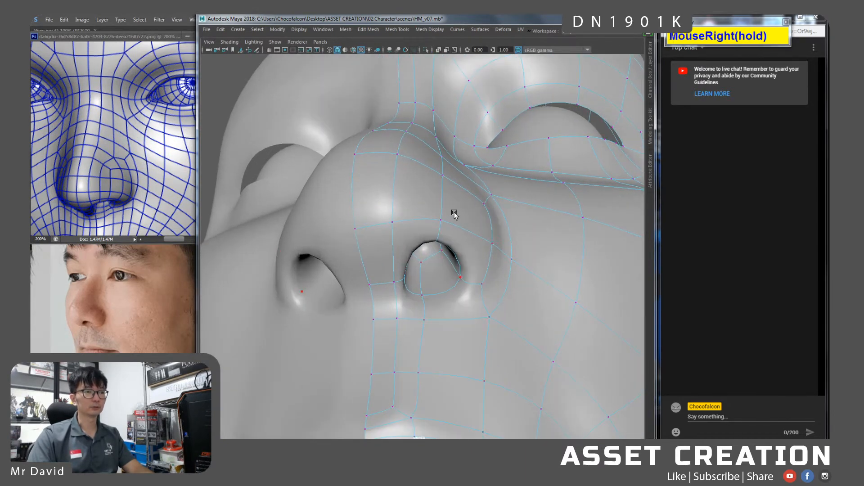
Select the lower nostril rim edge and the edge beneath it to check how they line up.
left_click(445, 291)
left_click(455, 321, "shift")
middle_click_drag(486, 326, 449, 287, "alt")
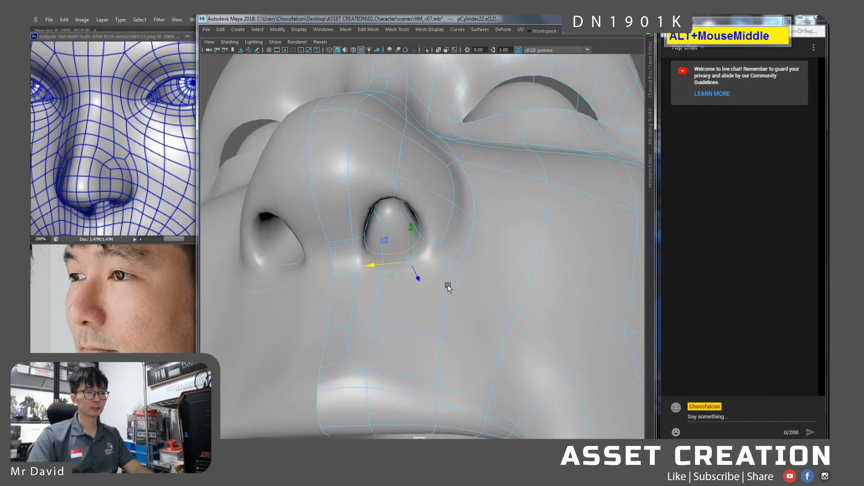
key("shift+q")
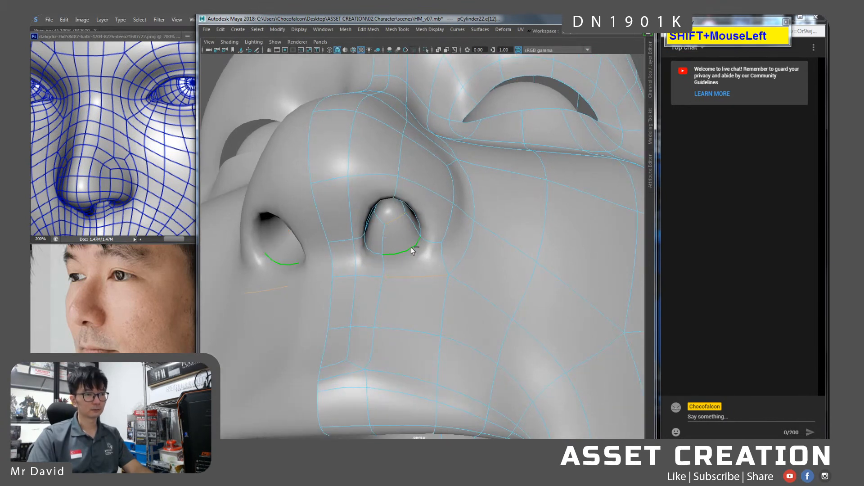
right_click_drag(416, 261, 415, 252, "shift")
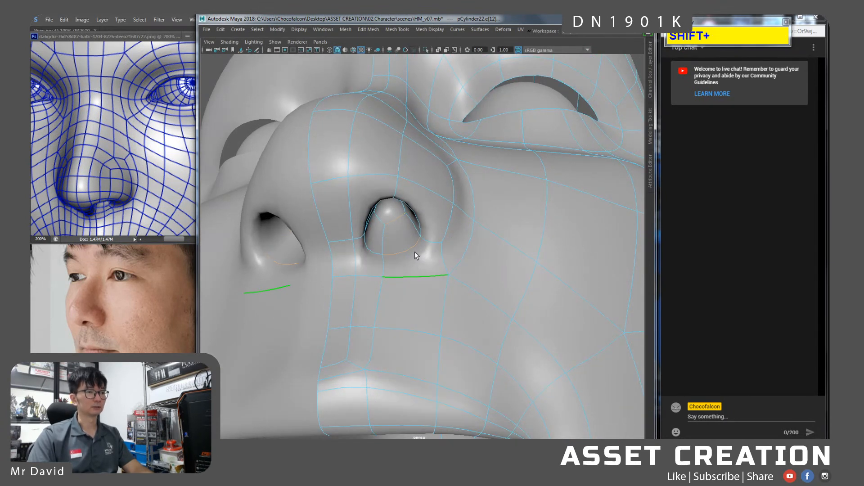
key("ctrl+shift+w")
Examine the vertices around the nostril base and the outer side of the nose wing.
left_click_drag(428, 272, 442, 301, "alt")
right_click_drag(444, 307, 443, 254, "shift")
mouse_move(474, 286)
left_mouse_down("alt")
mouse_move(441, 268)
mouse_move(418, 275)
mouse_move(479, 280)
left_mouse_up("alt")
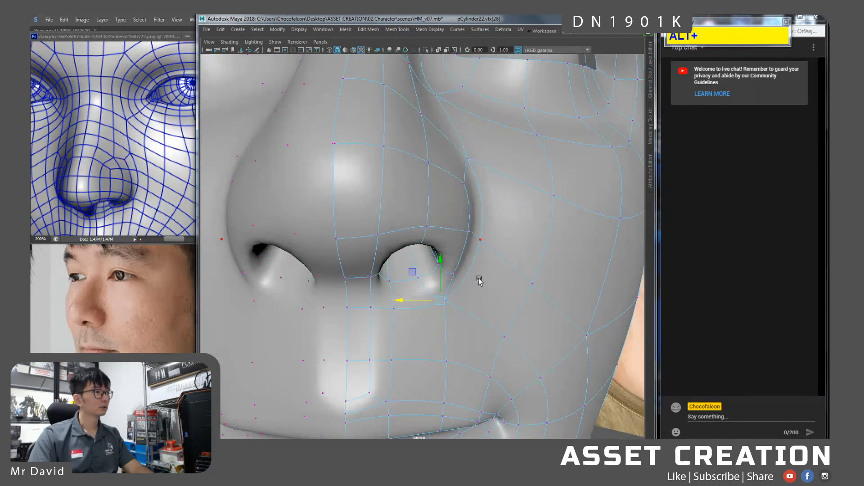
middle_click_drag(494, 283, 481, 270, "alt")
Try to connect the outer nose wing edge with the edges beside the columella, and undo the attempt.
right_click_drag(458, 251, 448, 235)
left_click(447, 234)
left_click(498, 299, "shift")
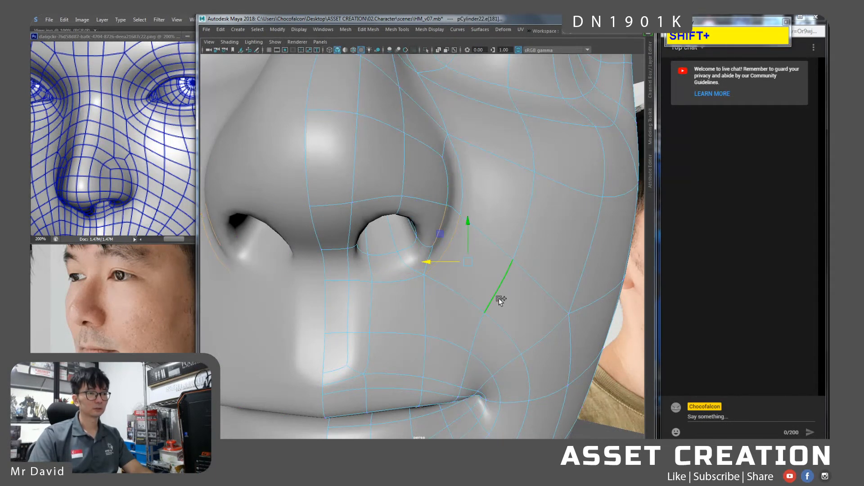
left_click_drag(405, 209, 429, 268, "alt")
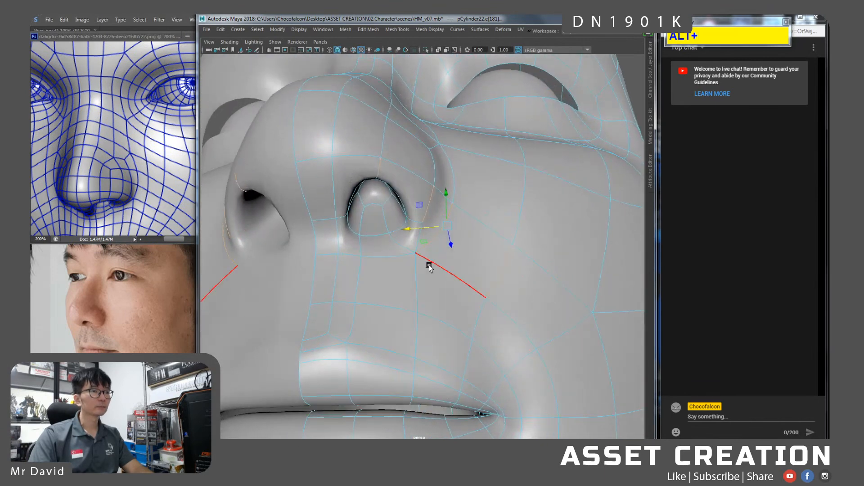
left_click(332, 184, "shift")
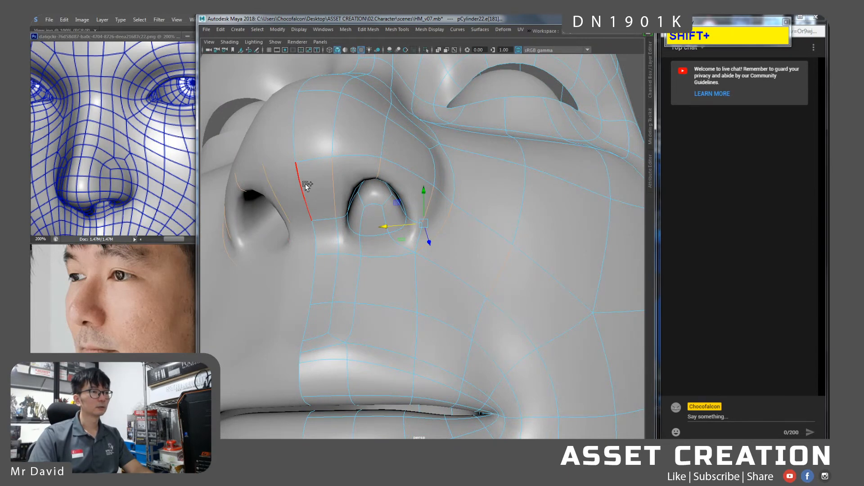
key("ctrl+shift+w")
left_click_drag(389, 191, 417, 205, "alt")
key("ctrl+z")
key("ctrl+z")
key("ctrl+z")
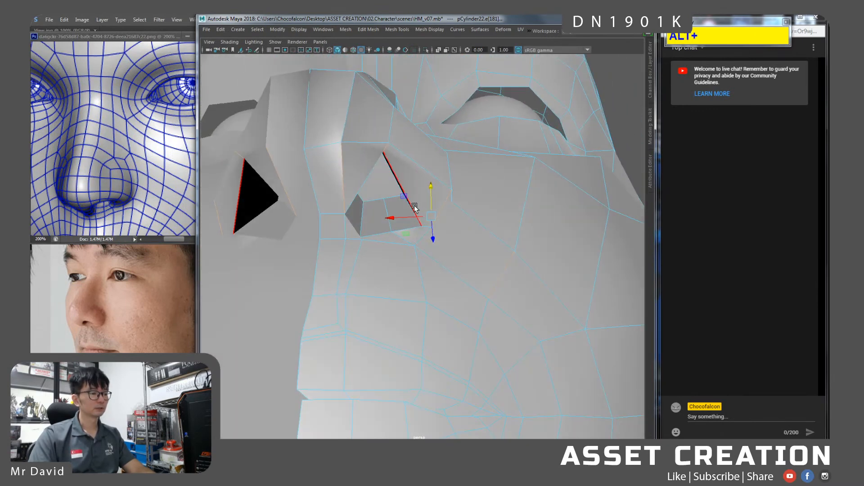
Select vertices on the nostril rim and outer nose wing in turn and examine the smoothed nose from below and the front.
key("3")
right_click_drag(358, 164, 332, 164)
left_click_drag(382, 192, 357, 183, "alt")
left_click(386, 161)
left_click(381, 173, "shift")
left_click_drag(357, 183, 428, 230, "alt")
left_click(440, 239)
left_click(448, 204, "shift")
right_click_drag(428, 231, 414, 228, "alt")
mouse_move(414, 228)
left_mouse_down("alt")
mouse_move(400, 238)
mouse_move(408, 238)
left_mouse_up("alt")
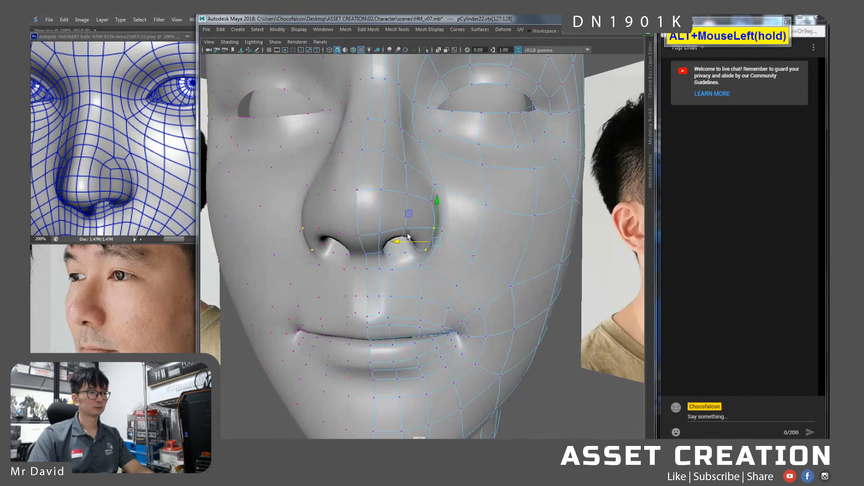
Lower the vertices on the underside of the nose tip, nudge the columella vertices up slightly and check the profile.
left_click(378, 233)
key("q")
left_click(360, 236, "shift")
left_click_drag(367, 208, 368, 218)
left_click_drag(368, 218, 370, 273, "alt")
left_click(366, 247, "shift")
left_click(367, 267, "shift")
left_click_drag(368, 243, 370, 240)
right_click_drag(375, 211, 376, 230, "alt")
left_click_drag(375, 230, 341, 237, "alt")
middle_click_drag(340, 236, 384, 233, "alt")
key("3")
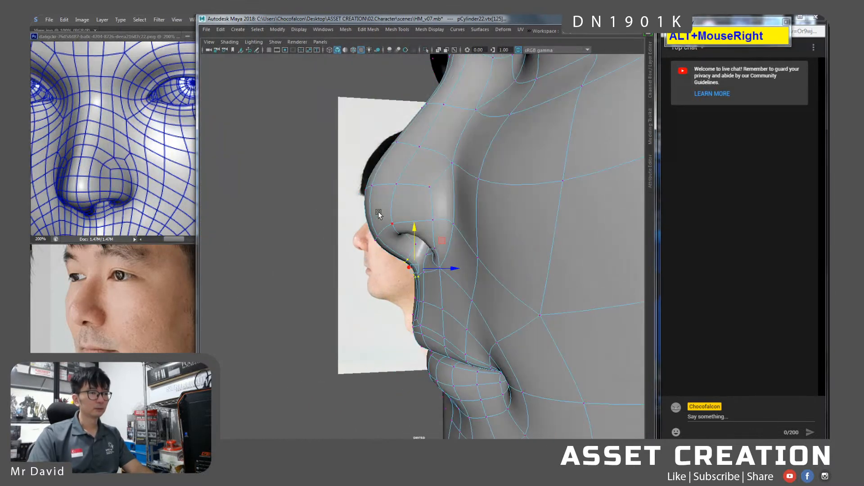
Move the front nostril rim vertex and the vertex just above it slightly down in the mesh.
left_click_drag(385, 232, 369, 203, "alt")
key("1")
left_click(380, 222)
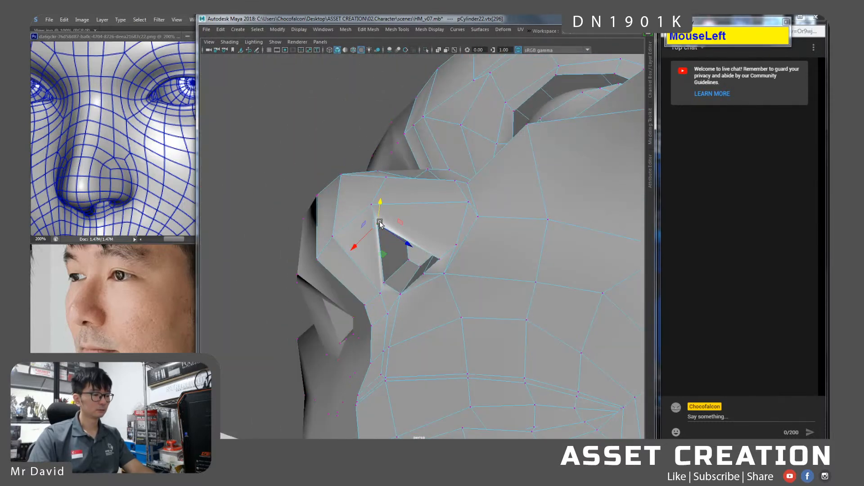
key("3")
left_click_drag(410, 224, 427, 230, "alt")
left_click_drag(395, 193, 395, 207)
key("1")
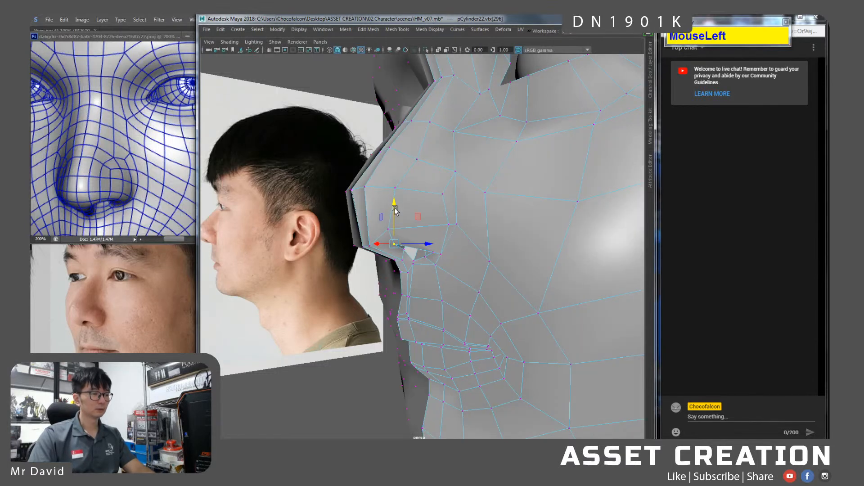
left_click(388, 228)
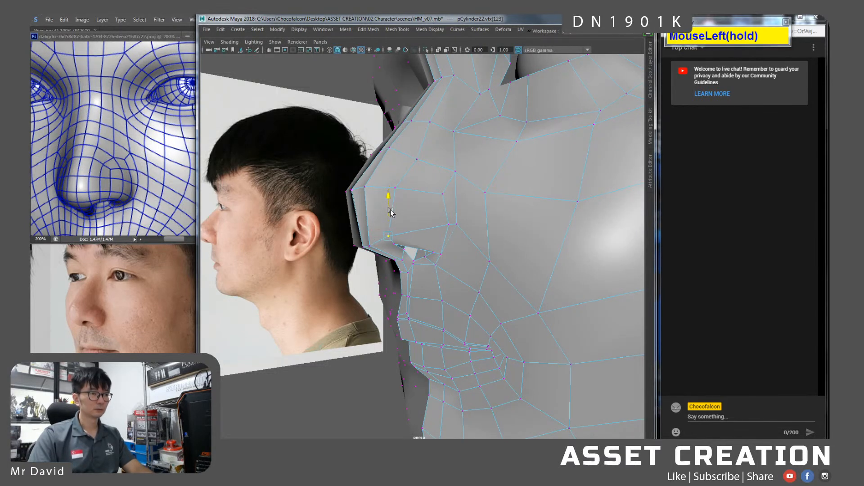
key("3")
left_click_drag(433, 220, 439, 220, "alt")
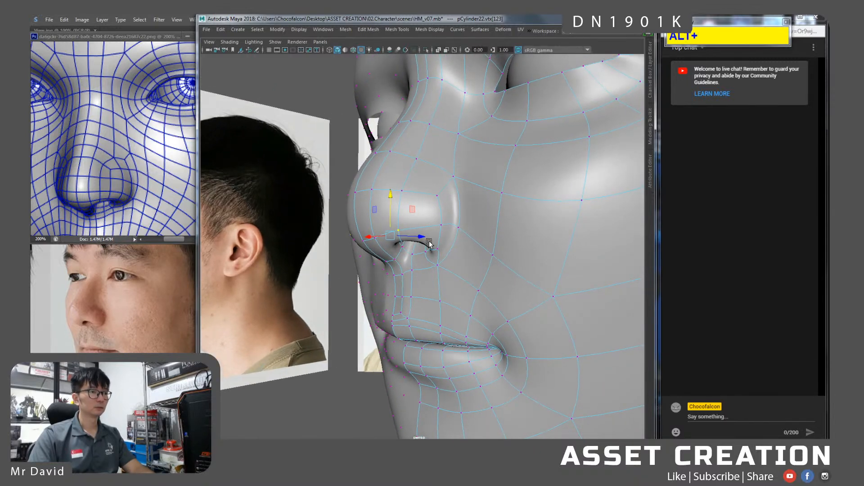
left_click_drag(395, 255, 375, 225, "alt")
right_click_drag(375, 225, 398, 234, "alt")
left_click_drag(398, 234, 411, 230, "alt")
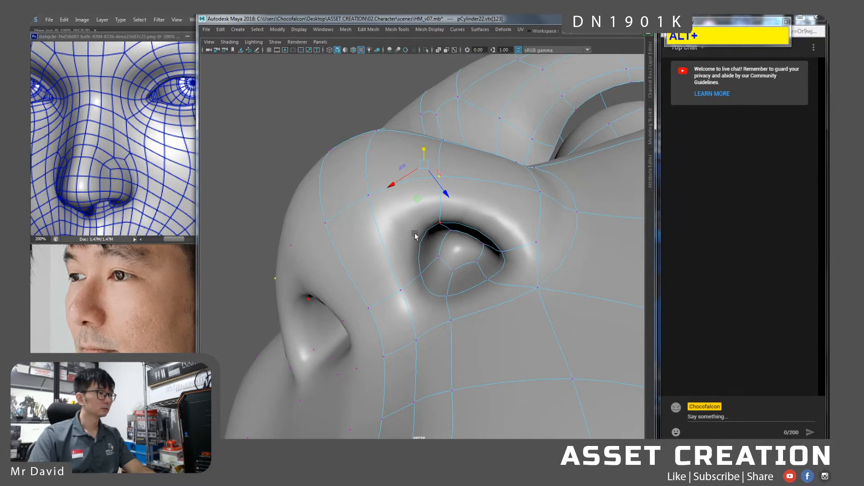
Select the neighbouring edges above the front of the nostril and connect them with a new edge.
right_click_drag(415, 234, 411, 192)
left_click(411, 185)
left_click(414, 182)
left_click(420, 137, "shift")
key("ctrl+shift+c")
right_click_drag(418, 181, 395, 180)
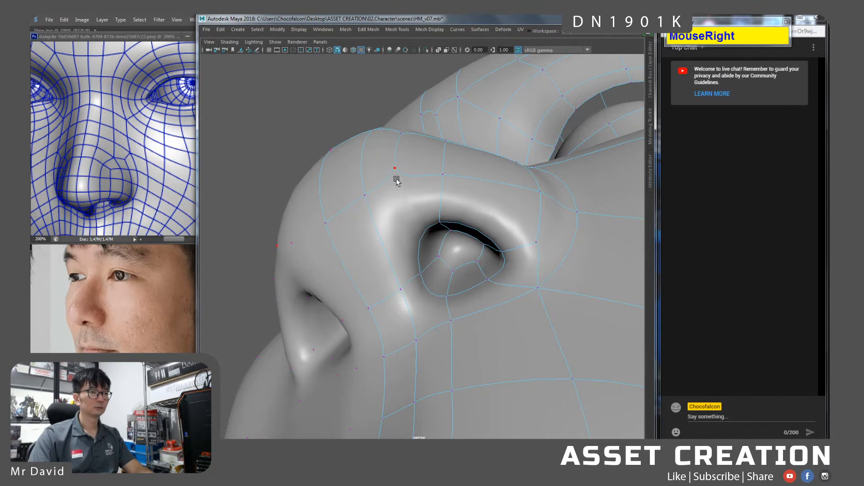
Connect the new vertex above the nostril down to the nostril rim.
left_click(395, 171)
key("shift+g")
left_click_drag(440, 252, 468, 246, "alt")
key("ctrl+z")
key("ctrl+shift+w")
mouse_move(441, 243)
left_mouse_down("alt")
mouse_move(409, 247)
mouse_move(465, 231)
mouse_move(455, 237)
left_mouse_up("alt")
Connect the outer nostril rim edge with the nose wing edge above it.
right_click_drag(493, 219, 497, 192)
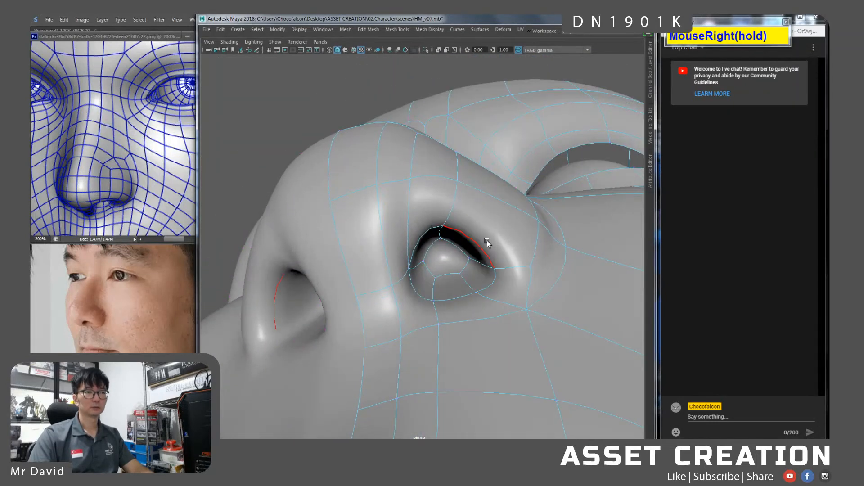
left_click(487, 240)
left_click(508, 212, "shift")
left_click_drag(507, 212, 512, 193, "alt")
left_click(509, 96, "ctrl+shift")
key("ctrl+shift+x")
middle_click_drag(512, 194, 492, 183, "alt")
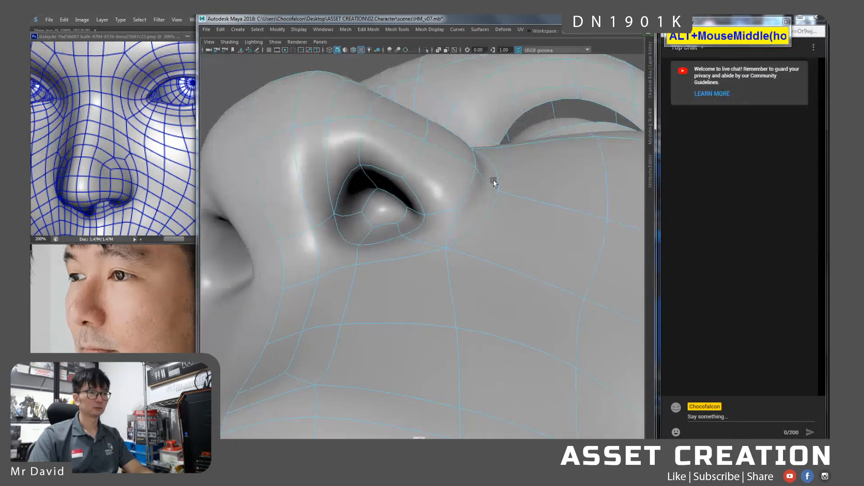
Try to join two vertices across the side of the nose wing, and undo the attempt.
left_click_drag(450, 195, 441, 185, "alt")
right_click_drag(443, 183, 406, 179)
left_click(406, 178)
left_click(468, 169, "shift")
right_click_drag(472, 200, 449, 196, "alt")
mouse_move(450, 196)
left_mouse_down("alt")
mouse_move(460, 200)
mouse_move(437, 216)
mouse_move(438, 231)
mouse_move(482, 195)
mouse_move(439, 190)
left_mouse_up("alt")
key("ctrl+shift+x")
key("ctrl+z")
Connect the edges at the lower outer side of the nose wing beside the nostril.
right_click_drag(439, 189, 447, 151)
left_click(454, 200)
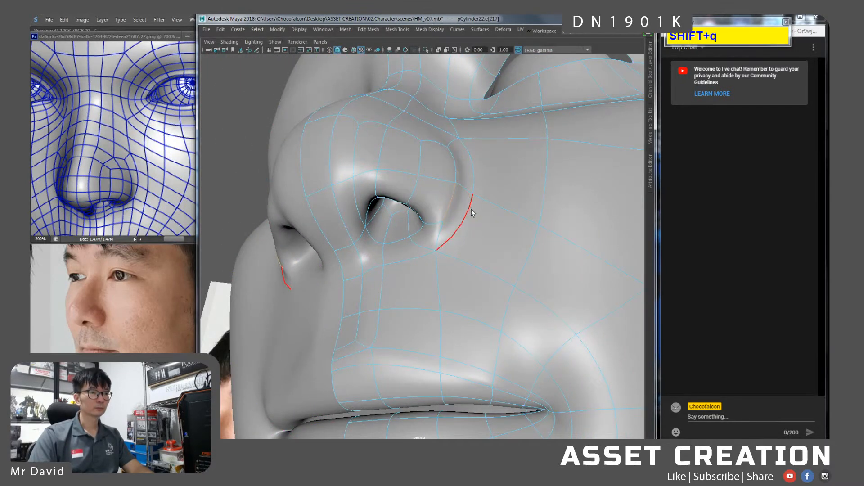
left_click(472, 211, "shift")
right_click_drag(469, 207, 432, 209)
key("ctrl+shift+w")
Move the vertex on the nose wing beside the nostril outward and check it in smooth preview.
mouse_move(455, 205)
left_mouse_down("alt")
mouse_move(473, 194)
mouse_move(457, 223)
mouse_move(436, 217)
mouse_move(469, 207)
mouse_move(447, 212)
left_mouse_up("alt")
left_click(433, 211)
key("w")
key("1")
right_click_drag(446, 189, 450, 191, "alt")
left_click_drag(408, 205, 439, 210)
key("3")
Extend the edge flow from the nose wing by connecting the edges across the cheek.
right_click_drag(472, 210, 519, 267)
left_click(599, 323, "shift")
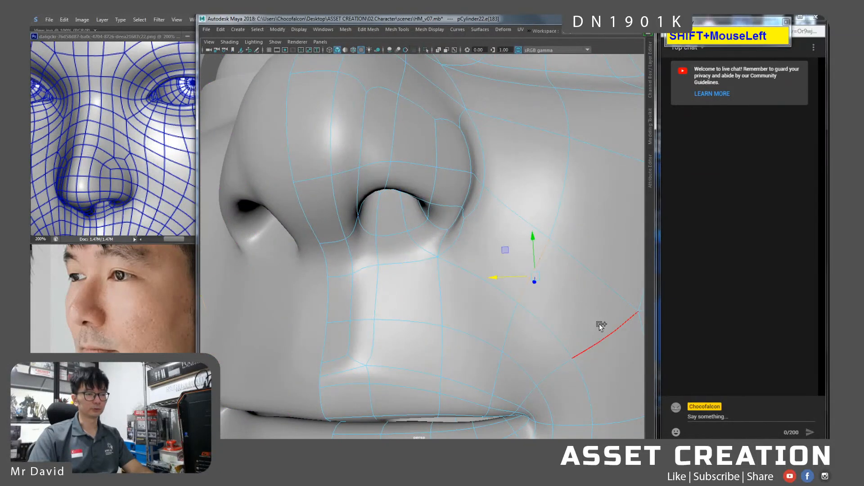
left_click(559, 275, "ctrl+shift")
right_click_drag(559, 225, 517, 230)
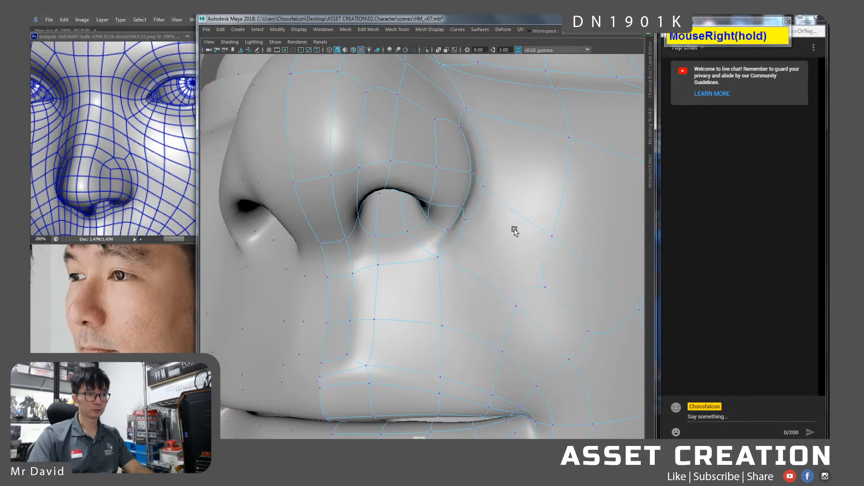
left_click(477, 230)
key("ctrl+shift+w")
Select the ring of faces surrounding the nostril opening and examine its topology from below.
left_click_drag(467, 241, 466, 225, "alt")
right_click_drag(423, 193, 391, 195, "alt")
left_click_drag(392, 195, 449, 193, "alt")
left_click_drag(370, 202, 413, 193, "alt")
right_click_drag(413, 193, 440, 241, "alt")
left_click_drag(434, 235, 412, 195, "alt")
right_click(425, 190)
right_click_drag(425, 190, 424, 211)
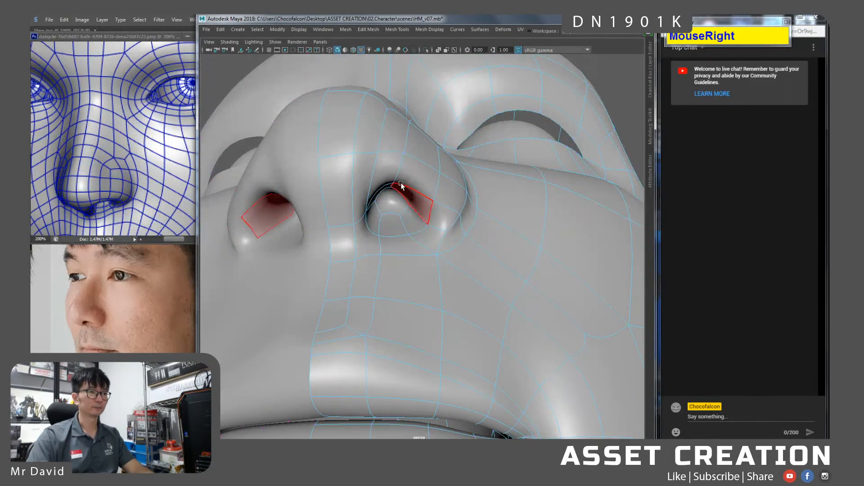
left_click(399, 176, "shift")
left_click(420, 180, "shift")
left_click(435, 187, "shift")
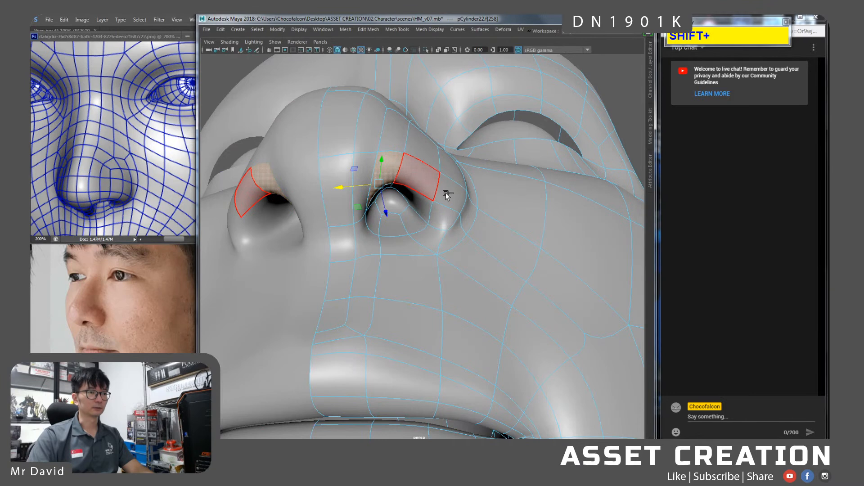
left_click(425, 183, "shift")
left_click(444, 197, "shift")
left_click(443, 216, "shift")
left_click(435, 240, "shift")
left_click(399, 247, "shift")
left_click(400, 247, "shift")
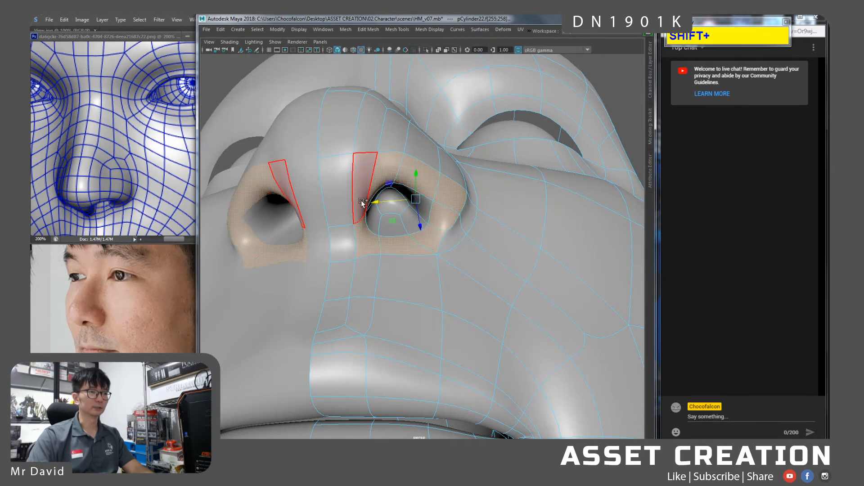
right_click_drag(392, 177, 383, 144, "alt")
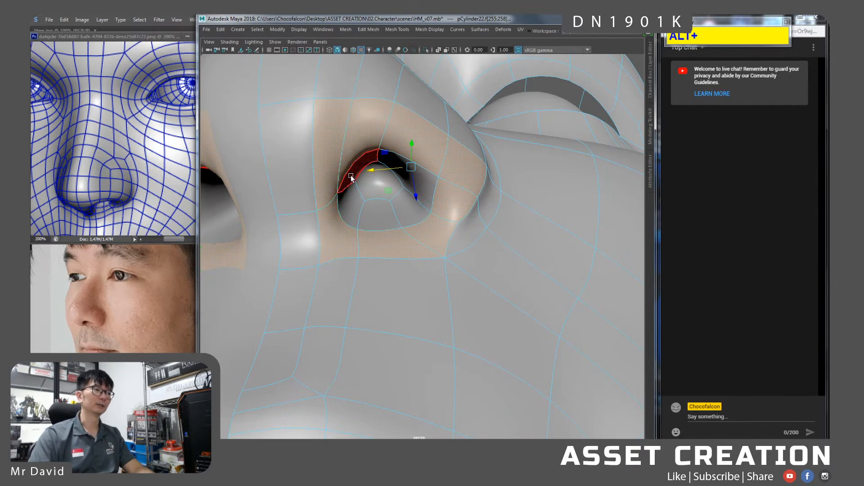
Select the face loop along the nostril's inner wall and compare it with the faces outside the rim.
left_click(351, 204)
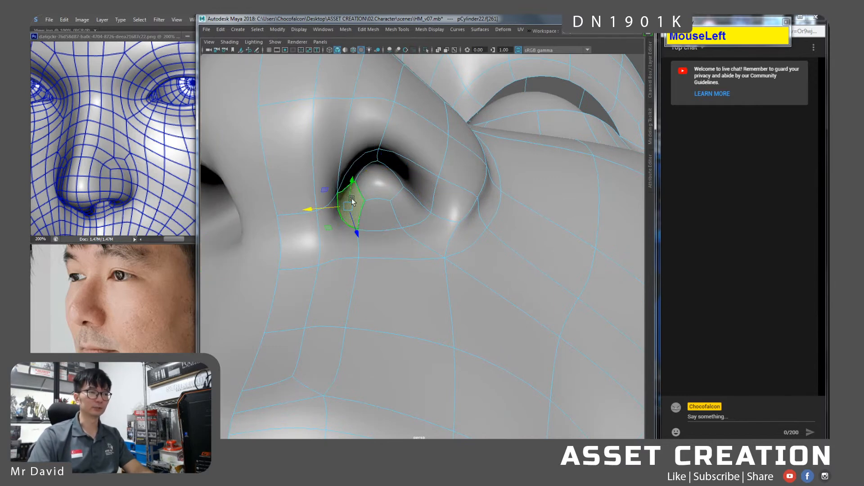
double_click(360, 168, "shift")
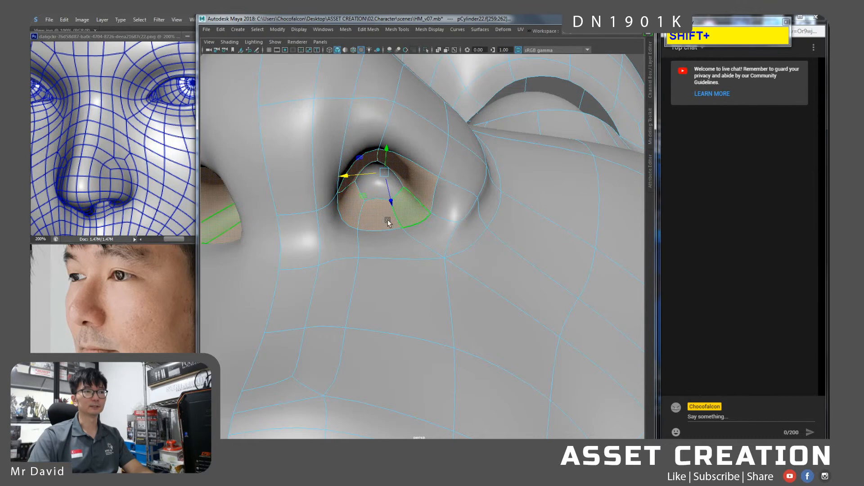
left_click(332, 149)
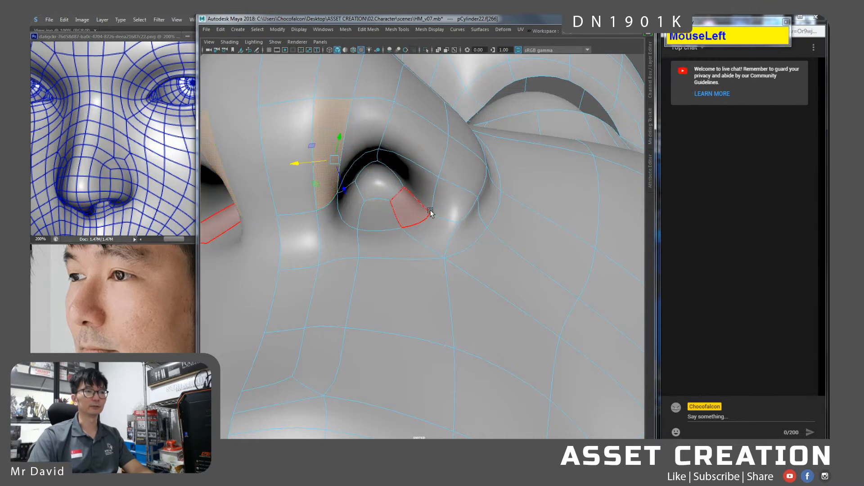
Connect the top nostril rim vertex to the outer nostril rim vertex.
left_click_drag(414, 216, 403, 197, "alt")
right_click_drag(422, 184, 386, 179)
left_click(384, 161)
left_click(430, 214, "shift")
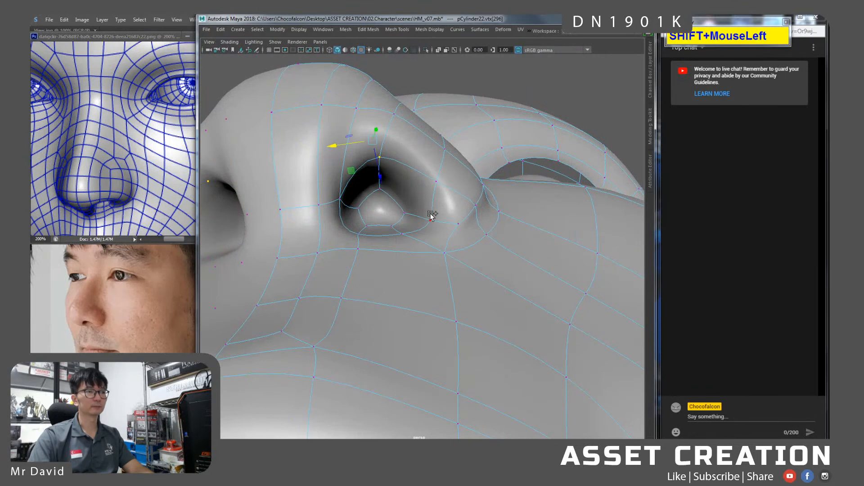
key("ctrl+shift+w")
Delete the redundant edges running from the upper nostril rim across the nose wing.
right_click_drag(432, 170, 434, 149)
left_click(423, 166)
left_click(462, 190, "shift")
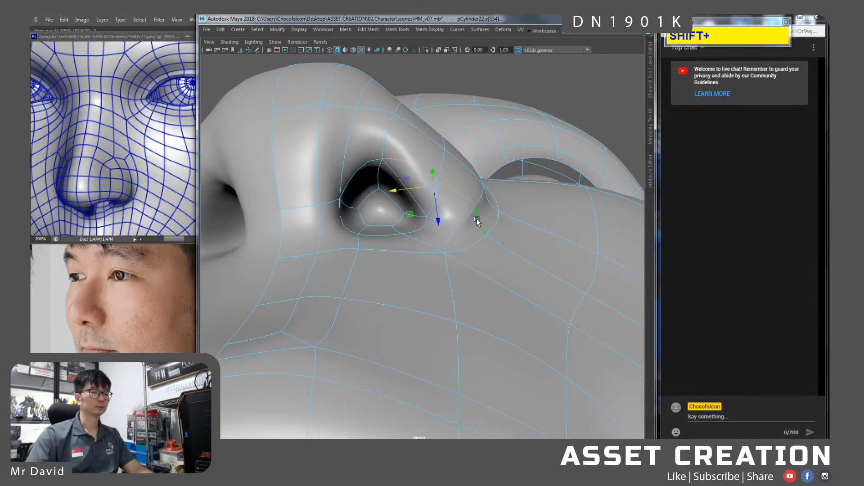
key("BackSpace")
Merge the two neighbouring vertices along the lower outer contour of the nose wing.
left_click_drag(473, 221, 457, 239, "alt")
right_click_drag(457, 239, 401, 209, "alt")
right_click(438, 208)
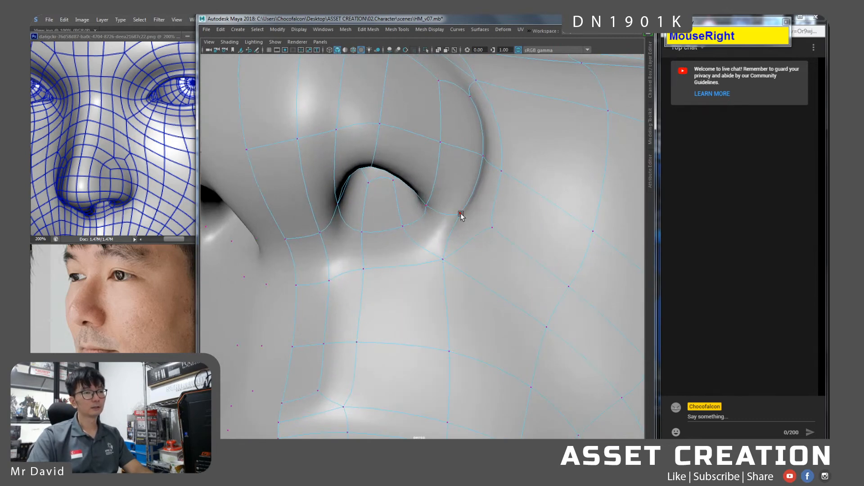
left_click(461, 214)
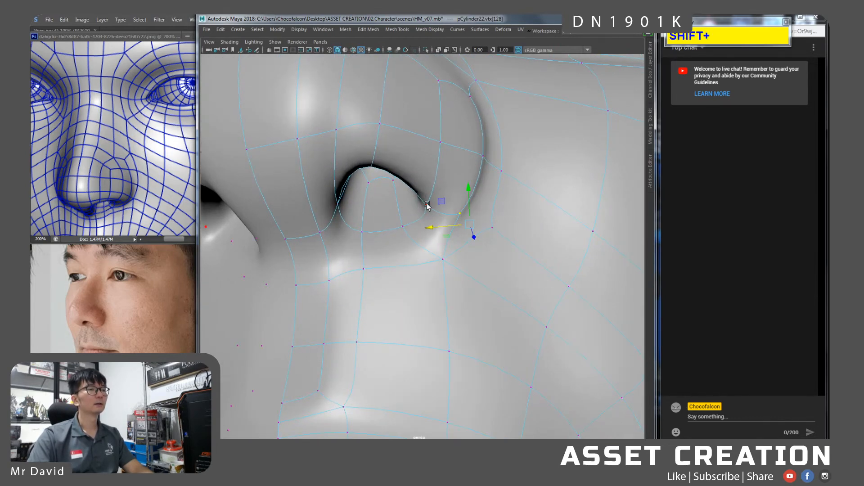
left_click_drag(447, 210, 410, 175, "alt")
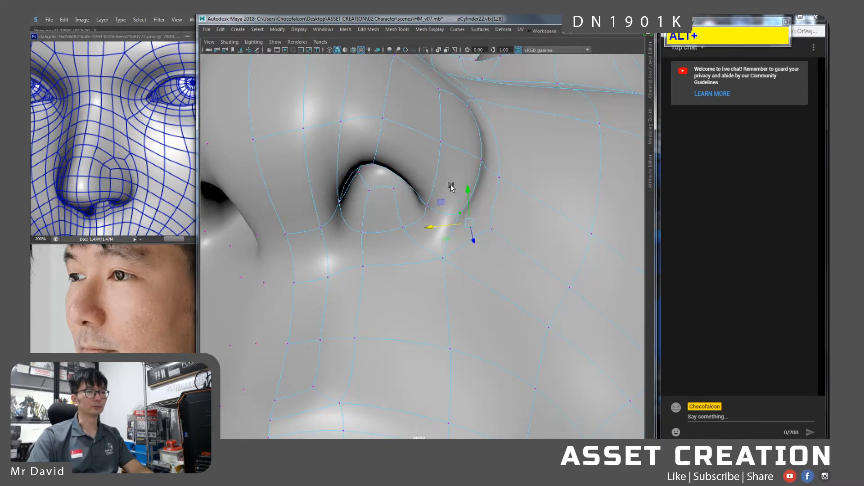
right_click_drag(440, 251, 355, 222, "alt")
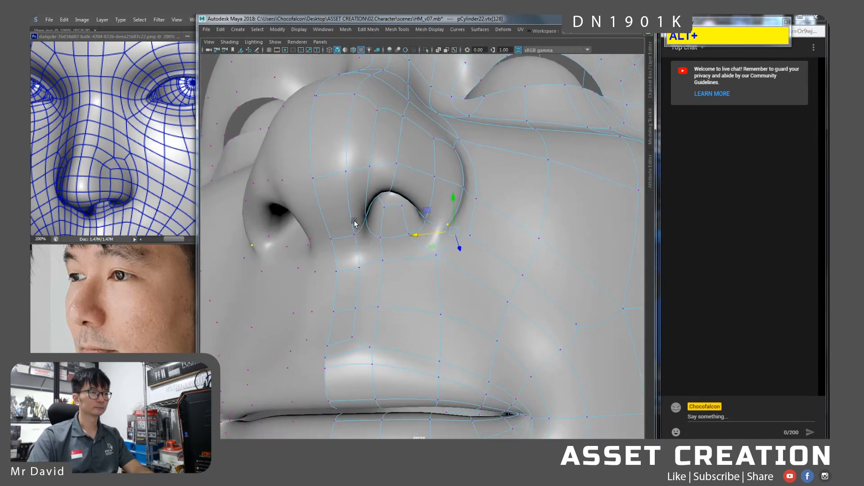
scroll(366, 197, "up", 3)
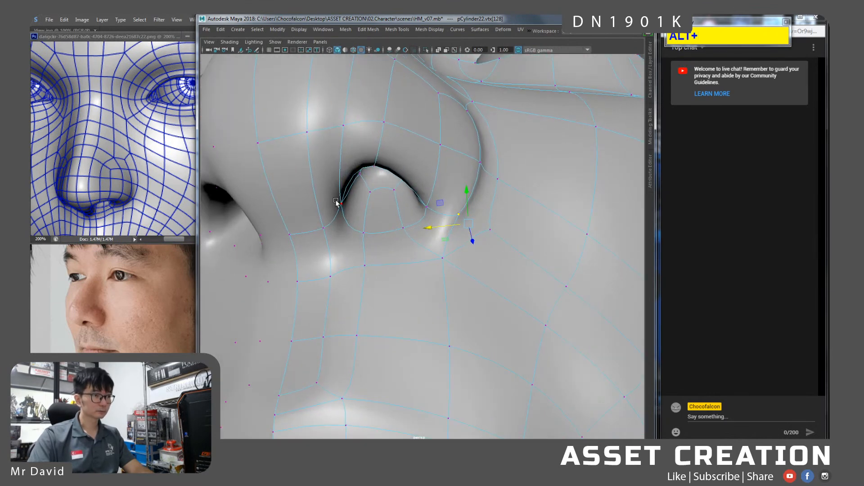
left_click(306, 134)
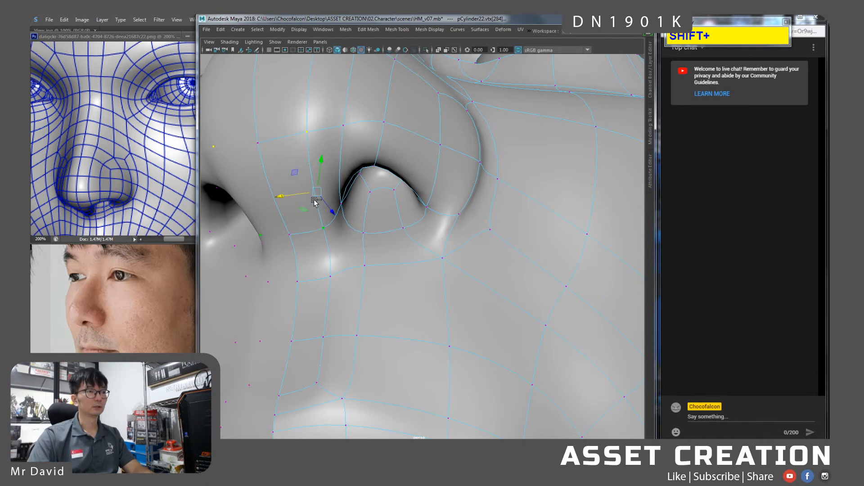
left_click(474, 167)
left_click(453, 215, "shift")
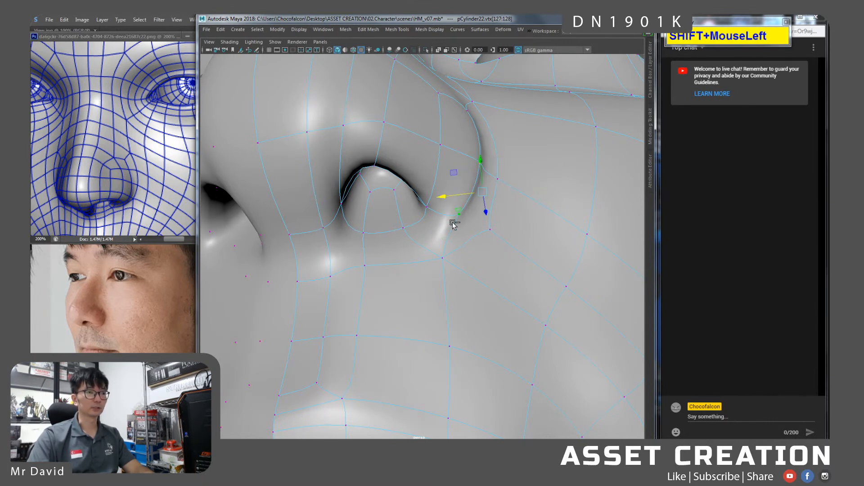
right_click_drag(453, 219, 451, 181, "shift")
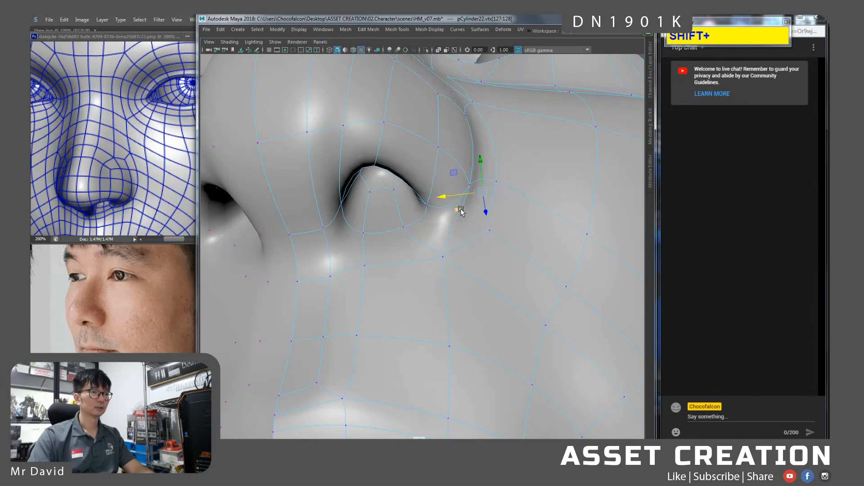
Try connecting the outer nostril corner vertex to the vertex below the nose wing and deleting the edge beside it.
right_click(438, 206)
left_click(427, 208)
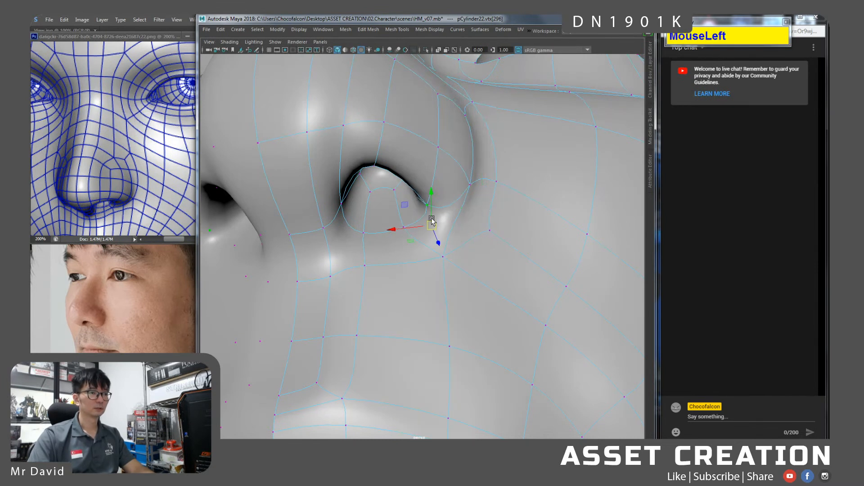
left_click(444, 257, "shift")
key("ctrl+shift+w")
right_click_drag(444, 202, 444, 174)
left_click(450, 209)
key("ctrl+BackSpace")
left_click_drag(451, 211, 441, 200, "alt")
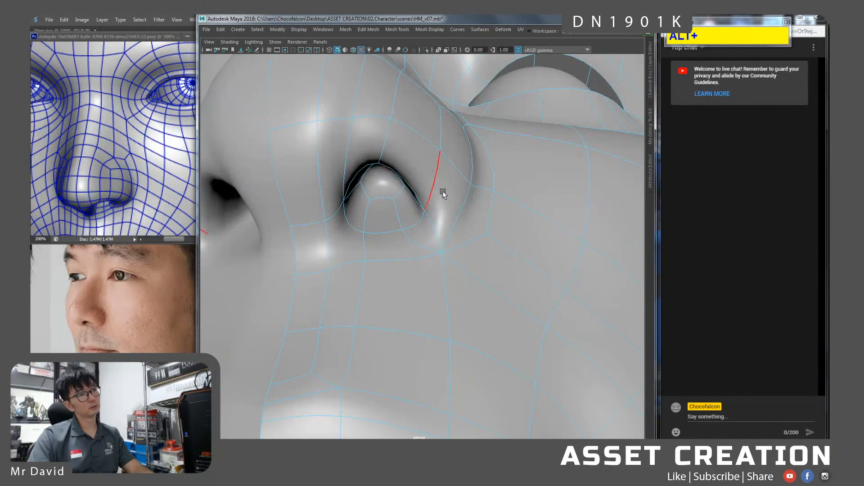
right_click_drag(451, 227, 421, 244, "alt")
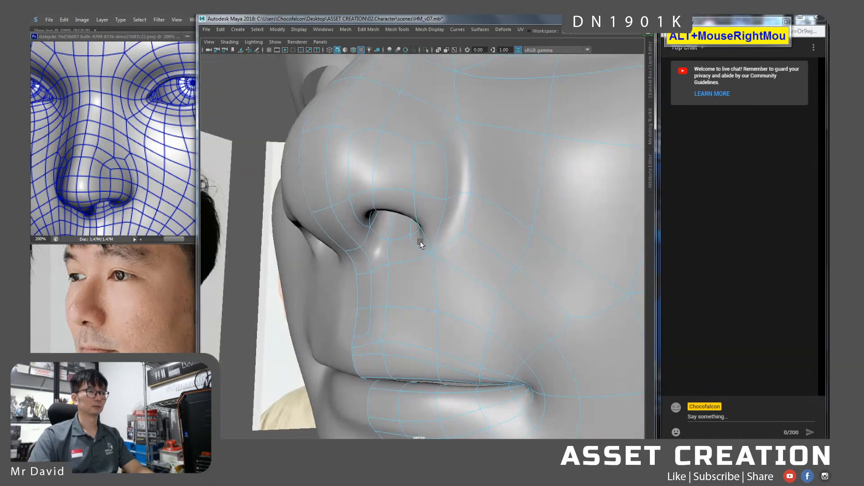
Undo the new connection and the edge deletion at the outer nostril corner.
key("ctrl+z")
key("ctrl+z")
key("ctrl+z")
key("ctrl+z")
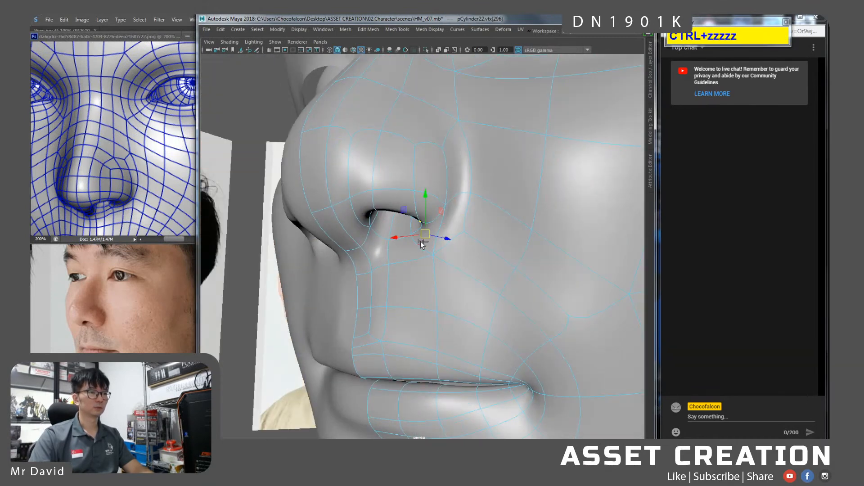
left_click_drag(421, 244, 446, 215, "alt")
key("ctrl+z")
key("ctrl+z")
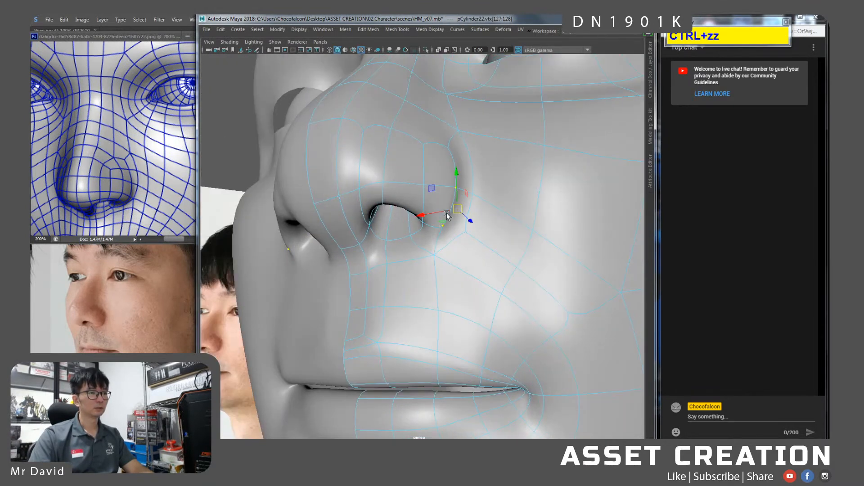
Merge the vertex above the outer nostril rim with the lower vertex on the nose wing's contour.
scroll(453, 203, "up", 4, "alt")
right_click_drag(450, 206, 416, 206)
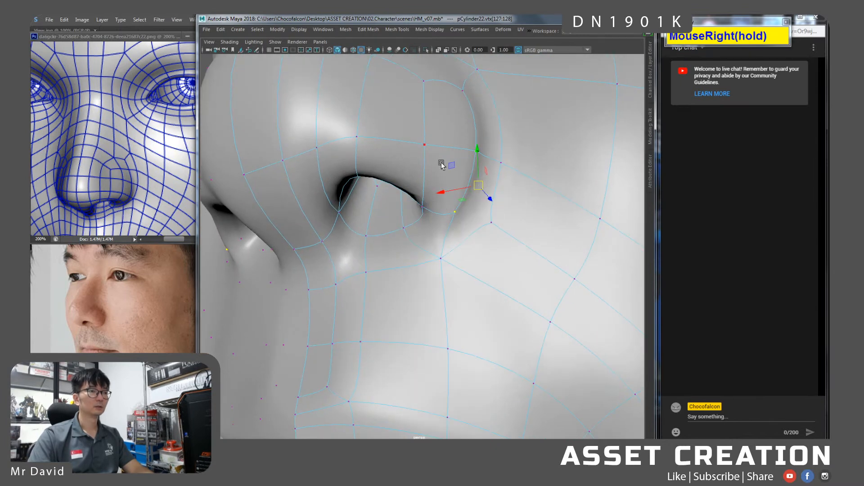
left_click(455, 217, "shift")
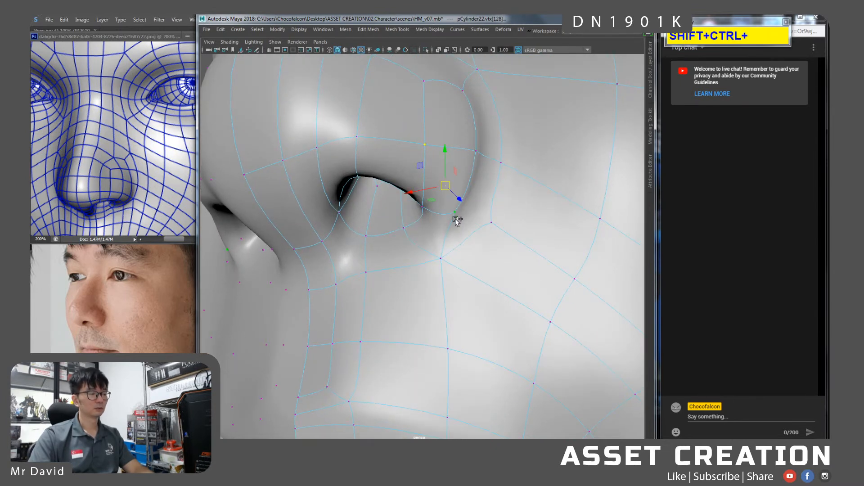
right_click_drag(454, 208, 454, 144, "ctrl+shift")
left_click_drag(452, 182, 425, 175, "alt")
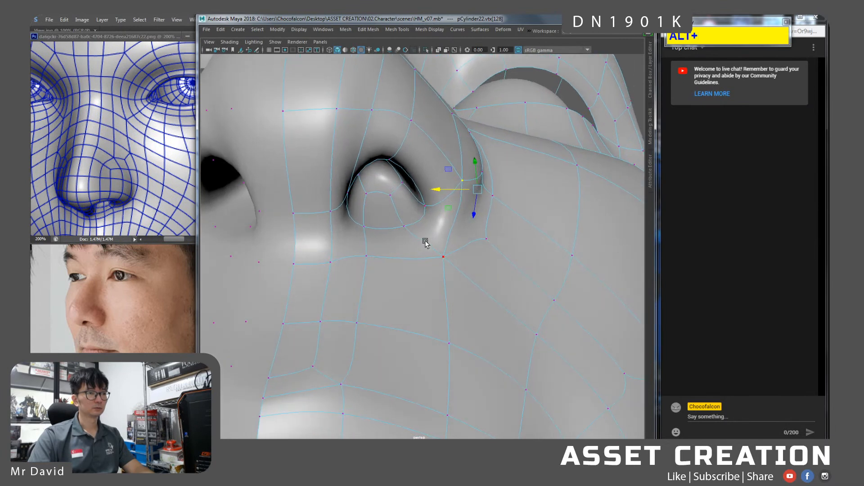
Merge the two neighbouring vertices below the inner nostril rim and select the face loop around the nostril to check its flow.
left_click(328, 220)
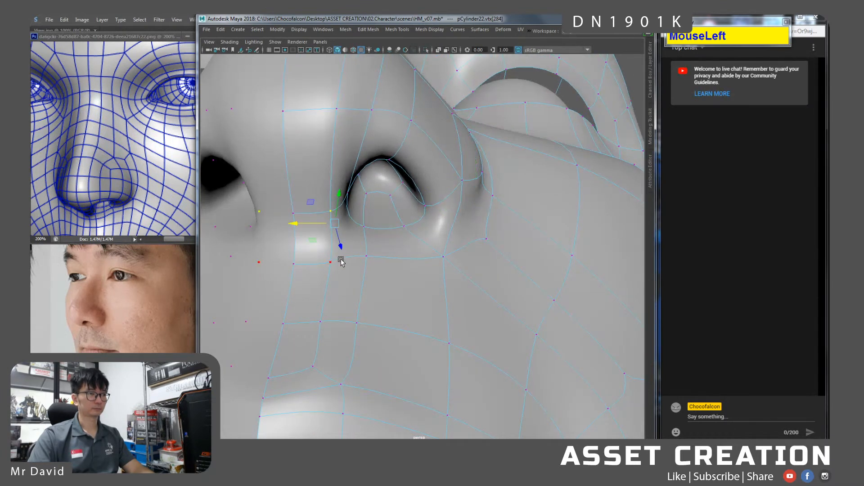
right_click_drag(364, 227, 362, 174, "shift")
left_click_drag(365, 228, 327, 229, "alt")
left_click(336, 274)
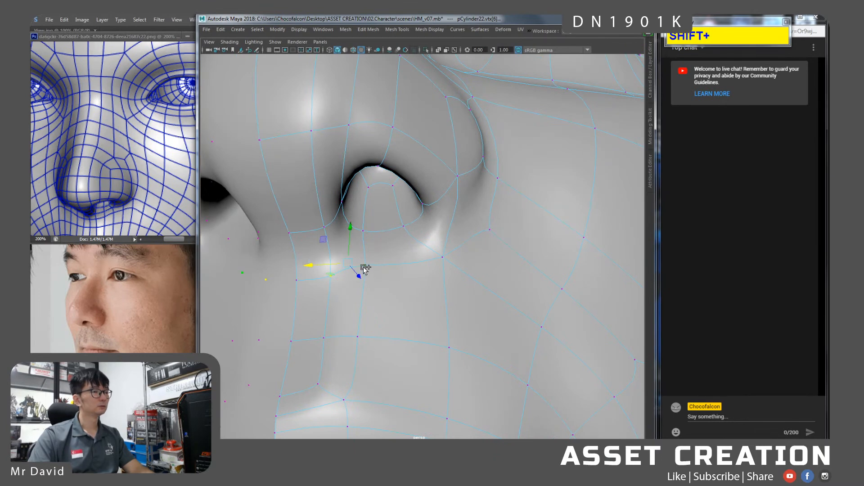
left_click_drag(371, 275, 396, 261, "alt")
right_click(422, 226)
right_click_drag(422, 245, 422, 249)
left_click(403, 253)
double_click(433, 237, "shift")
left_click_drag(375, 242, 355, 207, "alt")
left_click(344, 177)
scroll(358, 201, "down", 5, "alt")
mouse_move(354, 207)
right_mouse_down("alt")
mouse_move(366, 193)
mouse_move(357, 193)
right_mouse_up("alt")
left_click(351, 190)
left_click_drag(352, 192, 350, 201, "alt")
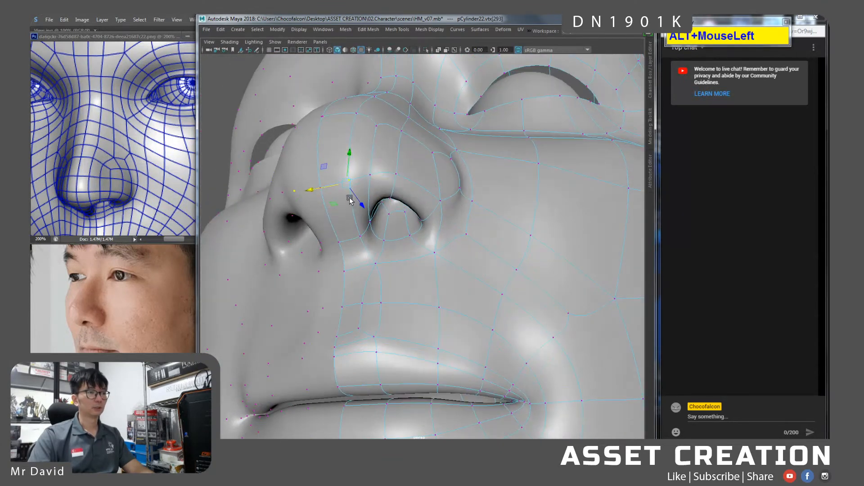
left_click(361, 237, "shift")
left_click_drag(361, 236, 381, 216, "alt")
key("ctrl+z")
Delete the redundant edges running from the nostril base down the philtrum.
right_click_drag(380, 216, 412, 219, "alt")
left_click_drag(412, 219, 418, 266, "alt")
right_click_drag(386, 224, 386, 206)
left_click(387, 284)
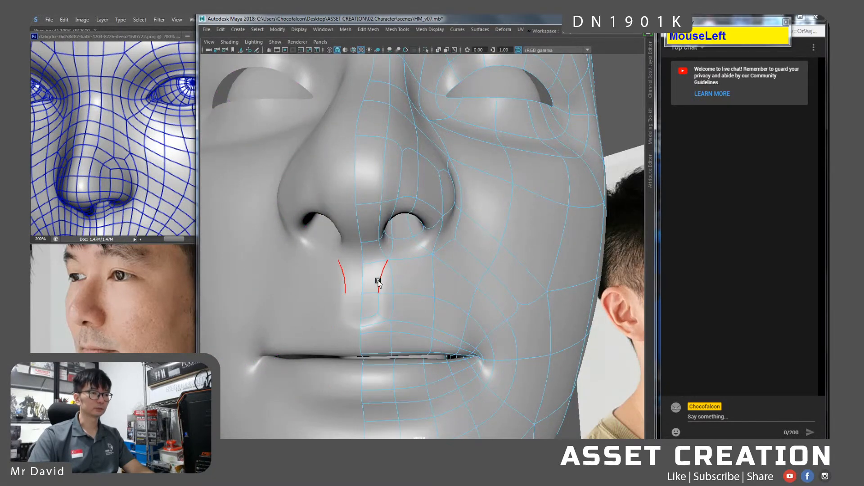
key("BackSpace")
left_click_drag(437, 263, 406, 263, "alt")
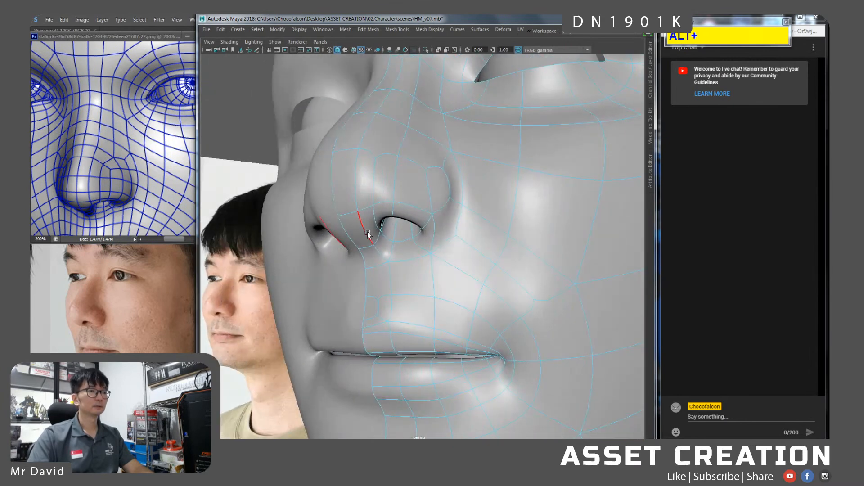
left_click_drag(375, 237, 490, 229, "alt")
left_click(485, 265)
key("BackSpace")
Select the face loop around the nostril opening and examine how it passes the columella.
right_click_drag(428, 212, 428, 234)
left_click(412, 223)
double_click(427, 238, "shift")
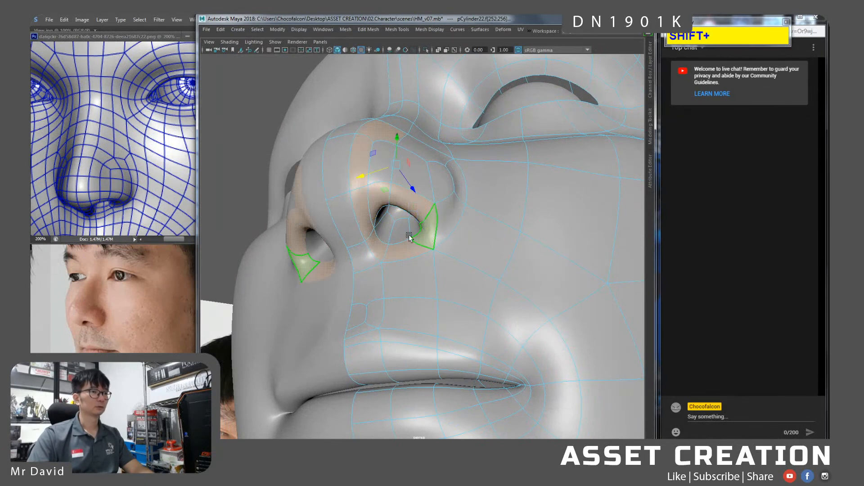
left_click_drag(395, 223, 422, 220, "alt")
left_click(363, 202)
right_click_drag(364, 201, 393, 193, "alt")
left_click_drag(392, 194, 346, 205, "alt")
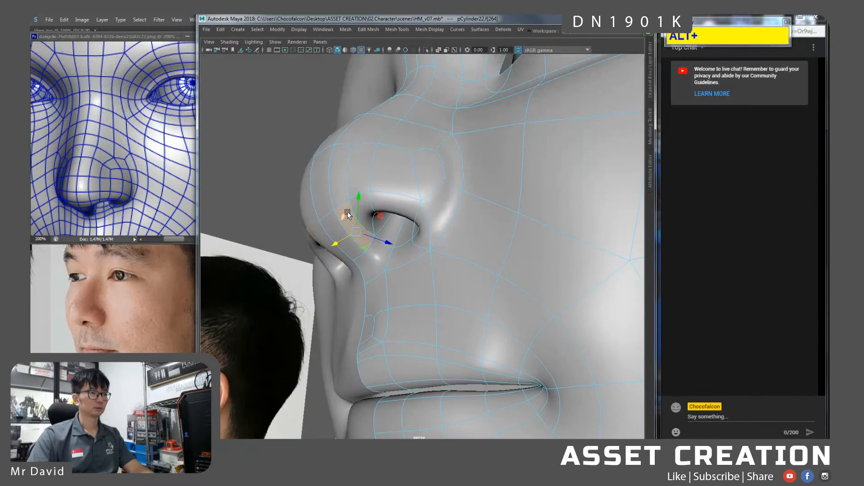
Connect the edges along the columella with a new edge running toward the inner nostril rim.
scroll(349, 216, "up", 2, "alt")
right_click_drag(324, 217, 323, 193)
left_click(313, 220)
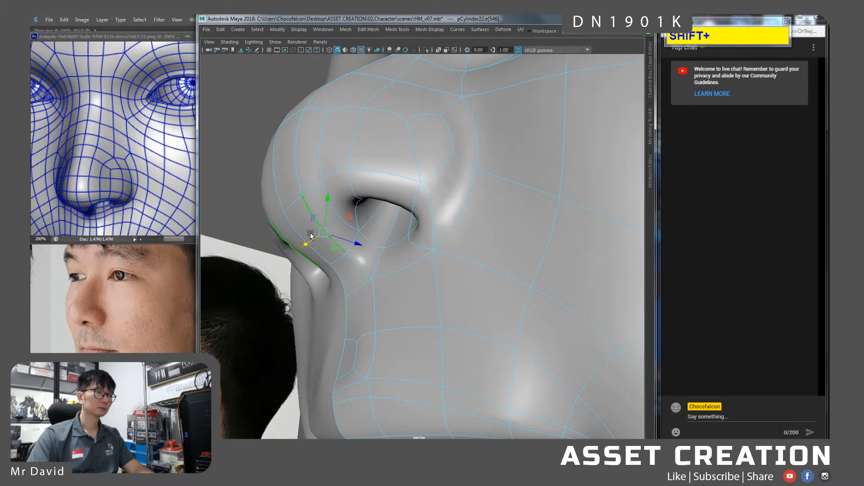
left_click_drag(305, 234, 350, 203, "shift")
key("ctrl+shift+e")
Connect the columella vertices to the vertices above the inner nostril rim and check the face loop around the nostril.
right_click_drag(324, 196, 302, 197)
left_click(322, 207)
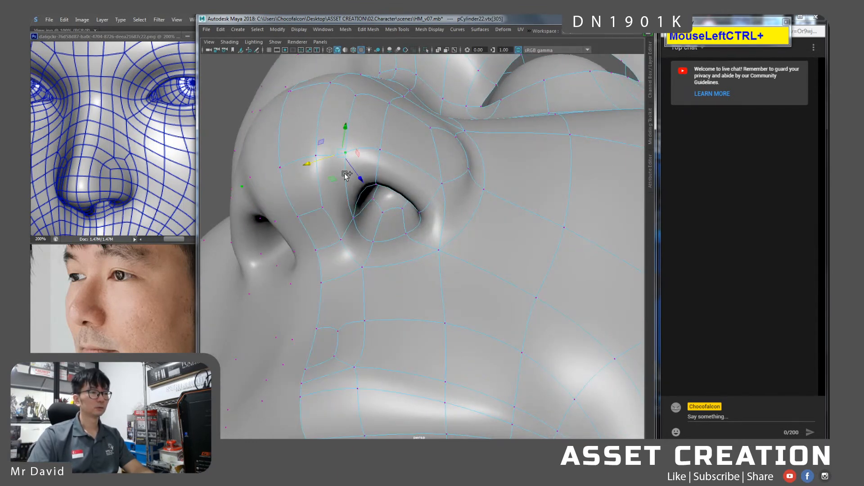
key("ctrl+shift+w")
left_click_drag(353, 191, 429, 240, "alt")
left_click(322, 226, "shift")
key("ctrl+shift+e")
right_click_drag(416, 227, 421, 235)
left_click(420, 235)
double_click(428, 215, "shift")
left_click_drag(434, 241, 434, 244, "alt")
Connect the vertical edges across the nose tip and wing with a new horizontal edge row.
right_click_drag(417, 201, 413, 186)
left_click(378, 184)
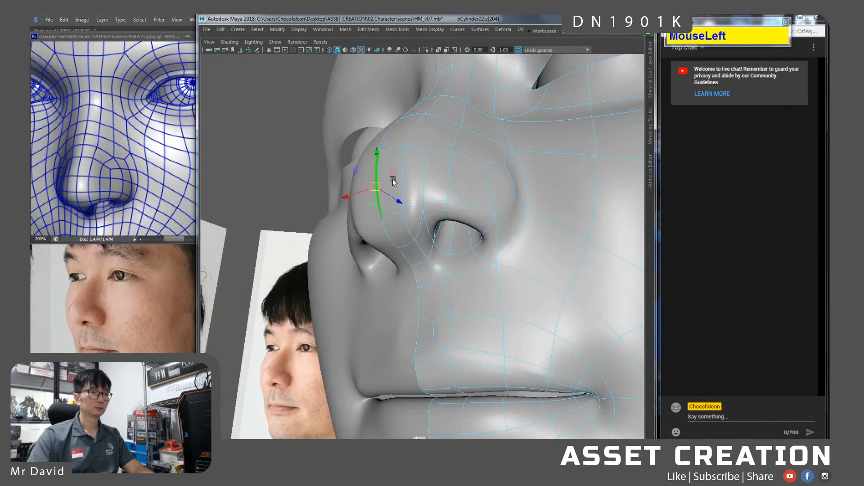
left_click(405, 174, "shift")
left_click(488, 189, "shift")
key("ctrl+shift+w")
Try deleting the edge loop running down the nose tip toward the nostril.
right_click_drag(409, 200, 410, 181)
double_click(411, 214)
key("ctrl+BackSpace")
mouse_move(412, 215)
left_mouse_down("alt")
mouse_move(397, 212)
mouse_move(413, 235)
mouse_move(428, 237)
mouse_move(405, 232)
mouse_move(411, 220)
left_mouse_up("alt")
key("ctrl+z")
Delete the two redundant edges under the nose tip beside the nostril.
left_click(410, 239)
left_click(404, 243, "shift")
key("BackSpace")
Select the face loop around the nostril and examine the smoothed nose shape from the side, below and front.
right_click_drag(411, 220, 423, 239, "alt")
left_click(432, 213)
double_click(456, 205, "shift")
left_click_drag(467, 224, 459, 243, "alt")
right_click_drag(459, 243, 467, 218, "alt")
left_click_drag(467, 218, 450, 227, "alt")
right_click_drag(450, 227, 411, 225, "alt")
right_click_drag(395, 222, 376, 221)
left_click(374, 212)
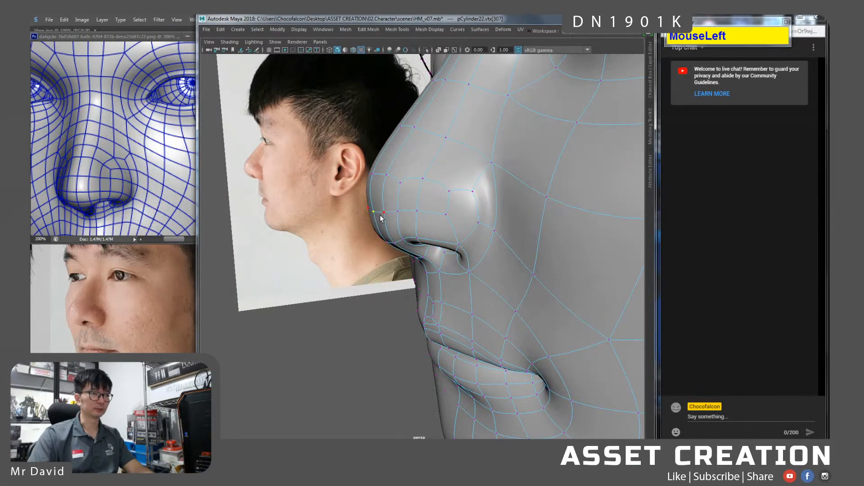
left_click_drag(384, 219, 409, 202, "alt")
right_click_drag(409, 203, 421, 201, "alt")
left_click_drag(420, 200, 338, 158, "alt")
key("3")
left_click_drag(434, 200, 439, 179, "alt")
left_click_drag(461, 243, 482, 243, "alt")
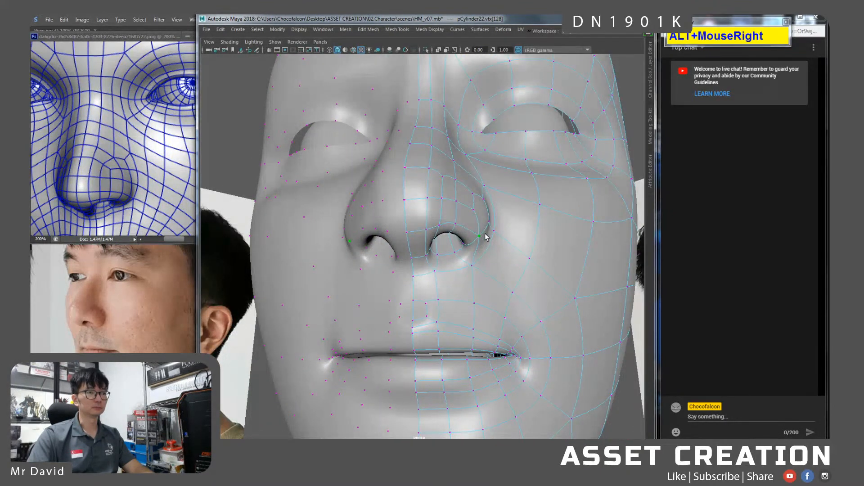
Move the two vertices on the nose wing's outer contour sideways to adjust the wing's width.
right_click_drag(481, 243, 484, 246, "alt")
mouse_move(484, 247)
left_mouse_down("alt")
mouse_move(473, 256)
mouse_move(482, 237)
left_mouse_up("alt")
left_click(484, 235)
left_click(494, 220, "shift")
left_click(478, 230)
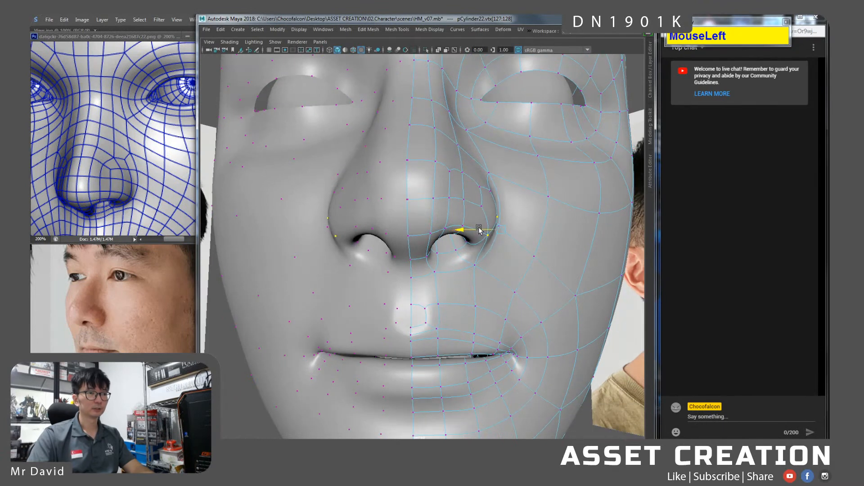
left_click_drag(471, 235, 469, 238)
Slide the cheek vertex beside the nose wing and the vertex below the nostril along their edges.
left_click(504, 235)
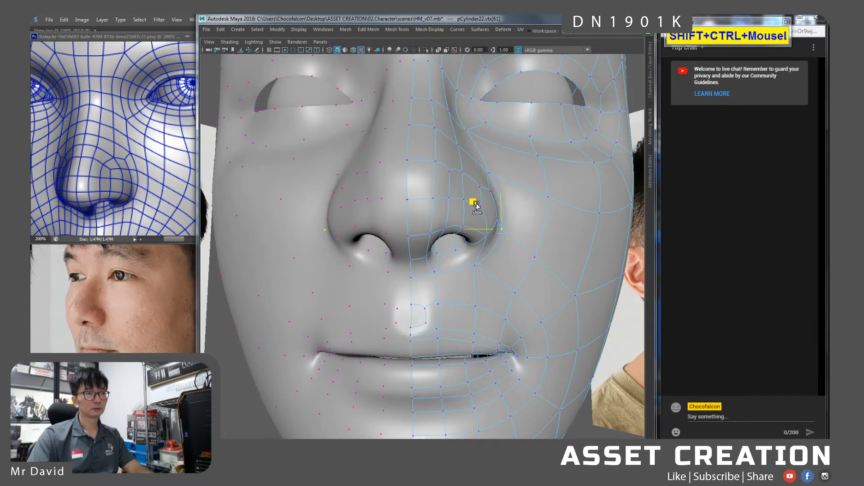
left_click(451, 238, "ctrl+shift")
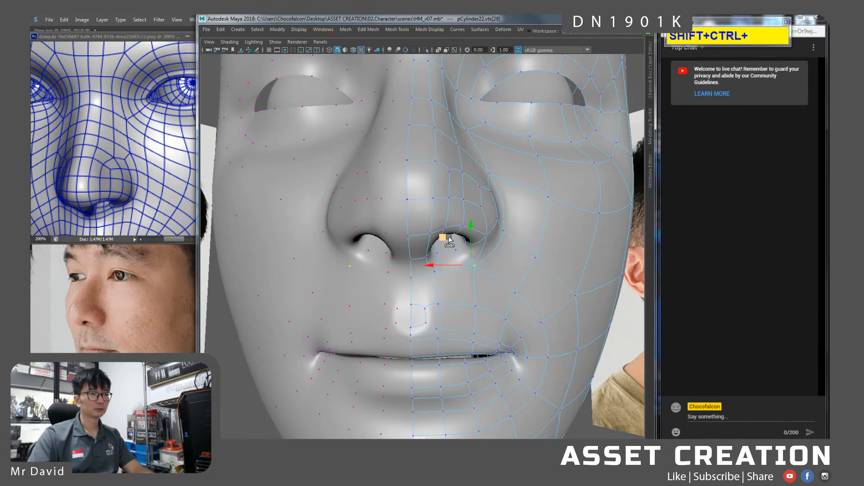
left_click_drag(456, 243, 457, 245, "ctrl+shift")
Move the two vertices along the nose wing's rear crease in depth, judging the shape from the side.
mouse_move(508, 248)
left_mouse_down("alt")
mouse_move(471, 265)
mouse_move(503, 270)
mouse_move(522, 251)
left_mouse_up("alt")
right_click_drag(522, 251, 510, 245, "alt")
left_click_drag(510, 245, 400, 254, "alt")
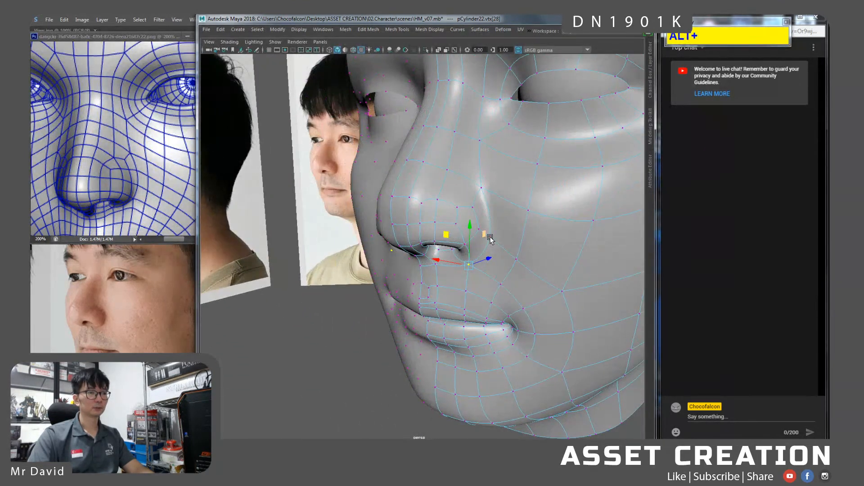
mouse_move(469, 253)
left_mouse_down("alt")
mouse_move(505, 256)
mouse_move(465, 260)
left_mouse_up("alt")
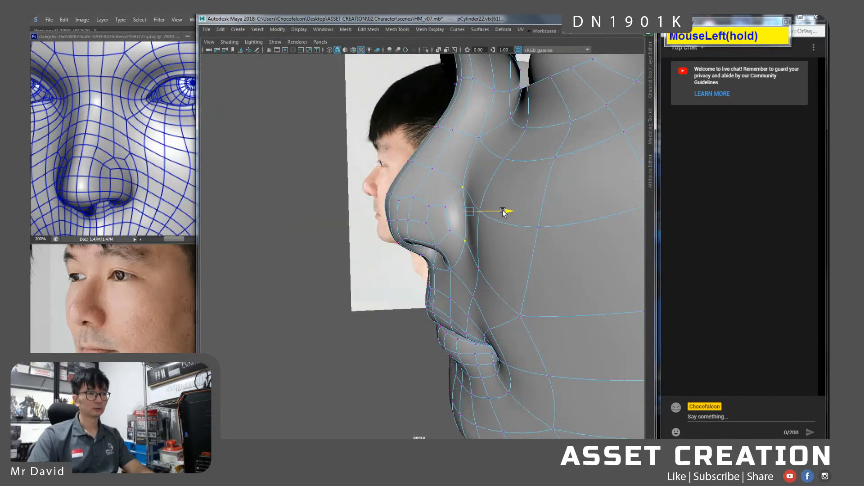
left_click_drag(450, 235, 513, 233, "alt")
right_click_drag(513, 233, 476, 233, "alt")
Examine the nose topology on the unsmoothed mesh from several angles and return to the smoothed preview.
left_click_drag(398, 245, 469, 246, "alt")
left_click(459, 261)
key("1")
right_click_drag(468, 246, 468, 261, "alt")
left_click_drag(477, 242, 447, 260, "alt")
right_click_drag(447, 260, 442, 272, "alt")
left_click_drag(442, 272, 443, 279, "alt")
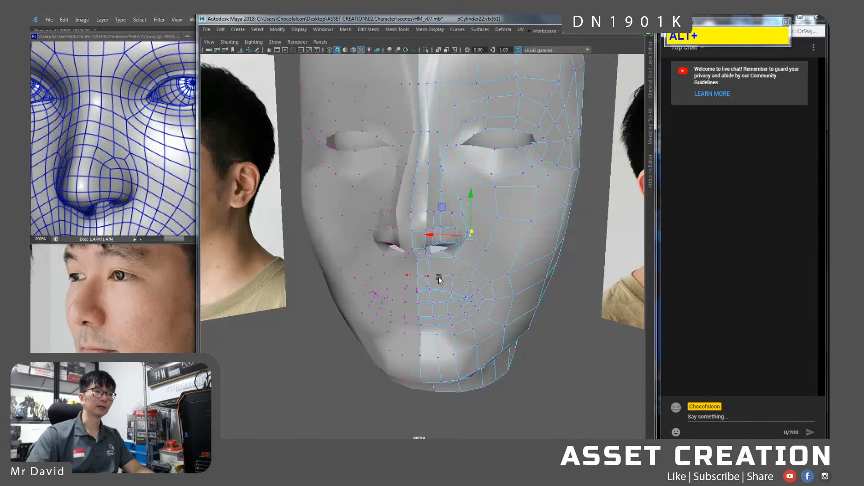
right_click_drag(446, 274, 450, 270, "alt")
left_click_drag(450, 270, 462, 246, "alt")
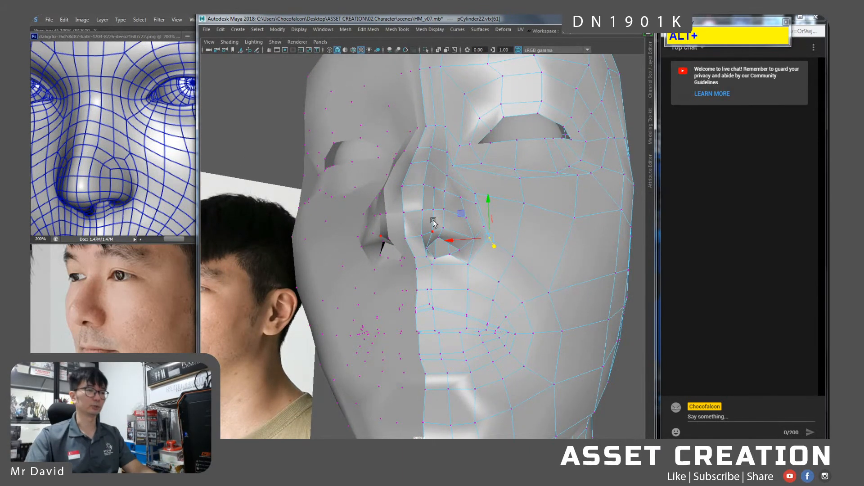
left_click_drag(459, 198, 397, 180, "alt")
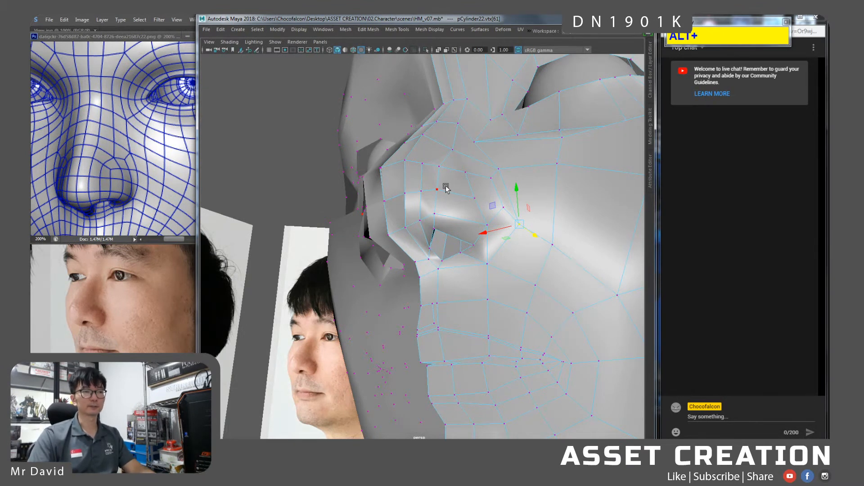
middle_click_drag(480, 199, 460, 203, "alt")
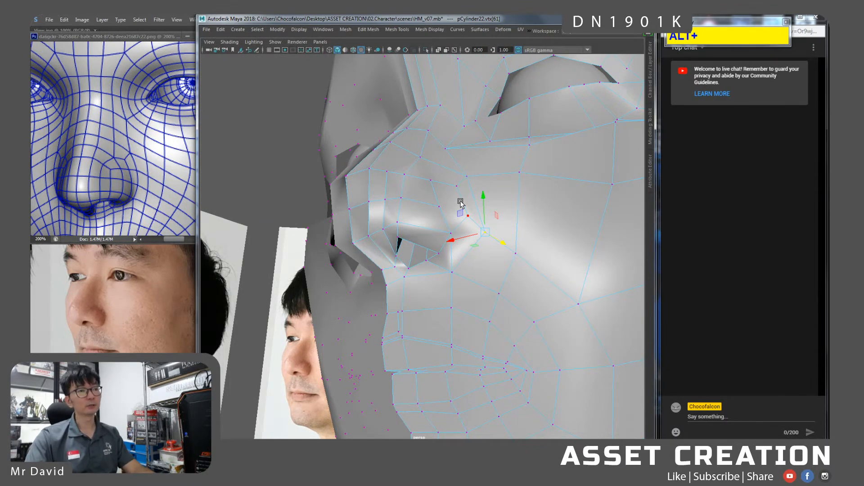
left_click_drag(440, 218, 442, 218, "alt")
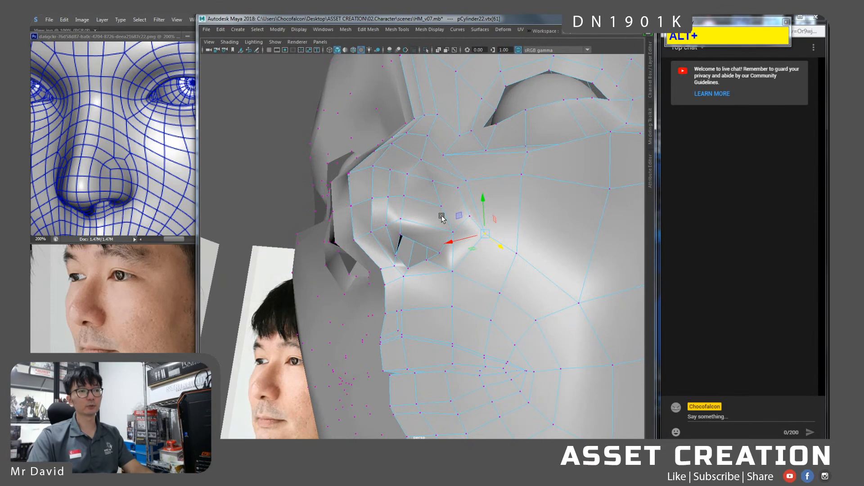
left_click_drag(441, 218, 388, 234, "alt")
left_click(399, 193)
left_click_drag(422, 277, 458, 235, "alt")
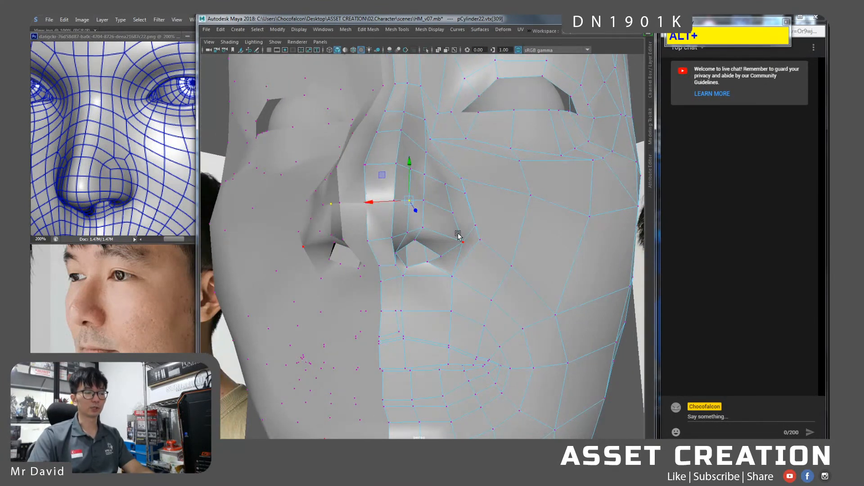
key("3")
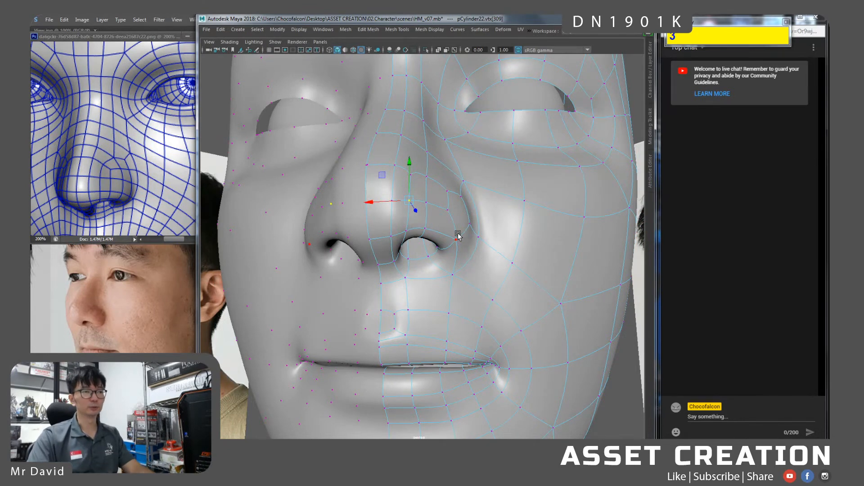
Move the two vertices flanking the nose tip sideways to adjust the tip's width, judging the shape from above.
left_click_drag(433, 230, 443, 251, "alt")
left_click(428, 209)
key("alt+q")
left_click(433, 213, "shift")
mouse_move(433, 217)
right_mouse_down("alt")
mouse_move(434, 257)
mouse_move(432, 216)
right_mouse_up("alt")
key("w")
left_click_drag(432, 216, 403, 257, "alt")
left_click(414, 242)
left_click(401, 257)
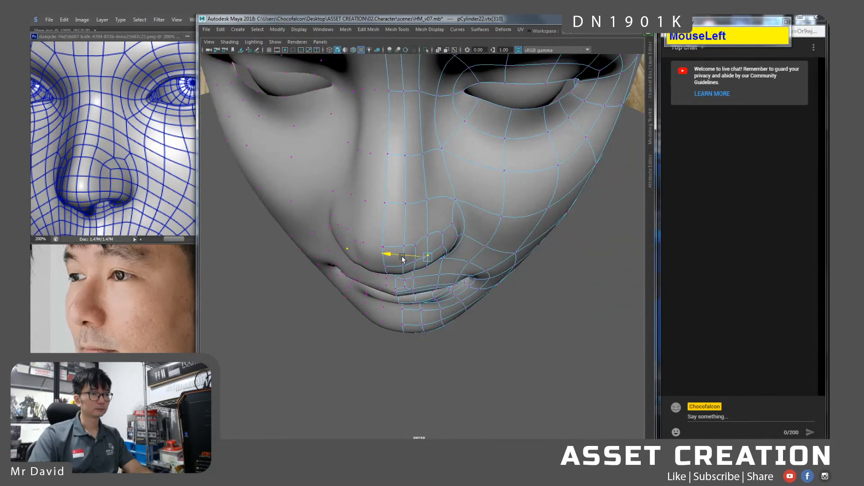
key("ctrl+z")
left_click(414, 265)
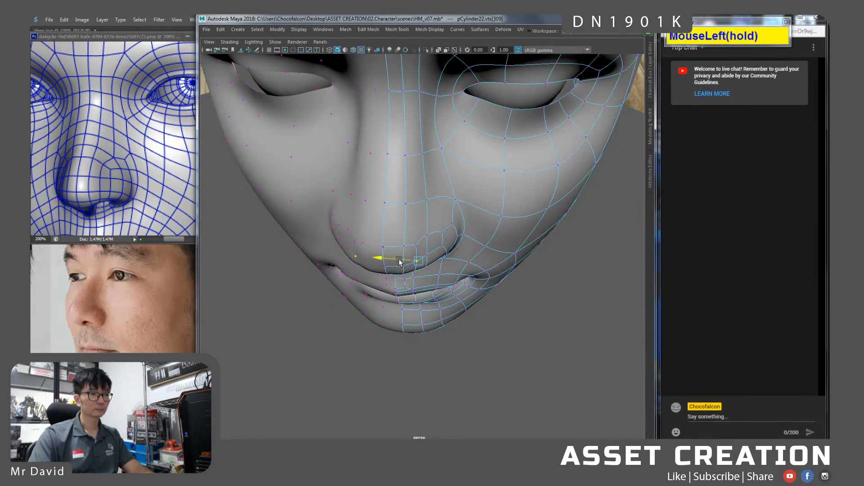
left_click_drag(440, 258, 428, 258)
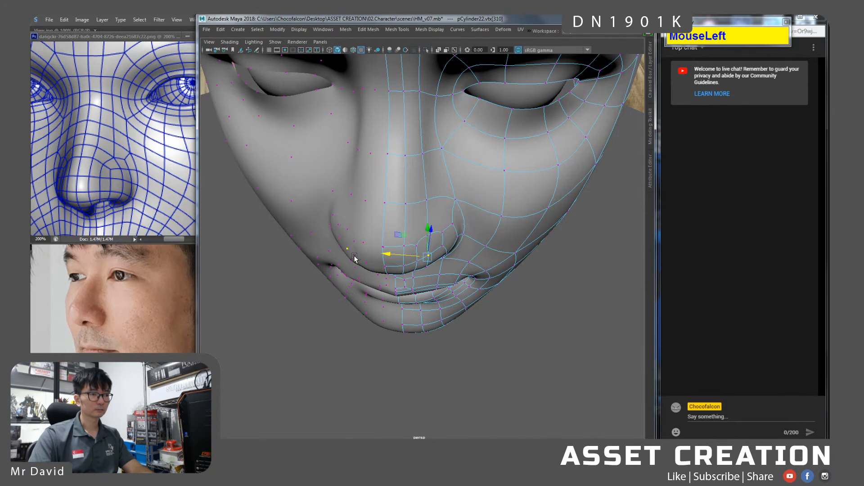
Compare the model's nose profile in the side view with the nose in the enlarged profile reference photo.
left_click_drag(376, 261, 444, 255, "alt")
left_click(419, 228)
key("space")
middle_click_drag(360, 230, 405, 226, "alt")
right_click_drag(404, 227, 373, 333, "alt")
middle_click_drag(357, 260, 390, 270, "alt")
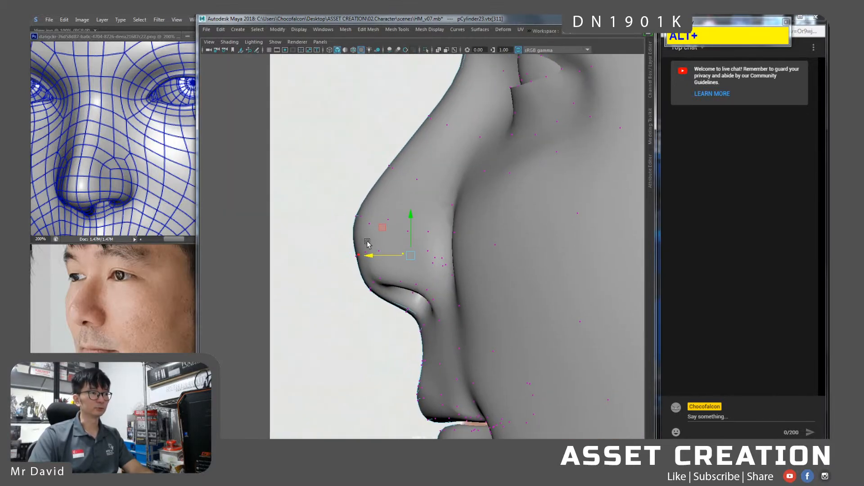
left_click(100, 328)
left_click_drag(102, 343, 305, 346)
left_click_drag(88, 317, 207, 349)
left_click_drag(99, 353, 141, 337)
key("alt+Tab")
left_click(402, 282)
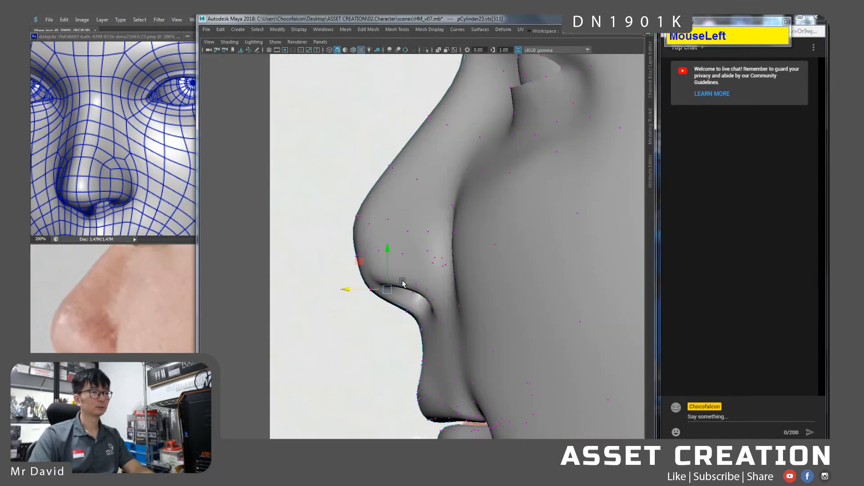
Resume vertex editing on the head mesh and move the nose tip vertices in depth to refine the profile.
right_click_drag(439, 265, 504, 242)
left_click(503, 242)
right_click(400, 243)
right_click_drag(399, 242, 360, 226)
left_click(369, 264)
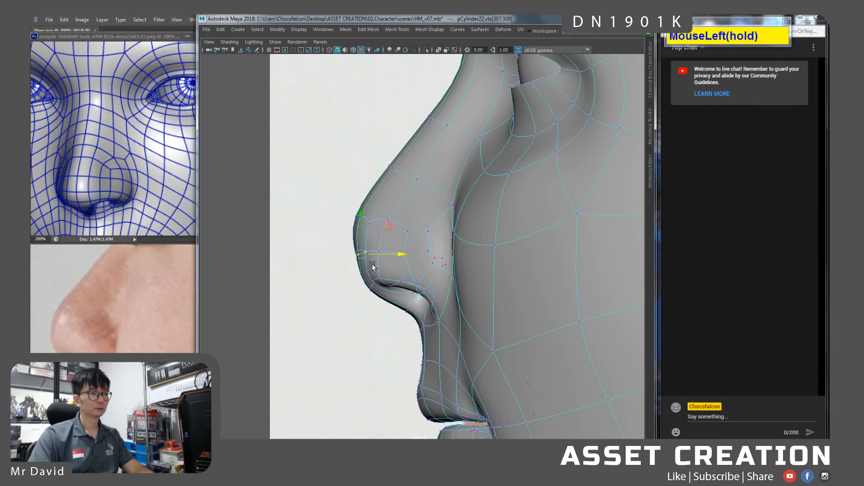
Move the vertex rows above the nose tip and on the lower bridge in depth to shape the profile line.
left_click_drag(340, 200, 421, 222)
left_click(387, 225, "shift")
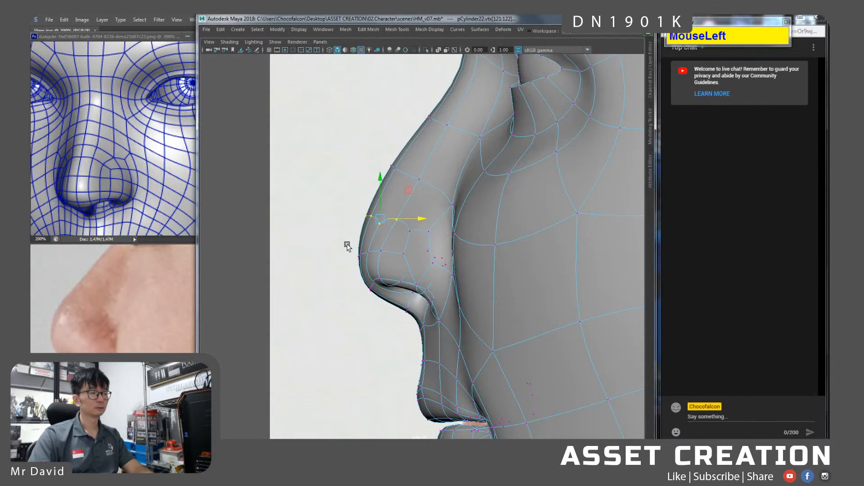
left_click_drag(391, 261, 389, 252)
left_click_drag(414, 182, 446, 178)
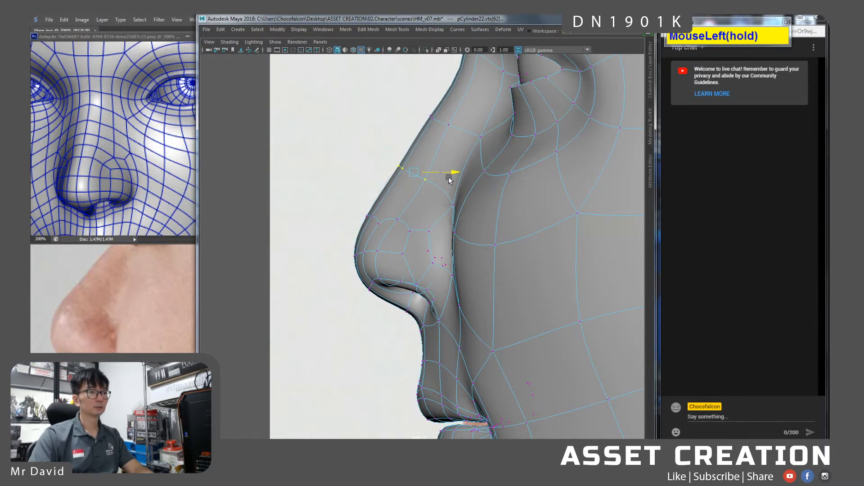
Select the vertex at the rear of the nostril rim and show perspective and side views side by side around the nose.
middle_click_drag(388, 230, 381, 245, "alt")
right_click_drag(382, 245, 405, 288, "alt")
left_click(405, 288)
key("1")
key("3")
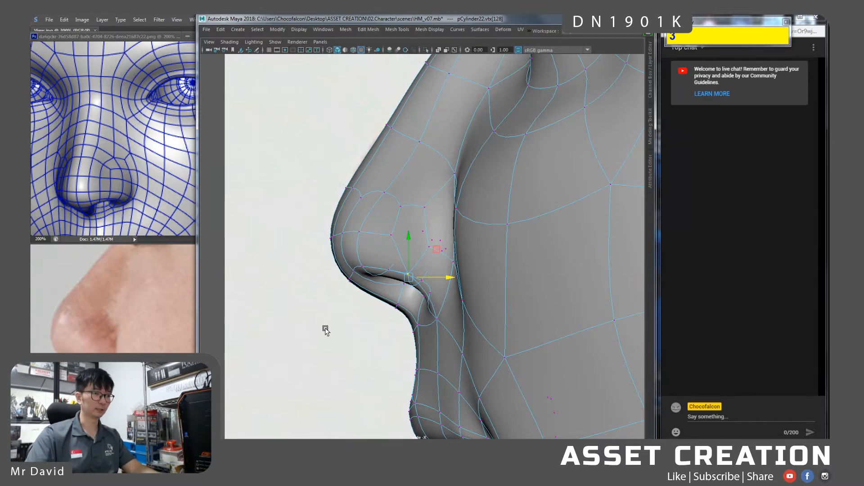
key("space")
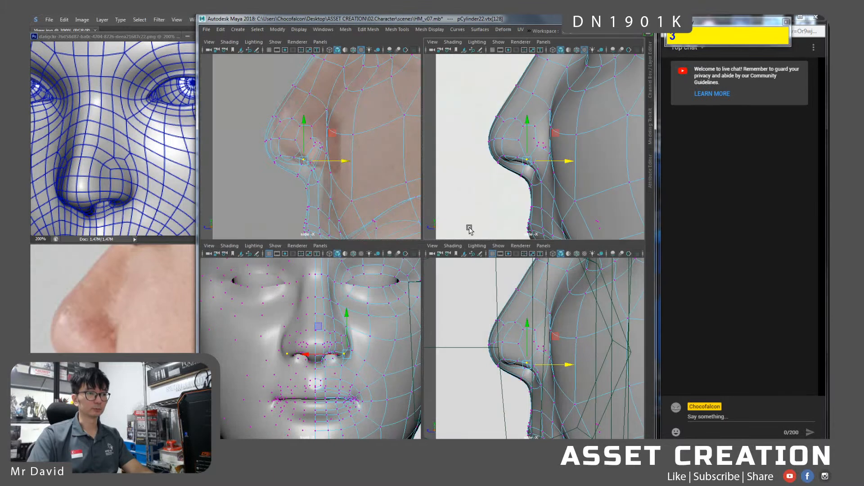
key("space")
left_click_drag(337, 180, 334, 160)
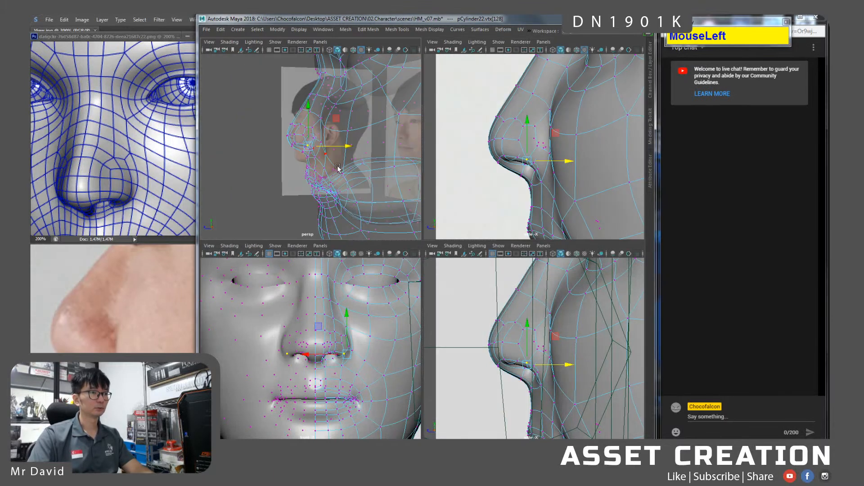
left_click_drag(376, 244, 369, 334)
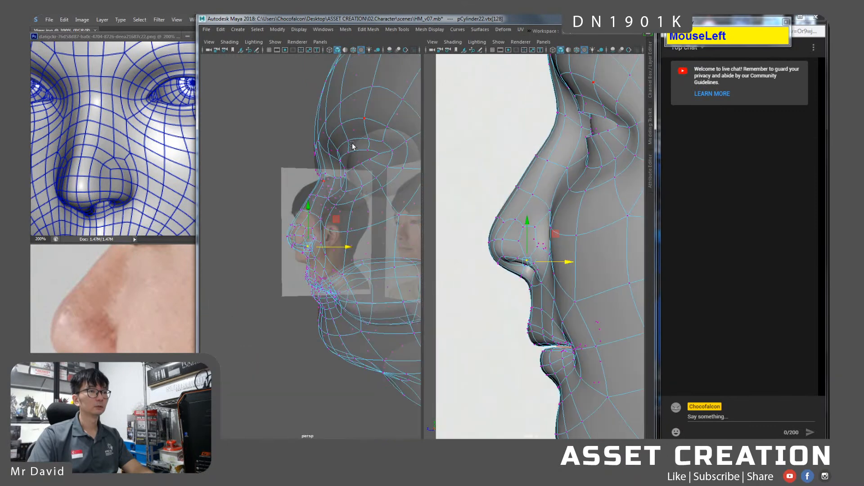
left_click_drag(342, 108, 401, 111, "alt")
left_click_drag(424, 74, 470, 75)
right_click_drag(307, 229, 309, 262, "alt")
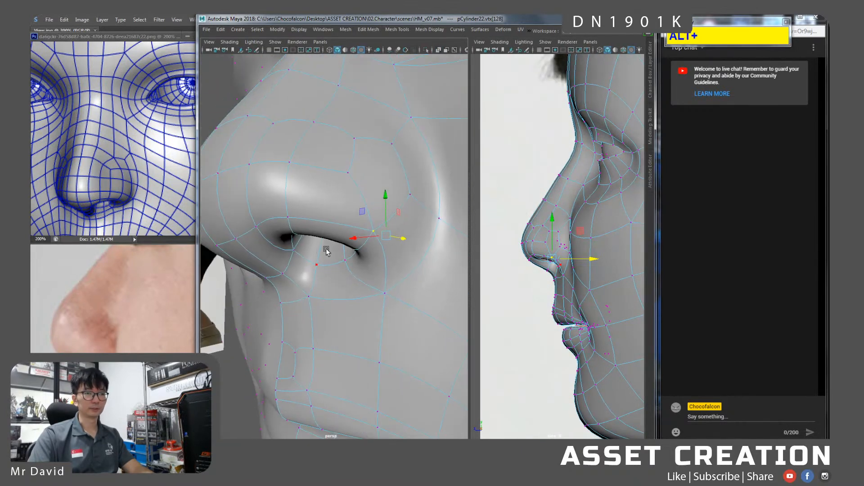
Lower the vertex at the rear of the nostril rim in the side view to flatten the nostril opening's profile.
key("q")
left_click_drag(373, 231, 347, 236, "alt")
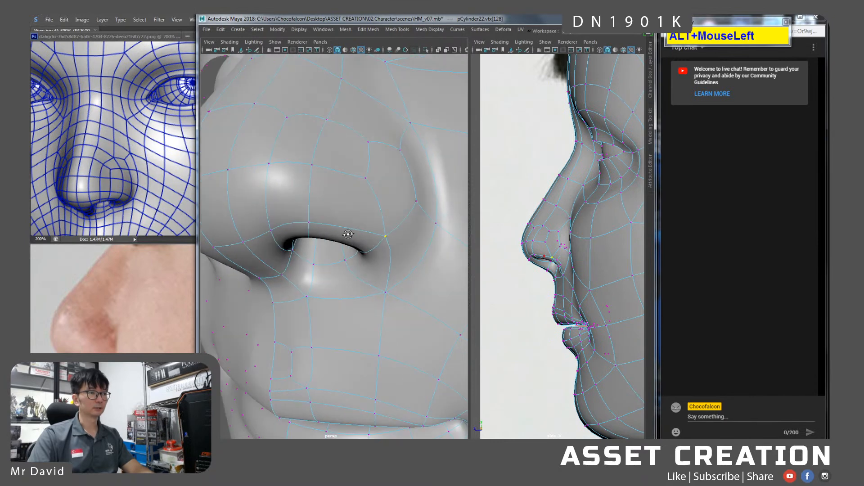
right_click_drag(347, 235, 347, 222, "alt")
left_click_drag(347, 222, 346, 252, "alt")
left_click(347, 239, "shift")
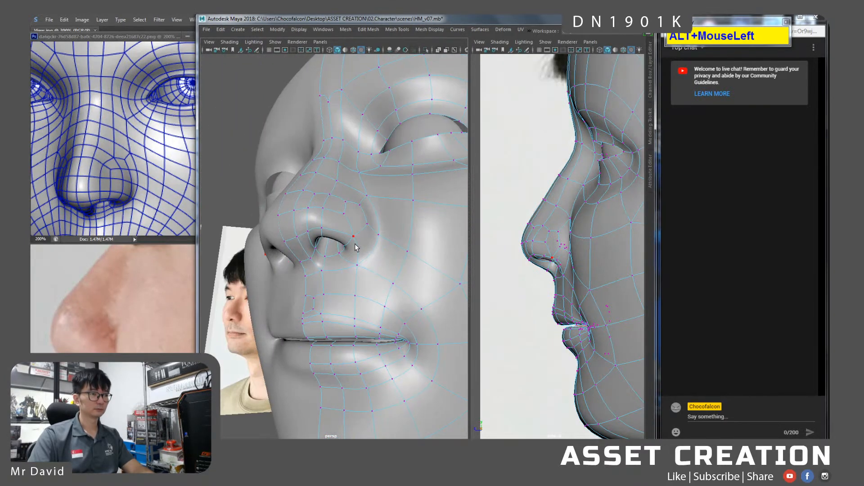
right_click_drag(576, 240, 569, 322, "alt")
right_click_drag(560, 283, 561, 315, "alt")
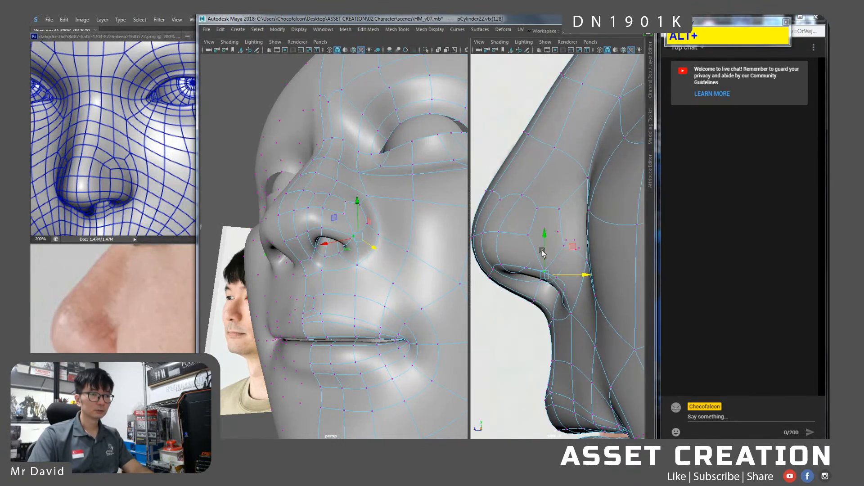
left_click_drag(542, 247, 540, 285)
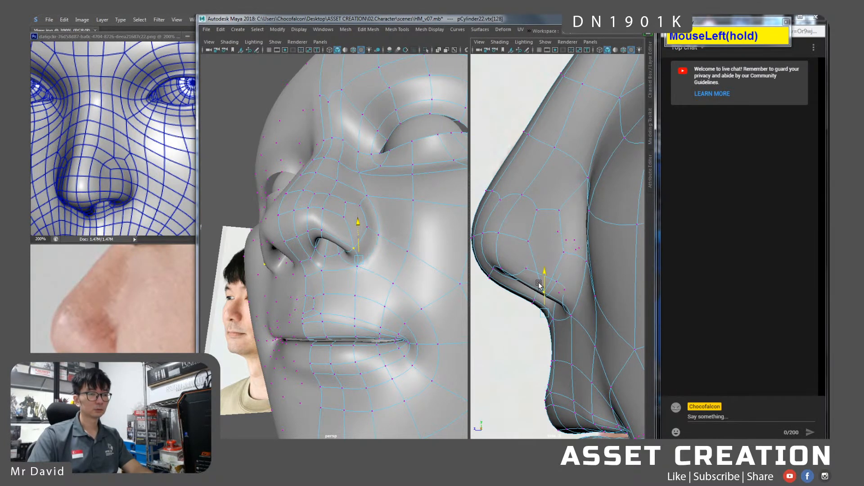
left_click_drag(288, 262, 373, 260, "alt")
left_click(352, 224)
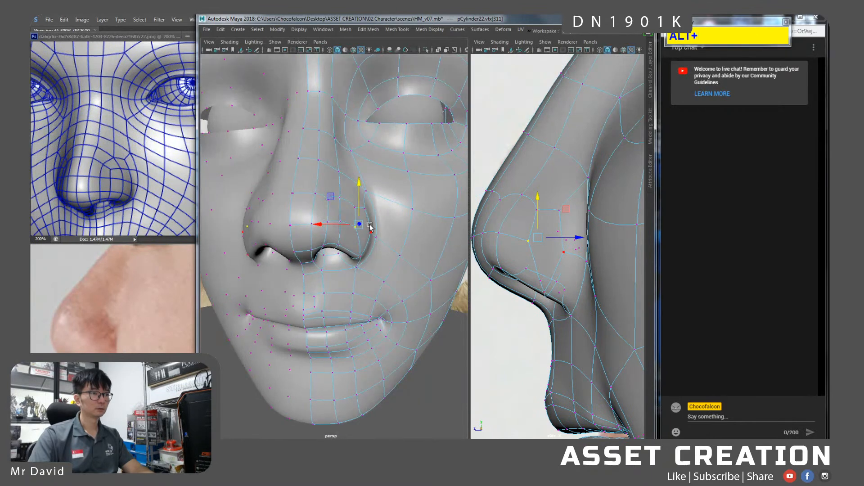
left_click_drag(358, 210, 342, 230)
key("ctrl+z")
key("1")
left_click(354, 265)
left_click_drag(351, 274, 323, 273, "alt")
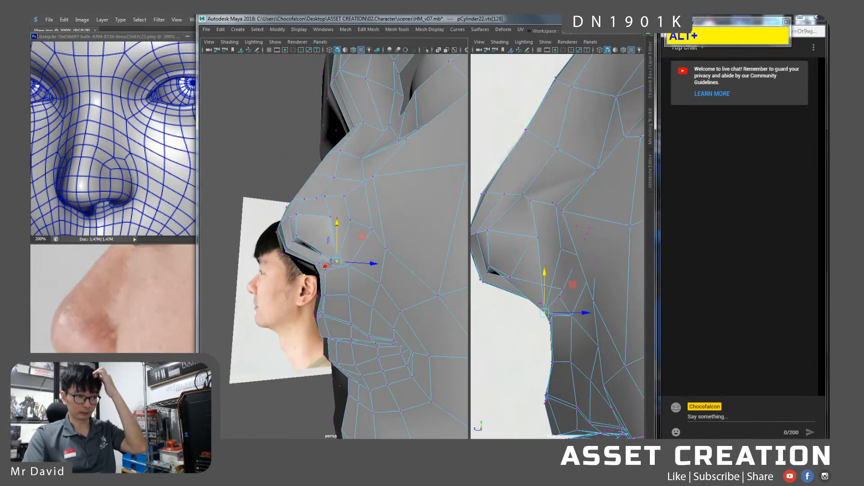
mouse_move(342, 235)
left_mouse_down("alt")
mouse_move(428, 234)
mouse_move(343, 258)
mouse_move(347, 217)
mouse_move(347, 249)
mouse_move(373, 236)
mouse_move(352, 223)
mouse_move(328, 228)
mouse_move(351, 239)
left_mouse_up("alt")
key("ctrl+z")
key("3")
Merge surplus neighbouring vertices on the side of the nose wing to simplify its edge flow.
left_click(342, 219)
left_click(368, 234, "shift")
right_click_drag(355, 237, 367, 176, "shift")
left_click_drag(357, 187, 346, 228, "alt")
left_click(367, 226)
left_click_drag(346, 227, 312, 260, "alt")
key("1")
key("3")
left_click(323, 227)
left_click(330, 233, "shift")
key("w")
key("alt+q")
left_click(336, 214)
left_click(349, 214, "shift")
left_click_drag(349, 221, 330, 235, "alt")
Slide the upper and lower vertices on the side of the nose wing backward along their edges.
left_click(372, 215)
middle_click(555, 221, "alt")
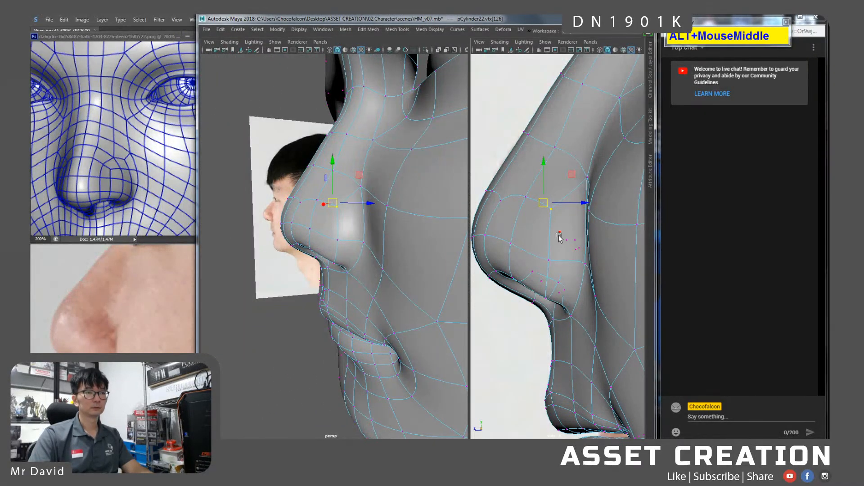
key("1")
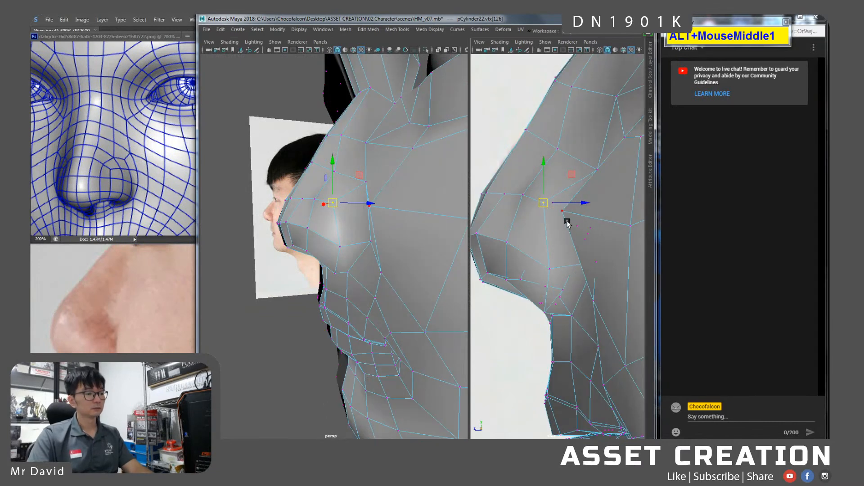
key("3")
left_click_drag(580, 205, 590, 203, "ctrl+shift")
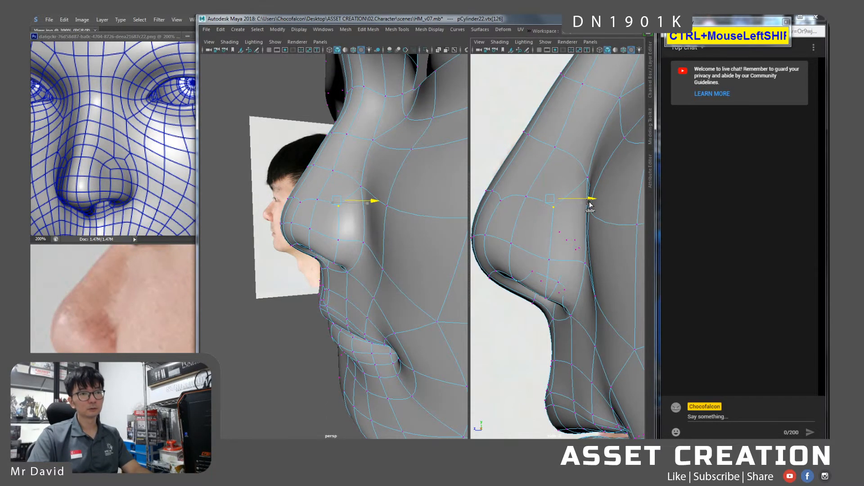
left_click(553, 258)
left_click_drag(577, 268, 593, 268, "ctrl+shift")
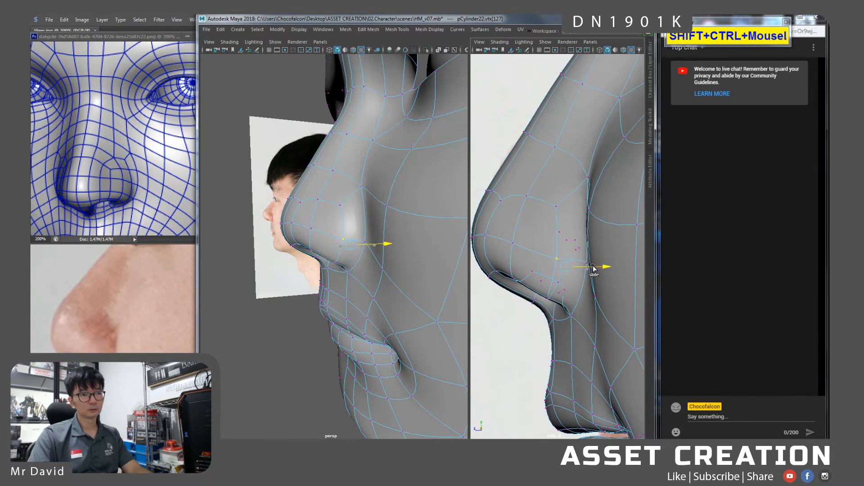
left_click_drag(366, 229, 340, 218, "alt")
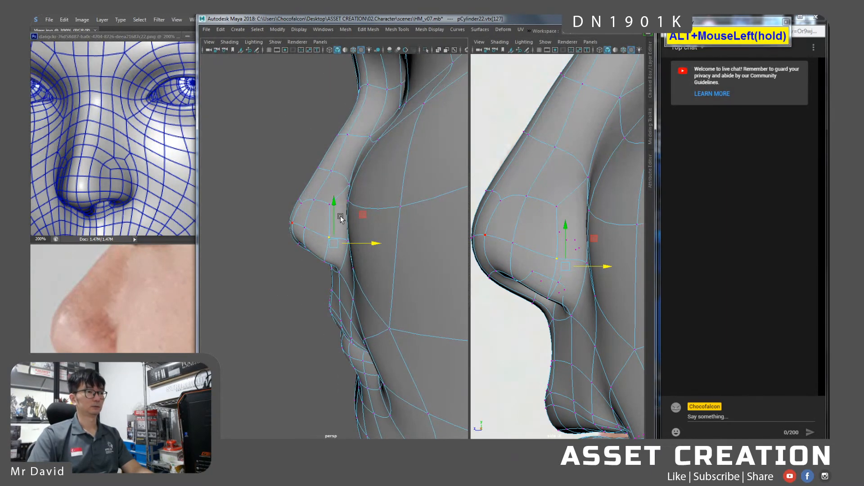
Shift the lower bridge vertex beside the profile line in height and depth using the side view, and return to perspective.
key("space")
middle_click_drag(342, 292, 344, 258, "alt")
right_click_drag(343, 259, 360, 278, "alt")
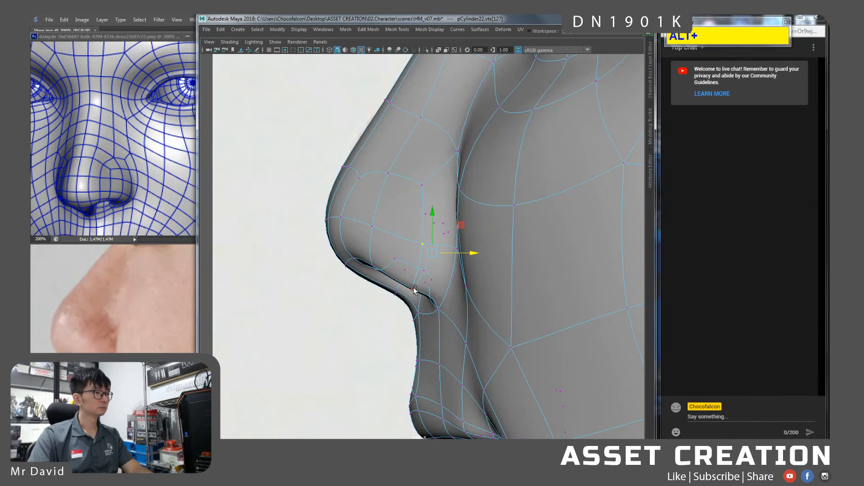
left_click(360, 177)
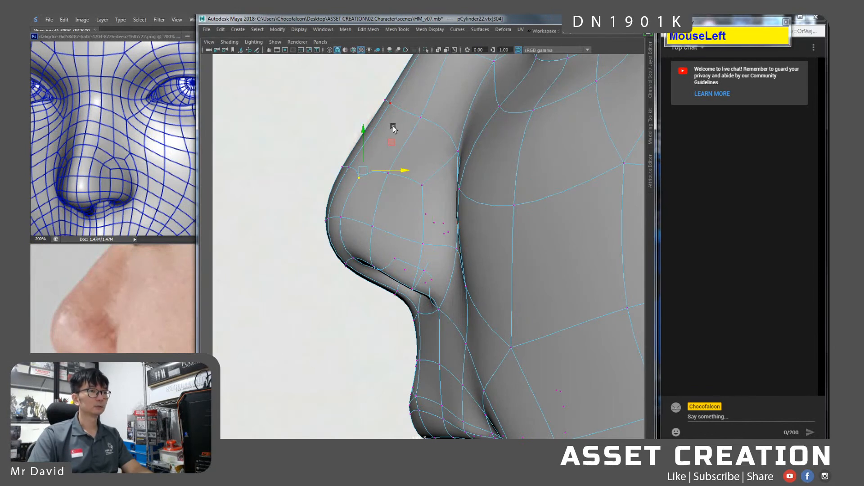
left_click(391, 105)
left_click_drag(413, 71, 410, 68)
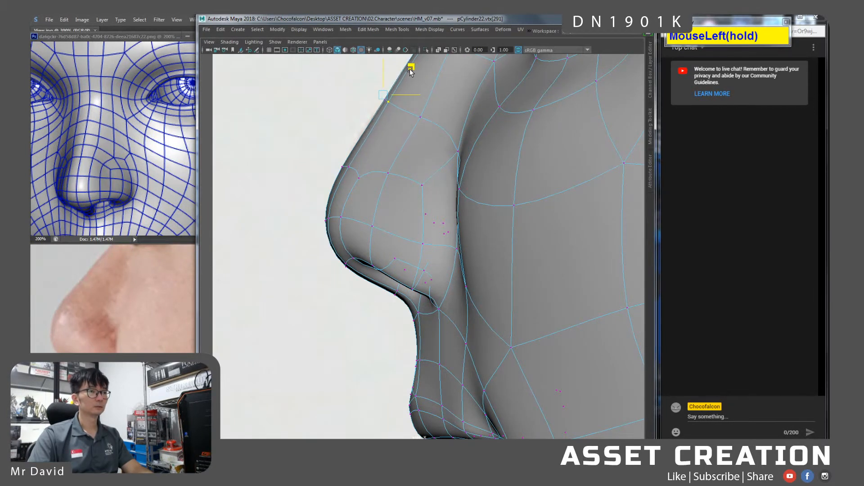
key("space")
left_click_drag(396, 138, 395, 127)
Save the scene and delete the construction history of all objects.
left_click_drag(411, 179, 455, 189, "alt")
key("ctrl+s")
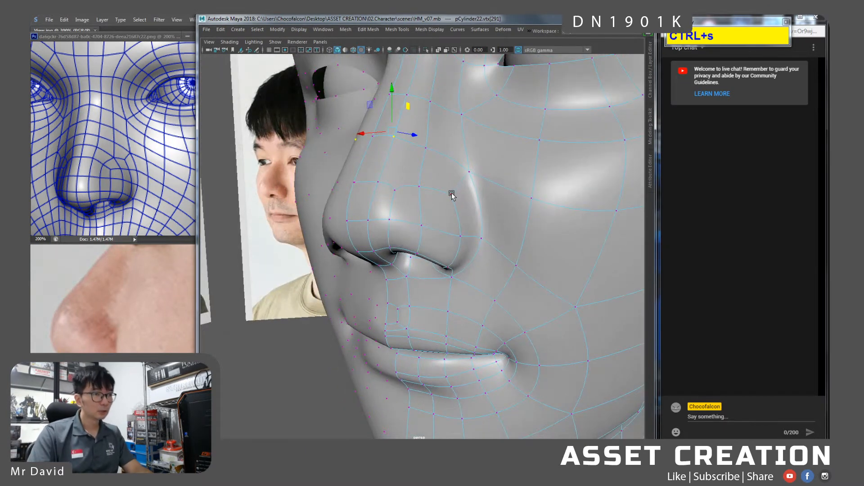
left_click(220, 30)
mouse_move(277, 140)
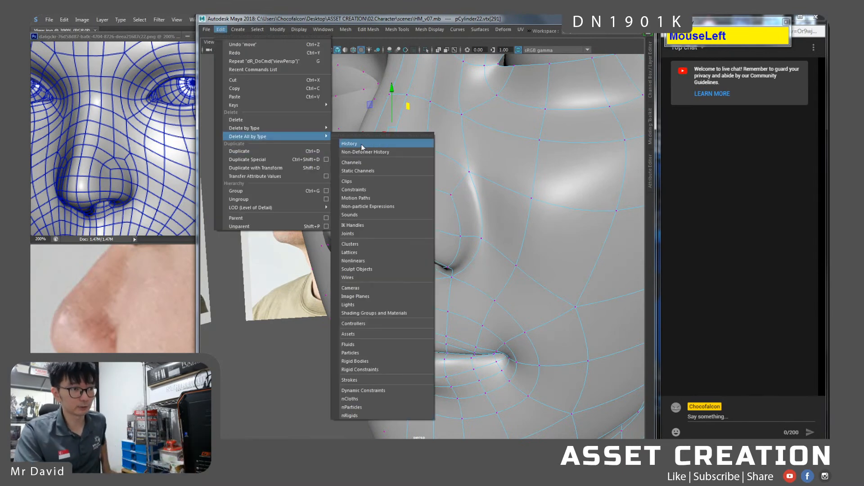
left_click(361, 143)
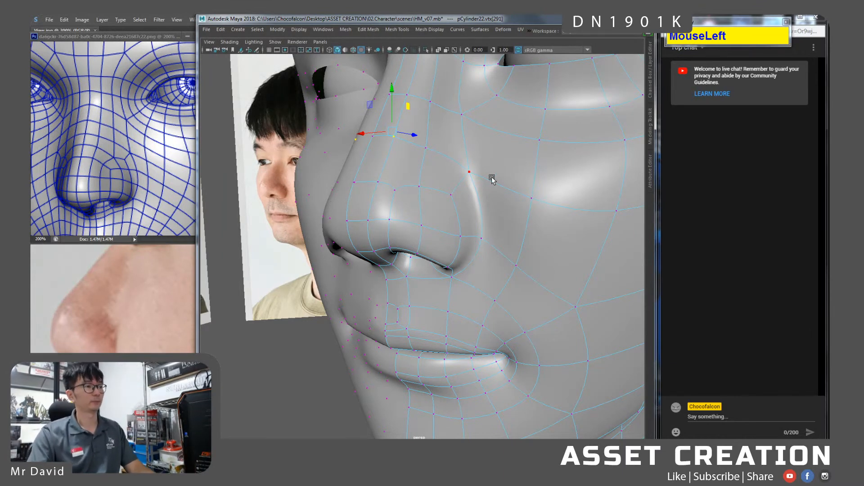
right_click_drag(480, 168, 480, 145)
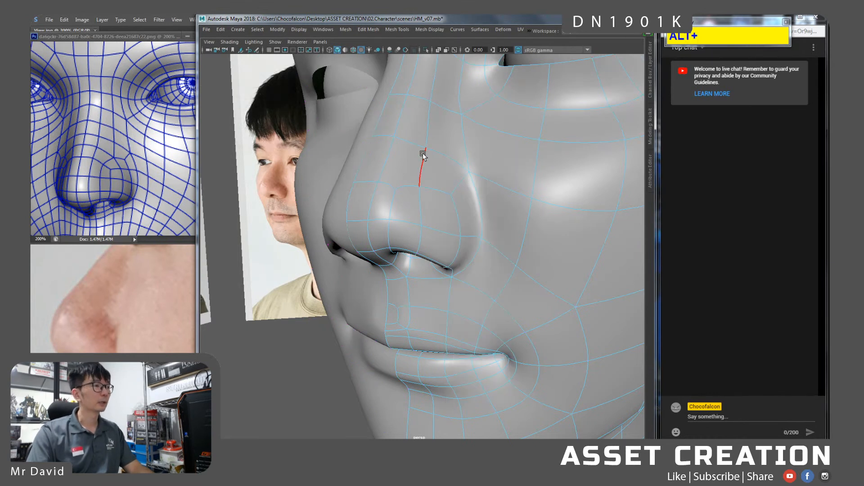
middle_click_drag(422, 153, 425, 172, "alt")
left_click(416, 177)
left_click(426, 130, "shift")
key("shift+q")
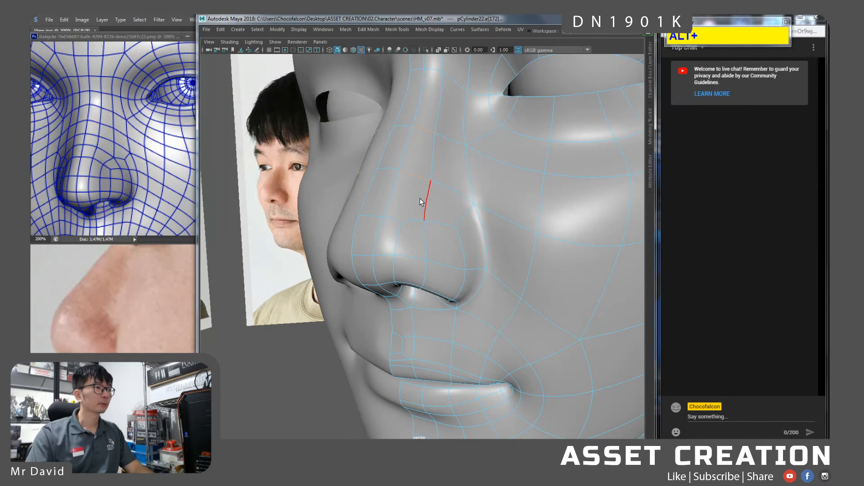
right_click_drag(421, 198, 414, 161, "alt")
left_click_drag(414, 160, 431, 184, "alt")
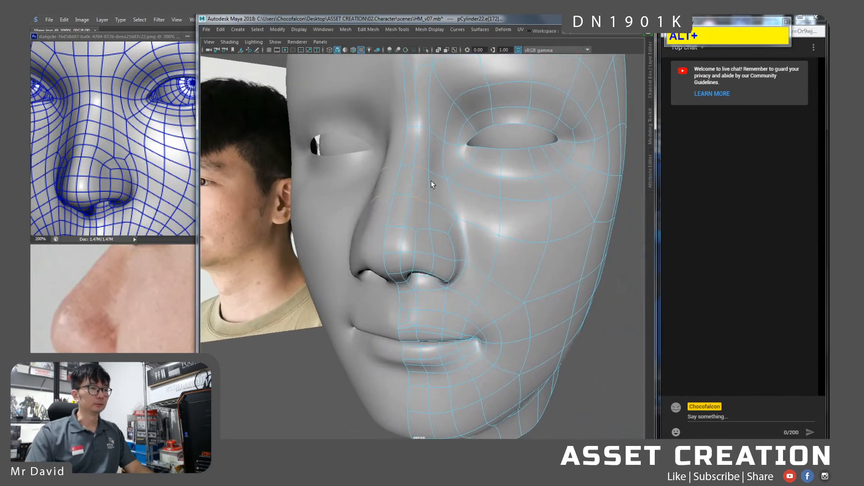
Select the upper and lower vertices flanking the middle of the nose bridge symmetrically and ready them for moving.
right_click_drag(415, 201, 389, 192)
left_click(417, 198)
left_click(416, 233, "shift")
key("ctrl+shift+w")
left_click_drag(428, 227, 408, 223, "alt")
left_click(414, 196)
left_click(413, 195, "shift")
key("w")
Check the bridge width against the three-quarter portrait photo and nudge the selected bridge vertices slightly sideways.
middle_click_drag(118, 313, 360, 300)
left_click_drag(359, 299, 173, 373)
left_click(203, 347, "alt")
left_click_drag(203, 346, 184, 346)
key("alt+Tab")
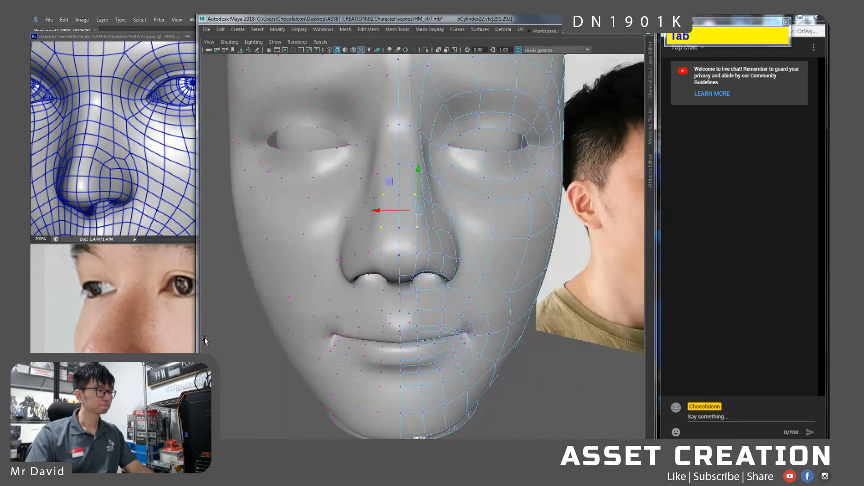
mouse_move(416, 215)
left_mouse_down("alt")
mouse_move(405, 224)
mouse_move(405, 208)
left_mouse_up("alt")
right_click_drag(405, 209, 392, 210, "alt")
left_click(392, 207)
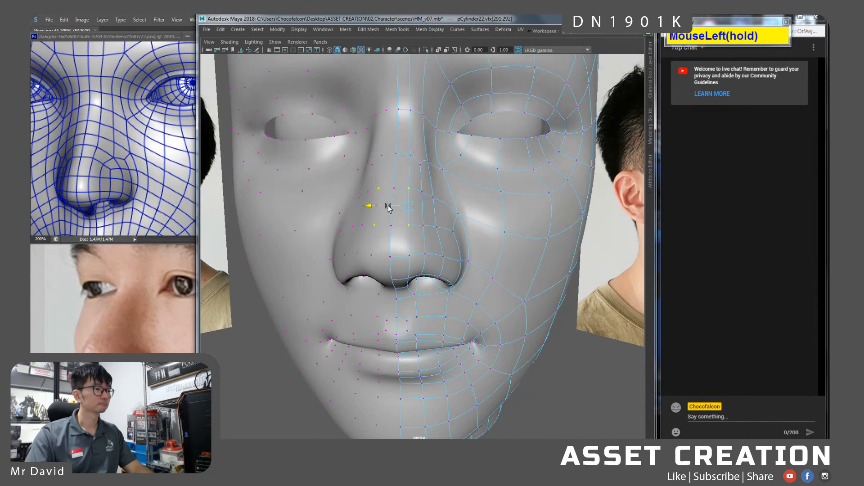
left_click_drag(388, 207, 387, 207)
Switch to Photoshop, bring another portrait's eyes and nose bridge into view as reference, and return to Maya.
key("alt+Tab")
left_click_drag(497, 341, 203, 344)
left_click_drag(540, 345, 243, 346)
left_click_drag(495, 339, 265, 338)
left_click_drag(578, 360, 261, 408)
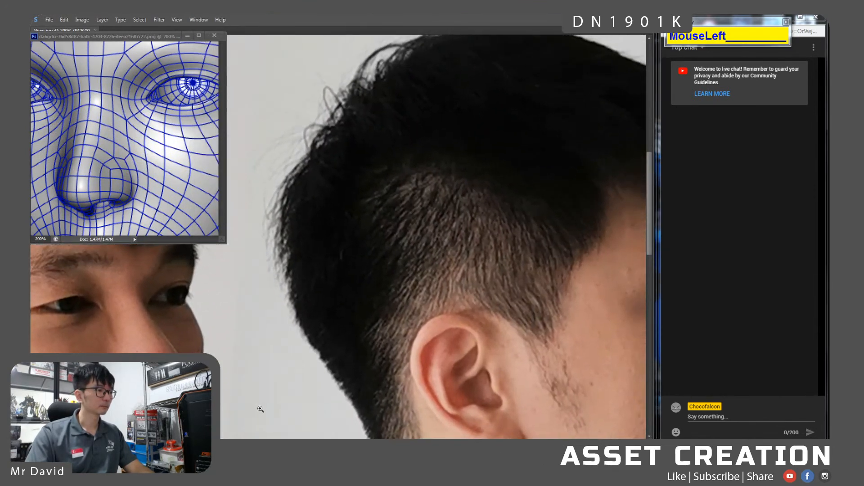
key("alt+Tab")
Select the short edge crossing the middle of the nose bridge and slide it with the smooth preview on.
left_click_drag(424, 252, 405, 247, "alt")
left_click(370, 244)
right_click_drag(405, 247, 406, 184, "alt")
key("1")
left_click(412, 194)
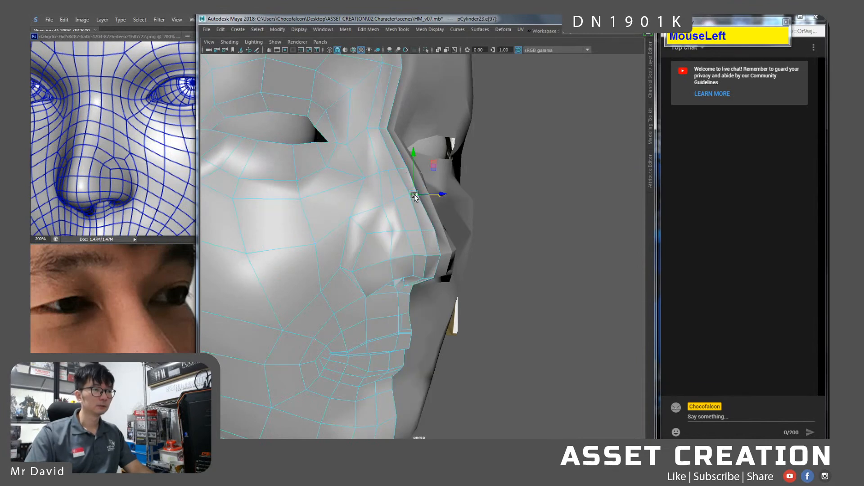
key("shift+3")
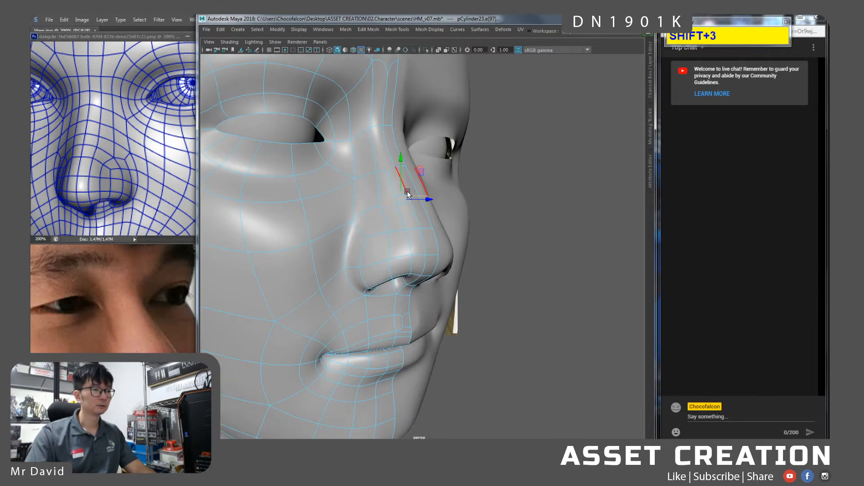
left_click_drag(399, 193, 403, 172, "ctrl+shift")
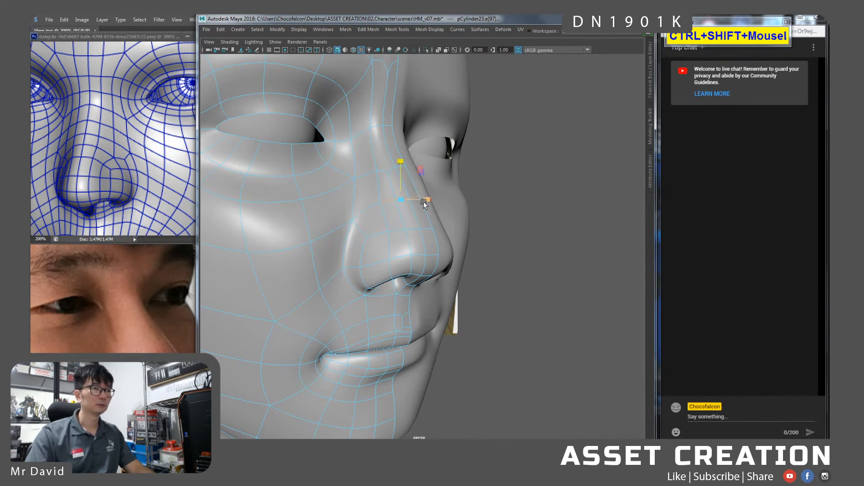
Reselect the edge at the middle of the nose bridge and fine-tune its position by sliding it again.
key("q")
left_click(411, 202)
key("w")
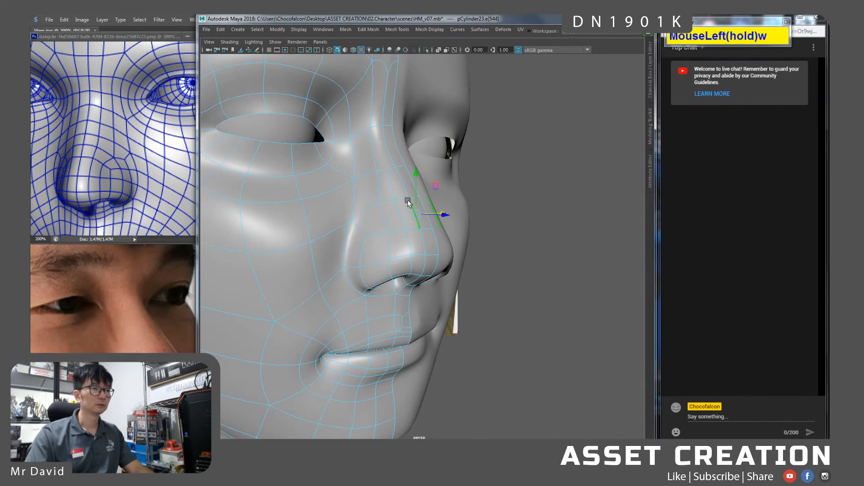
left_click(411, 201)
left_click(411, 201, "shift")
key("w")
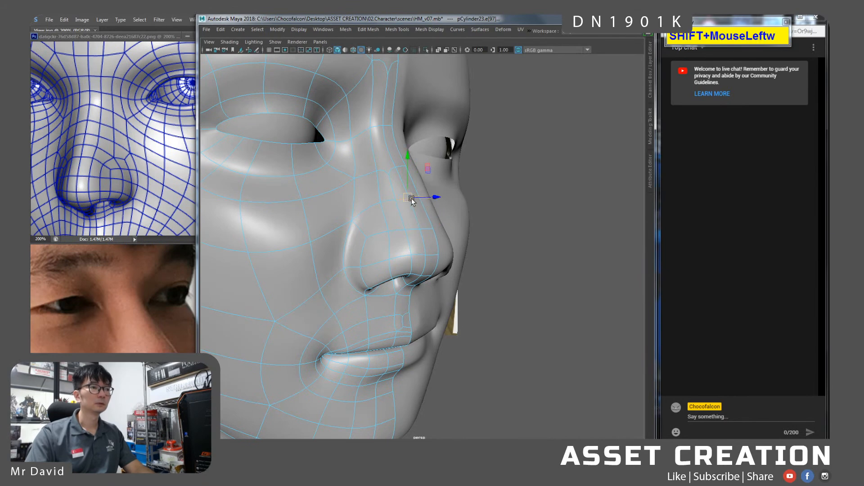
left_click_drag(409, 200, 409, 203, "alt")
left_click_drag(445, 173, 447, 184, "ctrl+shift")
Slide the vertex on the side of the bridge above the nose wing downward along its edge in unsmoothed display.
key("1")
right_click_drag(393, 198, 392, 180)
left_click(390, 200)
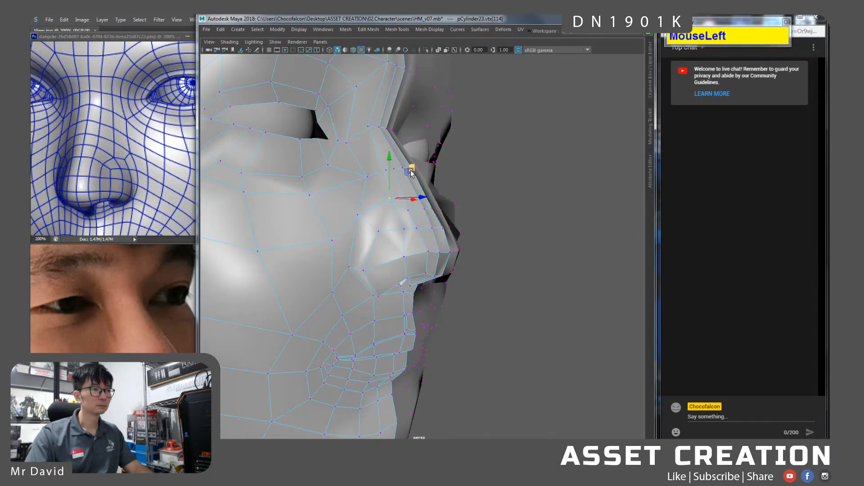
left_click_drag(410, 174, 415, 177, "ctrl+shift")
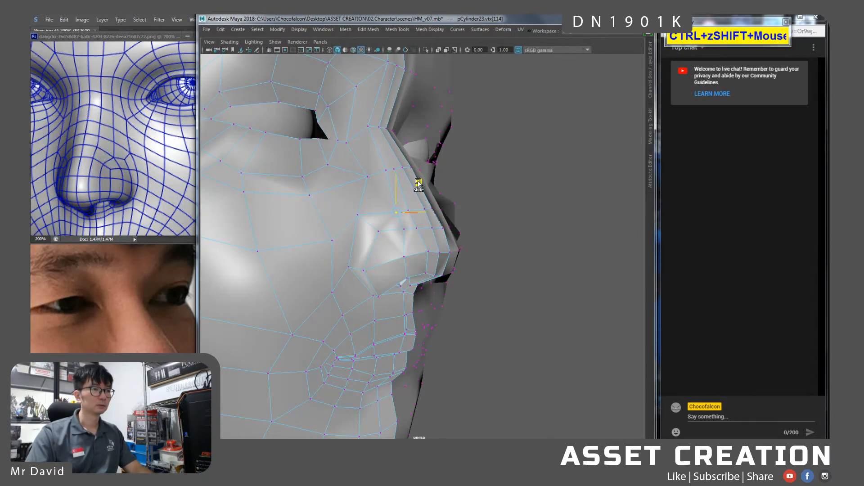
Slide the vertex on the side of the nose above the nostril wing along its surface, checking the smoothed shape.
mouse_move(393, 212)
left_mouse_down("alt")
mouse_move(369, 218)
mouse_move(391, 215)
mouse_move(383, 217)
left_mouse_up("alt")
middle_click_drag(383, 216, 411, 218, "alt")
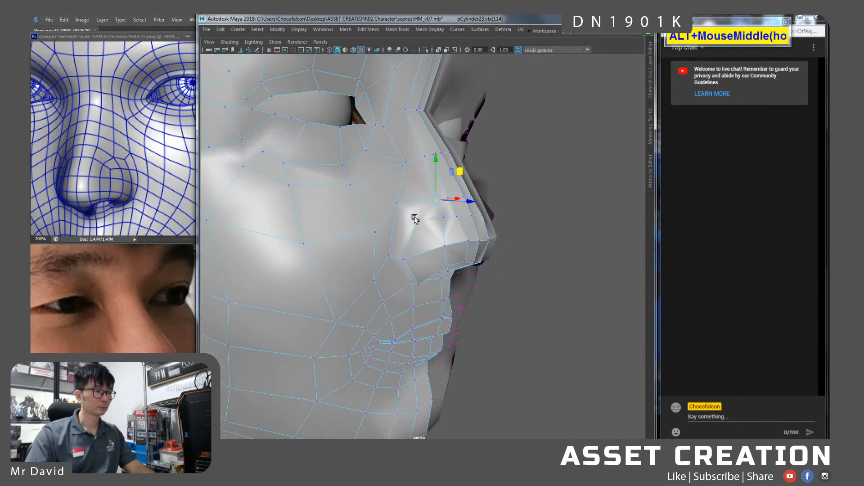
key("alt+3")
left_click_drag(422, 224, 418, 221, "alt")
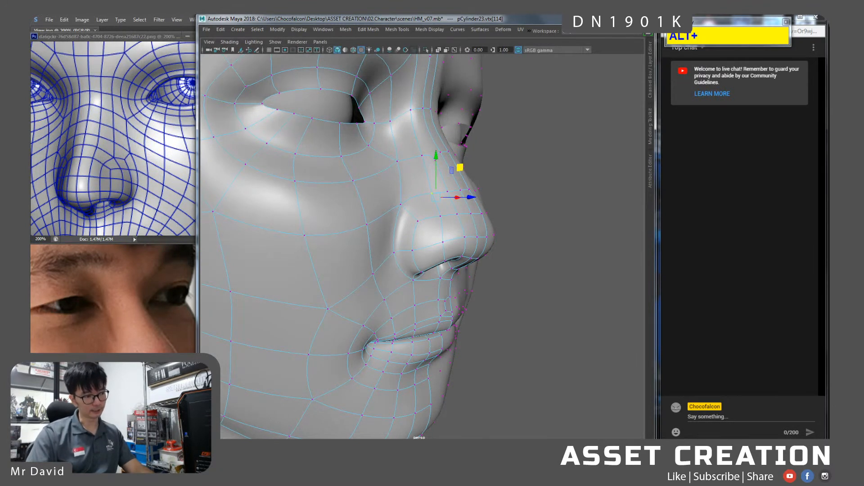
right_click_drag(440, 283, 430, 243, "alt")
left_click_drag(433, 234, 408, 220, "alt")
left_click_drag(400, 224, 432, 213, "alt")
left_click(413, 203)
left_click_drag(433, 169, 438, 193, "ctrl+shift")
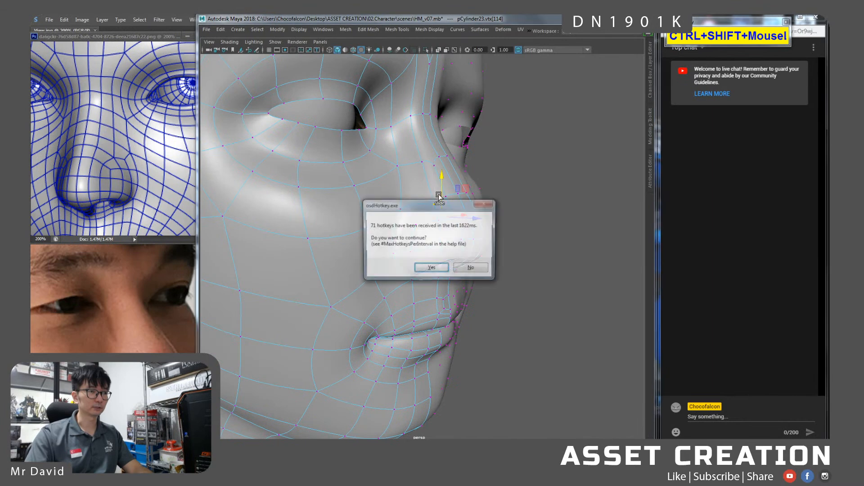
Allow the hotkeys to continue and slide the vertices along the top of the nostril wing into place.
left_click(432, 268)
key("1")
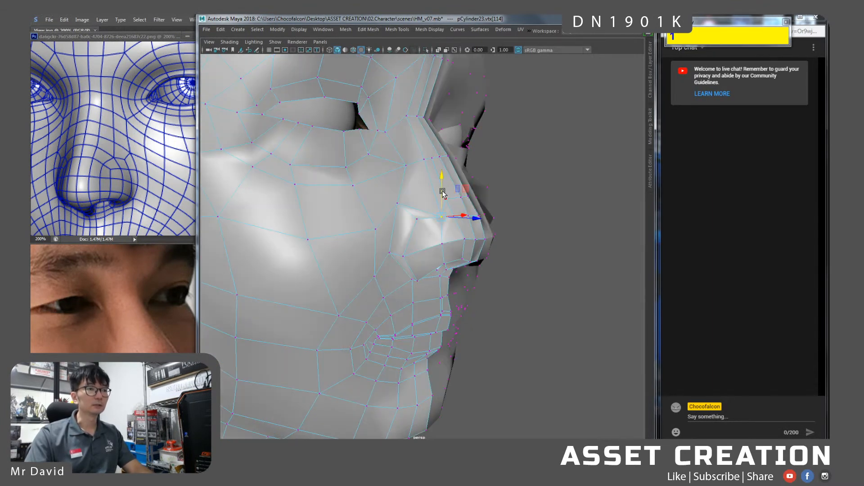
left_click_drag(441, 188, 461, 184, "ctrl+shift")
left_click(416, 219)
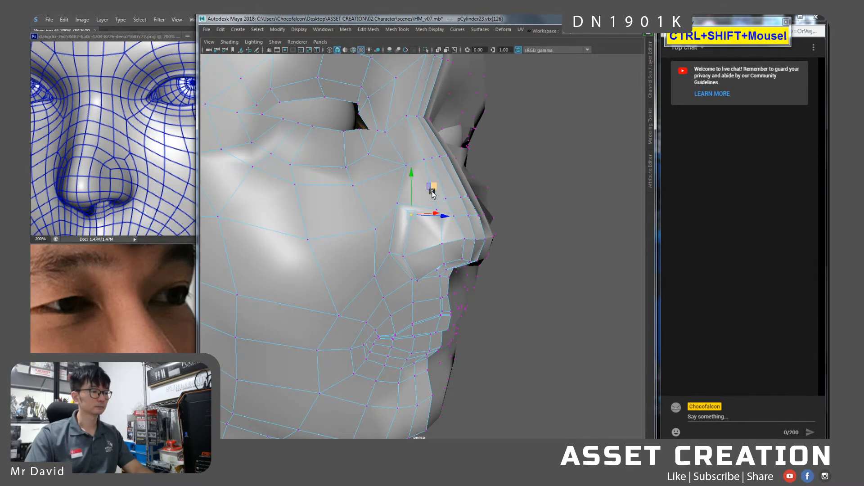
Slide two vertices on the side of the nose backward in profile and check them in smooth preview.
key("3")
left_click_drag(432, 193, 460, 190, "alt")
left_click(425, 161)
left_click(428, 206, "shift")
left_click_drag(477, 153, 466, 154, "ctrl+shift")
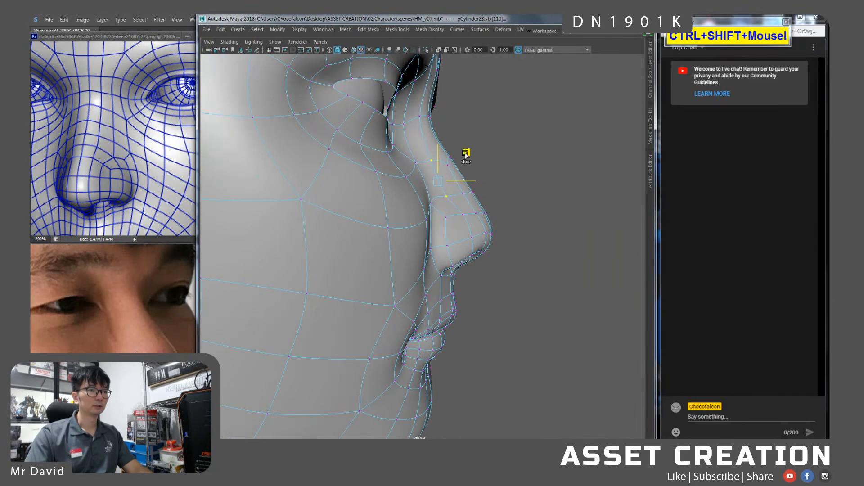
key("1")
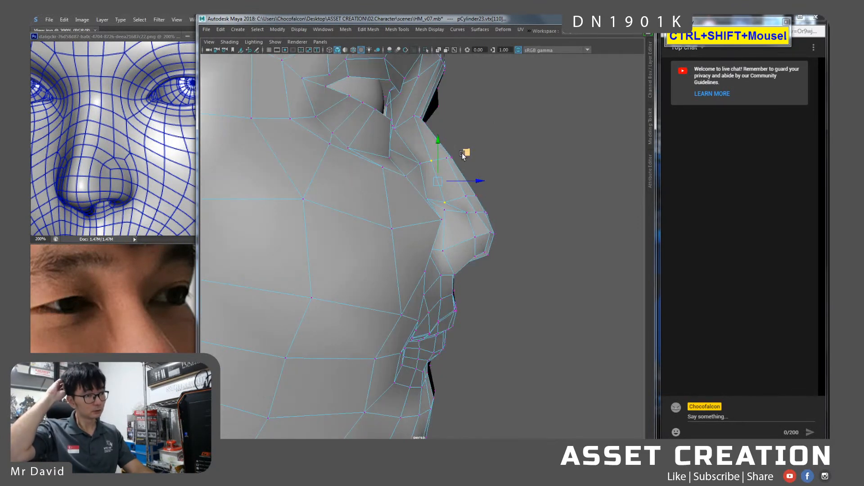
key("3")
left_click_drag(463, 154, 430, 165, "alt")
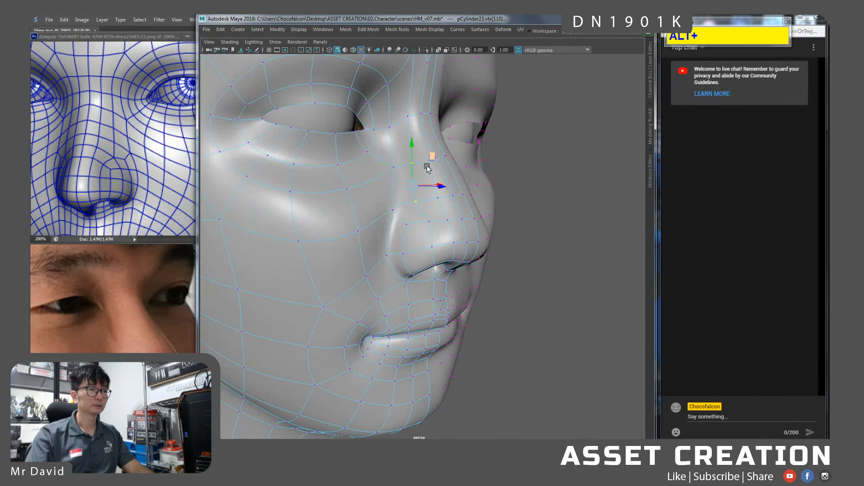
Reposition the vertex on the front of the nostril wing with symmetry, after comparing the nose from several angles.
left_click(441, 204)
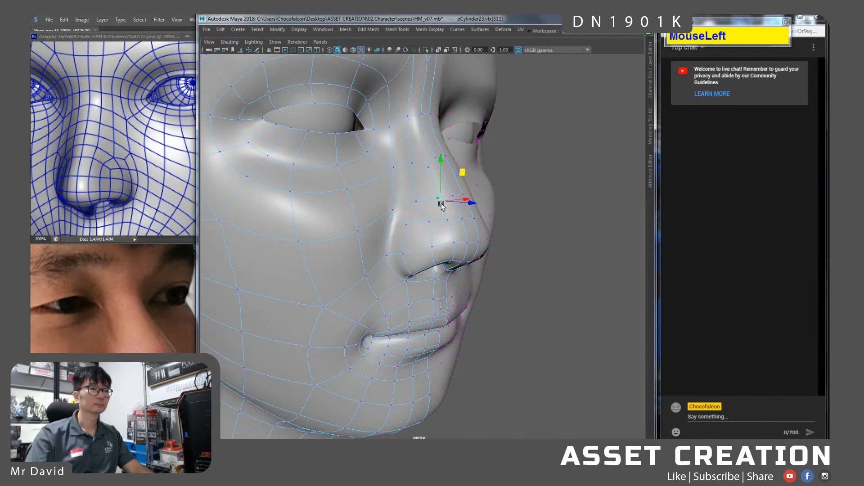
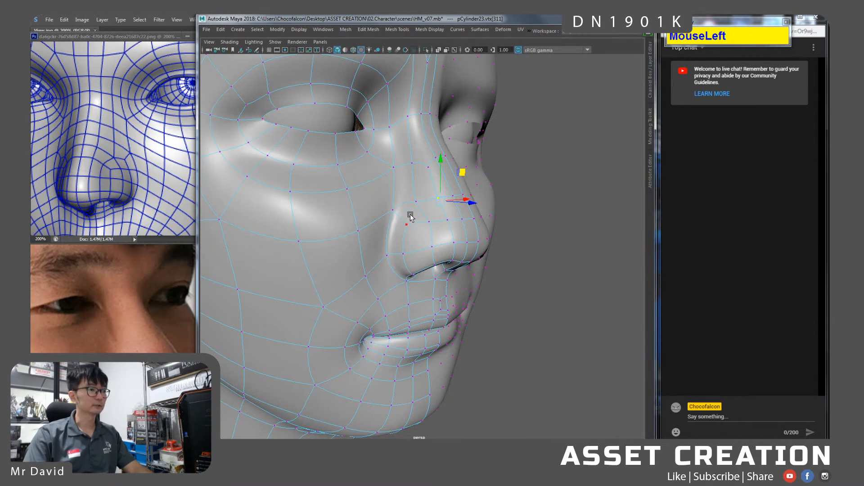
left_click_drag(404, 215, 378, 223, "alt")
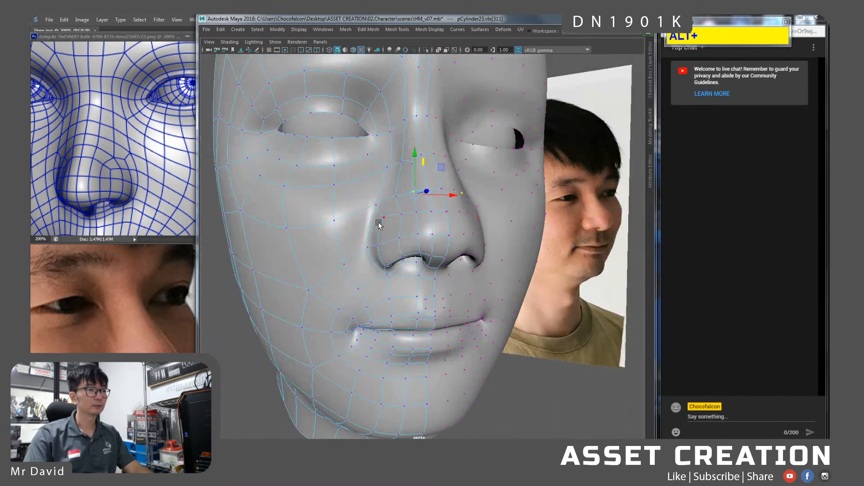
mouse_move(399, 226)
left_mouse_down("alt")
mouse_move(396, 208)
mouse_move(375, 245)
mouse_move(386, 231)
left_mouse_up("alt")
left_click(408, 209)
left_click(391, 245)
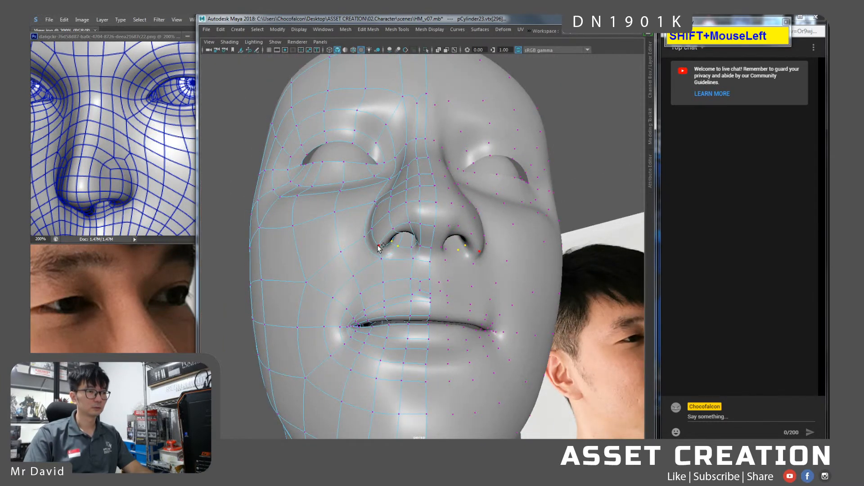
left_click_drag(391, 248, 410, 245, "alt")
left_click(379, 248)
key("q")
left_click(396, 243, "shift")
key("w")
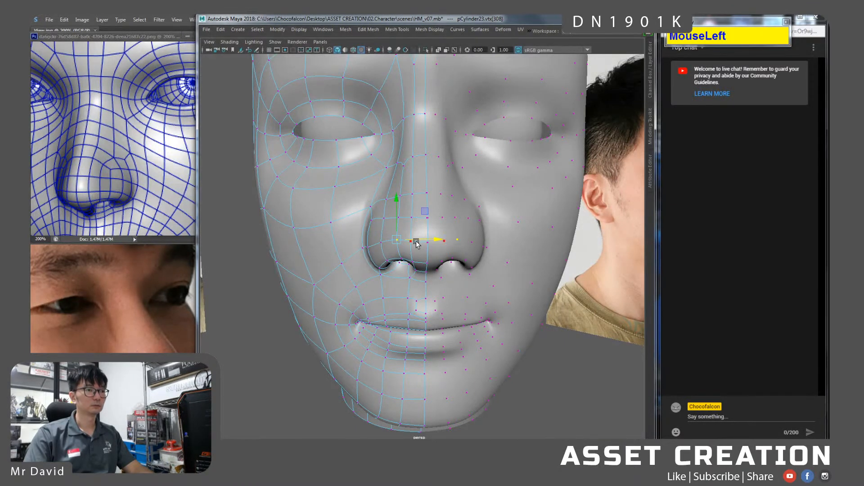
left_click_drag(413, 241, 419, 200)
Undo the extra change and adjust the vertex on the upper part of the nostril wing.
left_click(428, 245, "shift")
key("ctrl+z")
left_click(397, 222)
right_click_drag(398, 222, 400, 229, "alt")
mouse_move(420, 215)
left_mouse_down()
mouse_move(418, 209)
mouse_move(445, 209)
mouse_move(395, 222)
mouse_move(380, 245)
mouse_move(427, 229)
left_mouse_up()
Adjust the vertices where the nostril crease meets the cheek vertically on the smoothed face.
left_click(398, 200)
left_click_drag(398, 201, 390, 206, "alt")
left_click(390, 176)
key("3")
left_click_drag(389, 191, 386, 213)
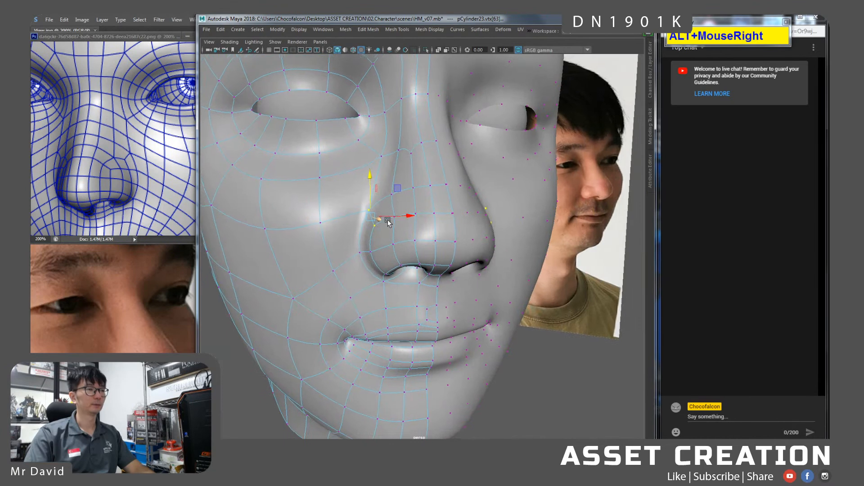
right_click_drag(386, 213, 388, 215, "alt")
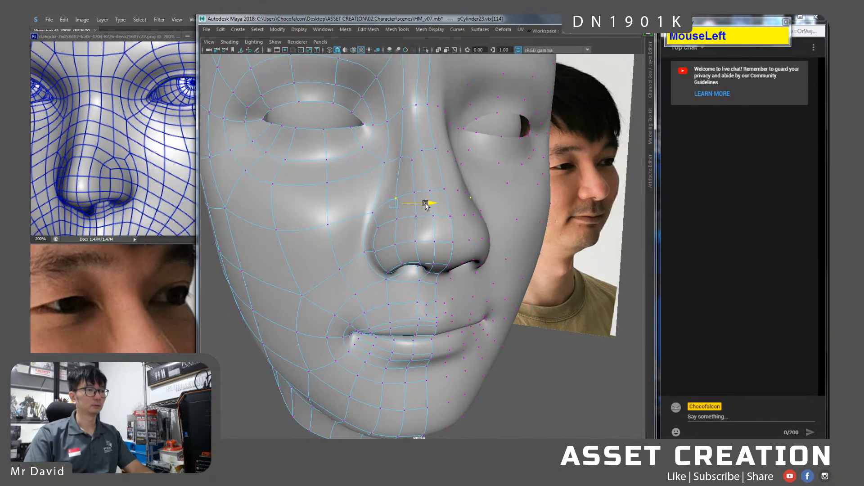
Adjust the height of the vertex on the nose's side above the nostril wing, comparing cage and smooth preview.
key("1")
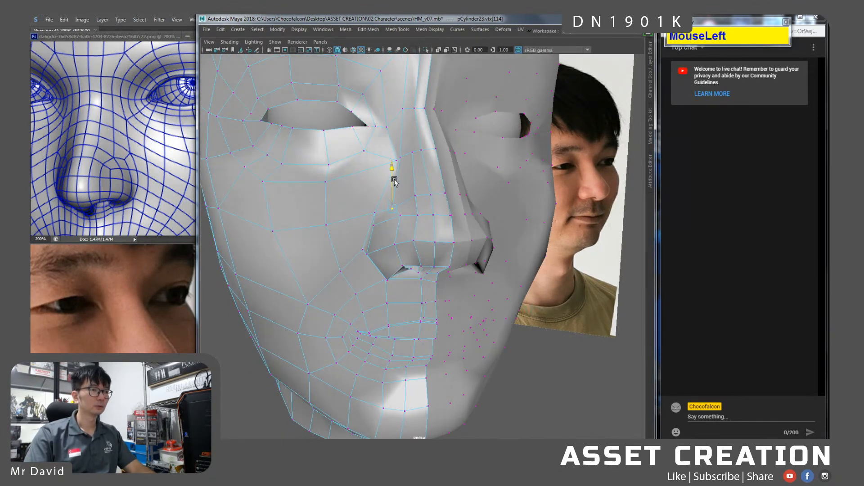
left_click_drag(395, 181, 396, 185)
left_click_drag(395, 184, 423, 212, "alt")
key("3")
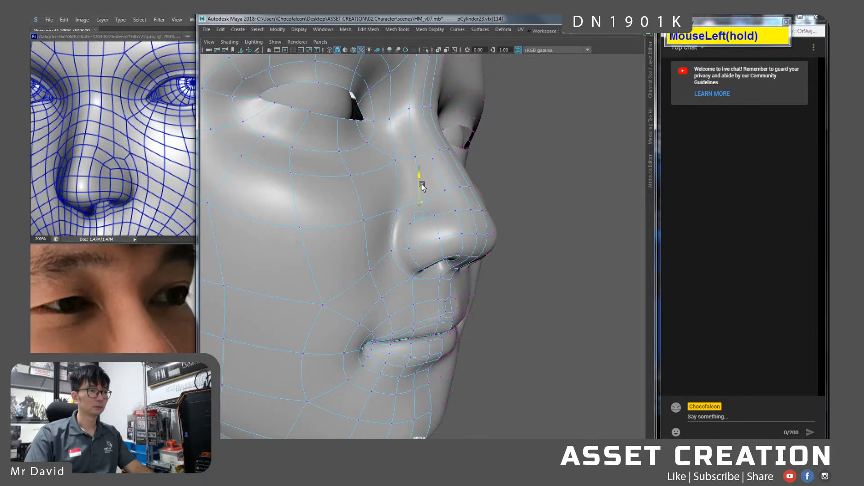
key("1")
key("3")
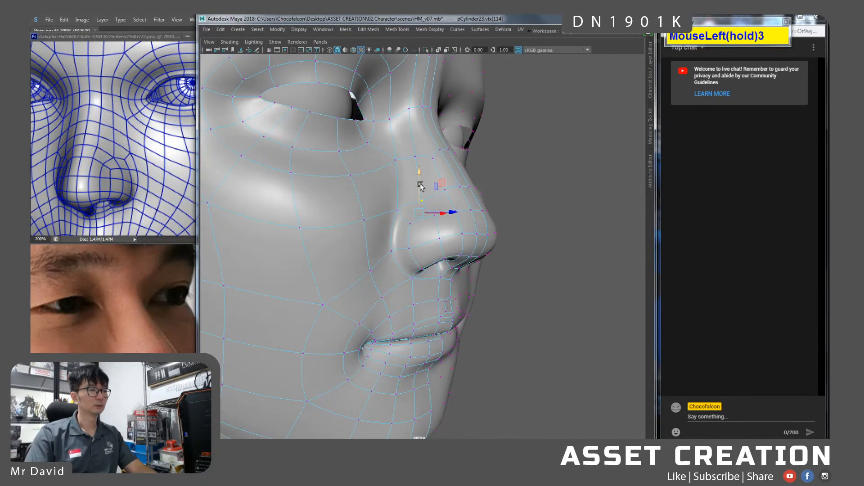
left_click(436, 228)
left_click_drag(432, 222, 399, 236, "alt")
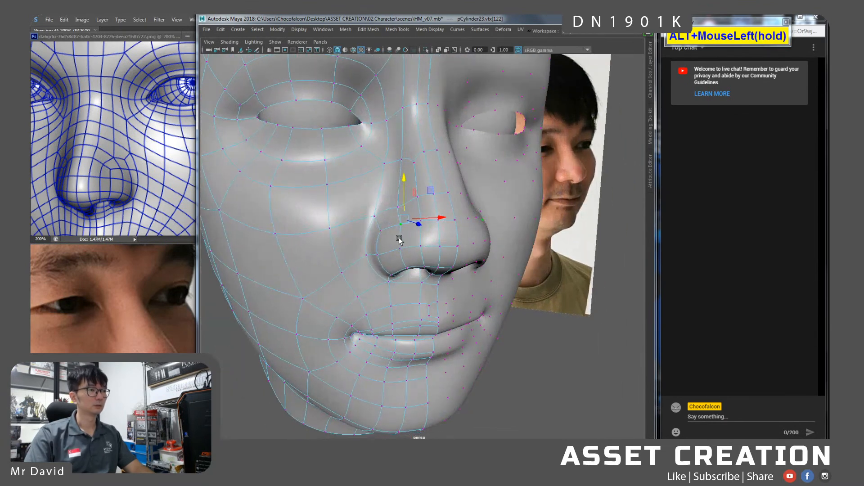
Slide the vertex between the nose bridge and the upper cheek sideways along its edge.
left_click(403, 159)
mouse_move(437, 158)
left_mouse_down("alt")
mouse_move(412, 155)
mouse_move(424, 164)
left_mouse_up("alt")
key("1")
key("3")
left_click_drag(368, 169, 381, 170, "alt")
left_click(384, 168)
key("1")
left_click_drag(416, 136, 375, 137, "ctrl+shift")
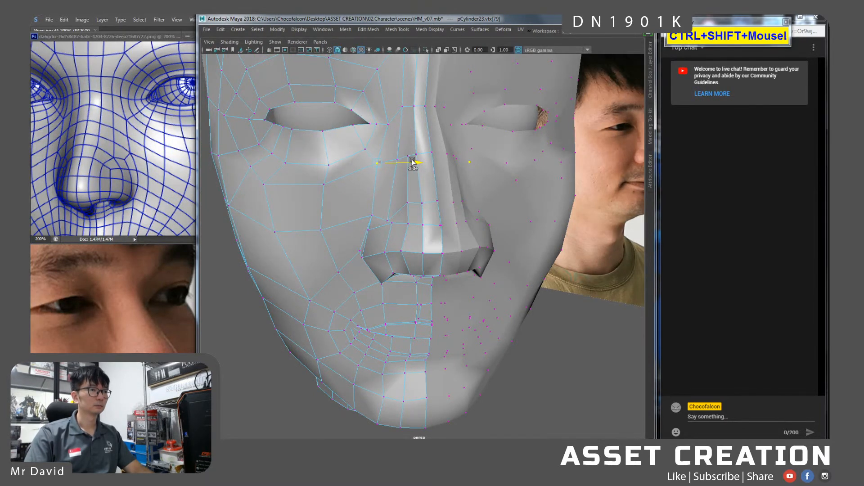
Pull the vertex on the side of the upper nose backward in the profile view.
key("3")
left_click_drag(432, 155, 457, 165, "alt")
left_click_drag(463, 128, 453, 130)
key("1")
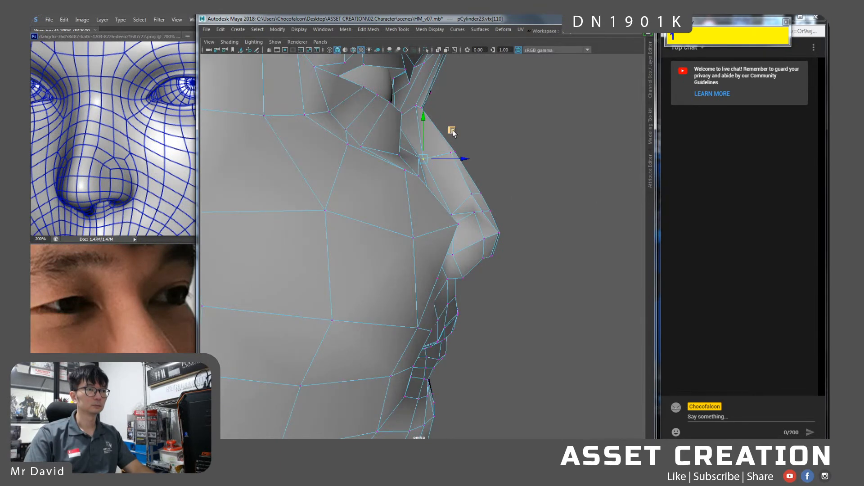
Lower the nose-bridge side vertex next to the inner eye corner.
left_click(414, 108)
key("3")
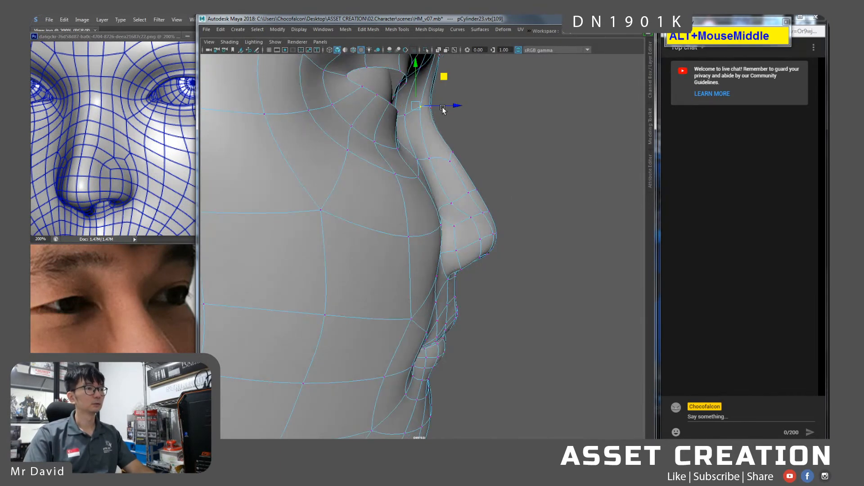
middle_click_drag(443, 110, 432, 125, "alt")
left_click_drag(429, 96, 385, 146)
left_click_drag(399, 107, 399, 115)
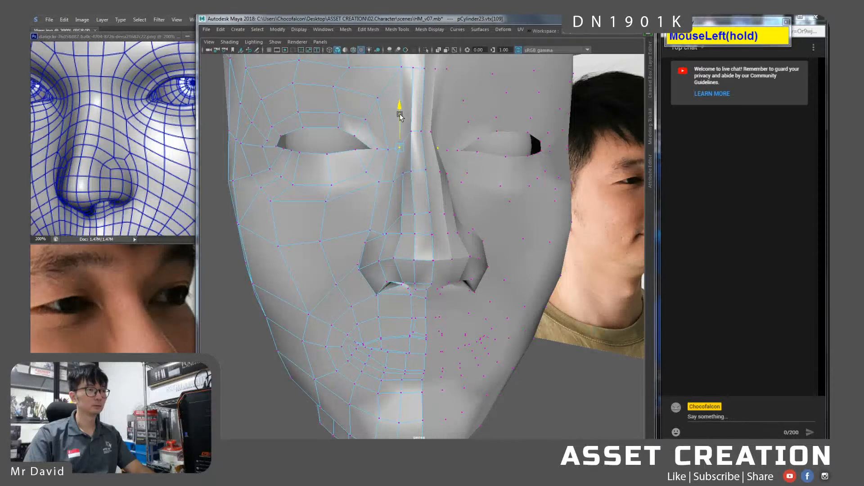
Select the central nose-bridge vertices between the eyes and adjust their depth in profile.
left_click(411, 132, "shift")
left_click(423, 131, "shift")
left_click(422, 132)
left_click(412, 131, "shift")
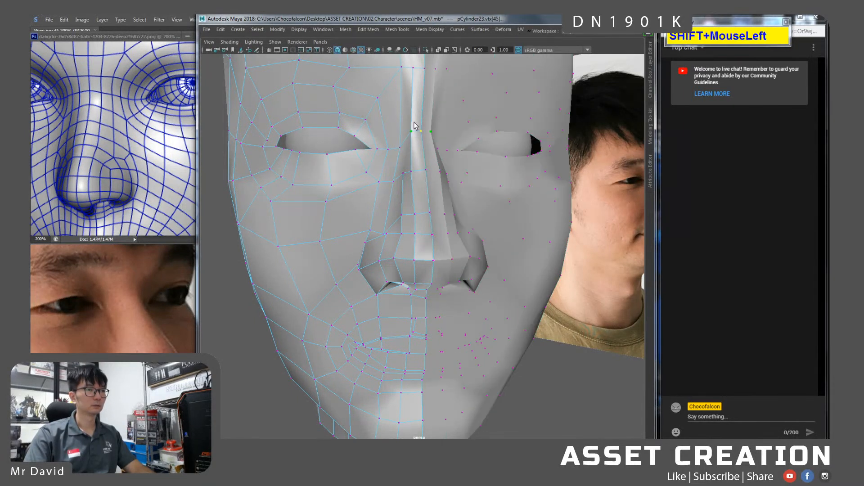
key("3")
left_click_drag(416, 98, 443, 144)
left_click(444, 143)
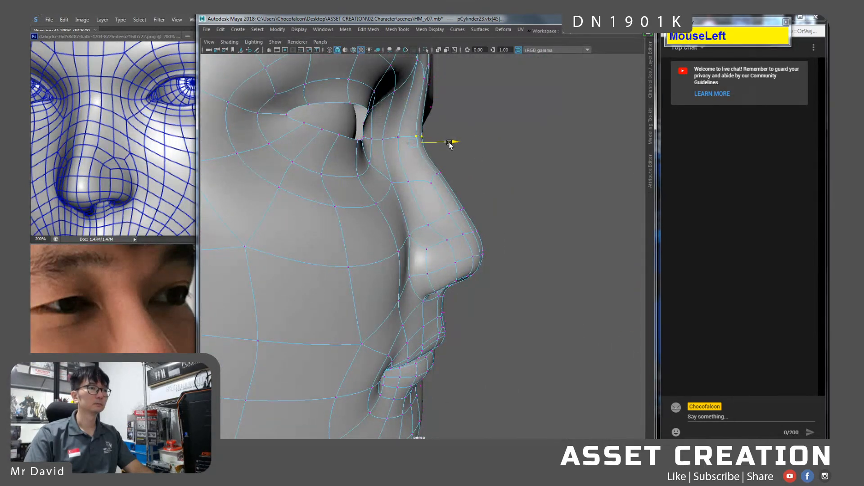
Examine the underside of the nose and the nostril openings from below.
right_click_drag(452, 178, 434, 150, "alt")
left_click_drag(434, 151, 420, 202, "alt")
right_click_drag(420, 202, 423, 244, "alt")
left_click_drag(422, 244, 414, 279, "alt")
right_click_drag(413, 199, 432, 187)
scroll(435, 189, "down", 5)
left_click(519, 365)
left_click_drag(432, 290, 477, 288, "alt")
left_click(431, 236)
mouse_move(399, 227)
right_mouse_down("alt")
mouse_move(454, 230)
mouse_move(410, 226)
right_mouse_up("alt")
right_click_drag(443, 227, 471, 229, "alt")
left_click(466, 223)
left_click_drag(441, 238, 482, 229, "alt")
right_click_drag(482, 229, 484, 252, "alt")
mouse_move(484, 252)
left_mouse_down("alt")
mouse_move(478, 243)
mouse_move(490, 246)
left_mouse_up("alt")
middle_click_drag(491, 245, 478, 234, "alt")
Shift the two inner nostril vertices sideways to widen the cavity toward the nostril wing.
left_click(394, 152)
left_click(422, 180, "shift")
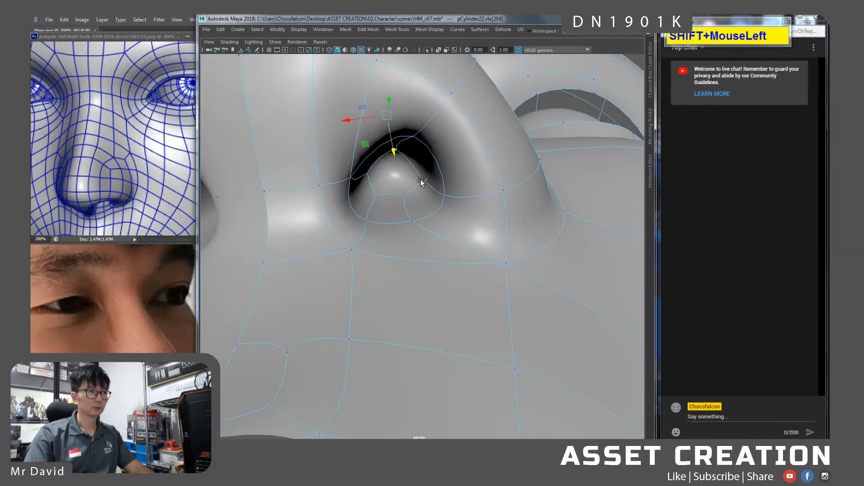
left_click_drag(384, 155, 390, 156)
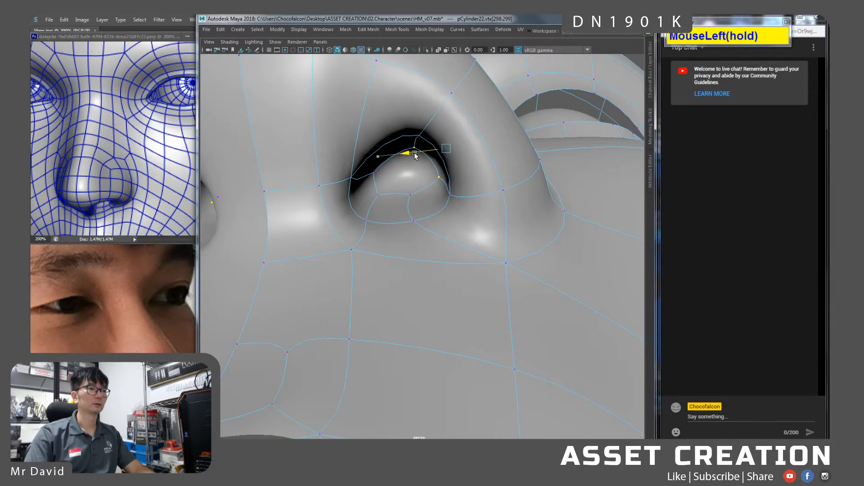
right_click_drag(411, 178, 410, 156, "alt")
Try deleting the face that closes the nostril cavity, and undo the deletion.
left_click_drag(397, 201, 398, 221, "alt")
left_click(410, 231)
left_click_drag(400, 225, 434, 223, "alt")
right_click_drag(437, 211, 438, 231)
left_click(435, 216)
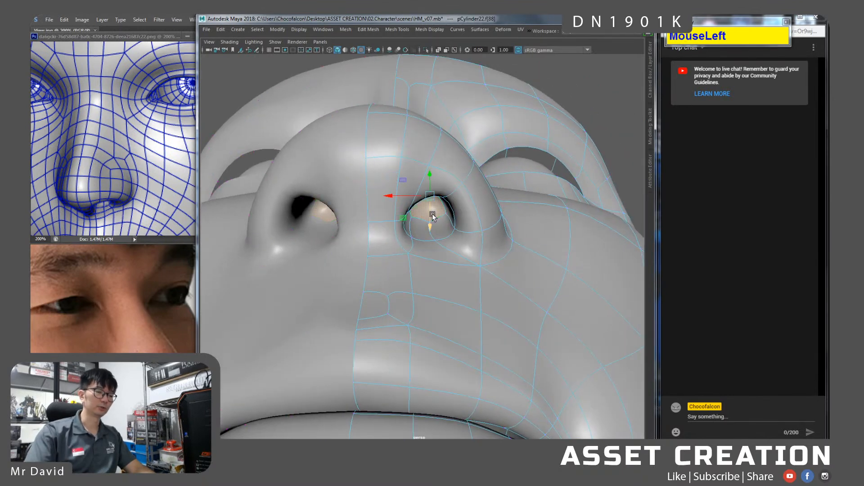
key("Delete")
left_click_drag(435, 215, 436, 201, "alt")
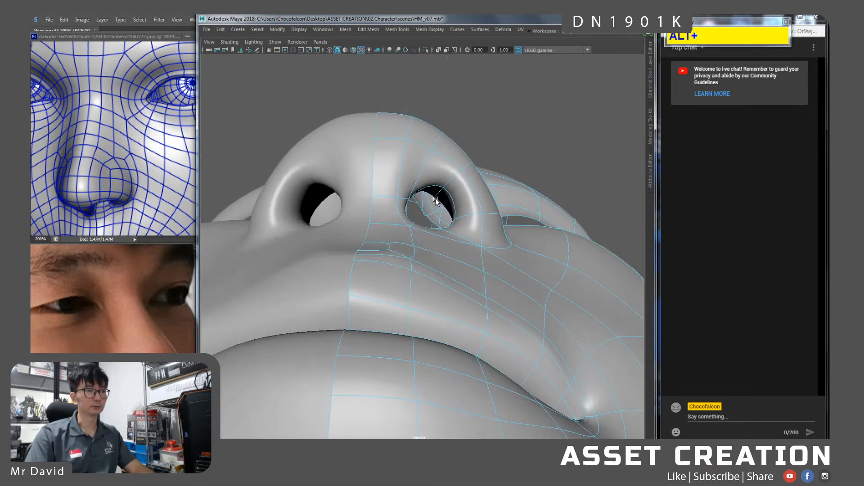
key("ctrl+z")
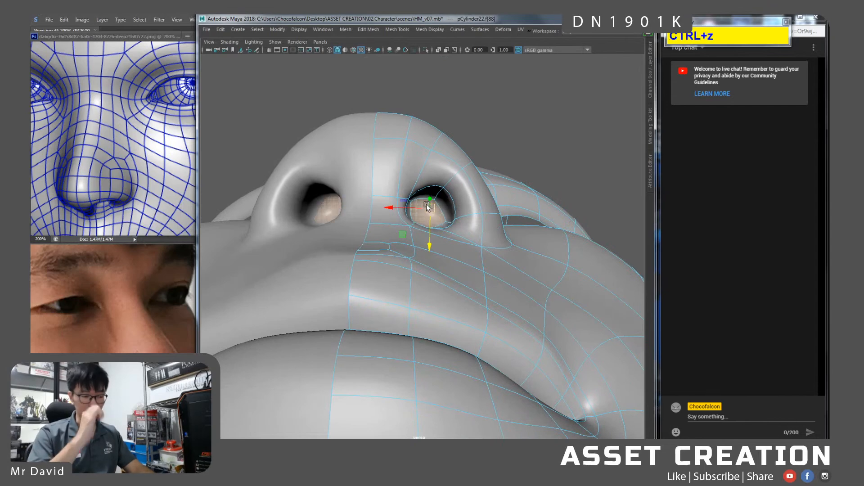
Select the edges at the base of the columella beside the nostril and connect them.
left_click_drag(420, 227, 422, 207, "alt")
right_click_drag(422, 207, 421, 171, "shift")
left_click_drag(429, 212, 425, 255, "alt")
middle_click_drag(425, 255, 409, 212, "alt")
right_click_drag(386, 228, 387, 187)
left_click(387, 185)
left_click(399, 212, "shift")
mouse_move(399, 212)
left_mouse_down("alt")
mouse_move(386, 194)
mouse_move(408, 198)
left_mouse_up("alt")
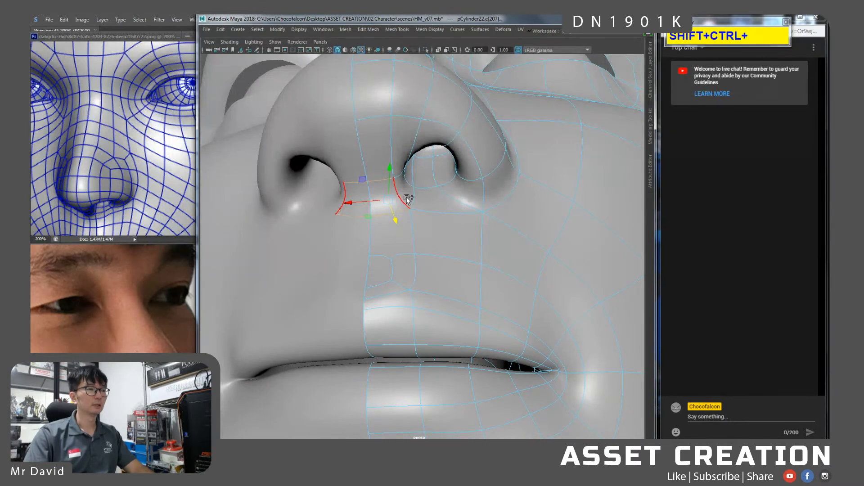
Connect the new vertex at the columella base to the philtrum vertex below it.
right_click_drag(401, 193, 385, 209)
left_click(386, 208, "shift")
left_click(389, 257, "shift")
key("ctrl+shift+w")
mouse_move(387, 235)
left_mouse_down("alt")
mouse_move(386, 222)
mouse_move(349, 240)
mouse_move(395, 245)
left_mouse_up("alt")
left_click(389, 236)
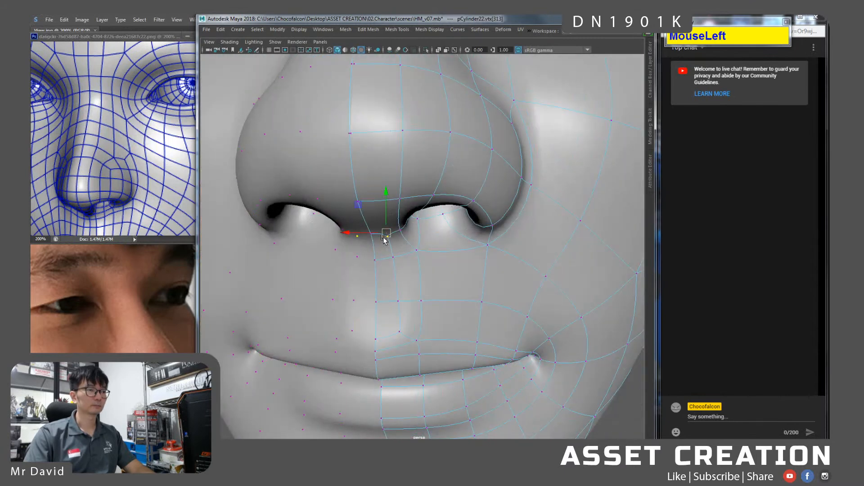
Connect the edges running from the underside of the nose tip around the nostril rim.
key("q")
right_click_drag(381, 217, 380, 194)
left_click_drag(380, 194, 387, 206, "alt")
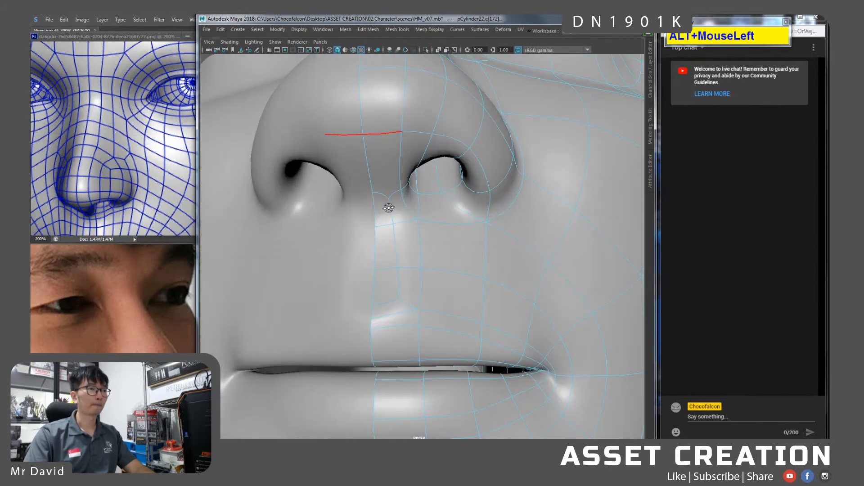
left_click(396, 161)
left_click(454, 152, "shift")
left_click(461, 158, "shift")
key("ctrl+shift+w")
Try connecting the vertex beside the nostril to the columella base vertex, and undo the attempt.
right_click_drag(404, 153, 371, 153)
left_click(404, 165)
left_click(384, 199, "shift")
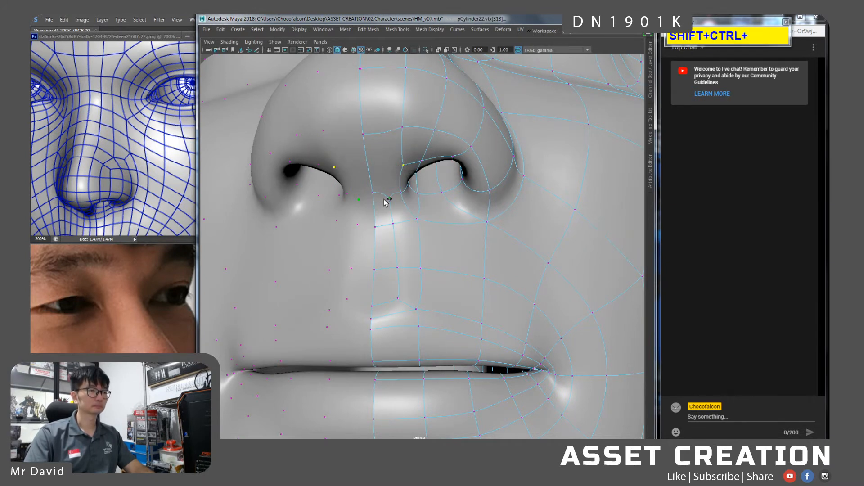
left_click_drag(395, 187, 398, 150, "alt")
left_click(397, 143)
key("ctrl+z")
key("ctrl+z")
Undo the last changes, then try connecting the columella's centre edge with the edges running around both nostrils.
right_click_drag(367, 138, 366, 123)
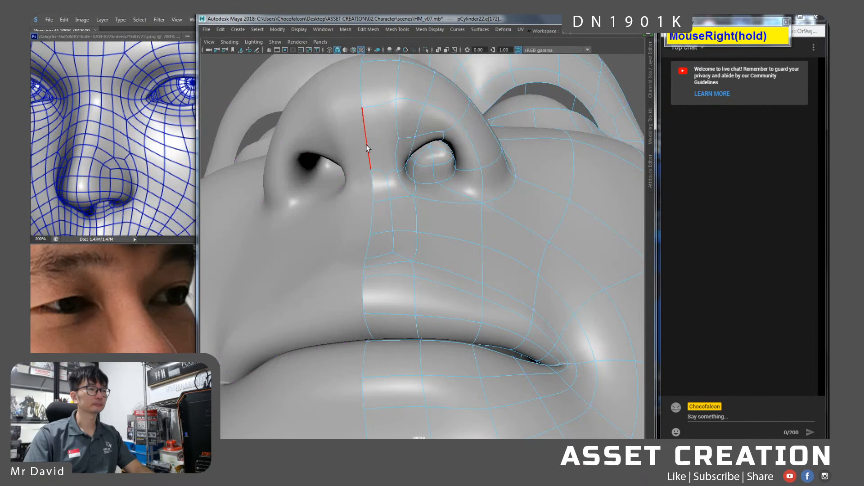
key("ctrl+z")
key("ctrl+z")
key("ctrl+z")
right_click_drag(380, 137, 380, 112)
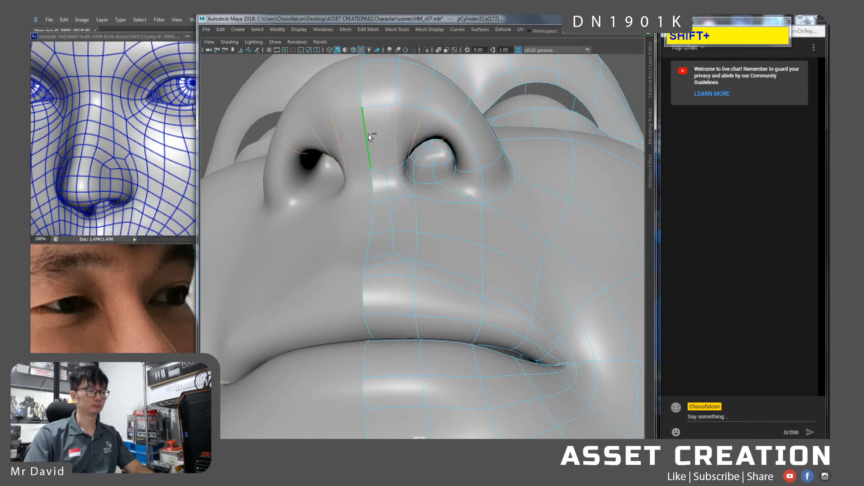
key("ctrl+shift+w")
Select the horizontal edges running across the columella to the nostril rims and delete them.
left_click_drag(391, 146, 406, 157, "alt")
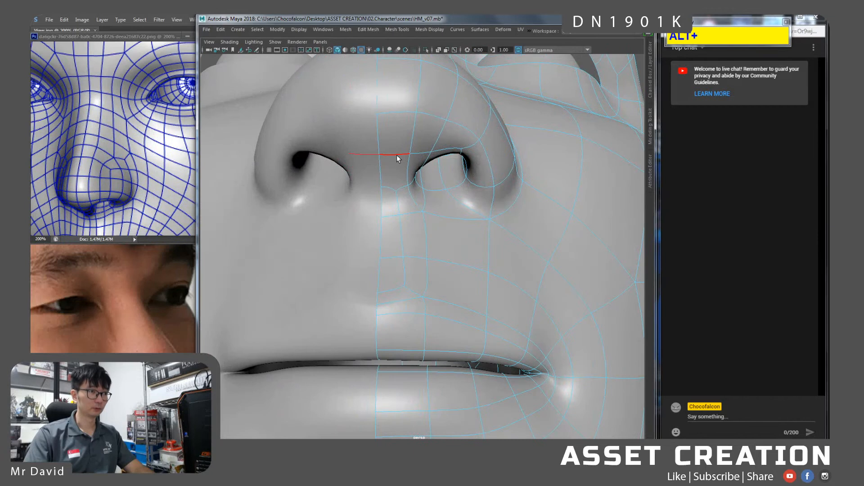
left_click(396, 155)
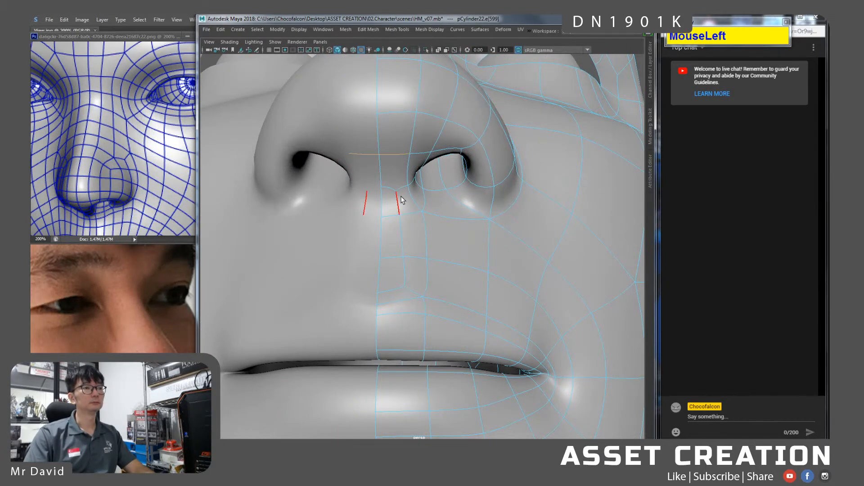
mouse_move(387, 171)
left_mouse_down("alt")
mouse_move(395, 188)
mouse_move(378, 199)
mouse_move(325, 167)
mouse_move(398, 182)
left_mouse_up("alt")
left_click_drag(446, 156, 414, 163)
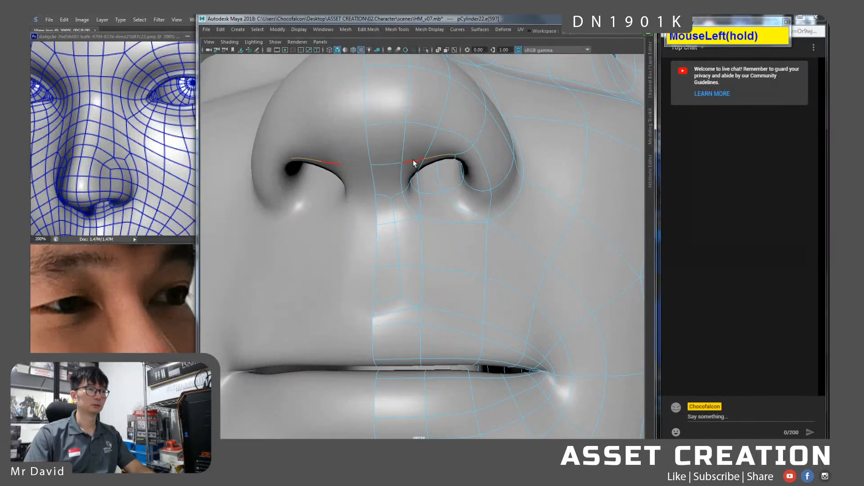
right_click_drag(415, 174, 411, 170, "alt")
left_click_drag(411, 170, 426, 213, "alt")
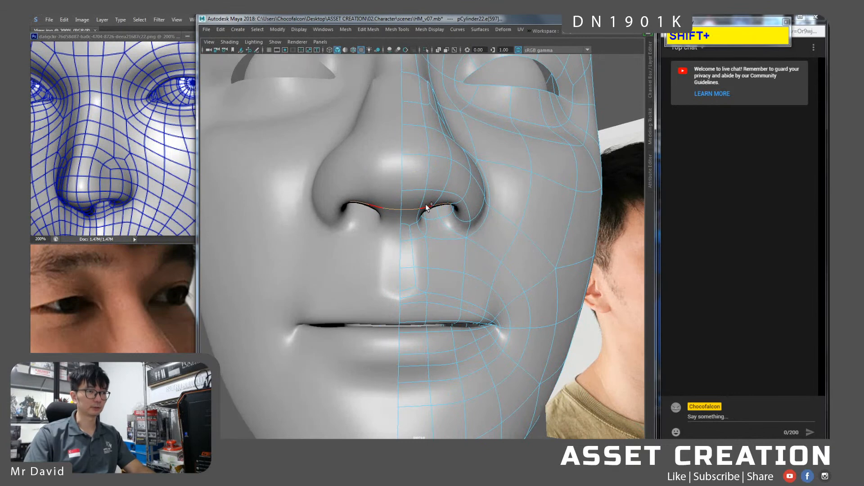
left_click(428, 177)
key("ctrl+z")
key("BackSpace")
Reposition the vertex beside the centre line under the nose tip, working from the side view with smoothing off.
left_click_drag(419, 180, 426, 205, "alt")
right_click_drag(409, 207, 388, 208)
left_click_drag(425, 221, 402, 218, "alt")
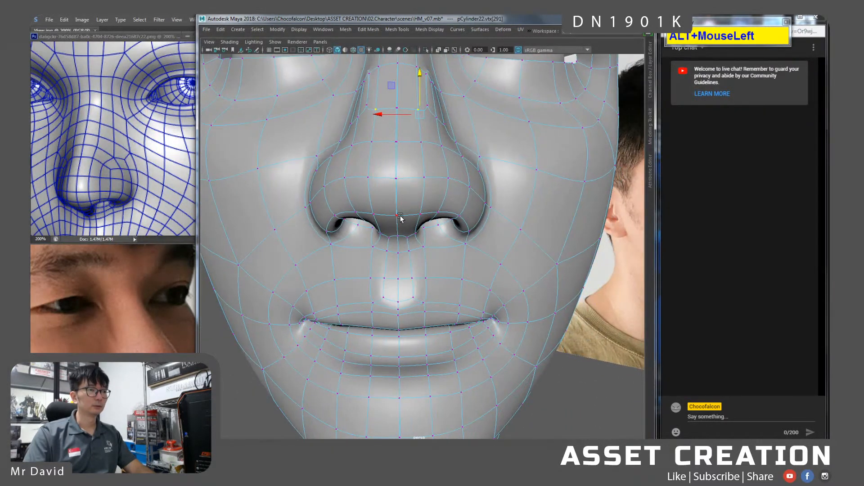
key("space")
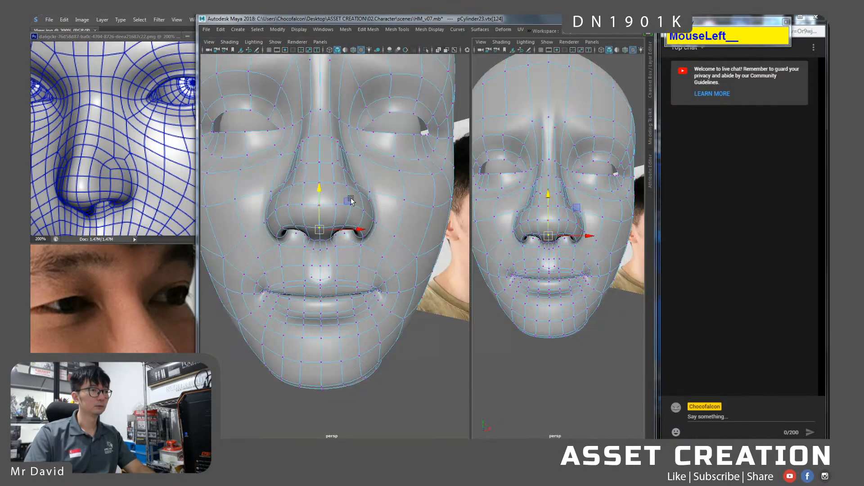
key("space")
left_click_drag(381, 219, 385, 224)
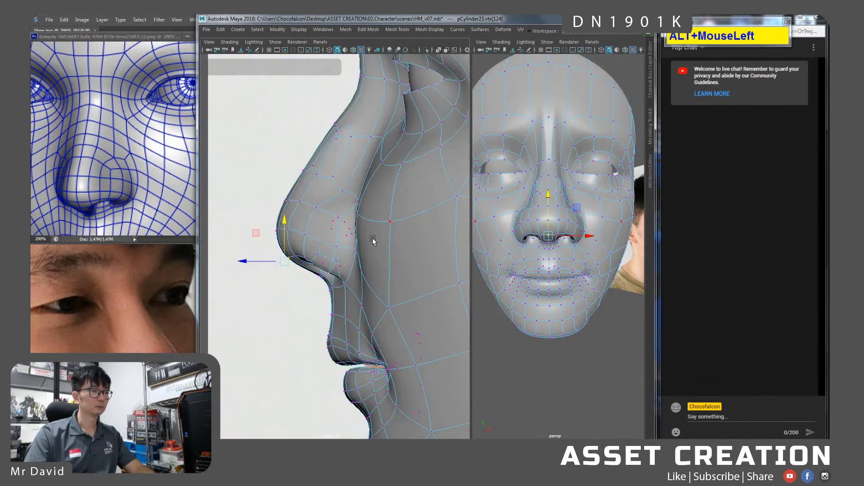
right_click_drag(385, 224, 373, 270, "alt")
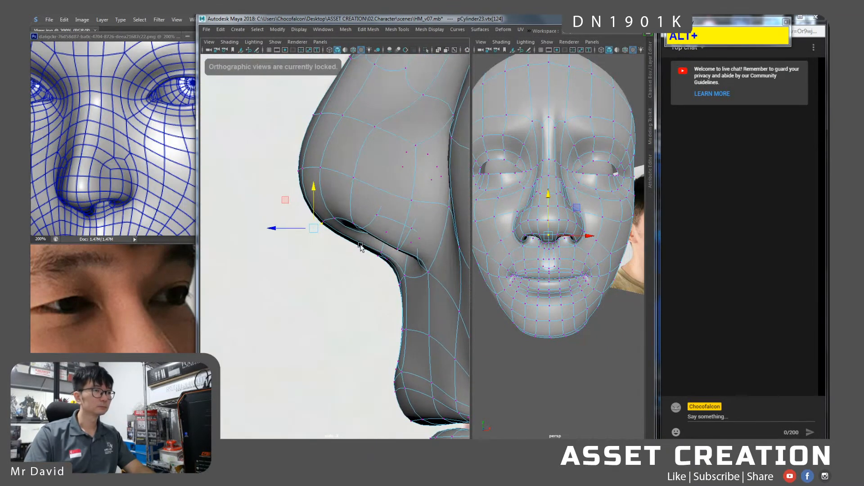
left_click(338, 219)
key("1")
left_click_drag(358, 200, 355, 201)
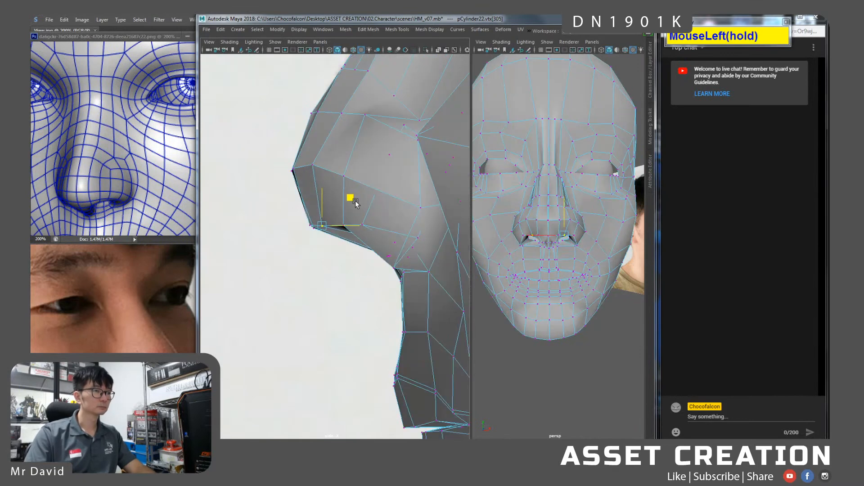
Adjust the centre vertex under the nose tip along the profile and restore the smoothed display.
right_click_drag(354, 234, 350, 349, "alt")
right_click_drag(306, 198, 308, 223, "alt")
middle_click_drag(308, 223, 347, 240, "alt")
left_click(330, 208)
left_click_drag(306, 202, 272, 176)
middle_click_drag(271, 175, 194, 118, "alt")
key("3")
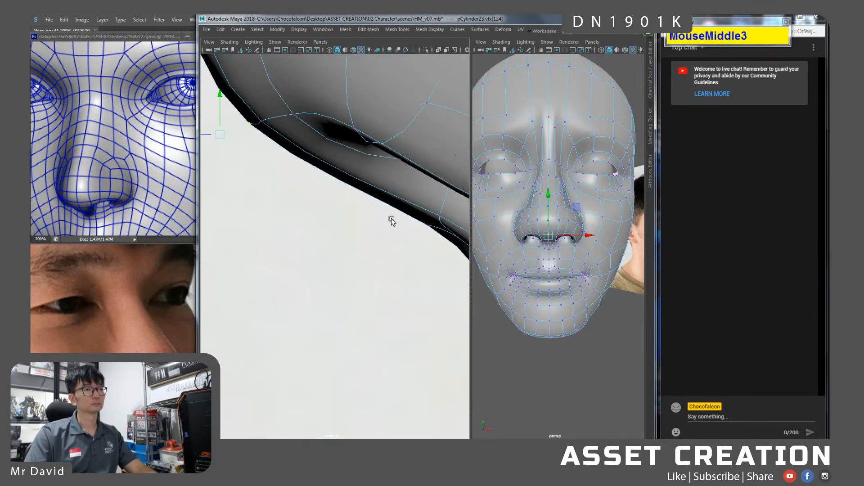
middle_click_drag(412, 222, 382, 212, "alt")
right_click_drag(430, 206, 386, 223, "alt")
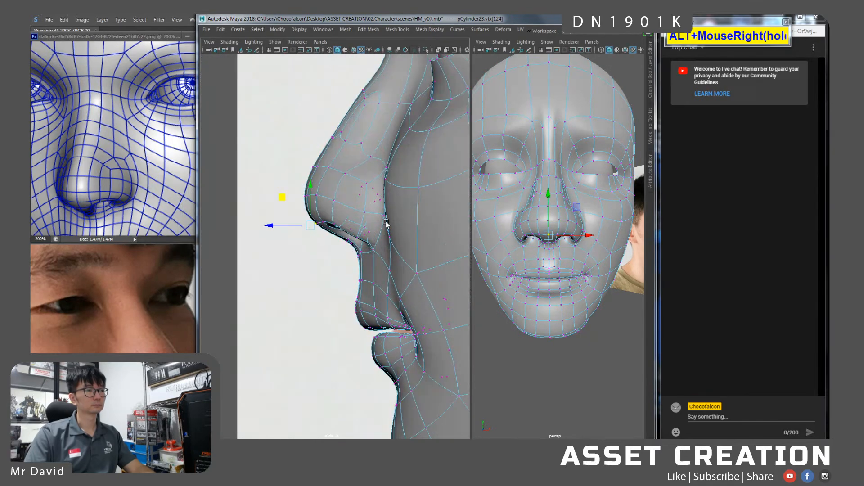
Connect the columella base vertex beside the centre line to the side vertex under the nose tip.
key("space")
left_click_drag(501, 224, 437, 223, "alt")
right_click_drag(438, 224, 424, 219, "alt")
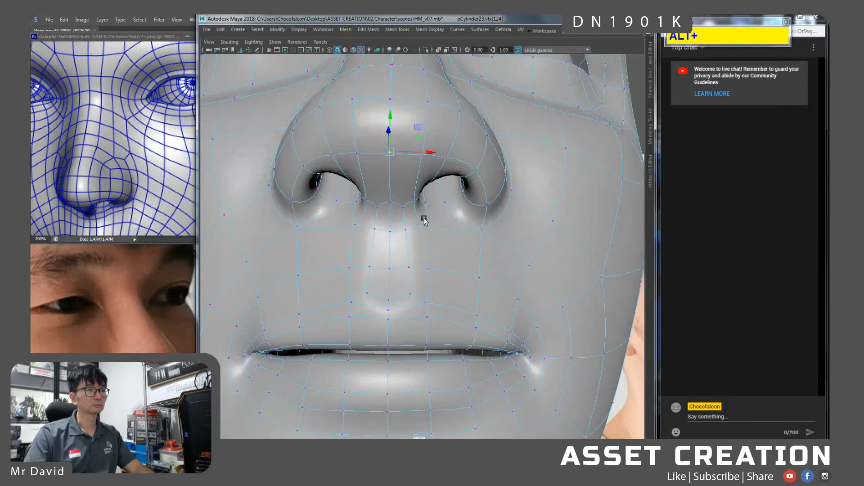
left_click(401, 206)
left_click(421, 156, "shift")
key("ctrl+shift+w")
Try connecting the columella's side edges with the edges around the nostril rims, and undo the attempt.
left_click_drag(405, 179, 428, 171, "alt")
right_click_drag(428, 171, 408, 145)
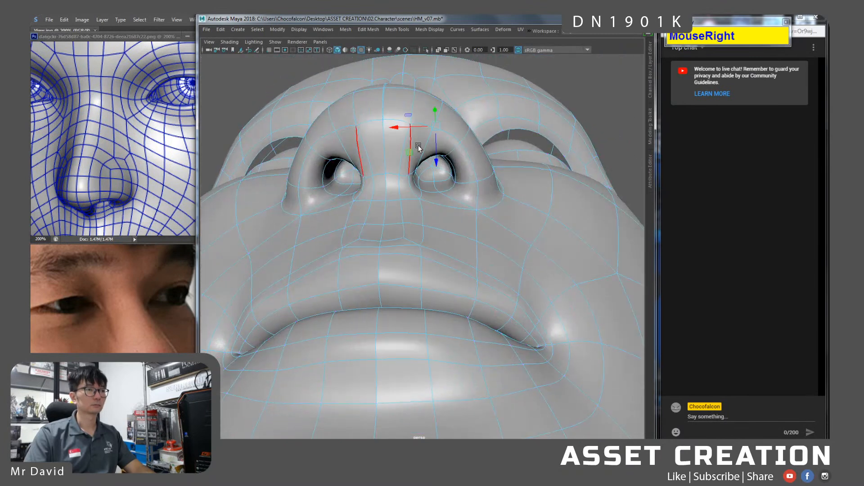
key("q")
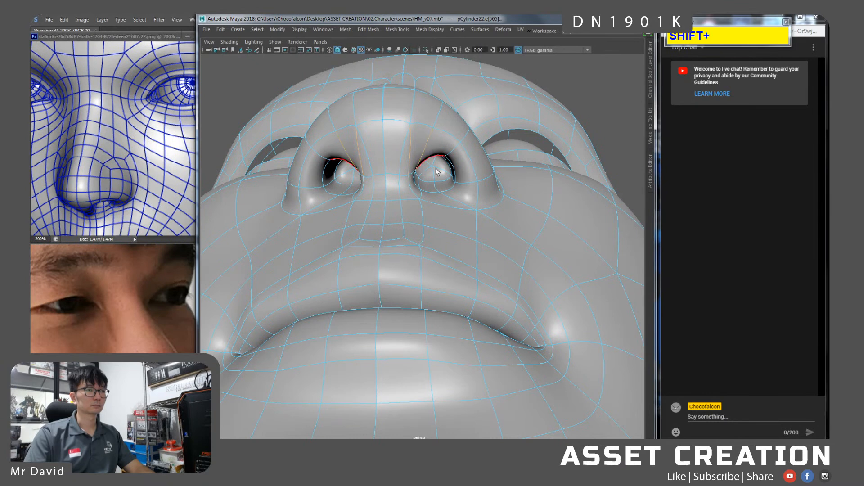
left_click_drag(439, 181, 414, 186, "alt")
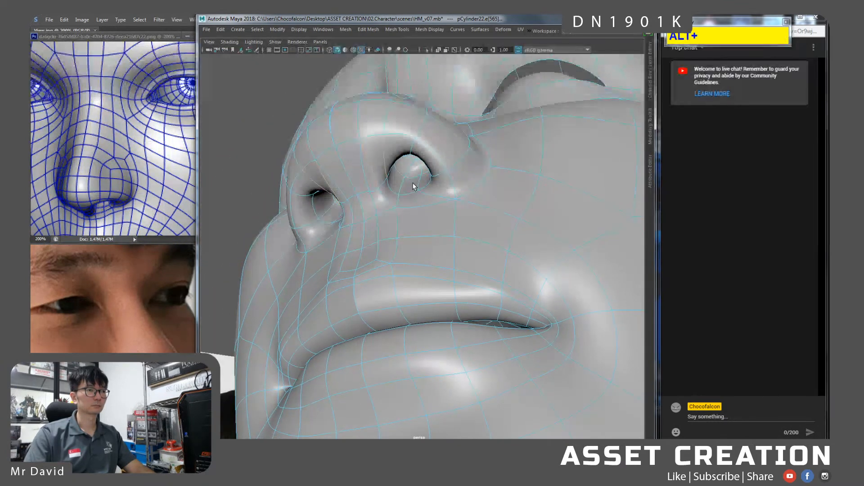
left_click_drag(415, 150, 430, 182, "alt")
key("ctrl+shift+w")
right_click_drag(430, 182, 421, 184, "alt")
left_click_drag(421, 184, 416, 187, "alt")
right_click_drag(417, 188, 411, 183, "alt")
left_click_drag(410, 183, 422, 189, "alt")
key("ctrl+z")
Select the columella's centre and side edges and connect them with a new edge row across it.
left_click(423, 153, "shift")
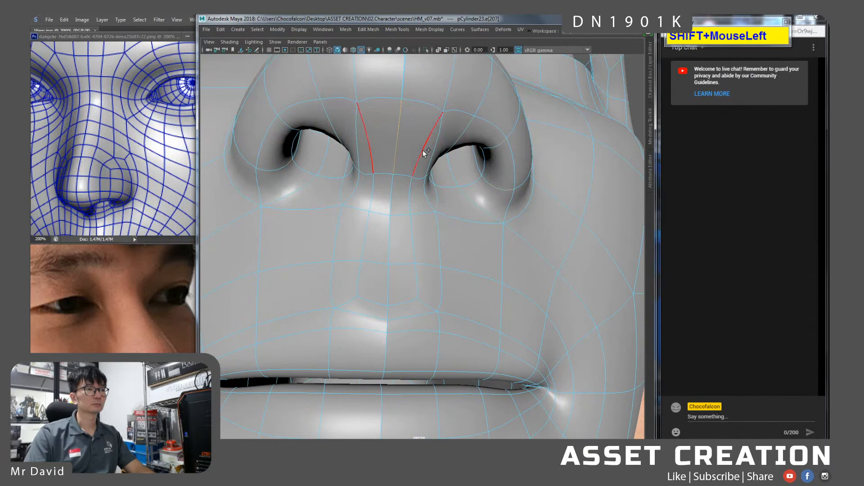
left_click(406, 144)
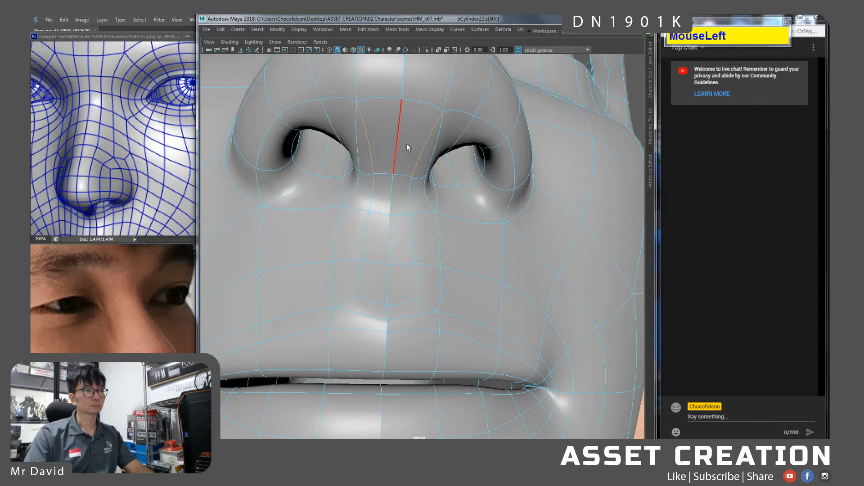
key("ctrl+shift+w")
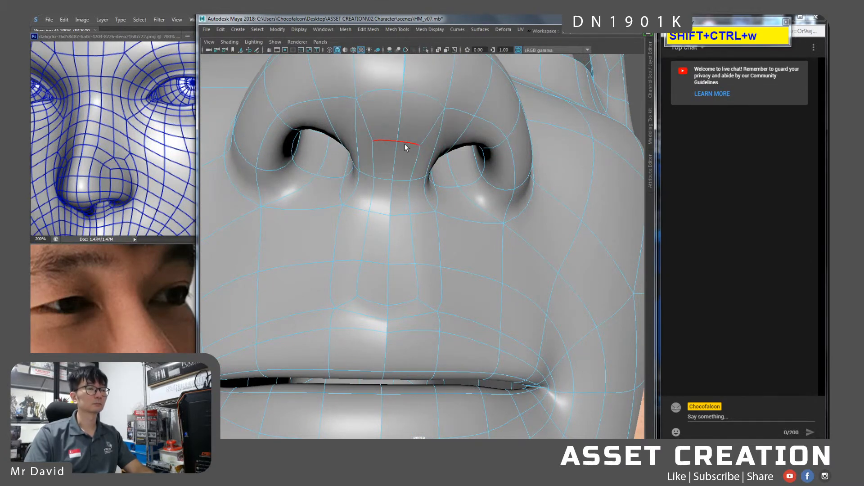
Try scaling the new edge across the columella horizontally, and undo the change.
left_click(406, 144)
left_click_drag(407, 152, 403, 176, "alt")
key("alt+r")
key("ctrl+z")
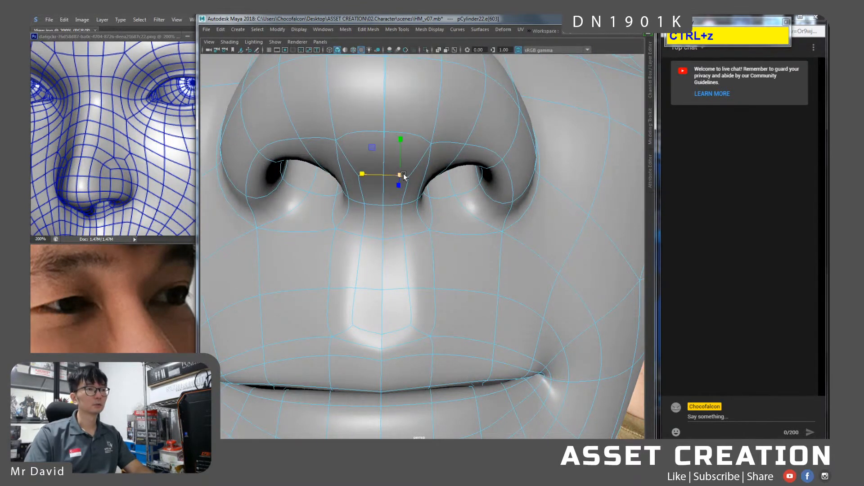
Pull the new side vertices of the columella inward toward the centre line, using the unsmoothed display.
right_click_drag(404, 177, 396, 185)
left_click(386, 184)
key("w")
key("1")
left_click_drag(387, 177, 377, 177)
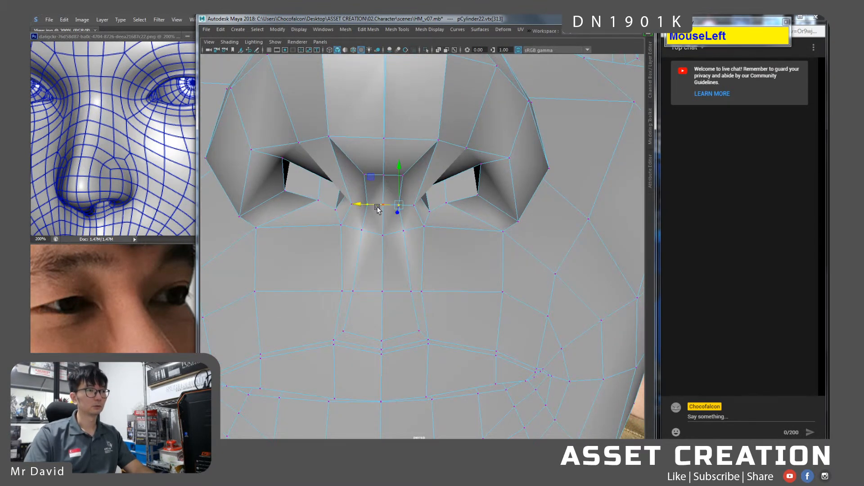
key("3")
Select the vertices along the lower columella and reposition them as a group to refine its side profile.
right_click_drag(405, 207, 405, 208, "alt")
left_click_drag(405, 209, 439, 214, "alt")
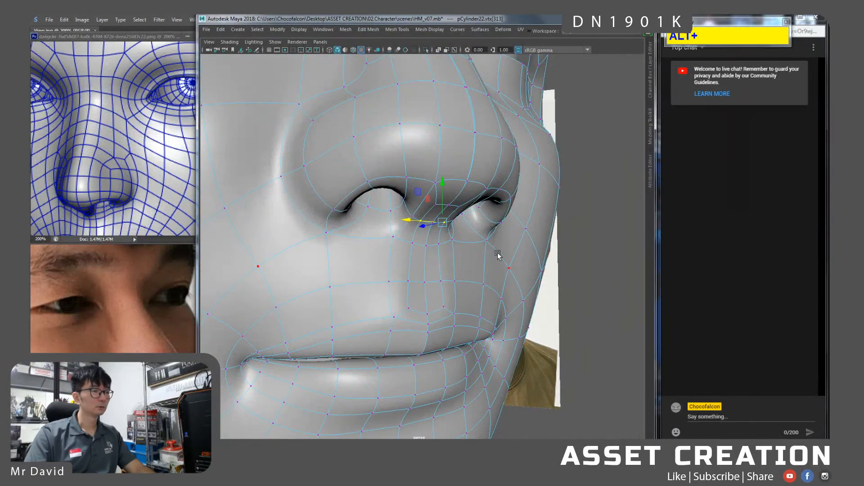
left_click_drag(447, 257, 446, 251, "alt")
left_click(431, 217)
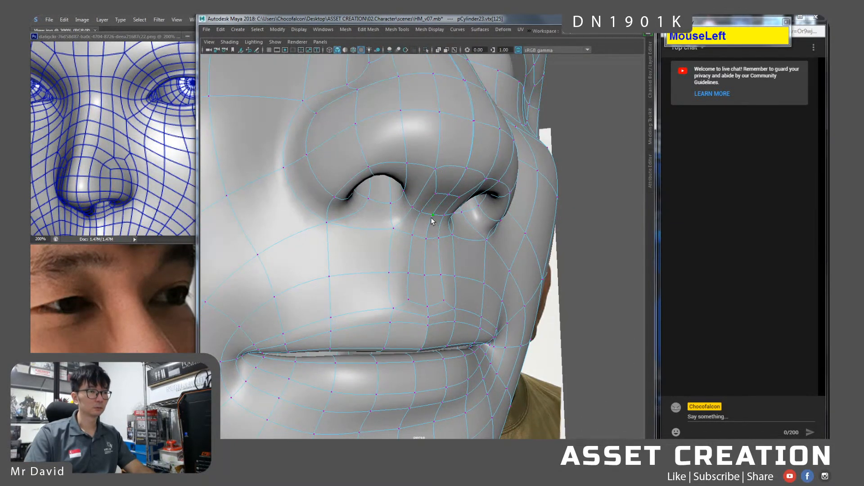
left_click(421, 214, "shift")
left_click_drag(417, 231, 450, 242, "alt")
left_click_drag(474, 191, 394, 228)
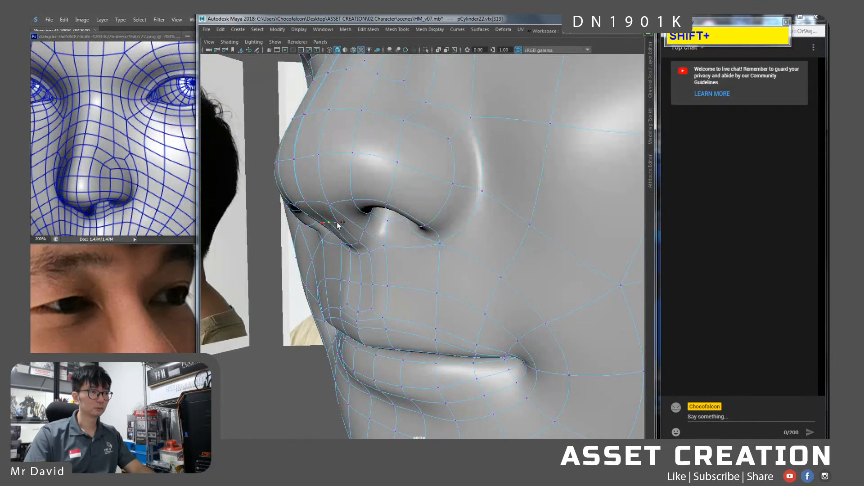
left_click_drag(333, 196, 343, 217)
middle_click_drag(343, 218, 431, 232, "alt")
right_click_drag(431, 231, 450, 245, "alt")
left_click_drag(450, 245, 416, 236, "alt")
right_click_drag(416, 236, 459, 257, "alt")
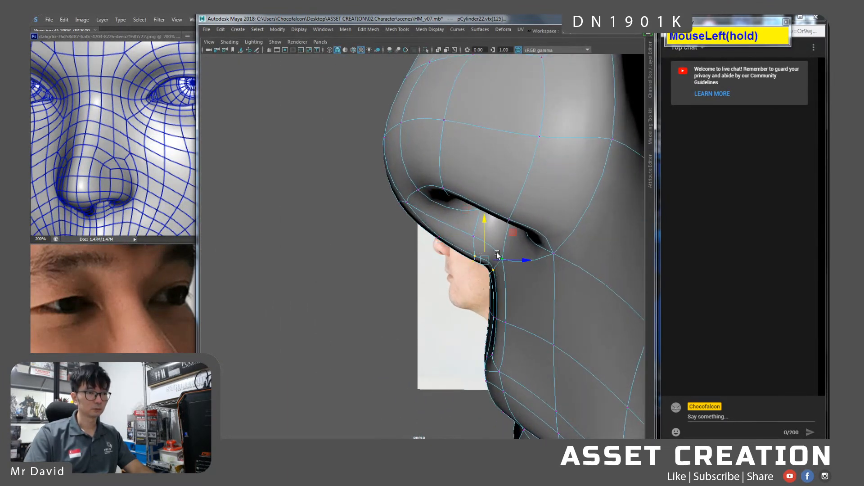
left_click_drag(486, 236, 420, 210)
Select the centre-line vertices of the nose in the front view and snap them onto the symmetry line.
right_click_drag(451, 199, 469, 187)
left_click_drag(469, 187, 436, 213, "alt")
key("space")
middle_click_drag(430, 179, 425, 194, "alt")
right_click_drag(425, 194, 437, 264, "alt")
right_click(414, 178)
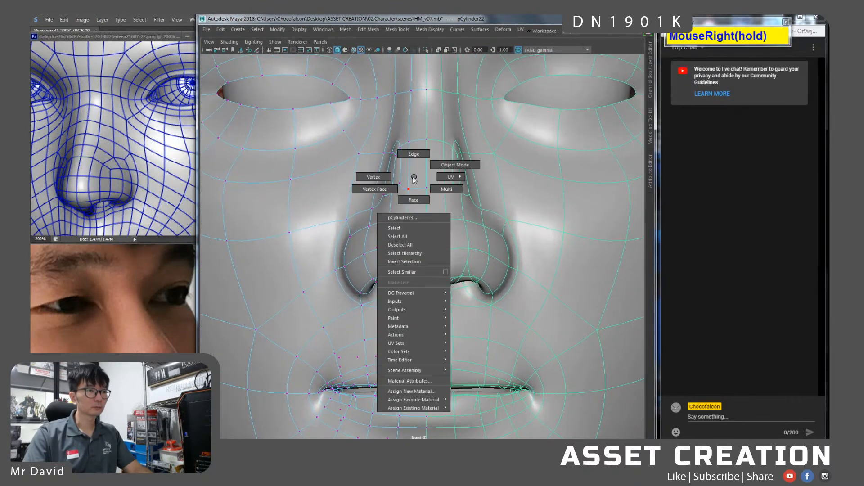
right_click_drag(416, 162, 426, 150)
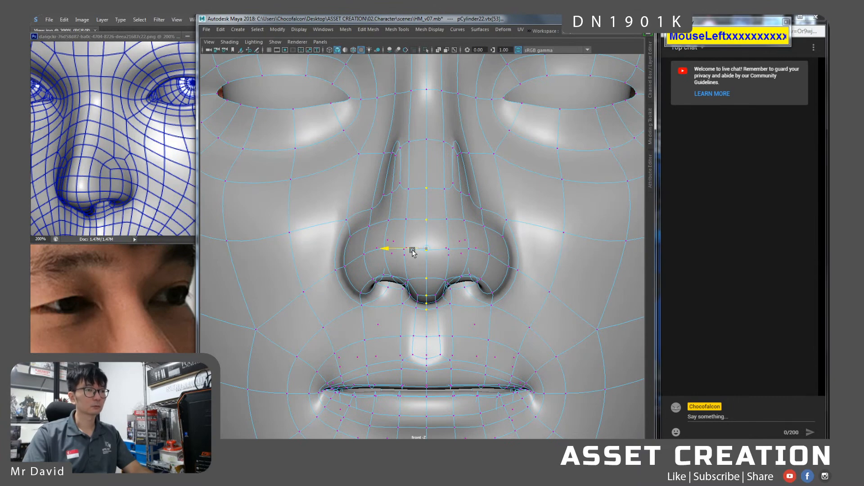
Select the short edges on the side of the nose bridge and delete them together with their vertices.
key("space")
left_click_drag(441, 263, 428, 205)
right_click_drag(427, 205, 451, 203, "alt")
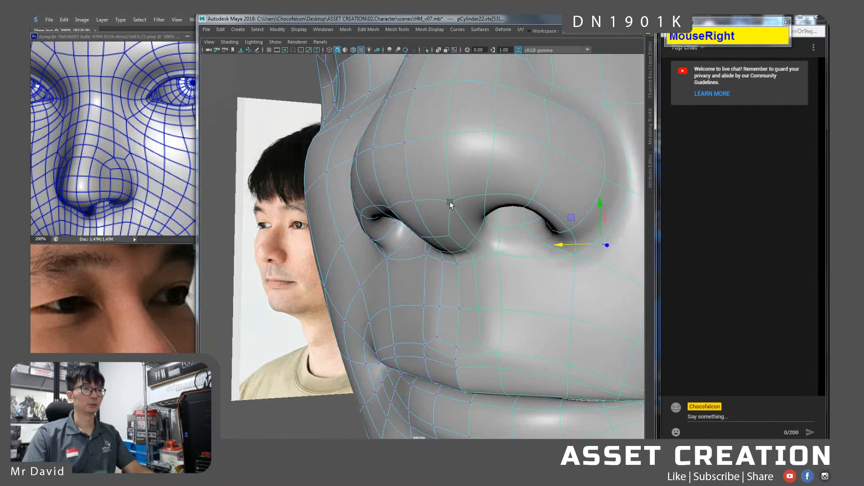
scroll(449, 205, "down", 2)
scroll(449, 205, "down", 2)
left_click_drag(455, 158, 443, 139, "alt")
middle_click_drag(450, 152, 416, 193, "alt")
right_click_drag(417, 193, 426, 209, "alt")
right_click_drag(448, 148, 444, 128)
left_click(434, 141)
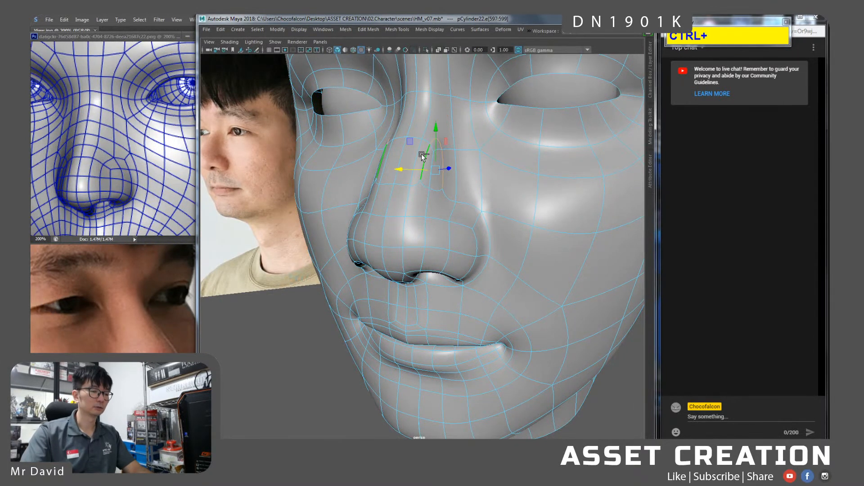
key("ctrl+BackSpace")
Deselect the mesh and examine the whole head's form from several angles.
mouse_move(421, 155)
left_mouse_down("alt")
mouse_move(441, 154)
mouse_move(420, 170)
mouse_move(432, 162)
left_mouse_up("alt")
right_click_drag(397, 194, 431, 183)
left_click(546, 283)
right_click_drag(546, 284, 487, 319, "alt")
left_click_drag(486, 319, 398, 339, "alt")
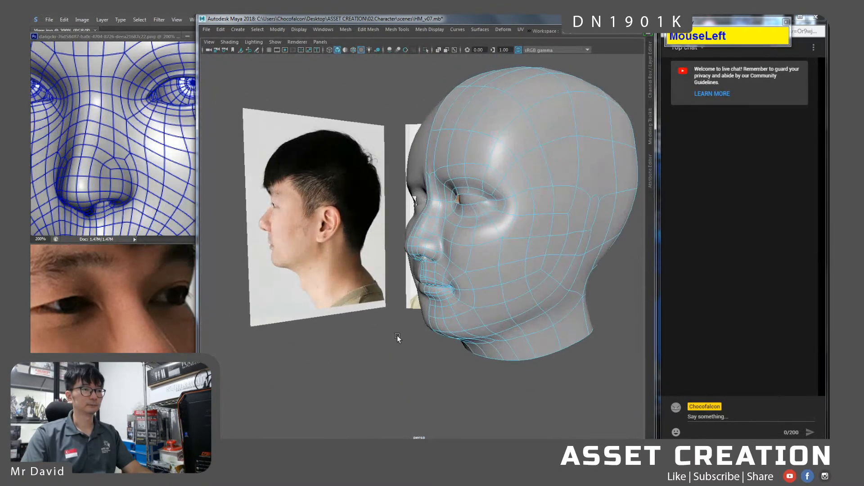
right_click_drag(481, 225, 484, 271)
right_click_drag(513, 219, 514, 217)
left_click_drag(514, 217, 420, 331, "alt")
Switch to Photoshop and examine the nose in the three-quarter reference photo.
middle_click(106, 343)
left_click_drag(106, 344, 237, 351)
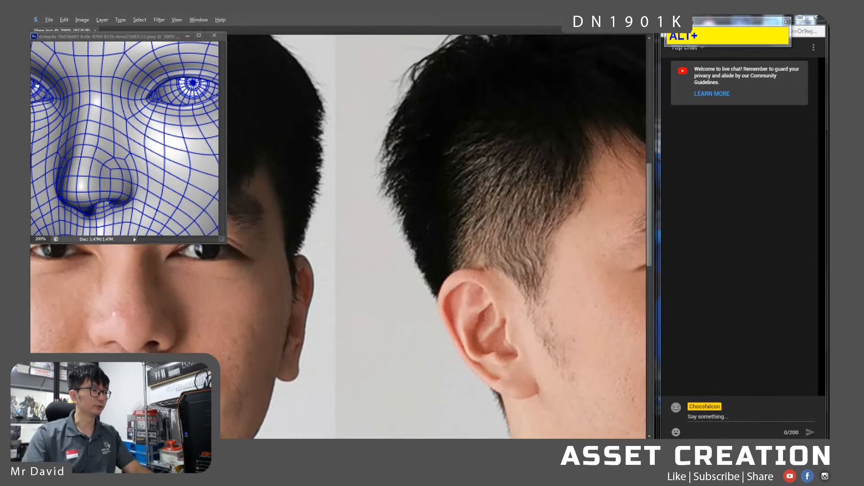
key("alt+Tab")
left_click(164, 342)
left_click_drag(73, 329, 465, 336)
left_click_drag(210, 335, 441, 339)
left_click_drag(190, 347, 247, 351)
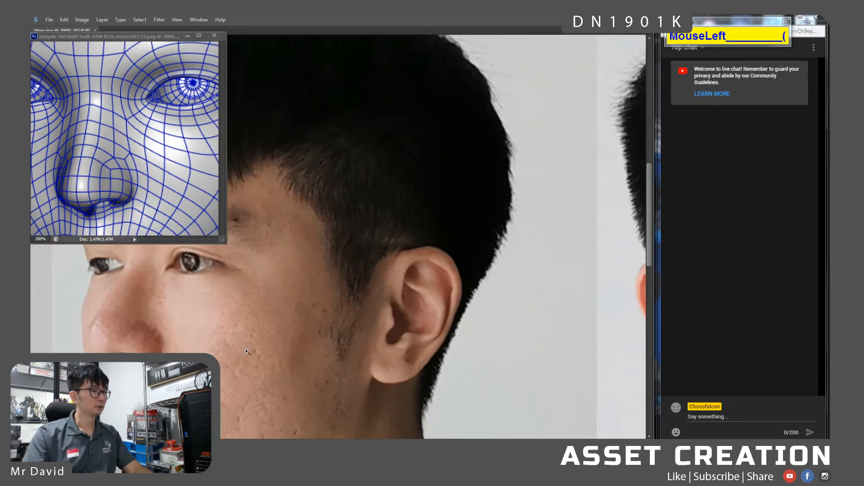
Examine the nose in the front-view reference photo and compare it with the modelled nose in Maya.
key("alt+Tab")
left_click_drag(440, 292, 435, 290, "alt")
left_click(98, 323)
left_click_drag(344, 315, 135, 322)
left_click_drag(486, 328, 185, 328)
left_click_drag(288, 316, 39, 311)
left_click_drag(234, 318, 254, 327)
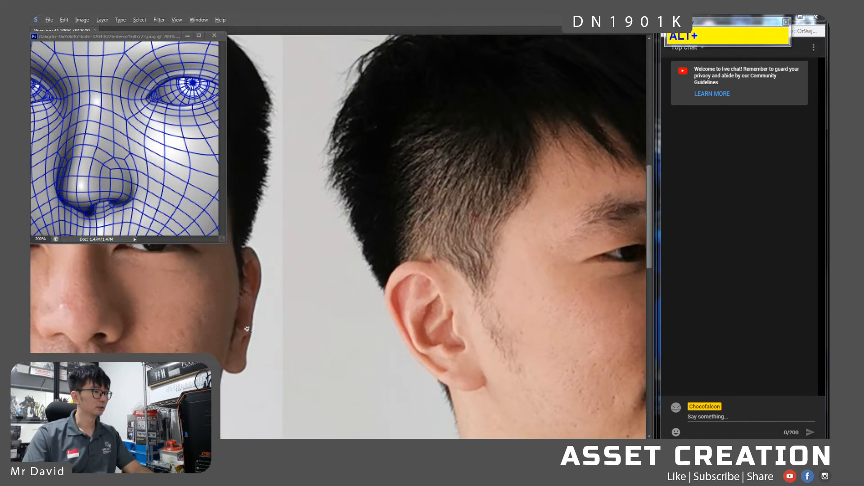
key("alt+Tab")
mouse_move(425, 275)
right_mouse_down("alt")
mouse_move(479, 267)
mouse_move(438, 309)
mouse_move(420, 284)
right_mouse_up("alt")
left_click(436, 257)
left_click_drag(421, 284, 416, 265, "alt")
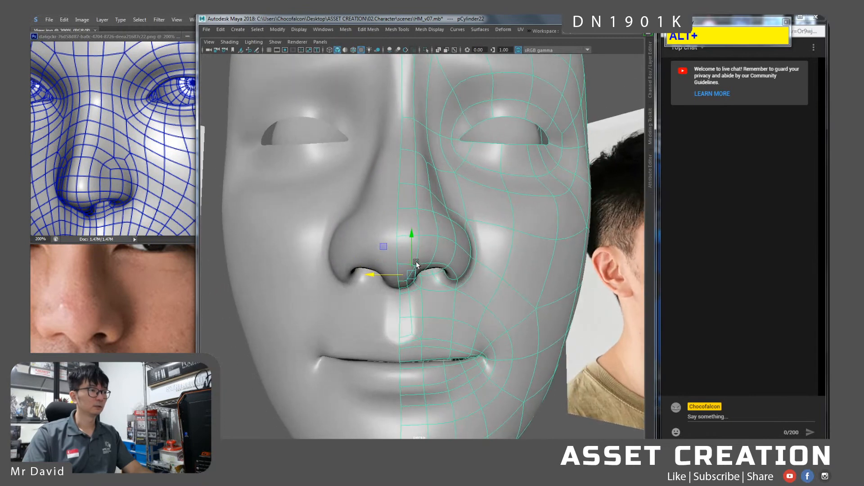
right_click_drag(435, 249, 417, 228)
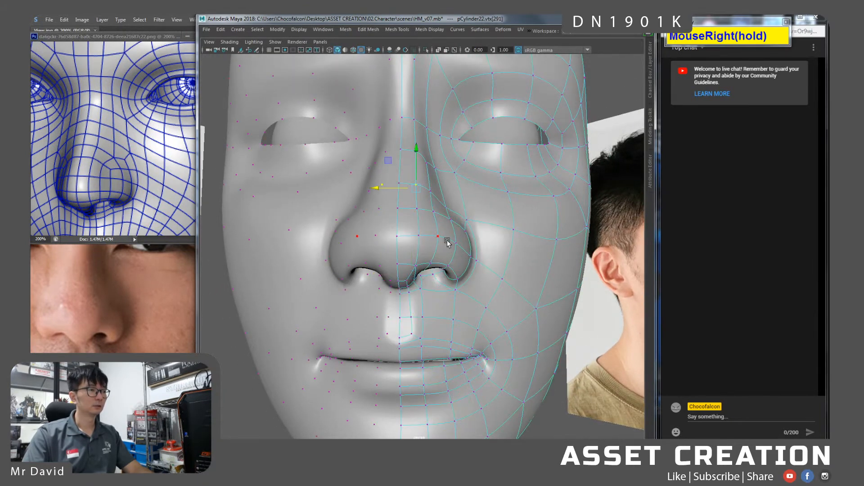
left_click_drag(455, 283, 457, 297, "alt")
key("space")
middle_click_drag(452, 283, 413, 276, "alt")
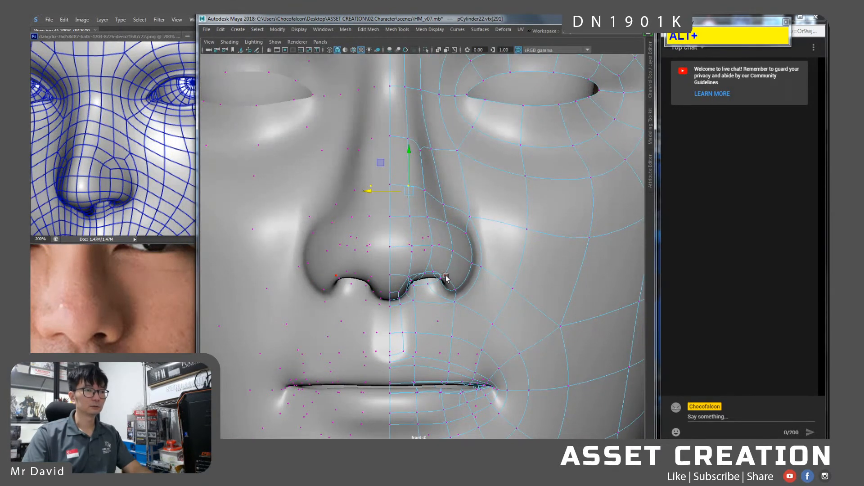
left_click(327, 254)
middle_click_drag(450, 266, 471, 268, "alt")
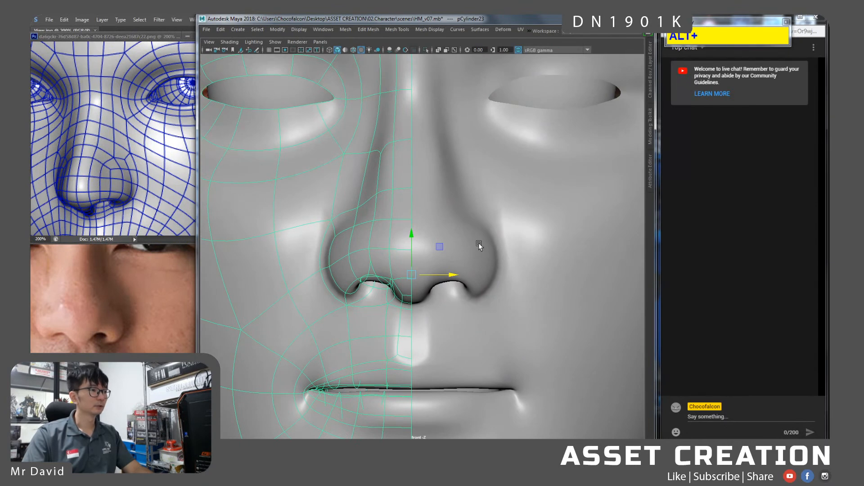
Try moving the inner nostril rim vertex, compare it on the unsmoothed mesh, and undo the last change.
left_click(487, 264)
right_click_drag(488, 268, 448, 228)
key("space")
left_click_drag(448, 229, 447, 218)
right_click_drag(448, 218, 459, 289, "alt")
left_click_drag(459, 290, 457, 285, "alt")
left_click(453, 284)
key("w")
left_click_drag(458, 306, 458, 315, "alt")
left_click_drag(432, 282, 439, 305)
key("alt+1")
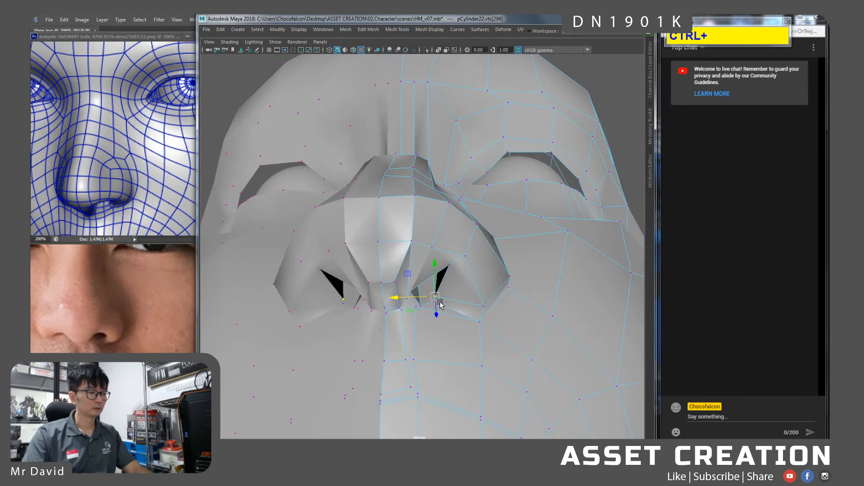
key("ctrl+z")
key("3")
key("q")
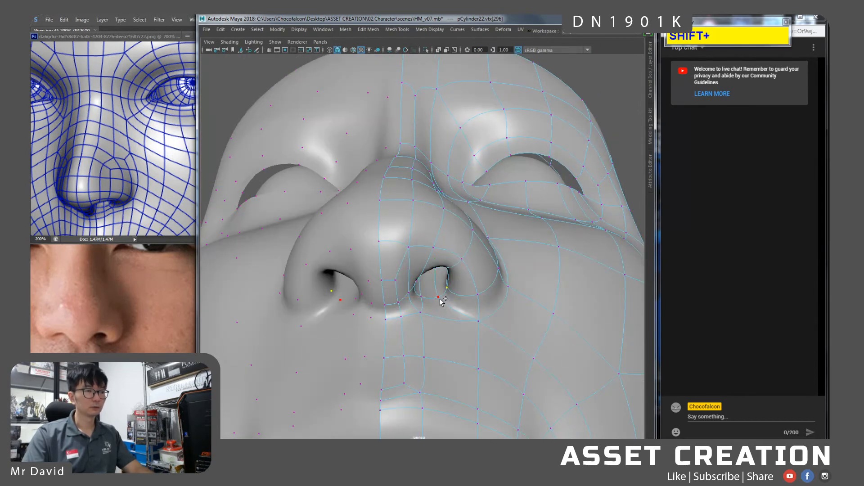
Select the two vertices on the outer side of the nostril opening and move them to reshape the rim.
left_click_drag(440, 292, 457, 269, "alt")
left_click(458, 269)
key("q")
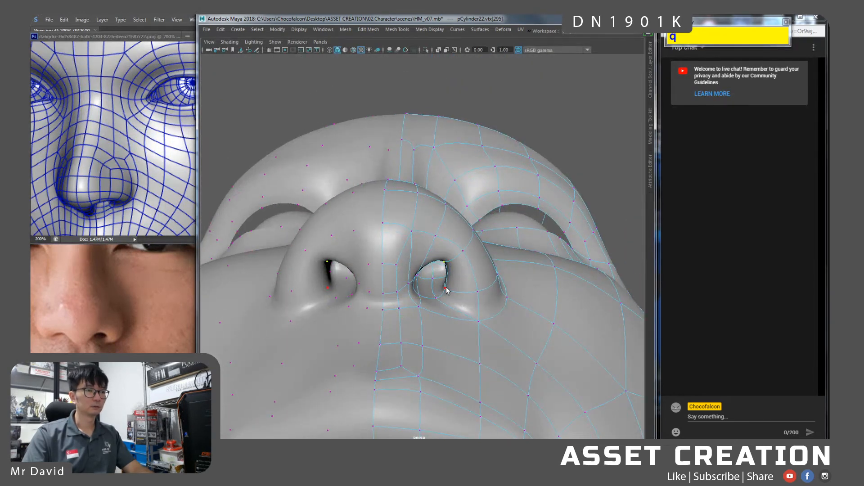
left_click(444, 291, "shift")
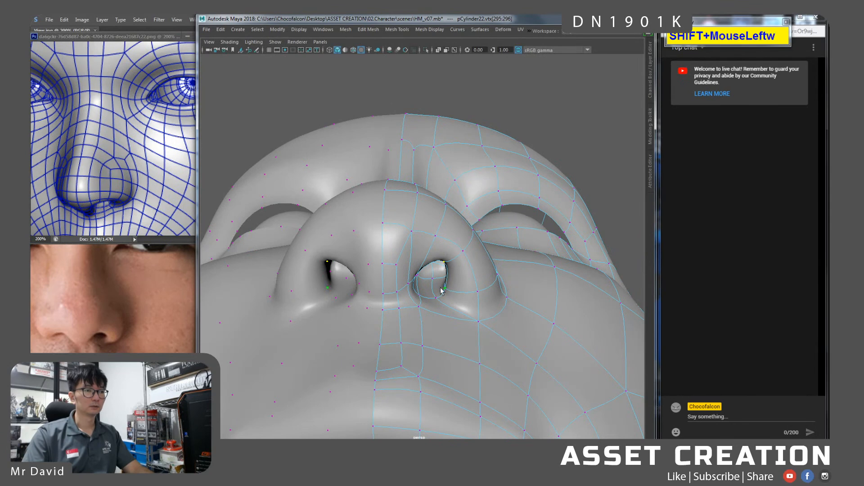
left_click_drag(427, 280, 474, 299)
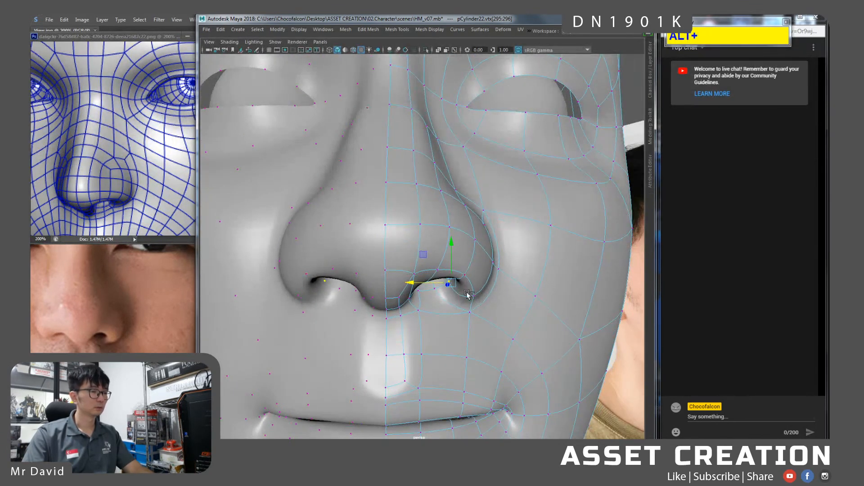
left_click_drag(452, 251, 455, 279)
Move the nostril rim vertex next to the columella sideways, comparing the smoothed and unsmoothed mesh.
right_click_drag(454, 279, 421, 281, "alt")
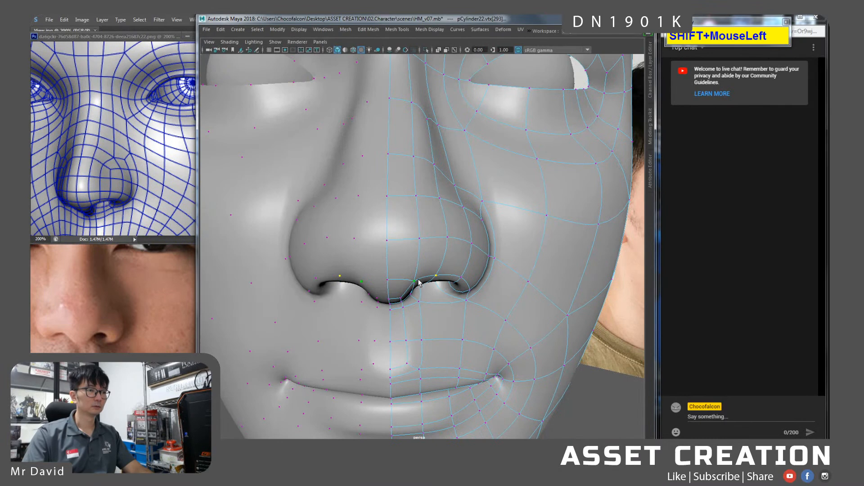
left_click_drag(458, 264, 402, 282, "ctrl")
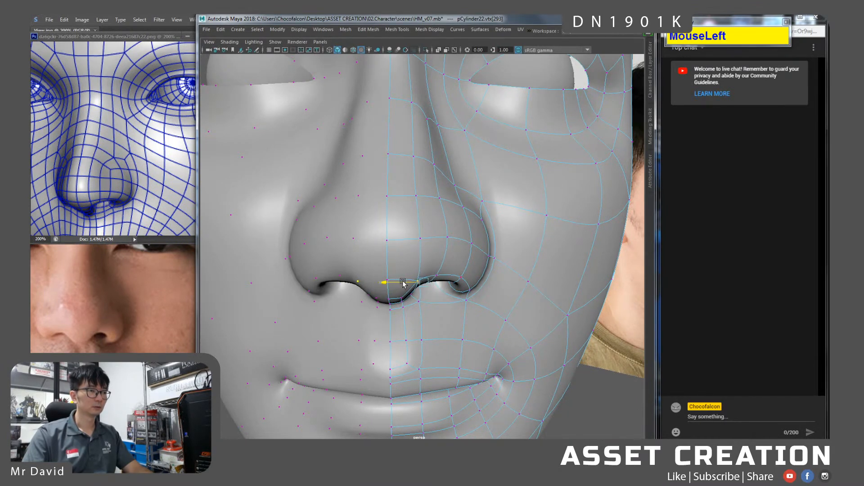
key("1")
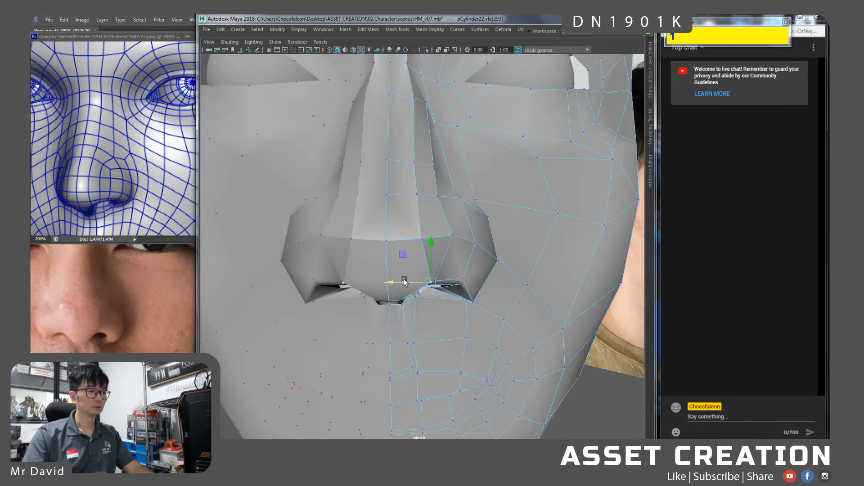
key("3")
left_click_drag(404, 282, 402, 281)
Move the vertices along the outer and upper edge of the nostril wing toward the centre to narrow the wing.
left_click_drag(454, 279, 451, 247, "alt")
key("alt+q")
left_click(426, 256, "shift")
left_click(396, 249, "shift")
key("w")
right_click_drag(451, 247, 459, 264, "alt")
left_click_drag(459, 264, 452, 282, "alt")
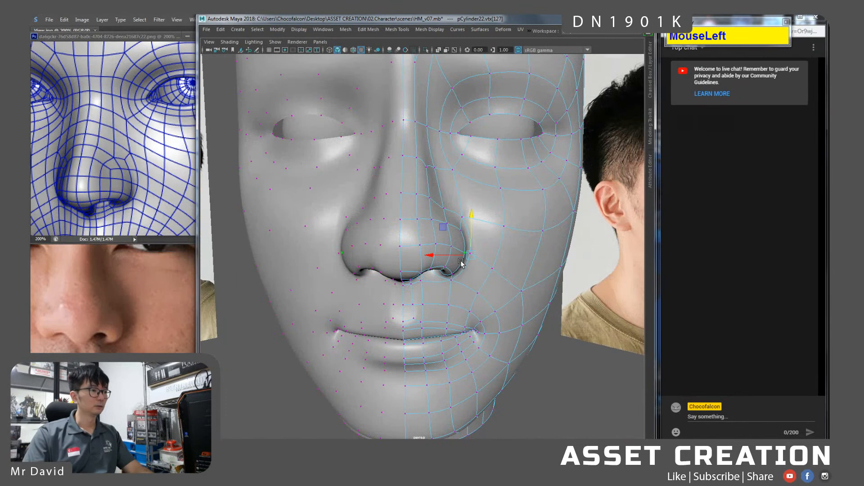
left_click(462, 218, "shift")
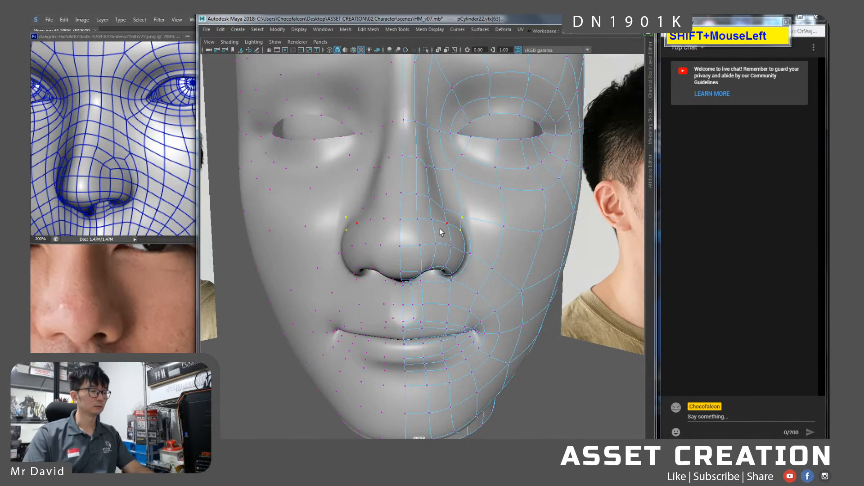
left_click_drag(448, 222, 417, 224)
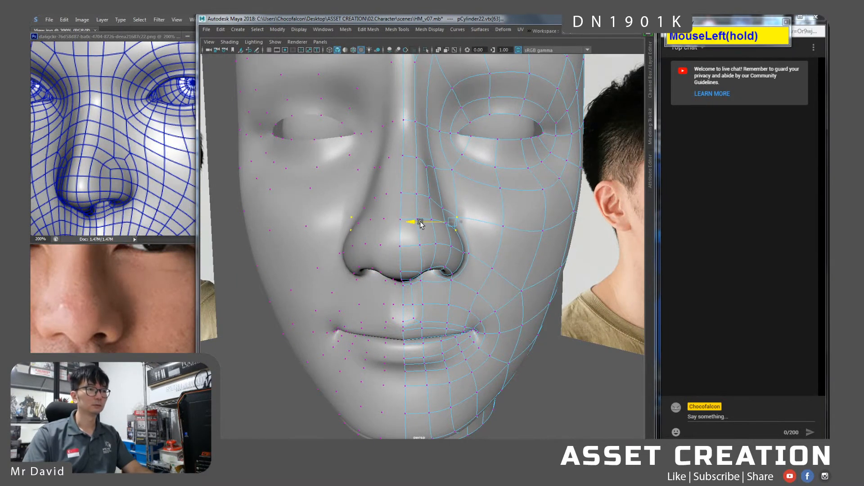
left_click(447, 224, "shift")
left_click(432, 202, "ctrl")
left_click_drag(418, 219, 437, 247)
Select the two vertices on the side of the upper nose bridge beside the inner eye corner and shift them sideways.
left_click(437, 166)
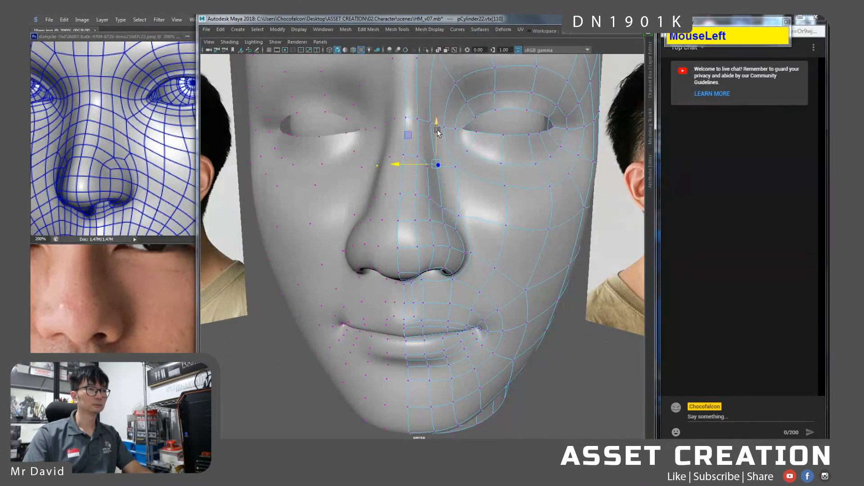
left_click(431, 123, "shift")
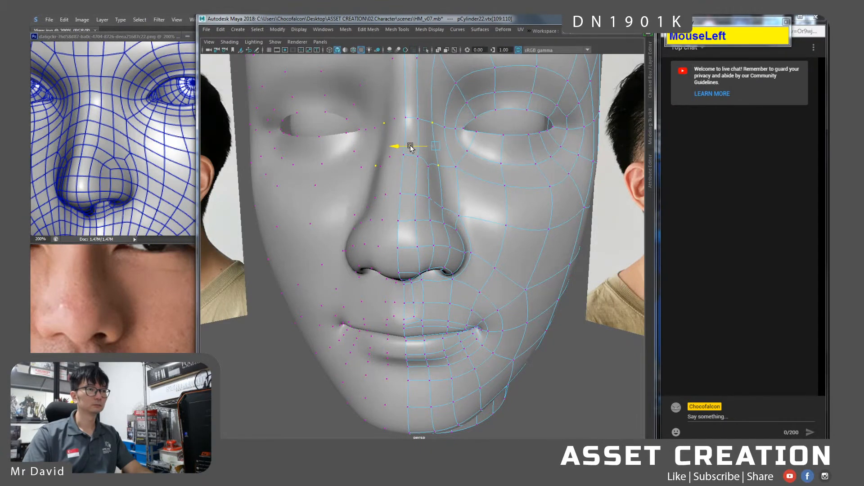
left_click_drag(405, 149, 467, 155)
Select the two vertices on the side wall of the mid nose bridge and slide them along their edges.
left_click(442, 166)
left_click(422, 196, "shift")
key("1")
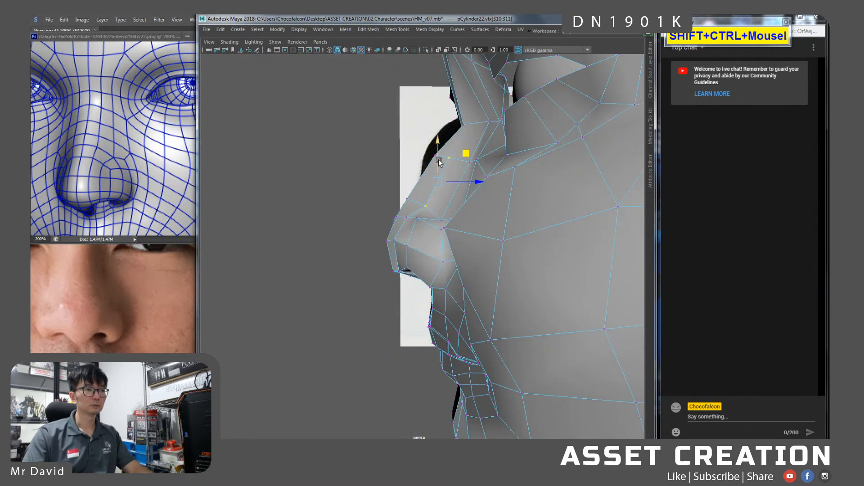
left_click(433, 159)
Slide the vertices along the ridge of the nose bridge, up to the one at eye level, along their edges.
left_click_drag(415, 195, 425, 204, "alt")
left_click(433, 158)
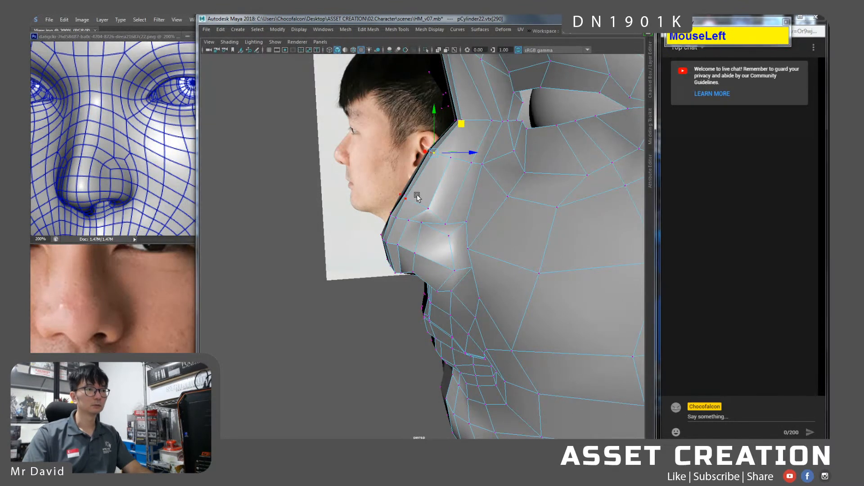
left_click(407, 198, "ctrl+shift")
left_click_drag(448, 150, 456, 152, "ctrl+shift")
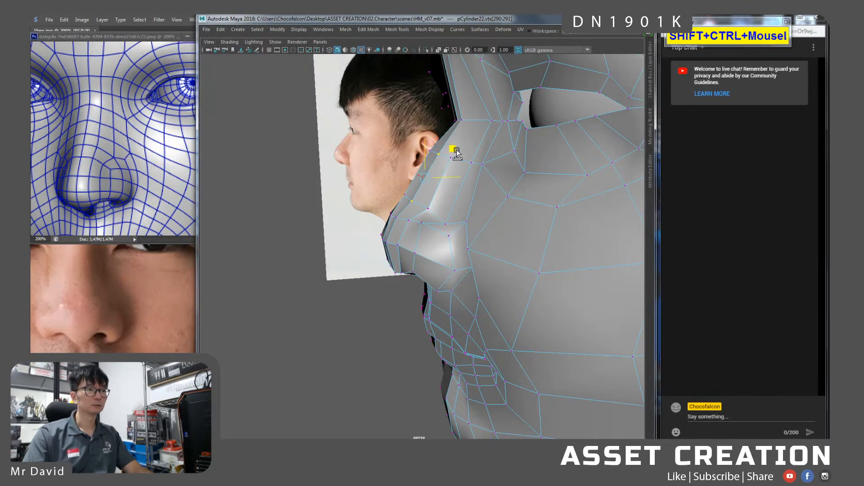
left_click(463, 120)
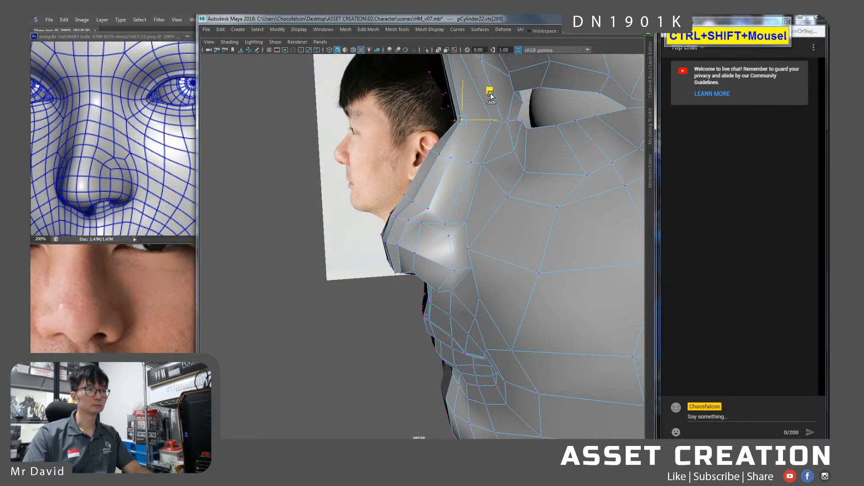
Reselect the two side-wall vertices of the mid bridge and shift them horizontally to adjust the bridge width in front view.
left_click_drag(436, 155, 498, 158, "alt")
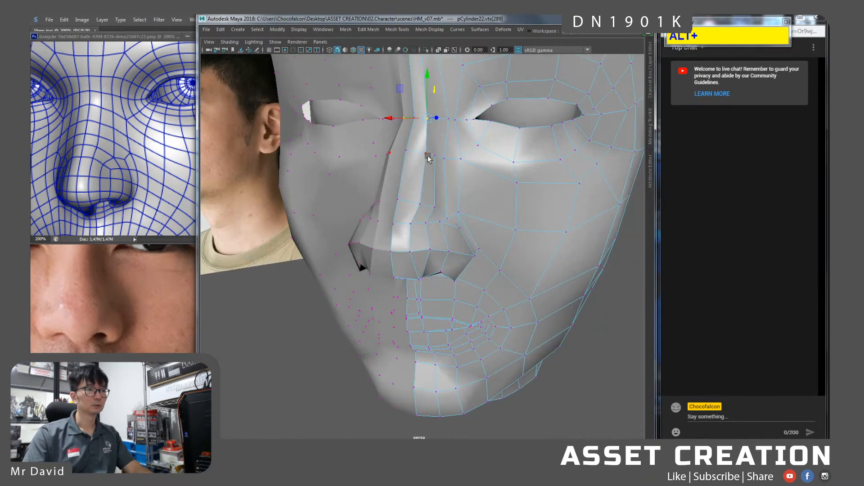
left_click(419, 207)
left_click(432, 157, "shift")
left_click_drag(432, 158, 387, 182, "alt")
key("3")
left_click_drag(471, 183, 410, 205, "alt")
left_click(410, 179)
left_click(432, 201)
left_click(433, 167, "shift")
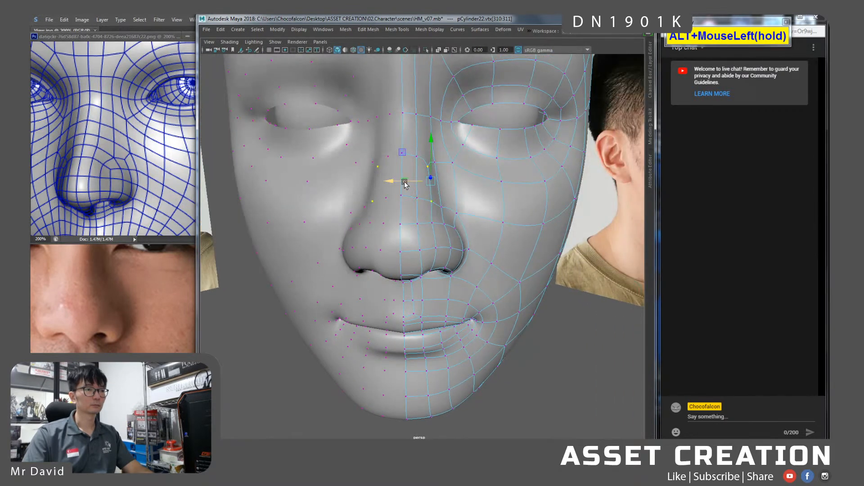
left_click(404, 182)
key("r")
left_click_drag(389, 181, 428, 182)
Raise the vertex beside the columella at the inner nostril rim and refine its position on the unsmoothed mesh.
right_click_drag(442, 225, 508, 236, "alt")
left_click_drag(508, 236, 422, 259, "alt")
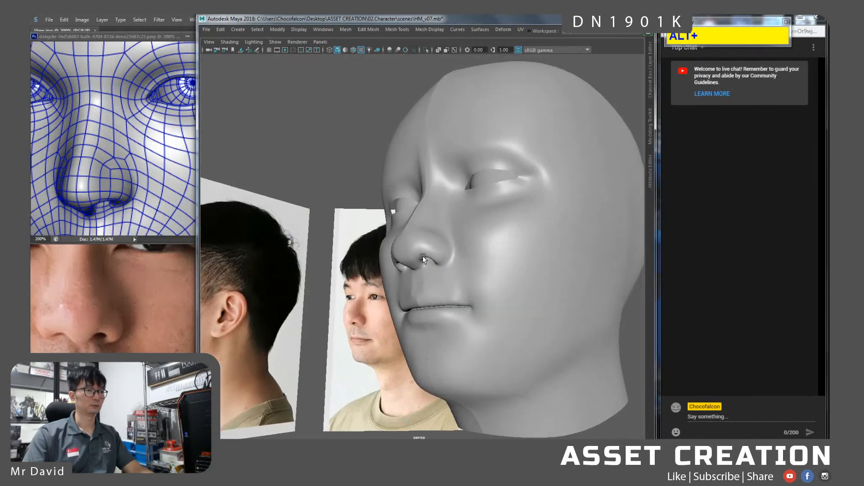
left_click(423, 266)
right_click_drag(423, 265, 420, 225, "alt")
right_click_drag(420, 225, 419, 269)
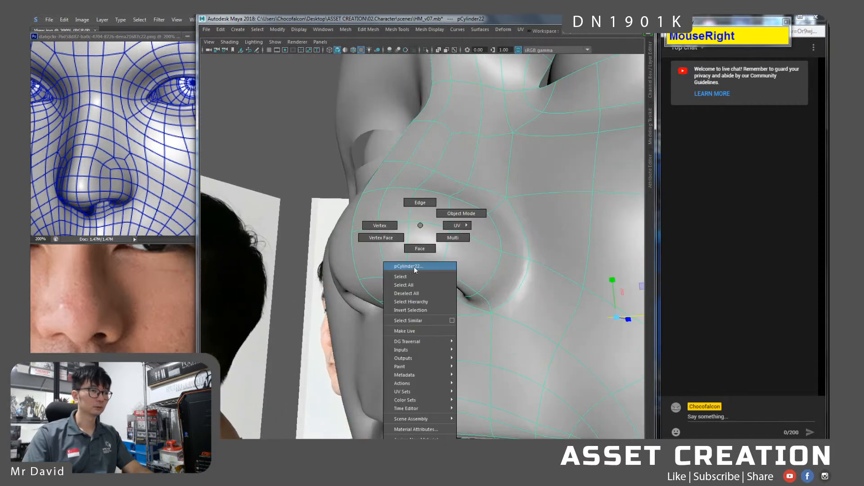
right_click_drag(379, 230, 380, 230)
left_click(402, 252)
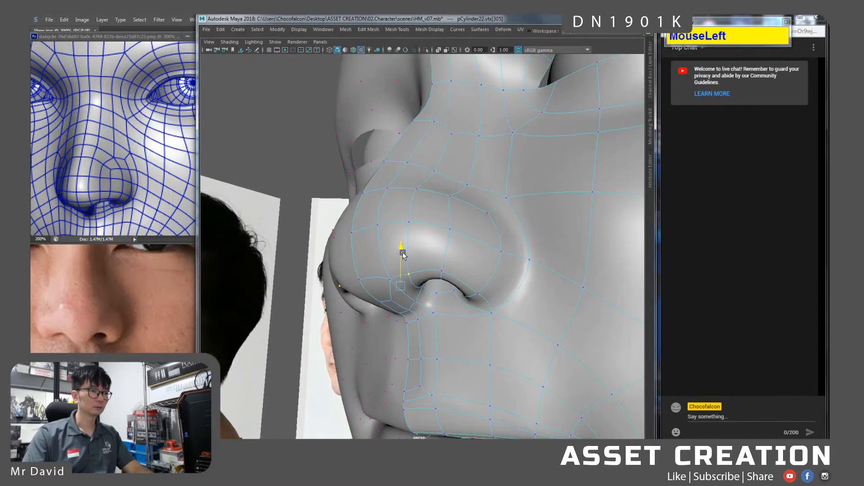
left_click_drag(403, 253, 455, 252, "alt")
key("alt+1")
left_click(413, 224)
left_click_drag(407, 225, 399, 266)
key("3")
Select the edges on the underside of the nose beside the nostril and connect them with a new edge.
right_click_drag(399, 266, 399, 207)
middle_click_drag(398, 271, 419, 219, "alt")
left_click(419, 219)
key("q")
left_click(439, 206, "shift")
right_click_drag(442, 195, 446, 199, "alt")
left_click_drag(446, 199, 468, 199, "alt")
key("ctrl+shift+c")
Connect the neighbouring edges at the columella and delete the lengthwise edge running from it toward the nose tip.
right_click(466, 201)
right_click_drag(454, 206, 438, 157)
left_click(431, 211)
left_click(453, 204, "shift")
key("ctrl+shift+w")
left_click(434, 189)
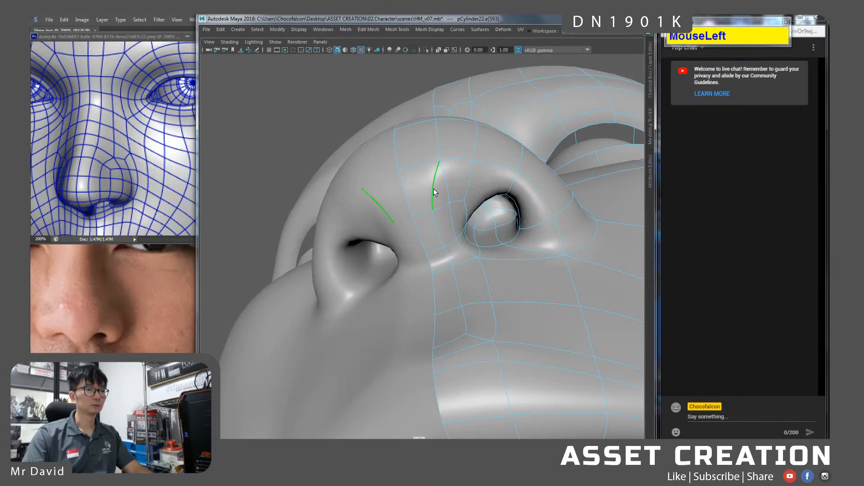
key("ctrl+BackSpace")
Select the crosswise edges over the nose tip beside the centre line and connect them with a new lengthwise edge line.
left_click(426, 169)
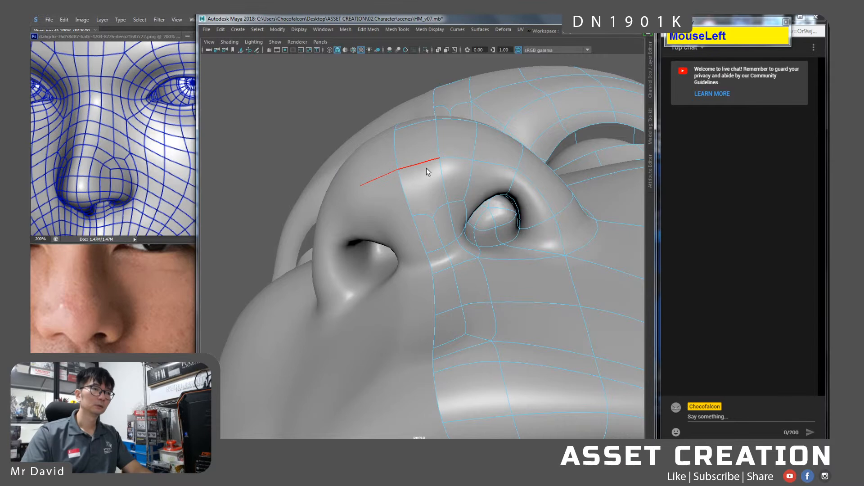
left_click(423, 131, "shift")
left_click_drag(428, 133, 436, 175, "alt")
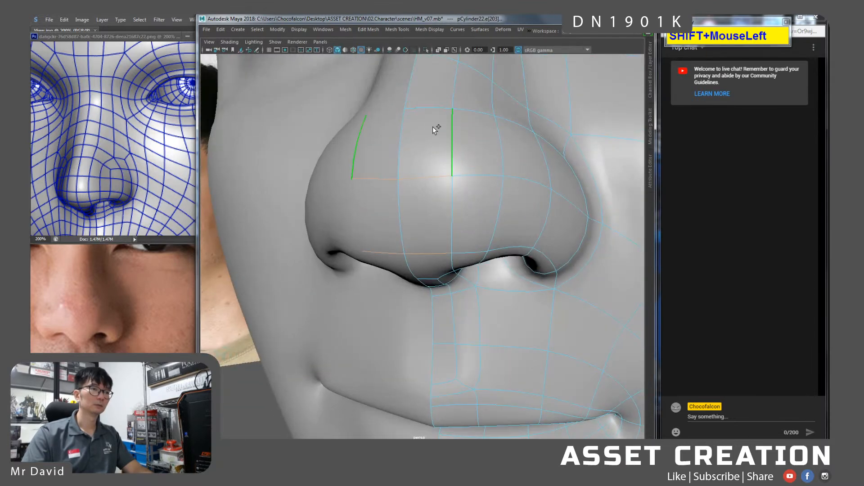
left_click(433, 115, "shift")
key("shift+w")
left_click_drag(455, 164, 429, 162, "alt")
right_click_drag(403, 170, 417, 176)
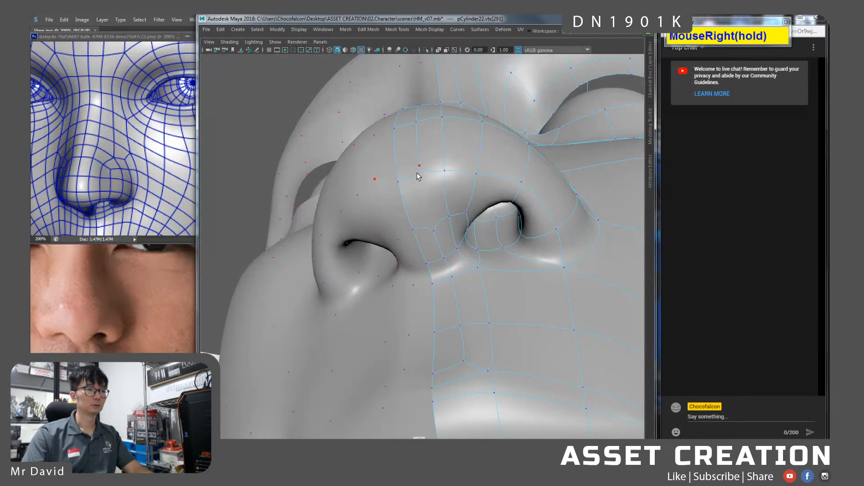
key("ctrl+shift+c")
Select the edges above and on the outer side of the nostril and connect them with new edges around the opening.
mouse_move(452, 212)
left_mouse_down("alt")
mouse_move(458, 201)
mouse_move(434, 204)
mouse_move(433, 189)
mouse_move(451, 183)
mouse_move(451, 206)
left_mouse_up("alt")
right_click_drag(451, 185, 428, 228)
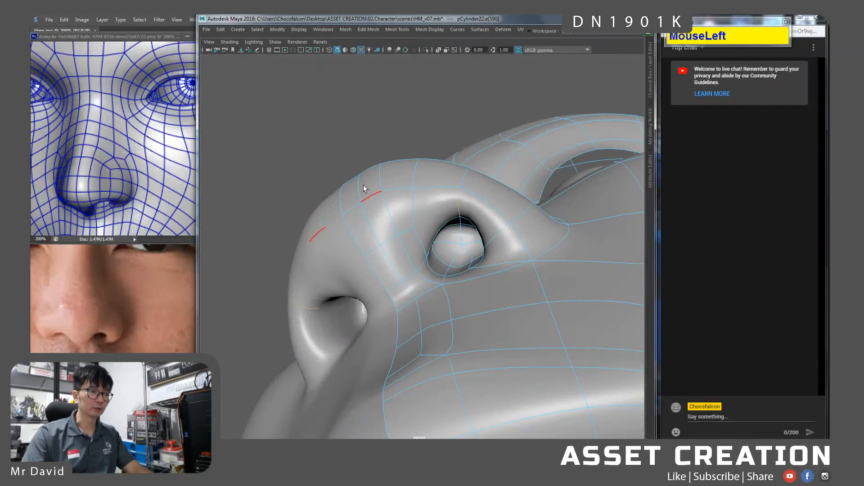
left_click_drag(438, 228, 482, 296, "alt")
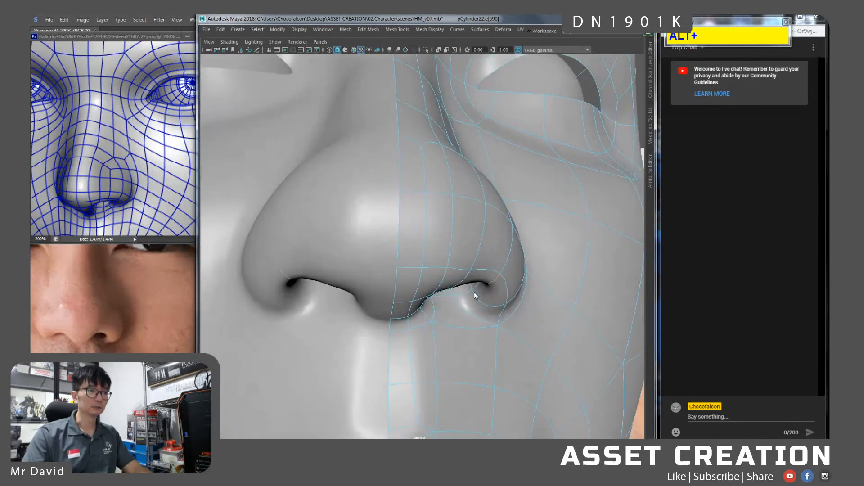
right_click_drag(482, 296, 435, 270, "alt")
left_click_drag(433, 243, 426, 248, "alt")
right_click_drag(426, 248, 428, 238, "alt")
mouse_move(428, 237)
left_mouse_down("alt")
mouse_move(438, 262)
mouse_move(437, 245)
left_mouse_up("alt")
middle_click_drag(436, 245, 439, 247, "alt")
left_click_drag(439, 247, 461, 250, "alt")
left_click(492, 231, "shift")
left_click_drag(498, 225, 511, 276, "alt")
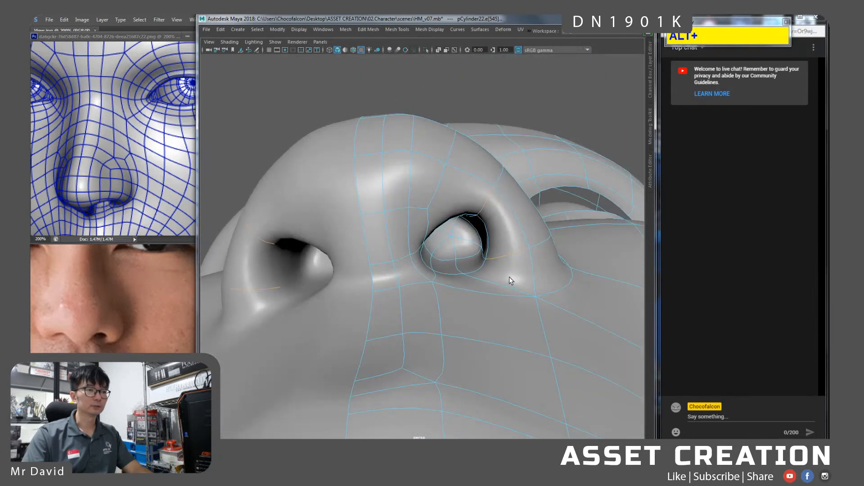
key("ctrl+shift+w")
Connect the vertex above the nostril with the vertices along the nostril wing to continue the edge loop around the opening.
right_click_drag(484, 225, 448, 220)
left_click(430, 210)
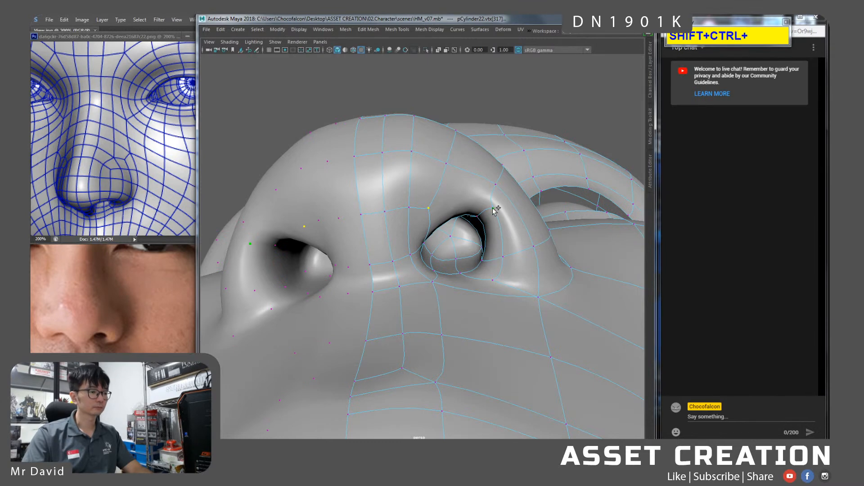
left_click_drag(493, 209, 485, 289, "alt")
left_click(439, 311)
left_click(488, 305, "shift")
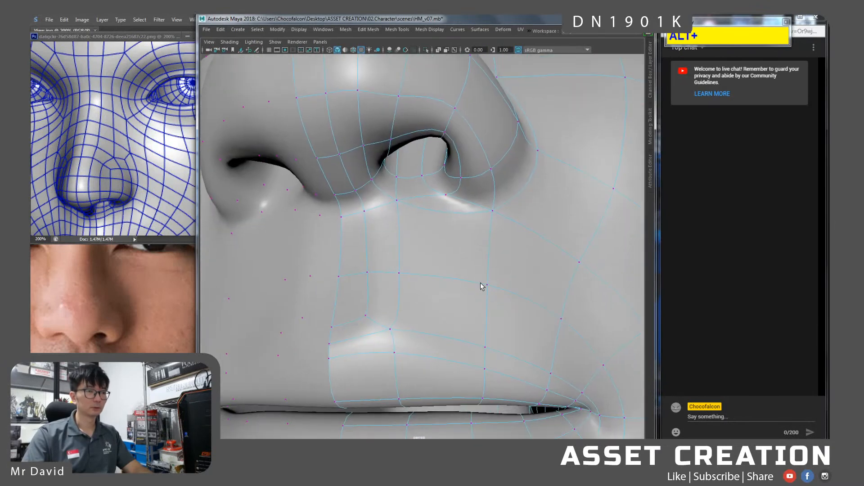
Connect the lengthwise edges below the nose base with a new crosswise edge line and delete the edge under the nostril's outer side.
right_click(441, 221)
right_click_drag(440, 221, 440, 203)
left_click(344, 242)
left_click(491, 257, "shift")
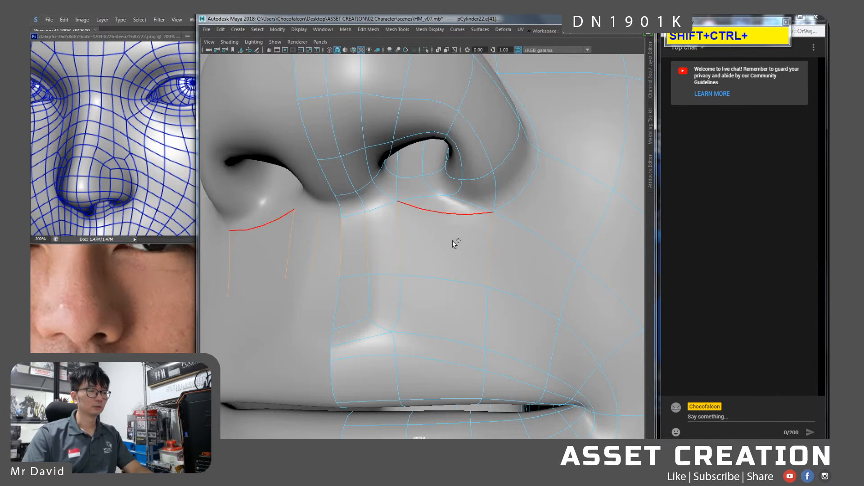
right_click(426, 212)
left_click(435, 210)
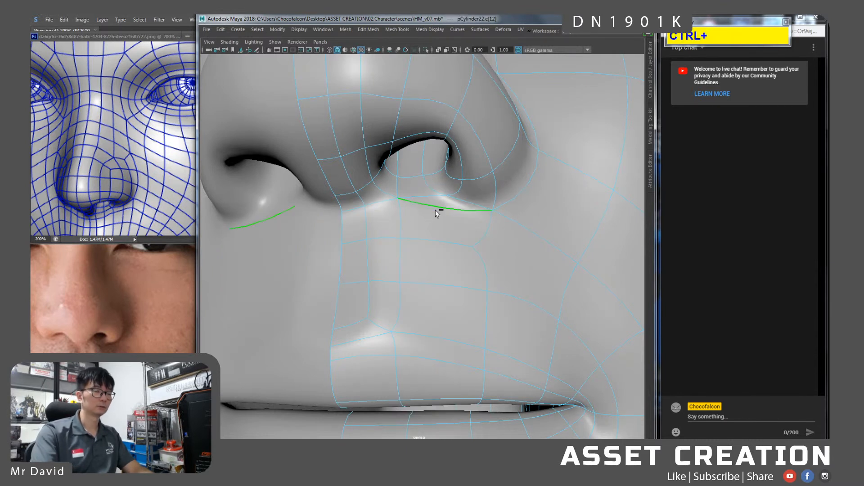
key("BackSpace")
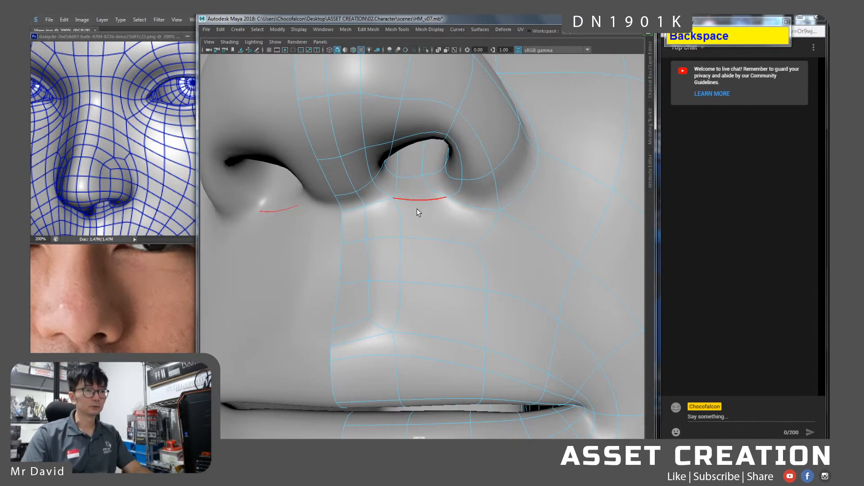
Select the edges radiating from the mouth corner and connect them with a new edge loop around the mouth.
right_click_drag(496, 250, 475, 219, "alt")
left_click_drag(471, 229, 470, 246, "alt")
left_click(537, 290)
left_click(562, 319, "shift")
left_click(574, 354, "shift")
middle_click_drag(527, 354, 517, 313, "alt")
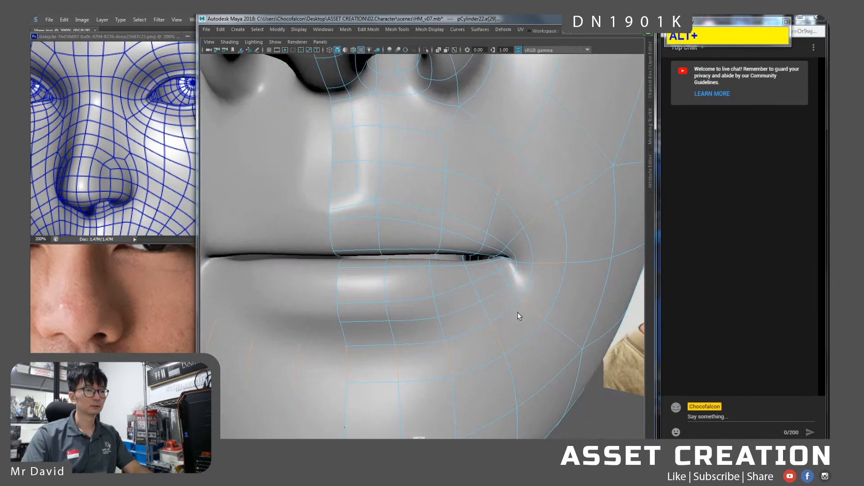
Connect the outer end vertex of the new upper-lip line with the nearest vertex of the loop around the mouth corner.
middle_click_drag(491, 141, 498, 196, "alt")
right_click_drag(498, 196, 459, 198)
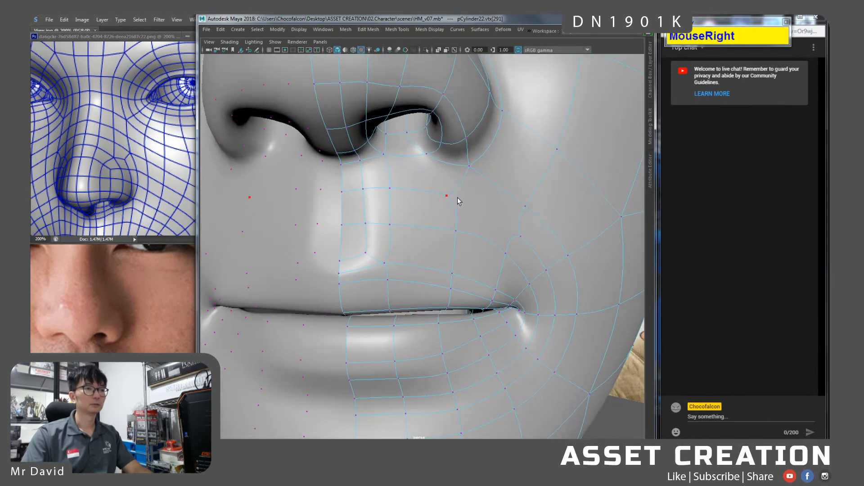
left_click(525, 234, "shift")
key("ctrl+shift+w")
Try to connect the crosswise upper-lip edges below the nostril with a lengthwise line and join it to the nostril base vertex.
left_click_drag(484, 178, 461, 181, "alt")
right_click_drag(429, 182, 426, 155)
left_click(429, 195)
left_click(432, 224, "shift")
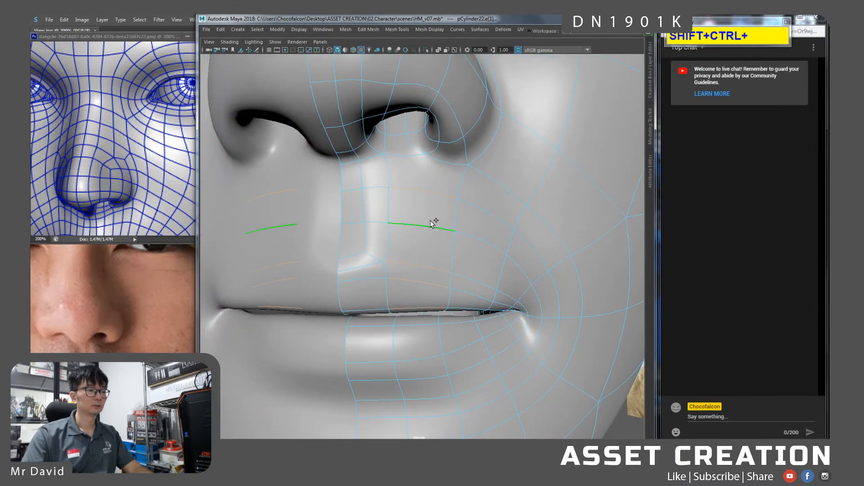
key("ctrl+shift+w")
right_click_drag(402, 196, 419, 161)
left_click(425, 154, "shift")
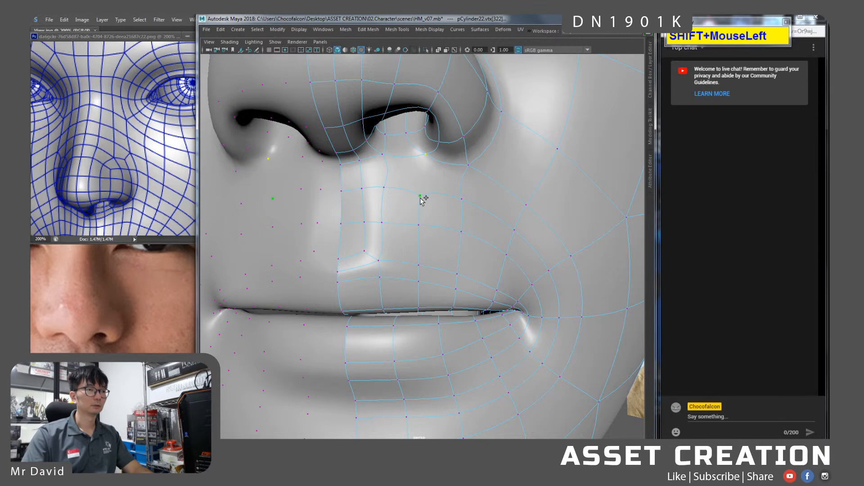
Examine the edge flow between nostril, upper lip and mouth corner from several angles.
right_click_drag(438, 219, 420, 153, "alt")
left_click_drag(421, 153, 435, 219, "alt")
right_click_drag(437, 224, 455, 199)
left_click_drag(455, 199, 443, 225, "alt")
right_click_drag(443, 225, 468, 215)
right_click_drag(443, 225, 443, 293, "alt")
left_click_drag(436, 255, 387, 227, "alt")
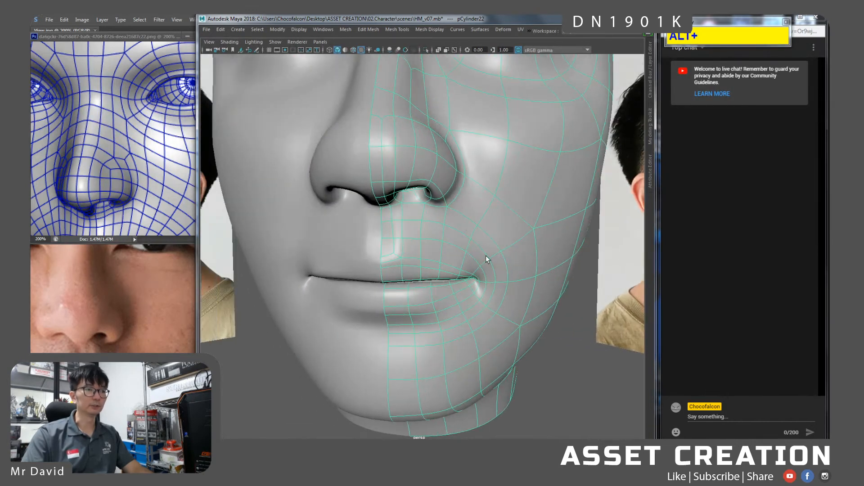
left_click_drag(496, 263, 429, 199, "alt")
mouse_move(429, 189)
right_mouse_down("alt")
mouse_move(428, 235)
mouse_move(439, 189)
right_mouse_up("alt")
Undo the lengthwise upper-lip edge line and its connection to the nostril base.
key("ctrl+z")
key("ctrl+z")
key("ctrl+z")
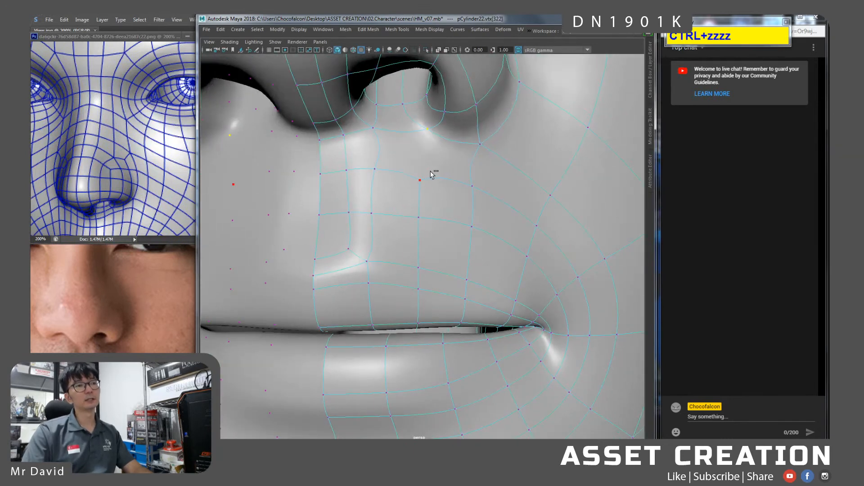
key("ctrl+z")
key("ctrl+z")
key("ctrl+z")
key("ctrl+z")
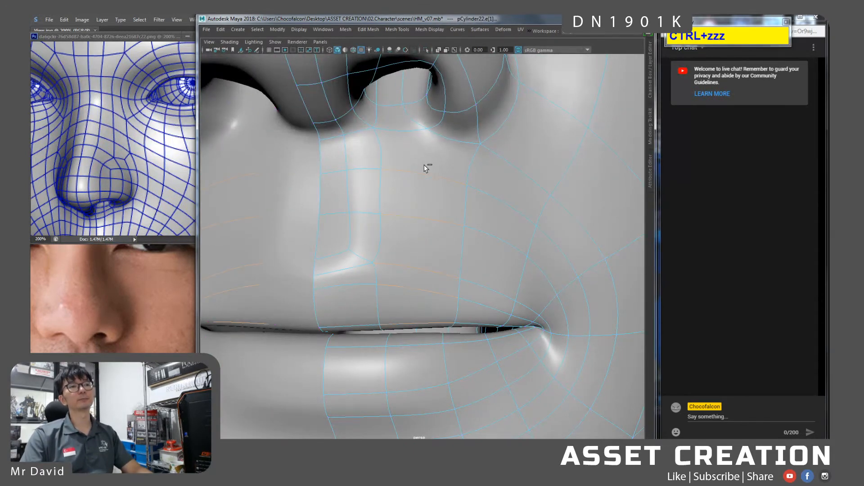
Highlight the philtrum face strip and the outer upper-lip face strip to compare the columns on both sides of the nostril.
right_click(420, 163)
left_click(362, 151)
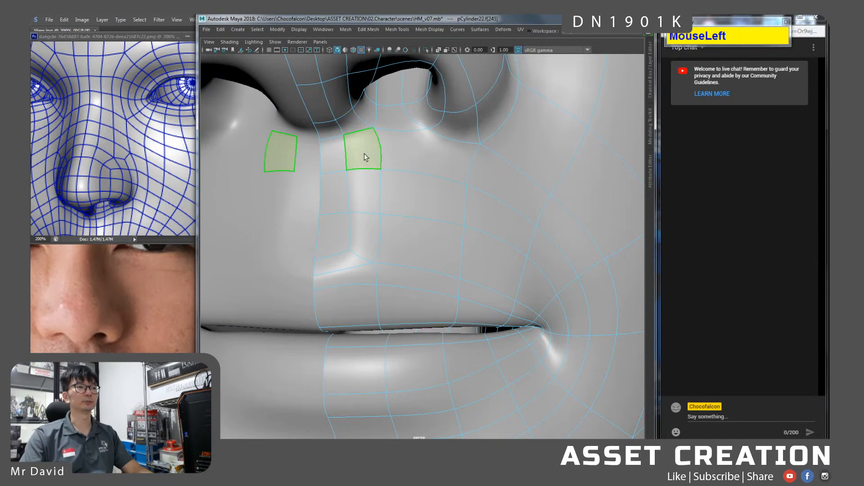
left_click(366, 192, "shift")
left_click(367, 228, "shift")
left_click(520, 185, "shift")
left_click(503, 268, "shift")
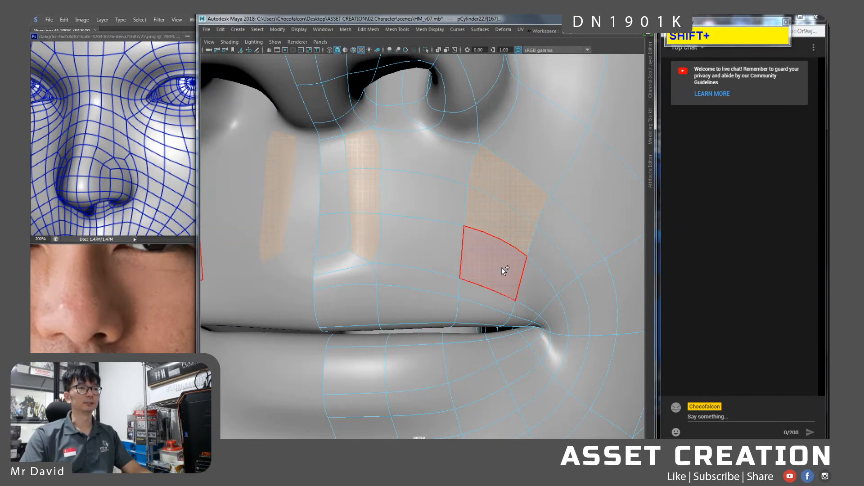
Connect the crosswise upper-lip edges with a lengthwise edge line and link its top vertex to the vertex at the nostril base.
right_click_drag(425, 159, 444, 161)
left_click(433, 174)
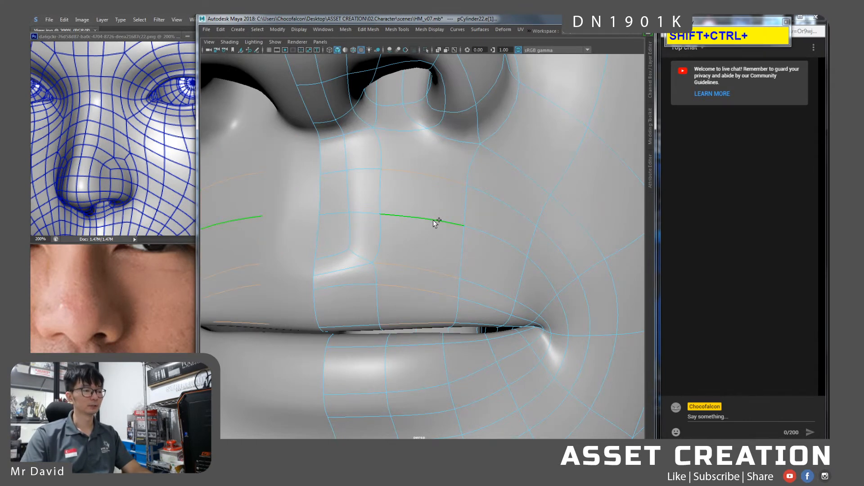
key("ctrl+shift+w")
right_click_drag(391, 180, 408, 180)
left_click(419, 180)
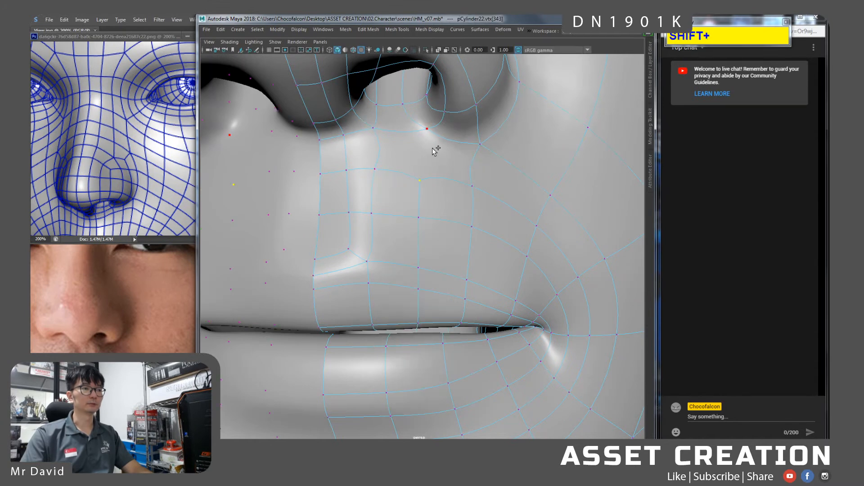
key("ctrl+shift+w")
Examine the topology of the lips, nose and bridge from three-quarter views.
right_click_drag(468, 207, 434, 216, "alt")
left_click_drag(434, 216, 468, 230, "alt")
right_click_drag(450, 194, 472, 231)
left_click_drag(473, 231, 407, 211, "alt")
mouse_move(407, 212)
right_mouse_down("alt")
mouse_move(405, 198)
mouse_move(396, 205)
right_mouse_up("alt")
middle_click_drag(396, 205, 407, 258, "alt")
right_click_drag(406, 257, 411, 249, "alt")
right_click_drag(406, 210, 381, 211)
left_click_drag(411, 219, 396, 210, "alt")
Connect the crosswise nose bridge edges beside the centre line with a lengthwise edge line and join it to the vertex above the nose tip.
left_click_drag(411, 174, 411, 170, "alt")
right_click_drag(411, 169, 409, 137)
left_click(416, 106)
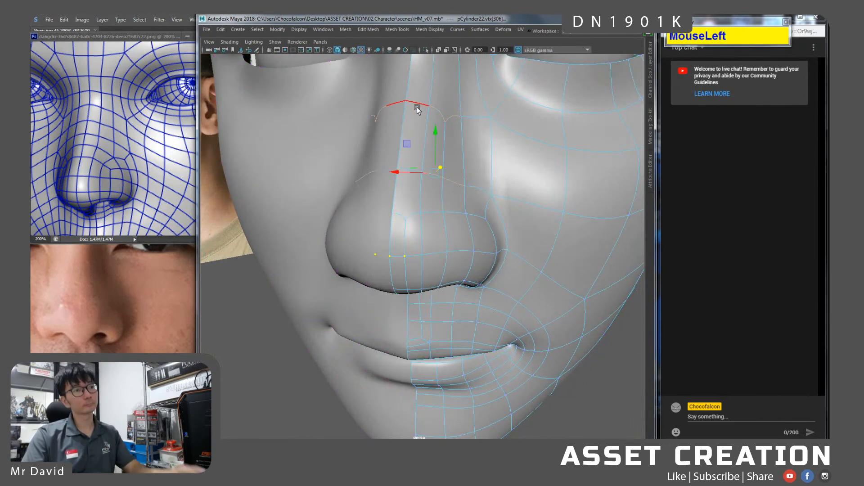
left_click(411, 171, "shift")
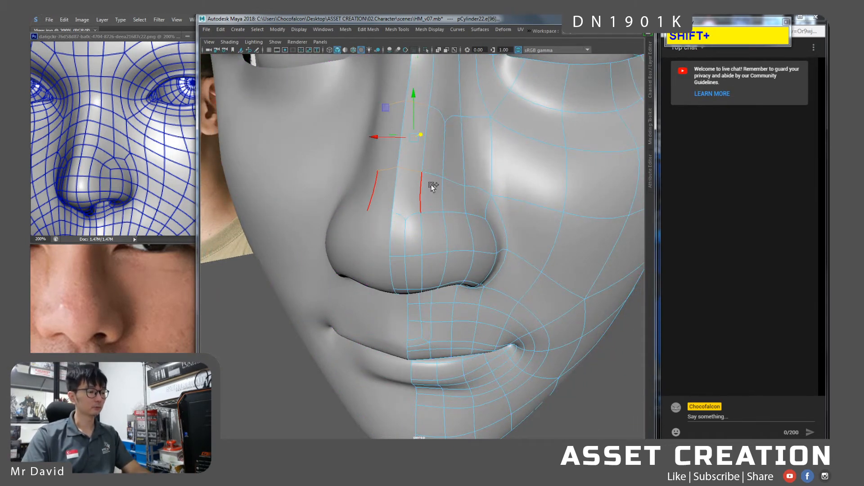
key("ctrl+shift+w")
right_click_drag(426, 174, 406, 170)
left_click(410, 163)
left_click(407, 222, "shift")
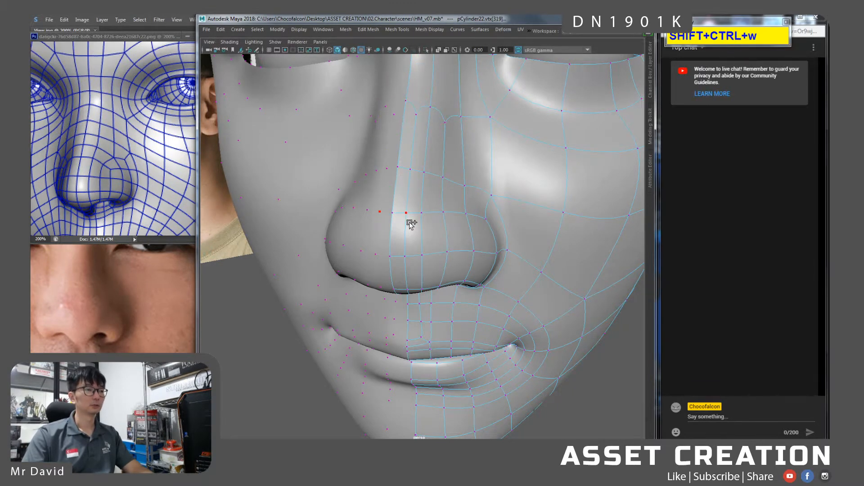
Adjust the two new vertices on the side of the nose bridge while comparing smoothed and unsmoothed shapes.
right_click_drag(410, 225, 417, 198, "alt")
left_click_drag(416, 198, 422, 187, "alt")
middle_click_drag(422, 187, 417, 200, "alt")
left_click_drag(415, 235, 362, 232, "alt")
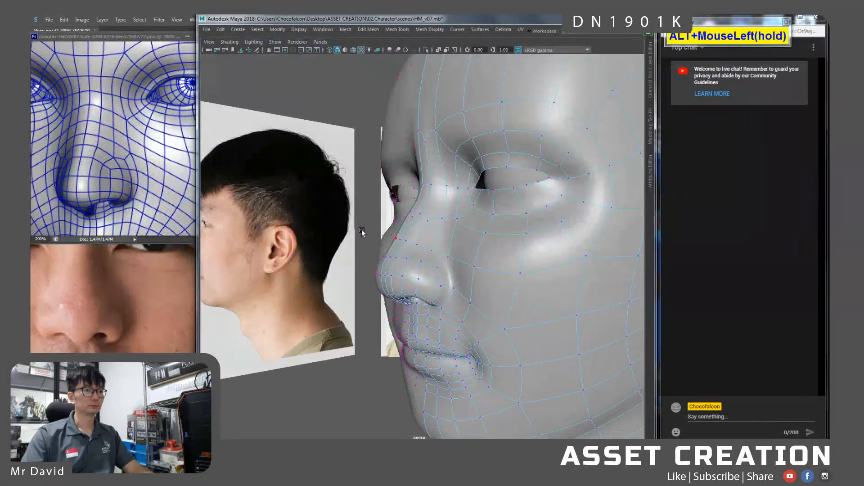
key("1")
mouse_move(431, 227)
right_mouse_down("alt")
mouse_move(435, 252)
mouse_move(432, 215)
right_mouse_up("alt")
key("3")
left_click(431, 211)
left_click(415, 246, "shift")
left_click_drag(413, 246, 453, 228, "alt")
left_click(421, 201)
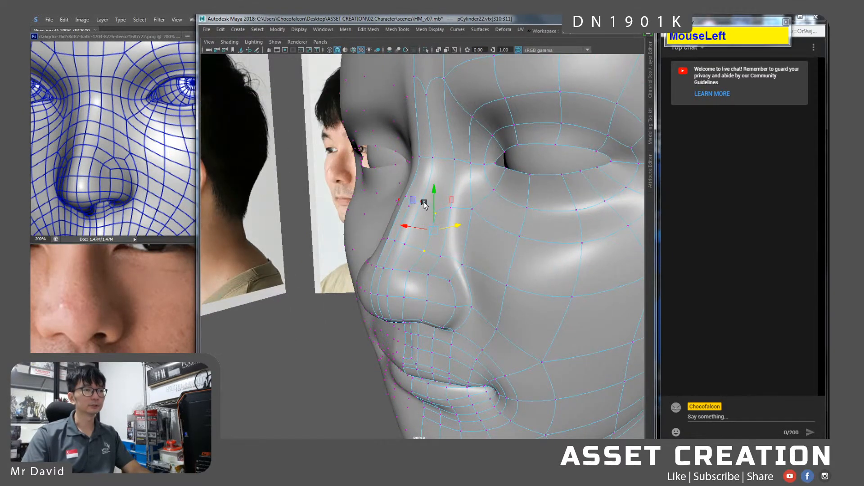
Zoom the wireframe face reference in Photoshop out to 100% and study the edge flow around the brows and nose bridge.
middle_click_drag(438, 224, 465, 226, "alt")
left_click_drag(465, 226, 459, 231, "alt")
key("1")
middle_click_drag(447, 161, 449, 182, "alt")
middle_click(147, 188)
left_click(147, 188, "alt")
left_click_drag(149, 189, 153, 189)
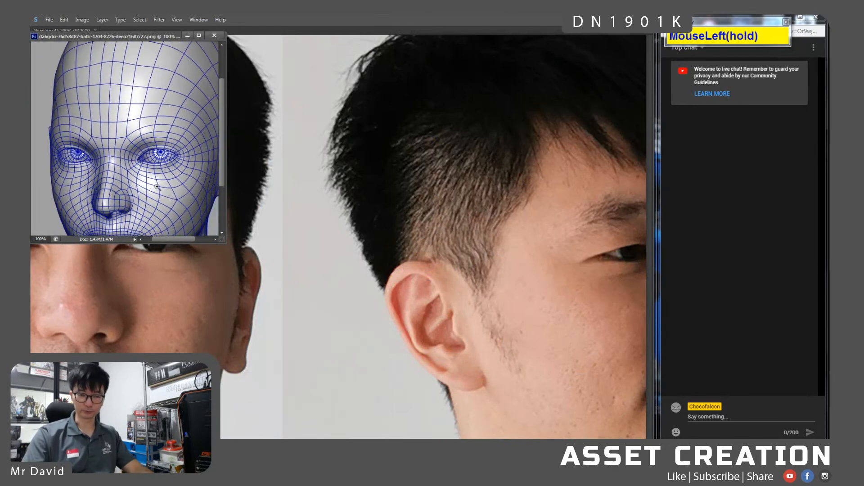
left_click(163, 171)
left_click(162, 179, "alt")
left_click_drag(162, 178, 151, 180)
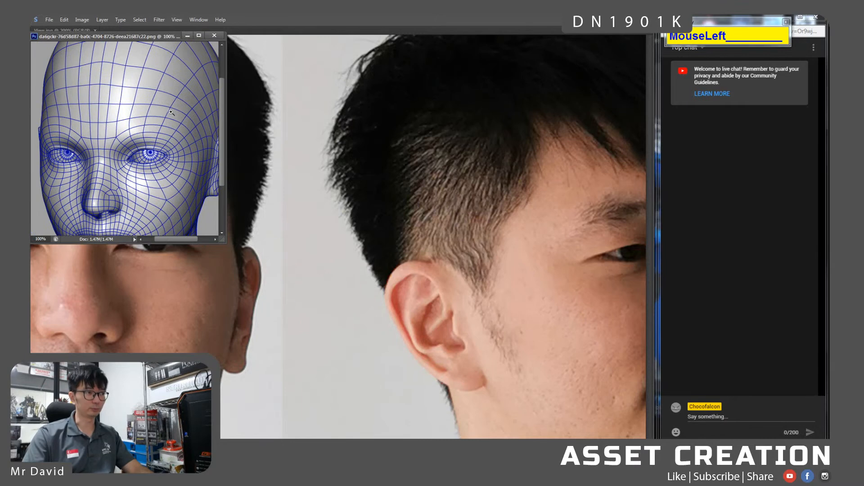
key("alt+Tab")
Lower the inner-brow vertex and the centre vertices at the top of the nose bridge to follow the reference.
left_click_drag(491, 206, 466, 199, "alt")
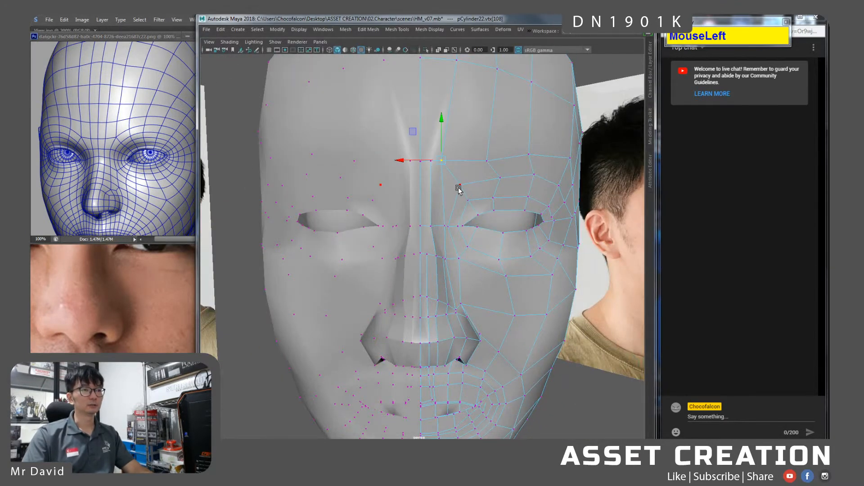
key("3")
left_click_drag(443, 141, 443, 148)
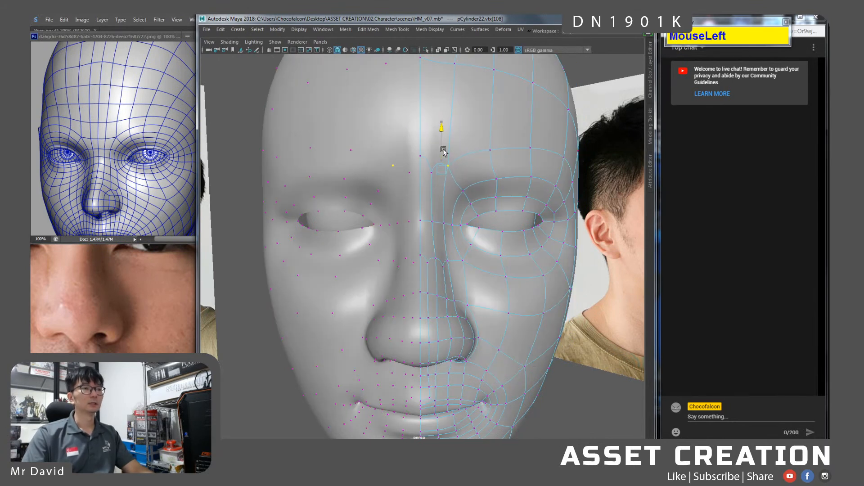
key("1")
left_click_drag(433, 185, 428, 170, "alt")
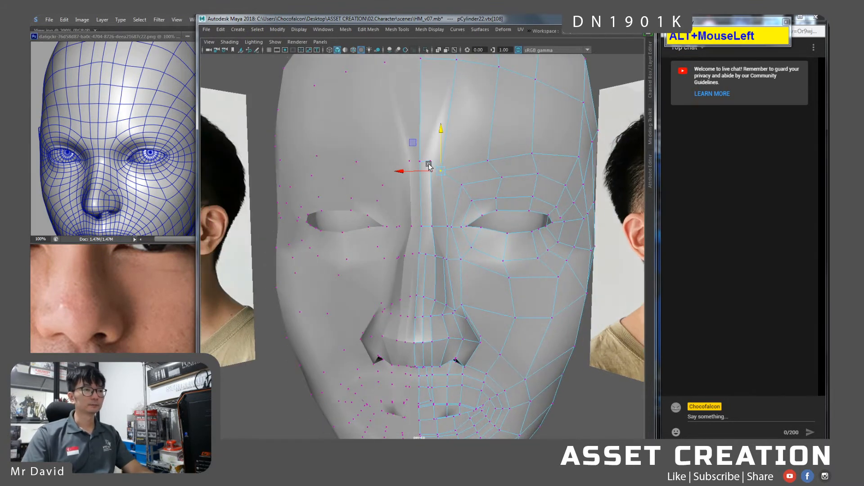
left_click(425, 136)
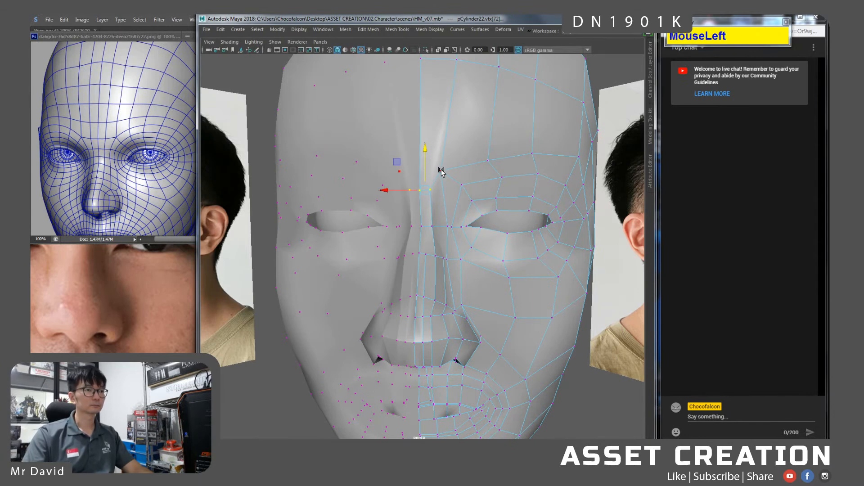
key("3")
right_click_drag(452, 178, 445, 189, "alt")
mouse_move(445, 189)
left_mouse_down("alt")
mouse_move(375, 198)
mouse_move(500, 191)
mouse_move(431, 188)
mouse_move(450, 188)
left_mouse_up("alt")
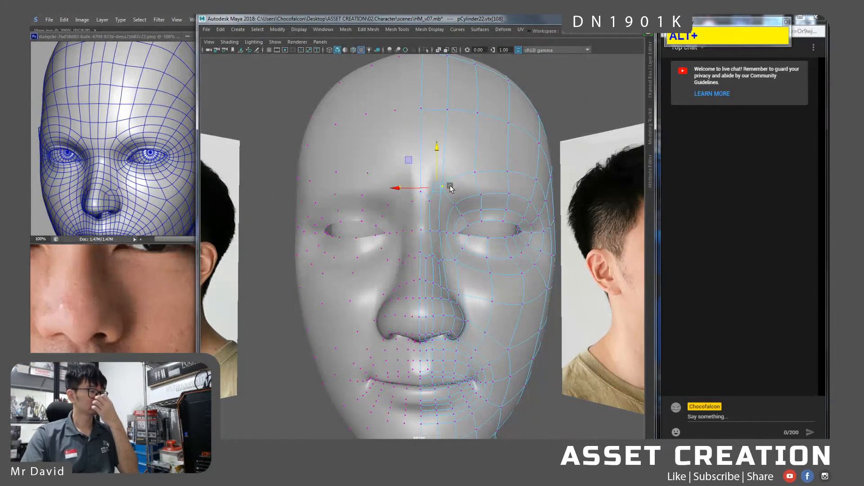
In the side view, shift the front vertices of the mid nose bridge in depth to match the profile photo, then return to perspective.
left_click_drag(443, 246, 422, 248, "alt")
right_click_drag(419, 239, 420, 266, "alt")
key("space")
left_click(454, 264)
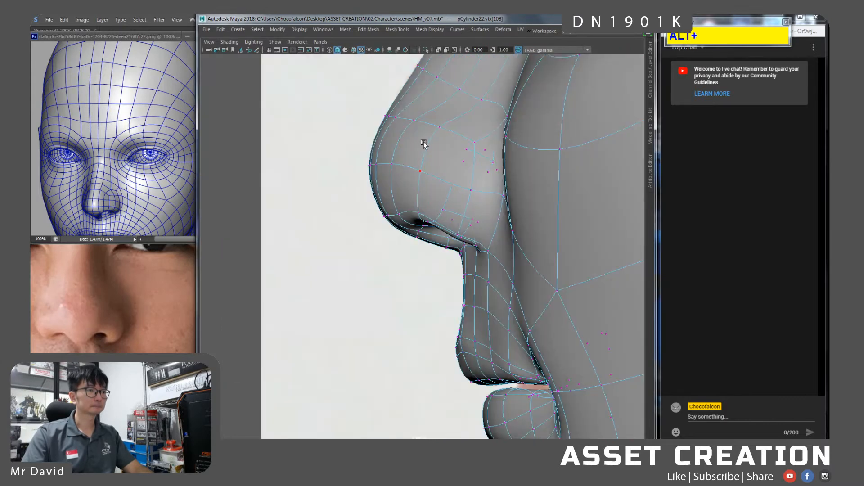
middle_click_drag(425, 142, 372, 258, "alt")
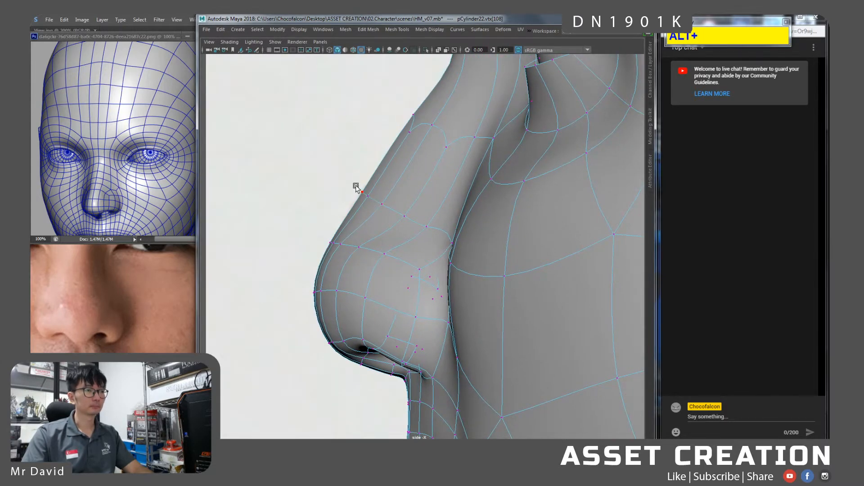
left_click_drag(397, 209, 400, 210)
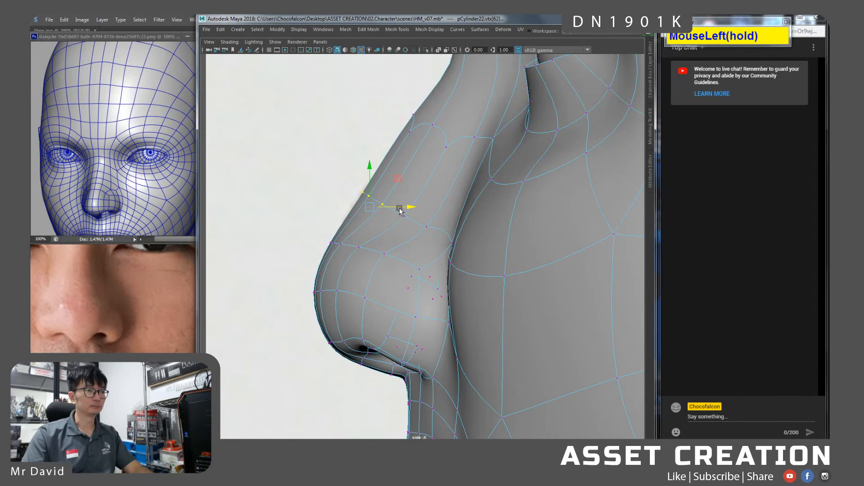
key("space")
left_click(428, 191)
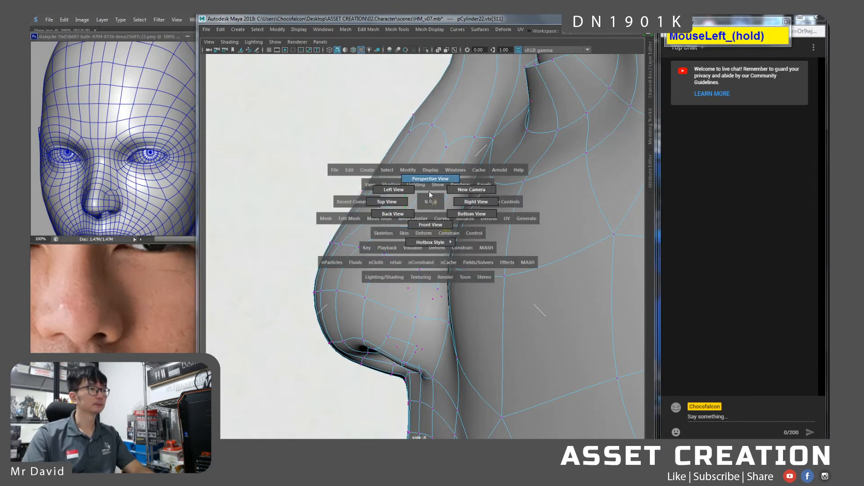
Select the lengthwise edges across the lower nose bridge and connect them with a new crosswise edge line.
left_click_drag(430, 192, 444, 236, "alt")
right_click_drag(444, 237, 425, 227, "alt")
left_click(396, 230)
left_click(488, 249, "shift")
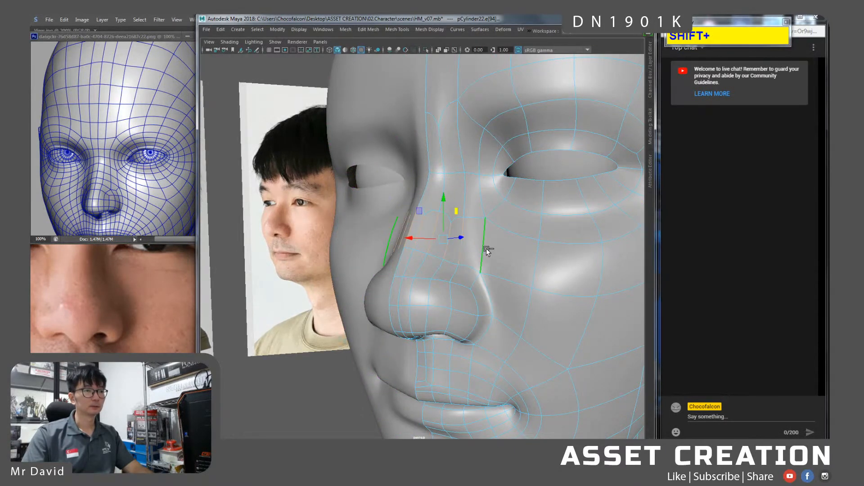
key("ctrl+shift+w")
Select the centre-line vertices on the lower nose bridge and slide them along their edges toward the nose tip.
mouse_move(486, 251)
left_mouse_down("alt")
mouse_move(521, 253)
mouse_move(479, 254)
left_mouse_up("alt")
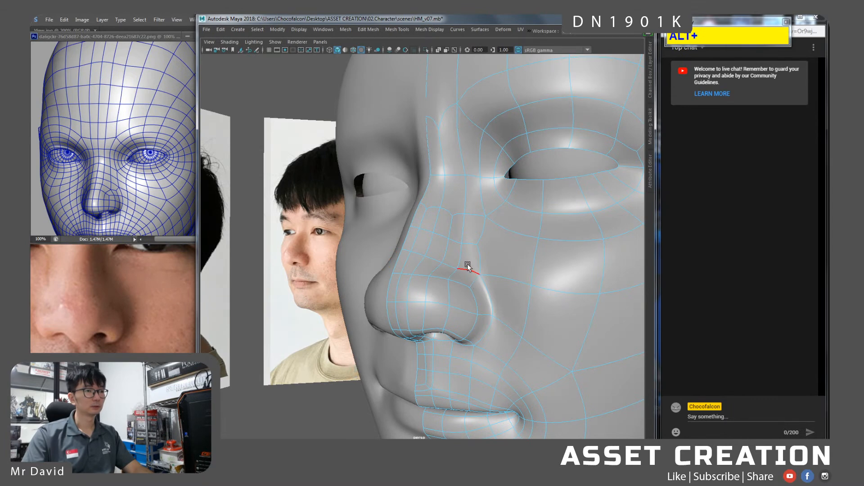
right_click_drag(507, 302, 507, 290, "alt")
left_click_drag(507, 291, 486, 284, "alt")
right_click_drag(421, 264, 436, 256, "alt")
right_click_drag(430, 225, 405, 248)
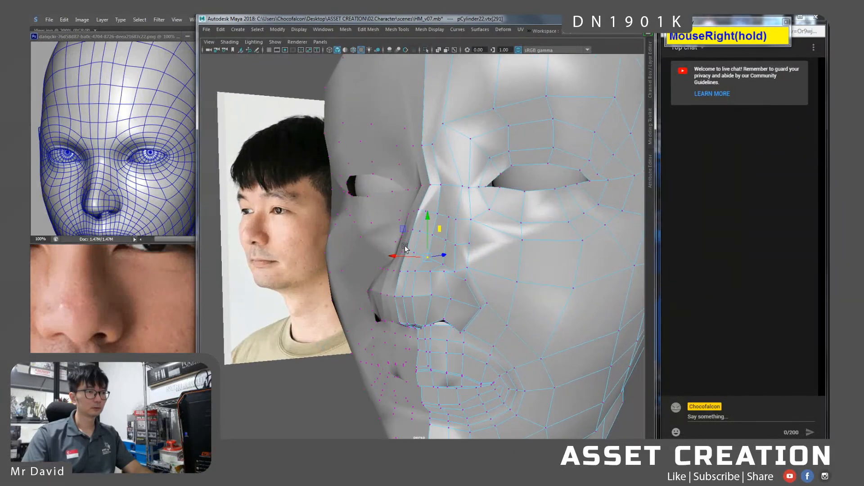
left_click_drag(435, 266, 414, 277, "alt")
right_click_drag(414, 277, 394, 289, "alt")
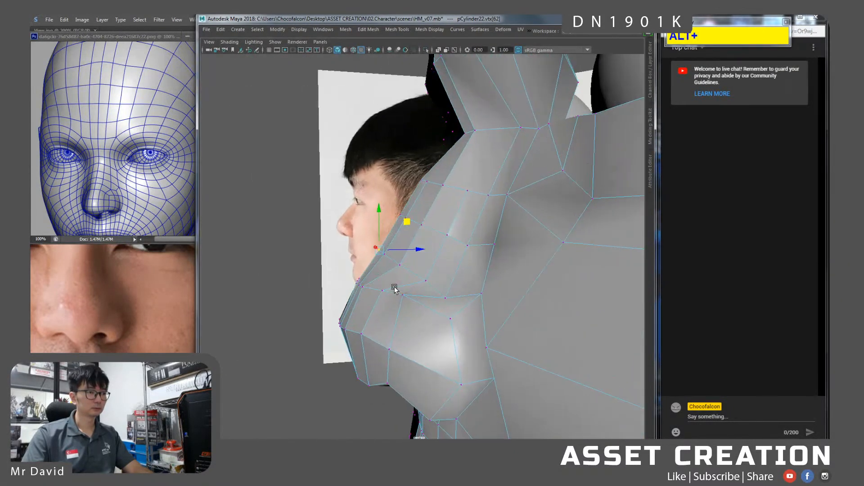
left_click(387, 259, "shift")
left_click_drag(408, 224, 396, 231, "ctrl+shift")
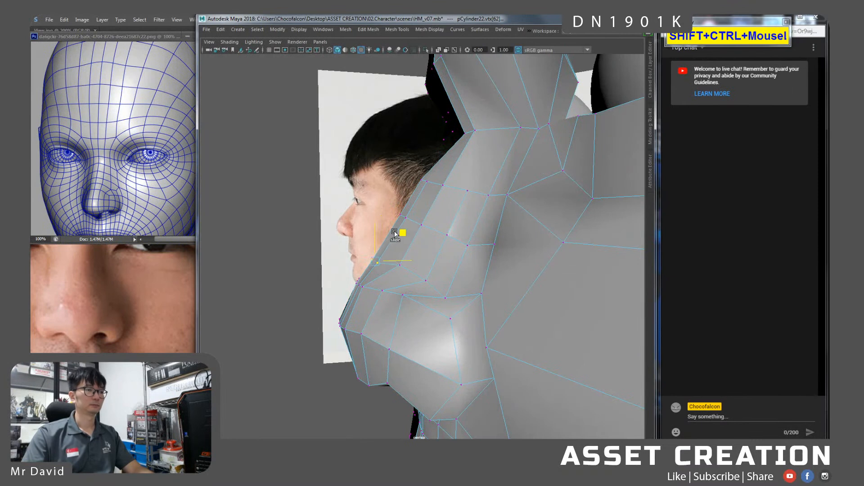
Slide the vertices on the side of the lower nose, between the bridge and nostril wing, along their edges to even the spacing.
left_click(404, 269)
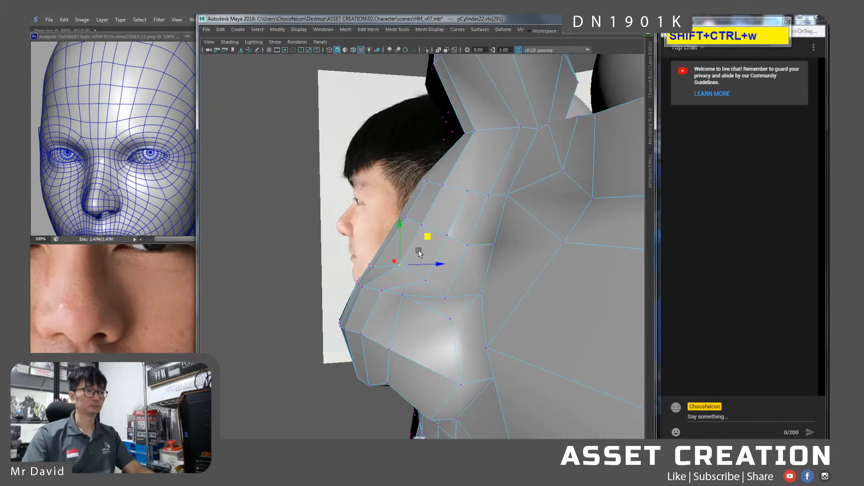
left_click(432, 285)
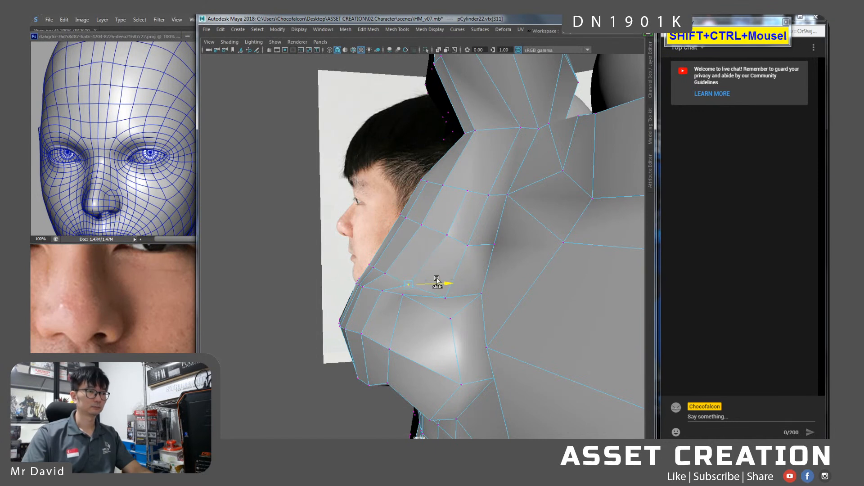
left_click(403, 300)
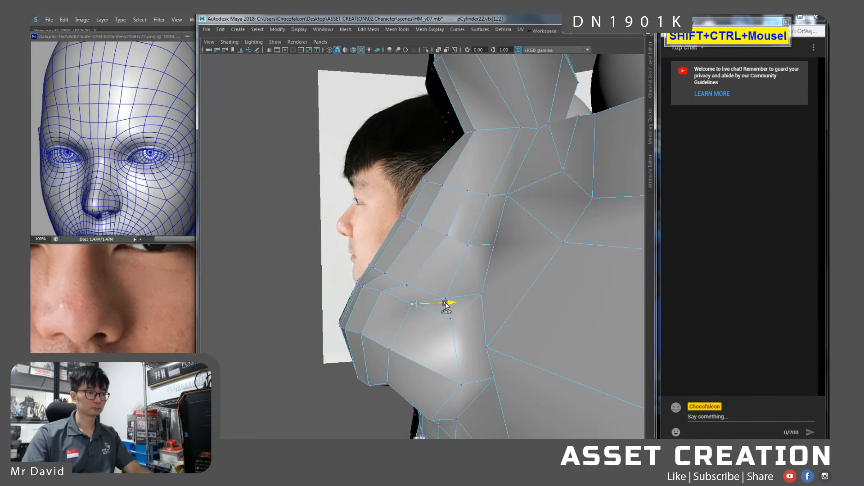
left_click_drag(436, 306, 476, 332, "alt")
left_click(481, 292)
left_click(453, 310)
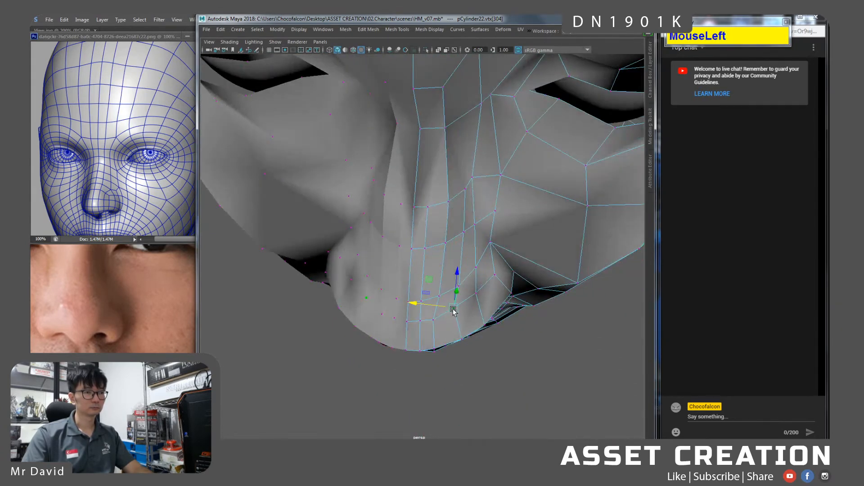
left_click_drag(434, 306, 497, 297, "ctrl+shift")
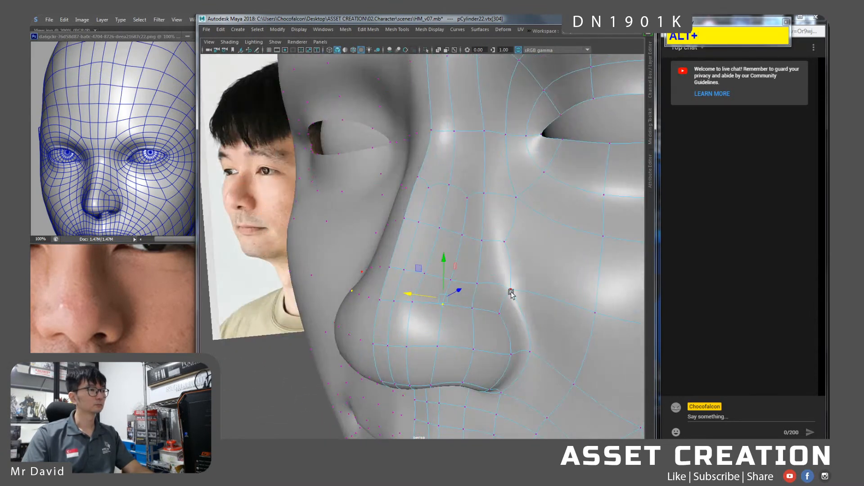
middle_click_drag(516, 303, 511, 295, "alt")
right_click_drag(511, 295, 499, 251, "alt")
left_click_drag(500, 251, 490, 261, "alt")
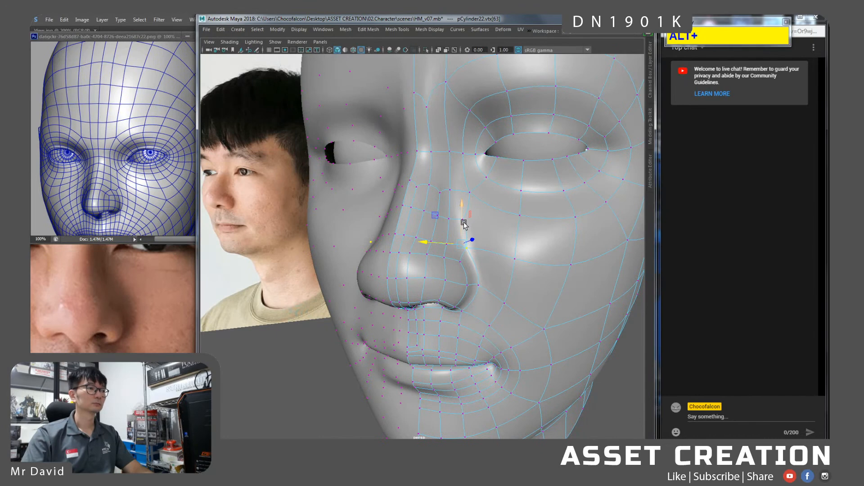
Select the upright cheek edges below the eye and connect them with a new crosswise edge line.
right_click_drag(486, 222, 528, 241)
left_click(563, 243)
left_click(570, 244, "shift")
right_click(569, 244, "ctrl+shift")
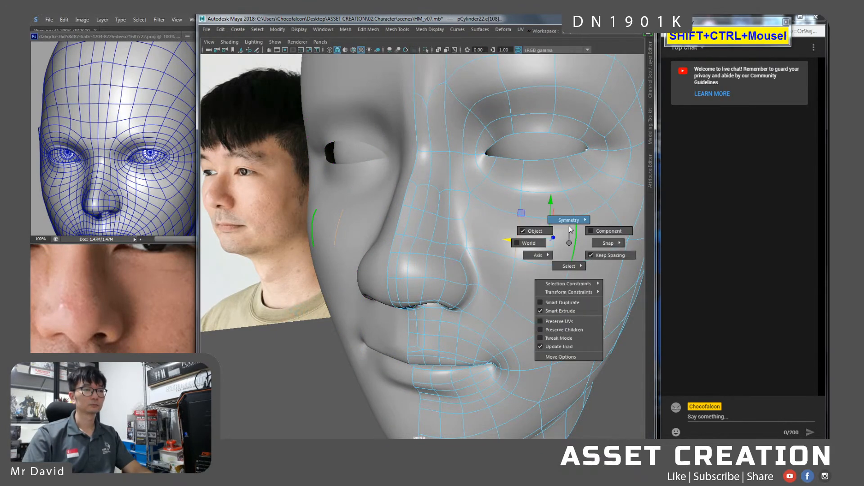
key("ctrl+shift+e")
right_click_drag(521, 225, 468, 224)
left_click(518, 237, "shift")
left_click(519, 237)
right_click_drag(519, 238, 517, 235, "alt")
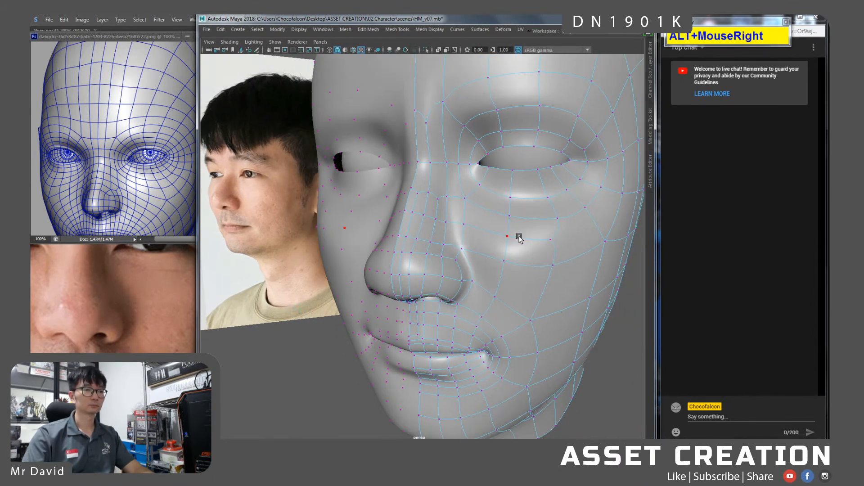
Try to connect the ring of edges running around the eye through the cheek and forehead, and undo it.
middle_click_drag(517, 235, 482, 228, "alt")
mouse_move(482, 228)
left_mouse_down("alt")
mouse_move(473, 222)
mouse_move(484, 218)
left_mouse_up("alt")
right_click_drag(484, 217, 485, 192)
left_click(490, 206)
left_click(509, 194, "shift")
left_click_drag(511, 205, 502, 214, "alt")
right_click_drag(502, 214, 507, 242, "alt")
left_click_drag(508, 243, 459, 220, "ctrl")
left_click(488, 215, "shift")
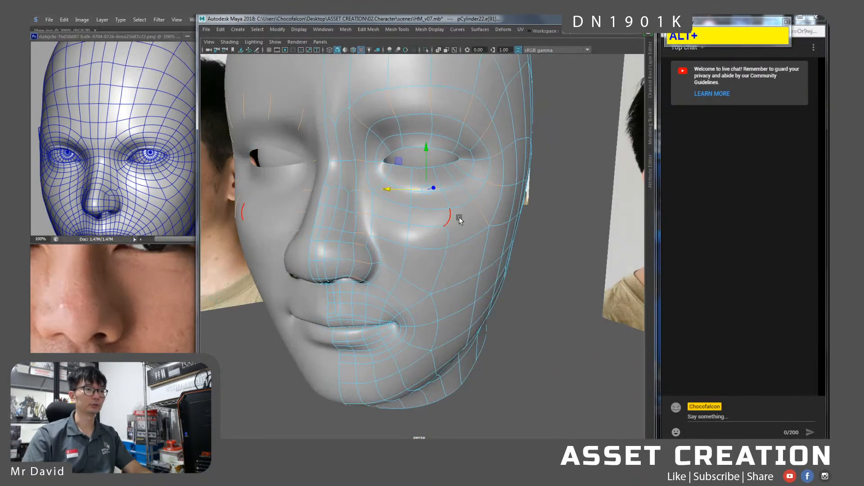
key("ctrl+shift+w")
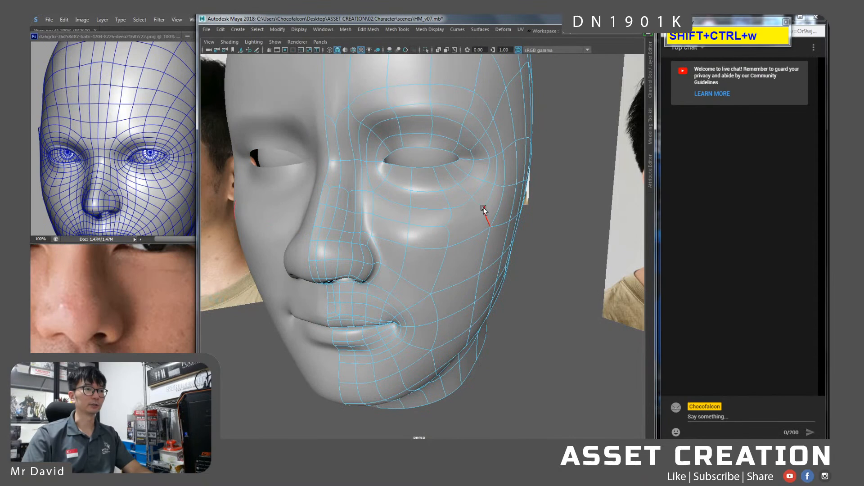
key("ctrl+z")
left_click_drag(482, 209, 458, 212, "alt")
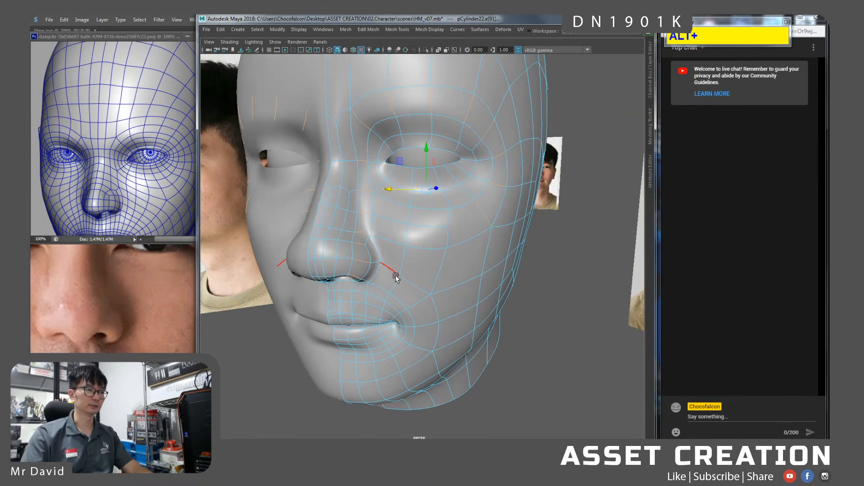
Examine the edge flow along the nose bridge and around the nostrils from the front and from below.
middle_click_drag(396, 276, 421, 269, "alt")
right_click_drag(421, 268, 388, 253, "alt")
left_click(384, 218)
middle_click_drag(368, 230, 415, 226, "alt")
left_click_drag(415, 226, 386, 307, "alt")
left_click_drag(441, 271, 452, 290, "alt")
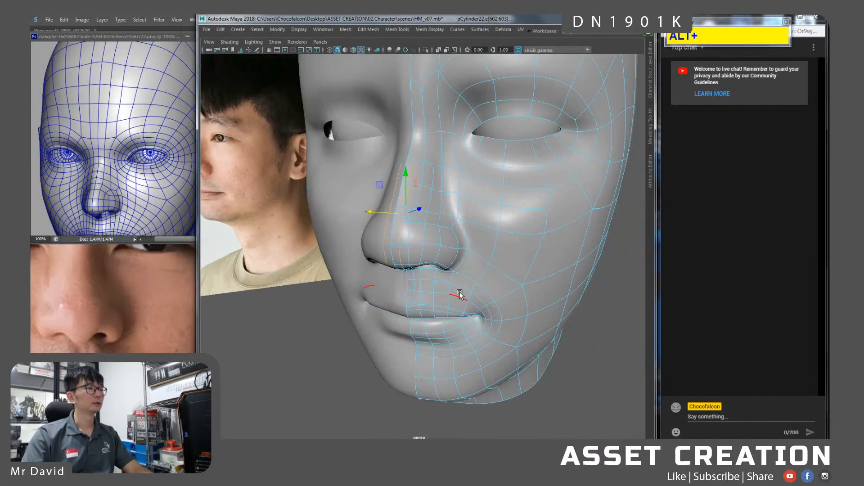
left_click_drag(428, 249, 443, 215, "alt")
right_click_drag(404, 222, 415, 255, "alt")
left_click_drag(417, 255, 418, 252, "alt")
right_click_drag(418, 254, 419, 258)
left_click(421, 256)
left_click(422, 257, "shift")
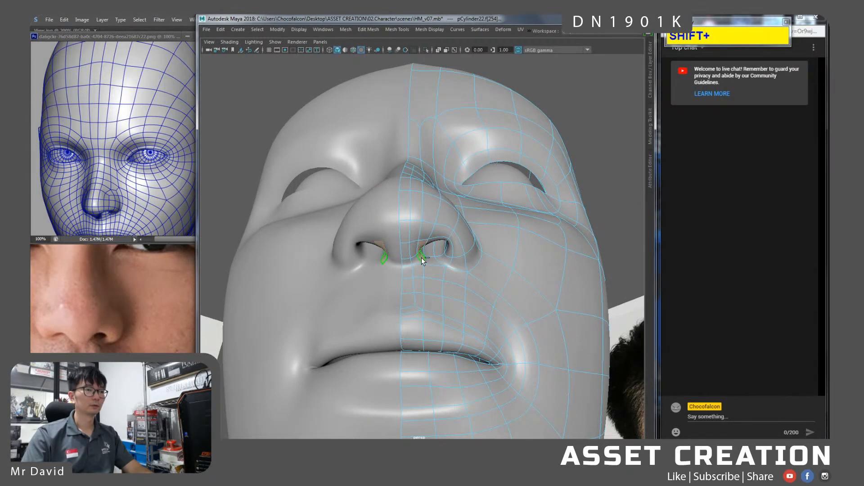
key("w")
left_click_drag(404, 252, 446, 234)
right_click_drag(451, 225, 467, 218)
Select the lengthwise edge line beside the centre of the nose, down to the nostril area, and delete it.
right_click_drag(467, 218, 455, 228, "alt")
left_click_drag(455, 228, 436, 237, "alt")
right_click_drag(436, 237, 406, 225, "alt")
left_click_drag(407, 226, 393, 199, "alt")
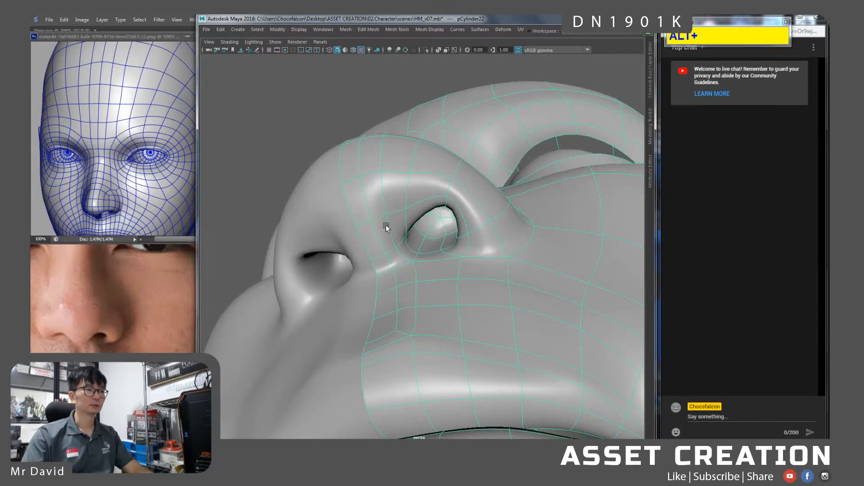
right_click_drag(398, 207, 392, 175, "alt")
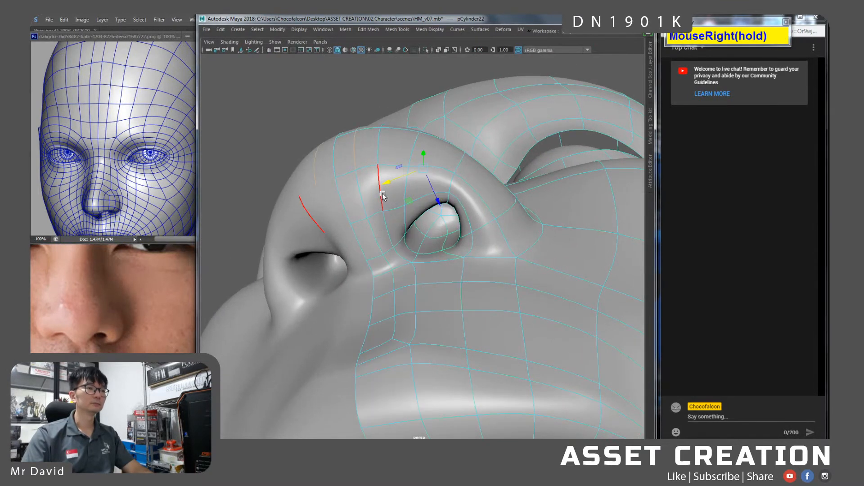
left_click(362, 183)
mouse_move(363, 183)
left_mouse_down("alt")
mouse_move(371, 193)
mouse_move(366, 183)
left_mouse_up("alt")
left_click(364, 180, "shift")
double_click(364, 179, "shift")
scroll(386, 177, "down", 5)
left_click_drag(408, 152, 403, 254, "alt")
left_click(402, 249, "shift")
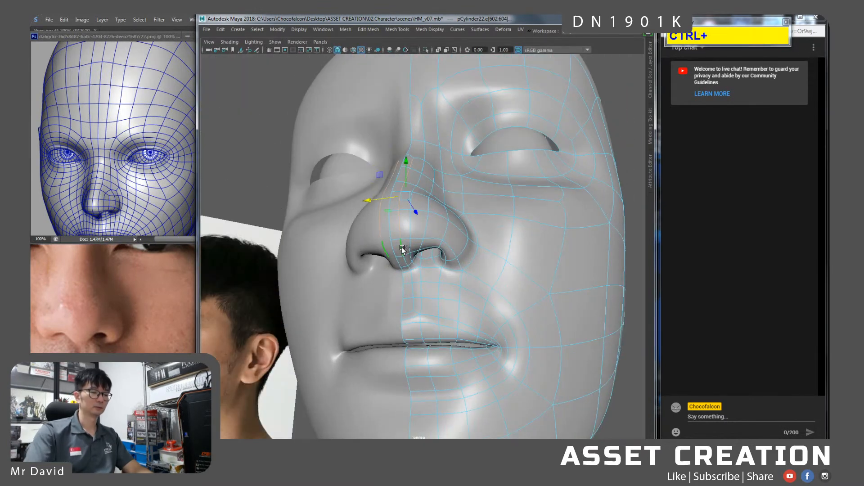
key("BackSpace")
Rework the edge flow on the underside of the nose between the nostrils and delete the unwanted edge there.
right_click_drag(495, 212, 407, 210, "alt")
left_click_drag(407, 210, 388, 229, "alt")
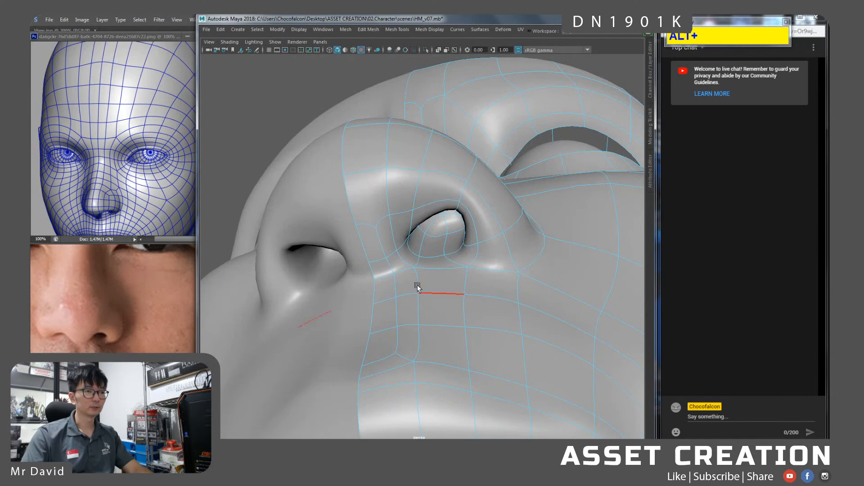
left_click_drag(382, 226, 387, 242, "alt")
right_click_drag(388, 242, 388, 218, "alt")
left_click_drag(387, 218, 380, 225, "alt")
right_click_drag(380, 225, 387, 231, "alt")
left_click_drag(388, 231, 383, 214, "alt")
left_click(377, 193)
right_click_drag(377, 194, 381, 180, "shift")
left_click_drag(381, 180, 377, 225, "alt")
key("q")
left_click(365, 197)
left_click(349, 214, "shift")
right_click_drag(372, 222, 378, 194)
key("BackSpace")
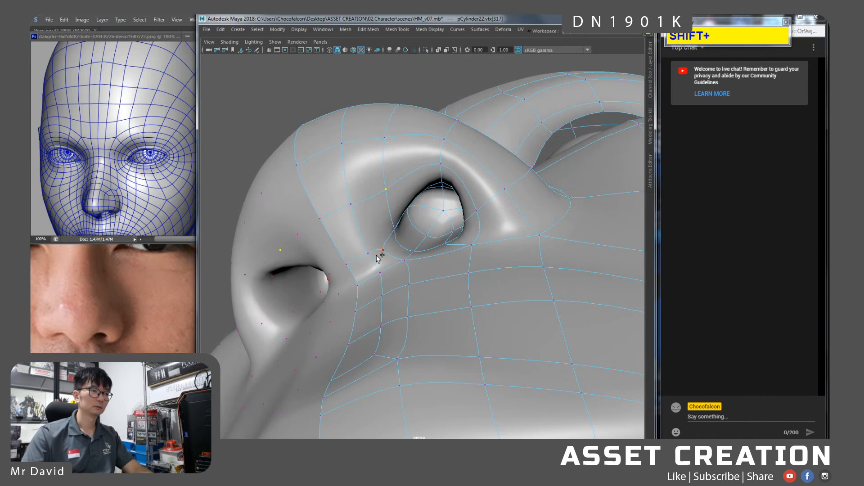
Try to merge the two neighbouring vertices on the columella beside the nostril into one, and undo the merge.
left_click_drag(379, 255, 379, 215, "alt")
key("ctrl+z")
left_click(378, 203)
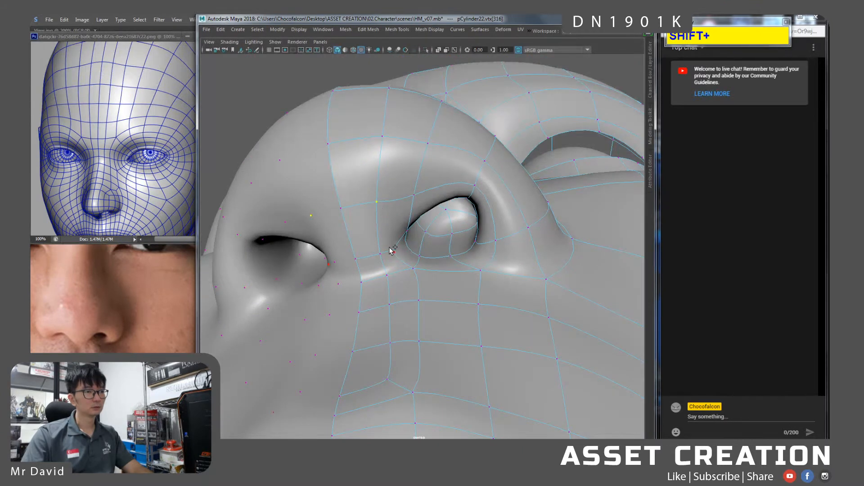
right_click_drag(393, 209, 392, 209, "shift")
left_click_drag(392, 209, 360, 224, "alt")
left_click_drag(387, 253, 390, 248, "alt")
right_click_drag(372, 228, 372, 201)
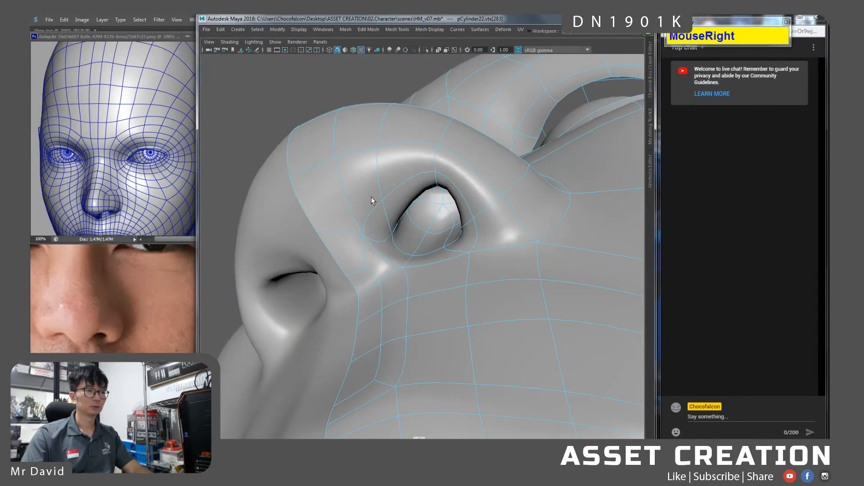
key("ctrl+z")
key("ctrl+z")
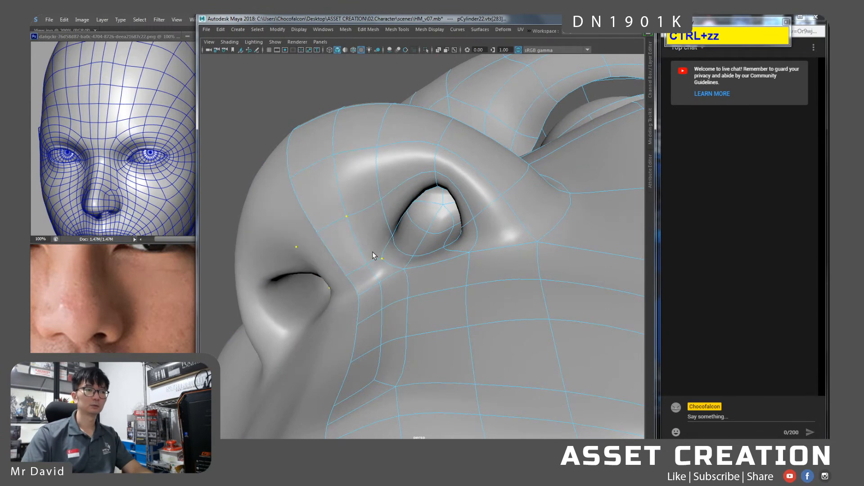
left_click_drag(358, 242, 369, 258, "alt")
left_click(368, 263)
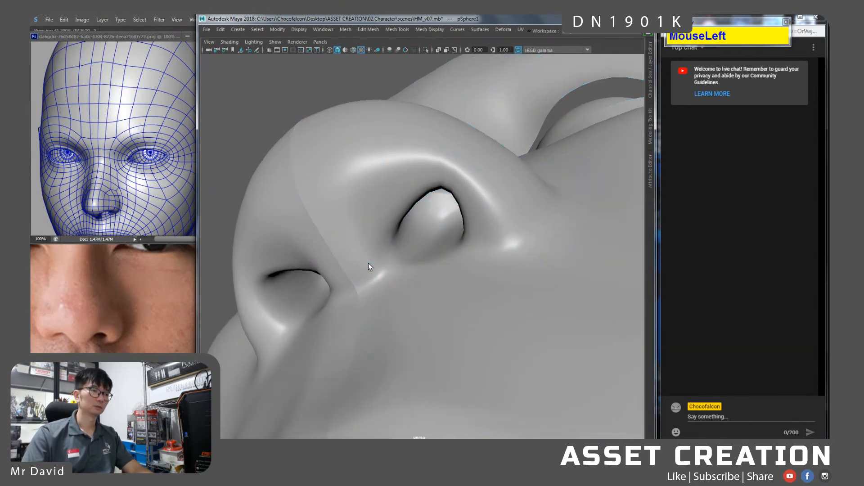
right_click_drag(382, 226, 382, 201)
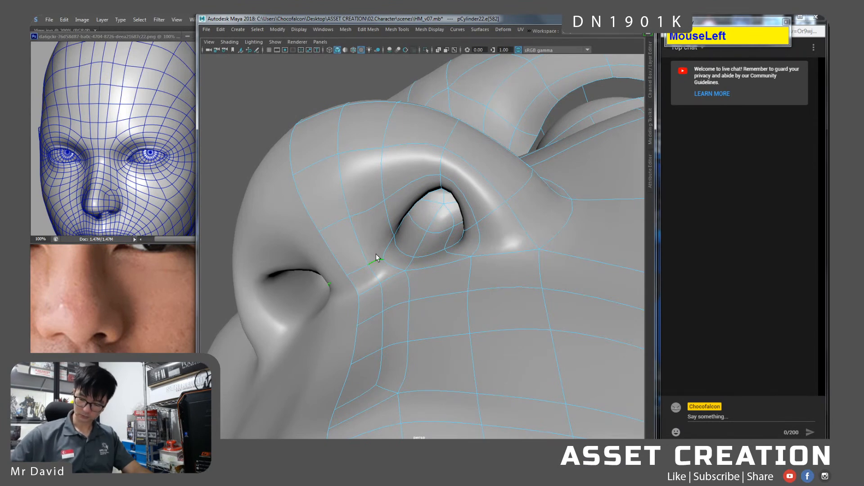
left_click(377, 254)
left_click_drag(387, 255, 408, 251, "alt")
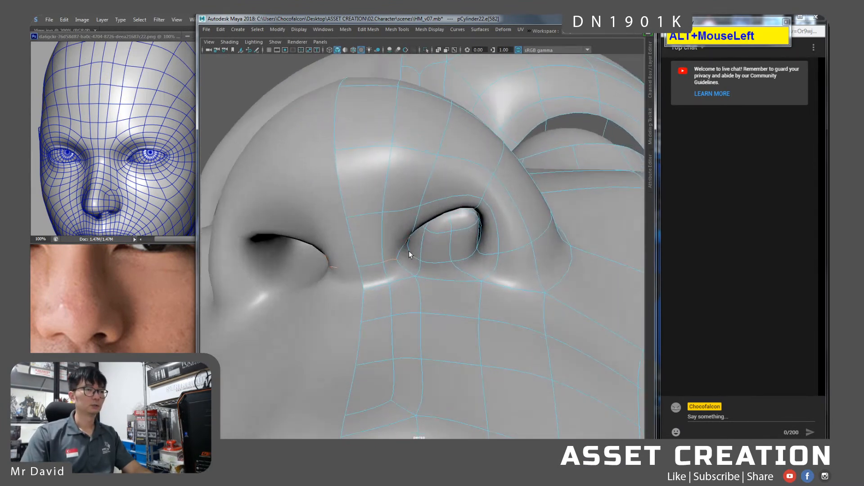
left_click_drag(417, 216, 428, 244, "alt")
left_click(371, 285, "shift")
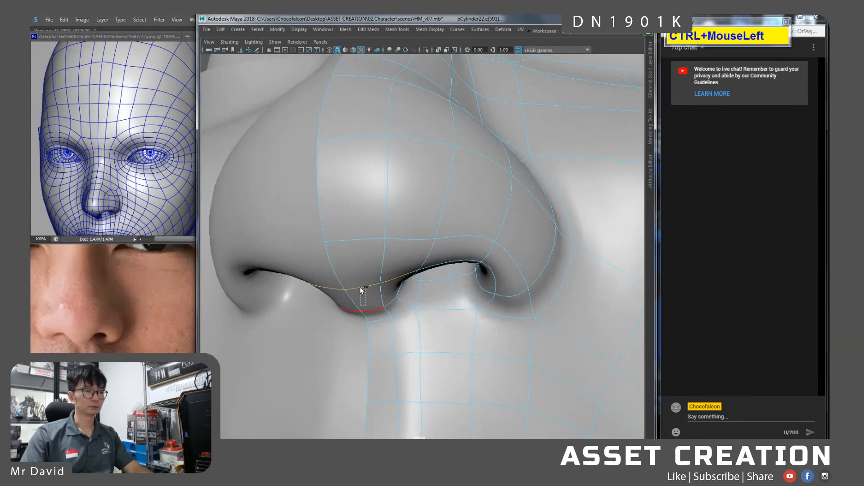
left_click_drag(394, 243, 415, 208)
Try to merge the inner nostril rim vertex with the lower columella vertex, and undo it.
right_click_drag(417, 201, 400, 134)
left_click(420, 190)
left_click(379, 246, "shift")
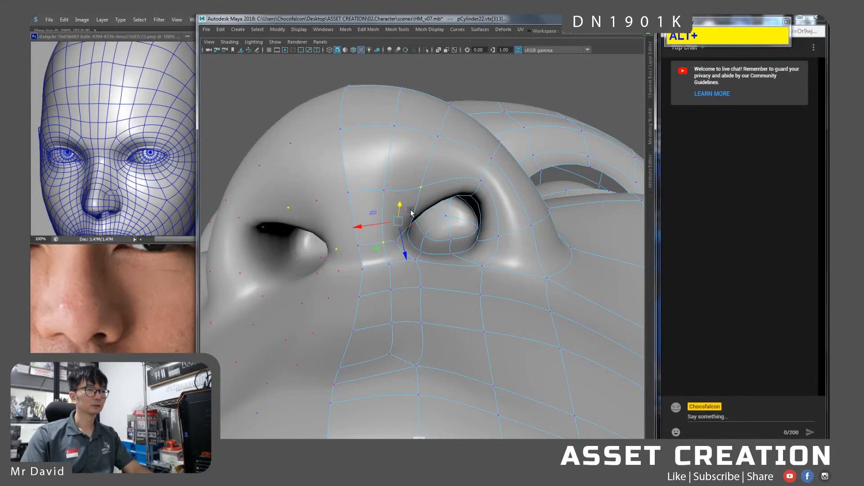
right_click_drag(411, 214, 413, 139, "shift")
left_click_drag(408, 198, 379, 205, "alt")
right_click_drag(379, 204, 382, 186)
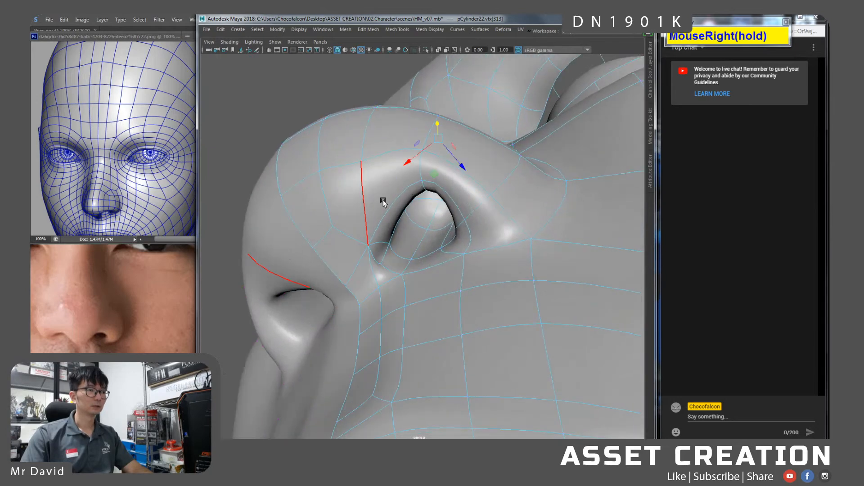
key("ctrl+z")
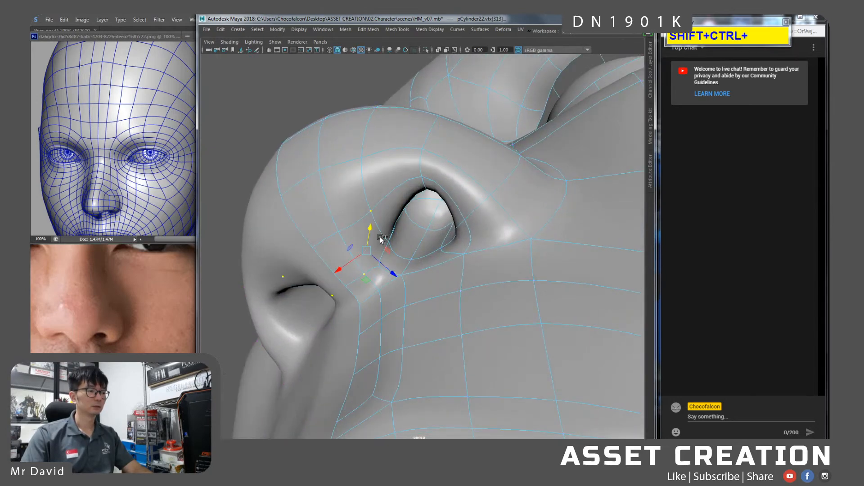
Connect the inner nostril rim vertex and the lower columella vertex with a new edge.
key("ctrl+shift+w")
left_click_drag(380, 239, 397, 223, "alt")
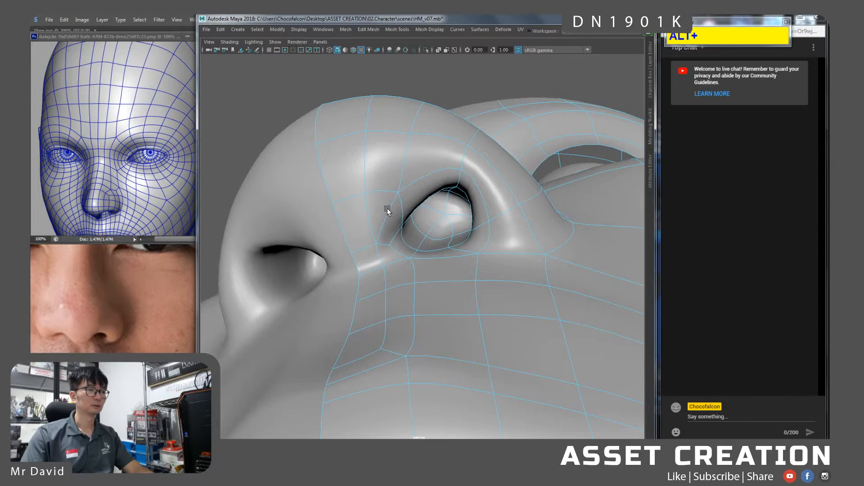
right_click_drag(387, 210, 384, 186, "alt")
left_click_drag(385, 186, 413, 241, "alt")
right_click_drag(412, 240, 452, 276, "alt")
middle_click_drag(423, 288, 409, 269, "alt")
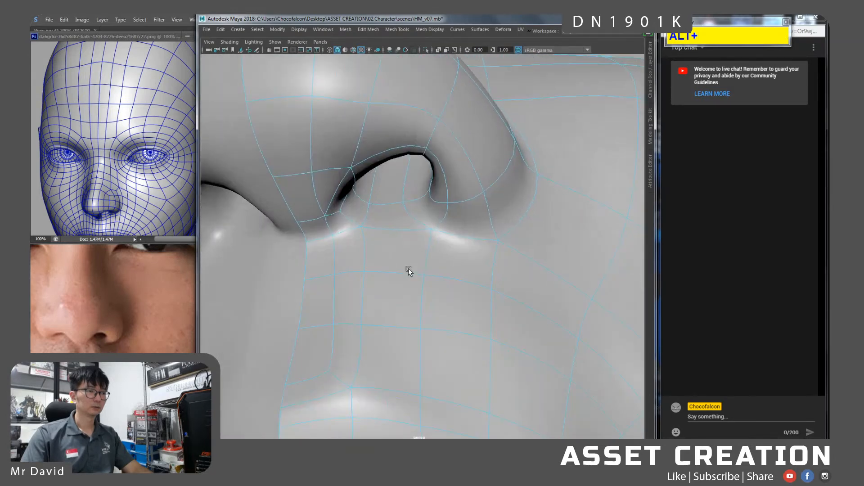
Try to add a crosswise edge line across the columella between the nostrils, and undo it.
left_click(353, 221)
left_click(374, 224)
right_click_drag(374, 225, 373, 201)
left_click(354, 219)
mouse_move(354, 219)
left_mouse_down("alt")
mouse_move(379, 223)
mouse_move(335, 235)
mouse_move(339, 199)
mouse_move(339, 210)
mouse_move(394, 223)
mouse_move(395, 232)
mouse_move(342, 223)
mouse_move(366, 239)
mouse_move(384, 226)
mouse_move(347, 269)
mouse_move(370, 239)
mouse_move(362, 226)
mouse_move(353, 227)
mouse_move(371, 217)
mouse_move(351, 219)
mouse_move(356, 233)
mouse_move(396, 230)
left_mouse_up("alt")
key("ctrl+z")
left_click(348, 271)
left_click(375, 237, "shift")
key("ctrl+shift+w")
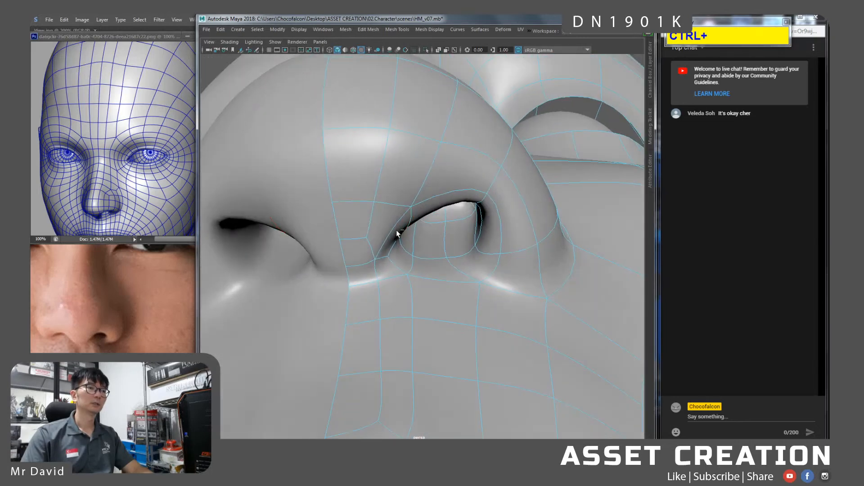
key("ctrl+z")
Delete the crosswise edge spanning the columella between the nostrils.
left_click(372, 163, "shift")
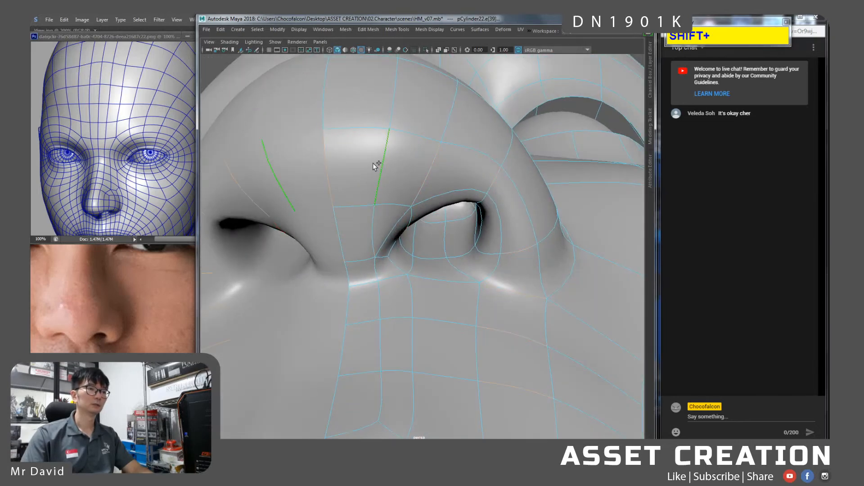
left_click(529, 294, "shift")
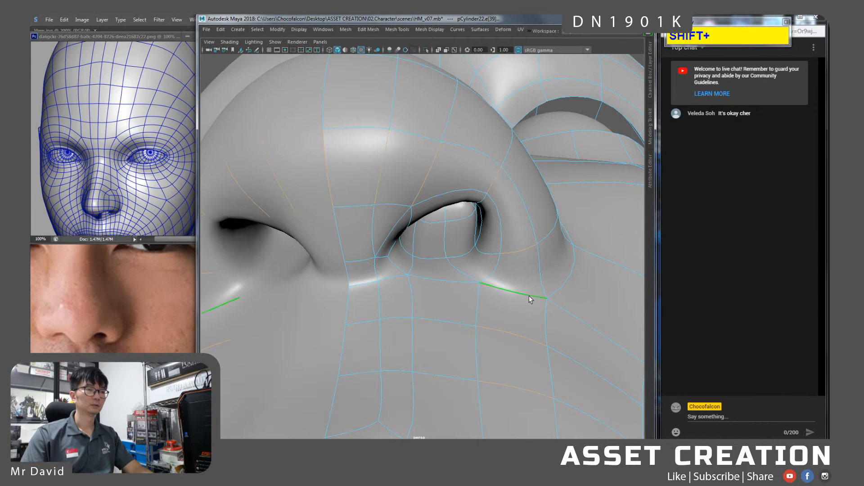
right_click_drag(529, 293, 506, 292, "alt")
left_click_drag(505, 293, 487, 309, "alt")
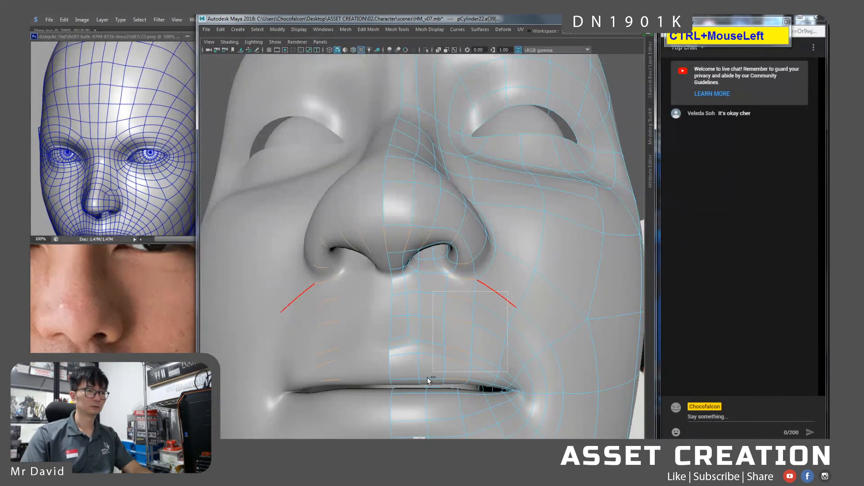
right_click_drag(474, 301, 468, 333, "alt")
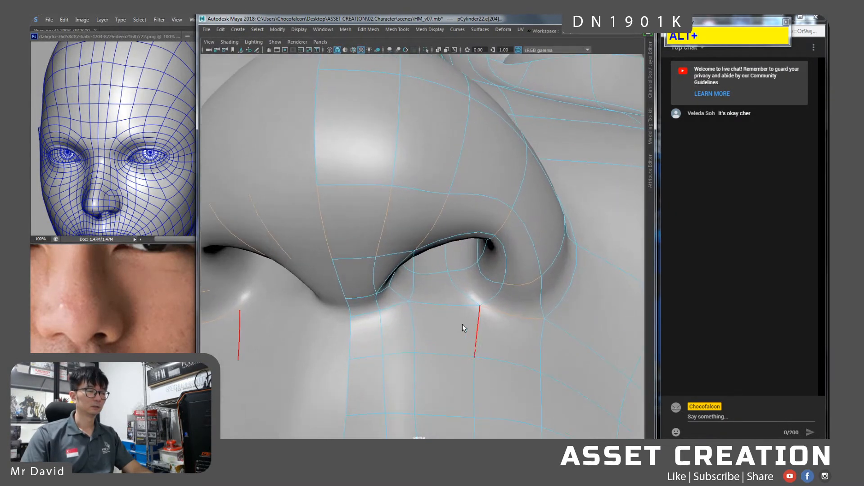
left_click_drag(445, 293, 357, 249, "alt")
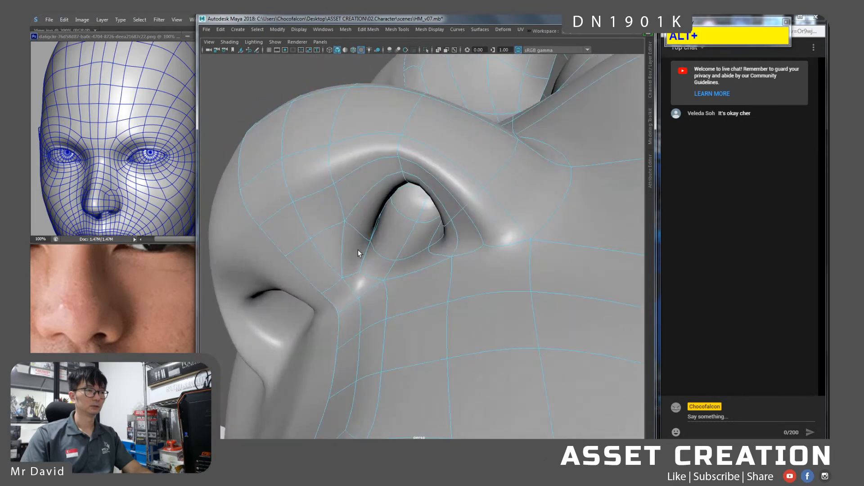
left_click(301, 245)
left_click(301, 247, "shift")
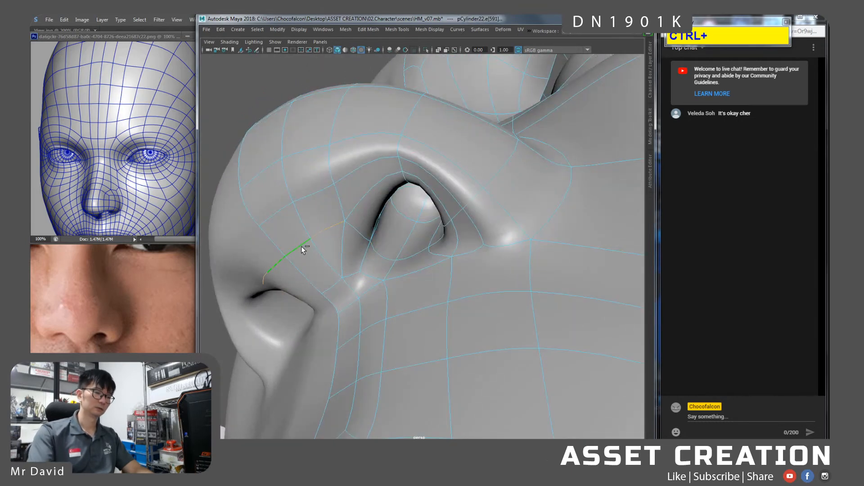
key("ctrl+BackSpace")
Try to reposition the vertex at the front rim of the nostril, and undo it.
left_click_drag(357, 247, 416, 247, "alt")
right_click_drag(423, 173, 396, 172)
left_click_drag(395, 171, 407, 214, "alt")
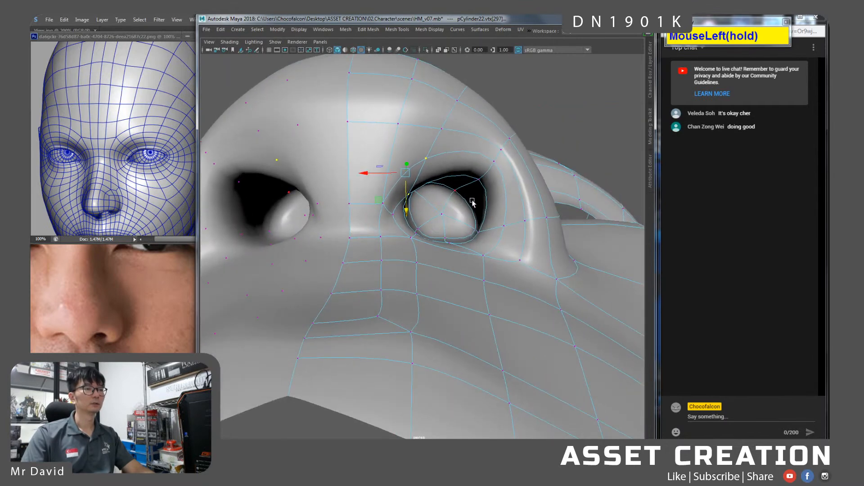
left_click_drag(443, 157, 444, 176, "alt")
right_click_drag(454, 173, 436, 158, "alt")
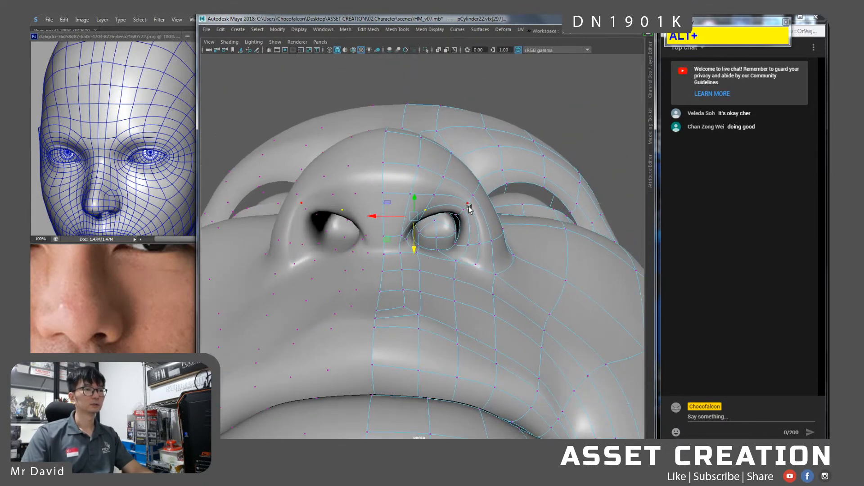
key("alt+1")
left_click_drag(466, 201, 433, 203, "alt")
key("alt+3")
key("ctrl+z")
key("ctrl+z")
Delete the extra edges running across the underside of the nose tip in front of the nostrils.
right_click_drag(433, 204, 427, 192)
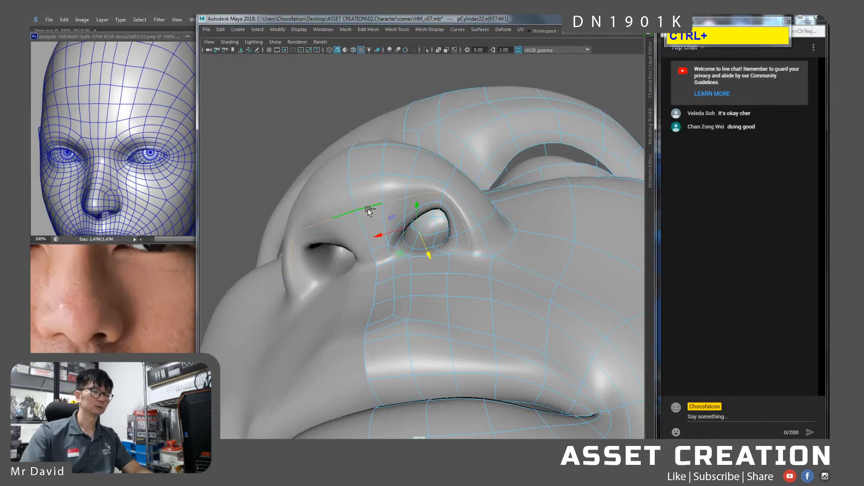
key("ctrl+BackSpace")
left_click_drag(401, 219, 395, 244, "alt")
right_click_drag(395, 245, 369, 249)
left_click(369, 250)
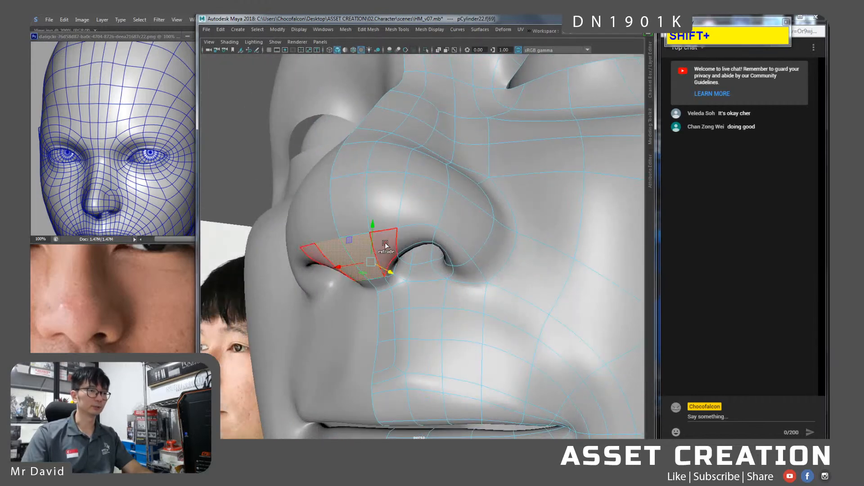
key("1")
left_click_drag(396, 250, 438, 256, "alt")
key("3")
right_click_drag(438, 255, 437, 236, "alt")
Select the columella vertices between the nostrils and adjust their position from below.
left_click(398, 194)
left_click(435, 231, "shift")
left_click_drag(431, 234, 353, 258, "alt")
left_click_drag(333, 231, 403, 232)
left_click(380, 269)
left_click(392, 222, "shift")
left_click_drag(390, 262, 390, 257)
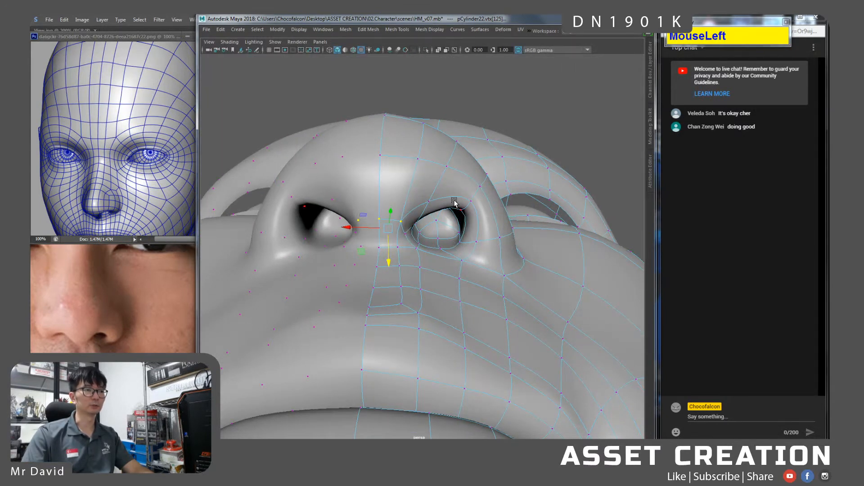
Nudge the vertices beside the inner nostril rim slightly toward the nose tip.
left_click(432, 202)
left_click_drag(431, 204, 411, 229, "alt")
key("alt+q")
left_click(390, 229, "shift")
key("w")
left_click_drag(440, 159, 393, 211, "ctrl")
left_click_drag(409, 242, 408, 233)
left_click_drag(433, 174, 457, 219, "alt")
left_click(468, 218)
key("ctrl+z")
Move the vertex at the base of the nostril wing sideways to adjust the wing's width.
left_click_drag(469, 222, 502, 226, "alt")
right_click_drag(502, 227, 463, 226, "alt")
left_click_drag(462, 226, 447, 229, "alt")
right_click_drag(447, 229, 494, 214)
left_click_drag(380, 279, 431, 261, "alt")
left_click(355, 346)
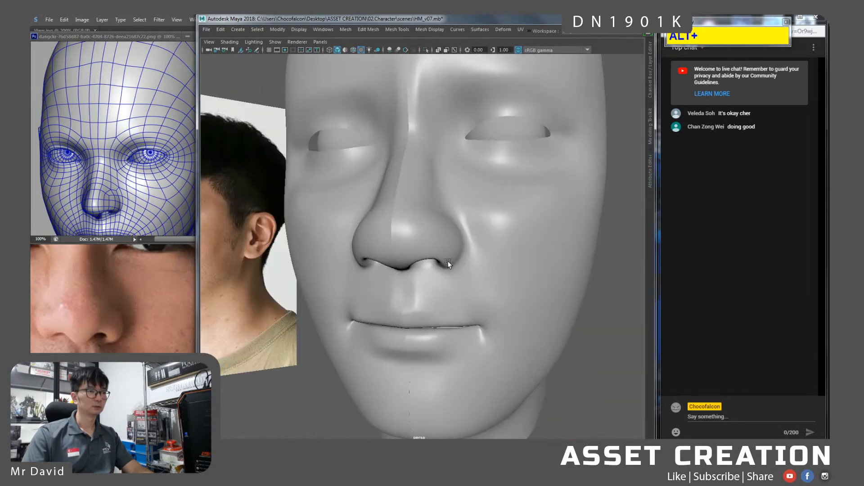
left_click(450, 254)
right_click_drag(458, 252, 441, 227, "alt")
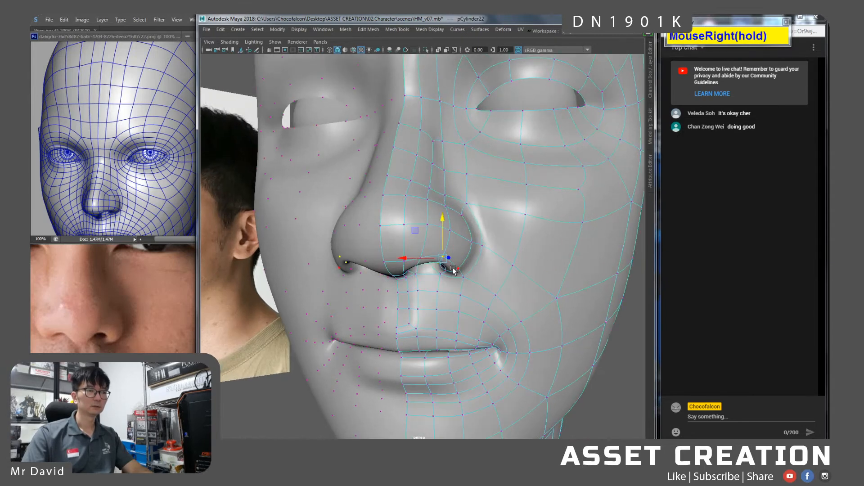
left_click(456, 269)
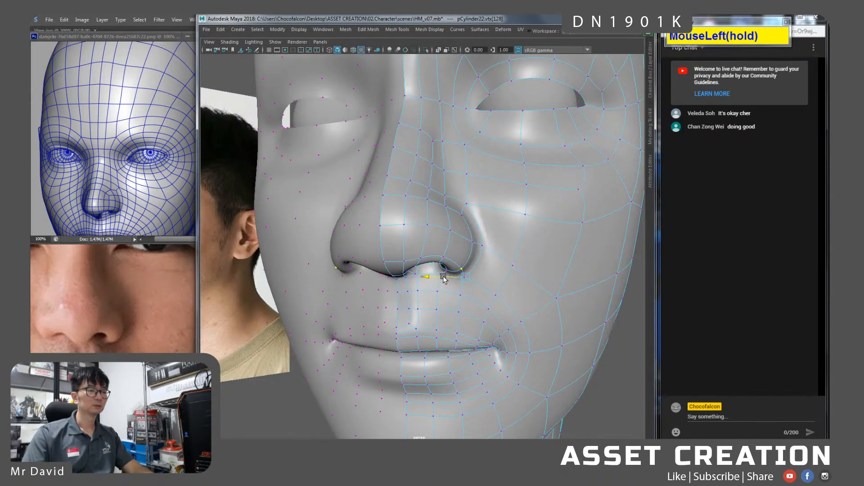
left_click_drag(445, 278, 405, 241)
Try to adjust a vertex on the side of the nose in profile without smoothing, and undo it.
right_click_drag(405, 241, 429, 253, "alt")
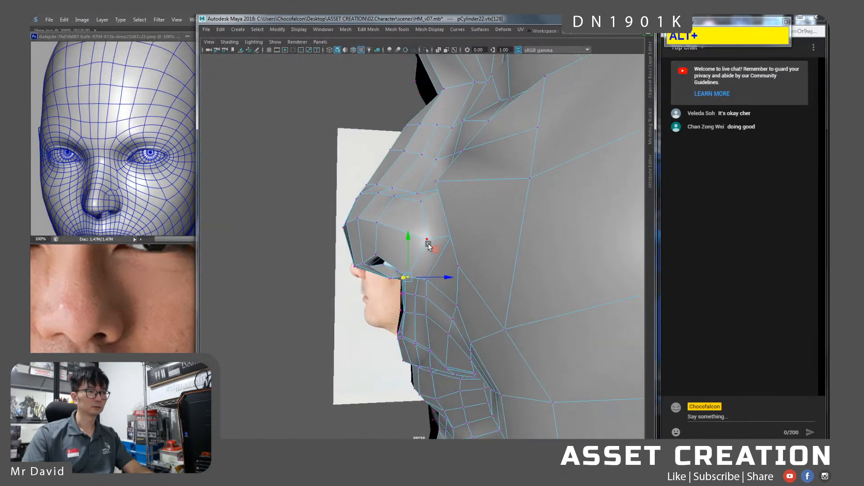
left_click(423, 205)
left_click_drag(424, 221, 431, 189, "alt")
left_click(431, 195)
key("ctrl+z")
key("3")
Examine the nose and overall face shape on both head halves from several angles.
left_click_drag(367, 250, 464, 247, "alt")
right_click_drag(415, 215, 435, 207)
scroll(450, 259, "down", 3)
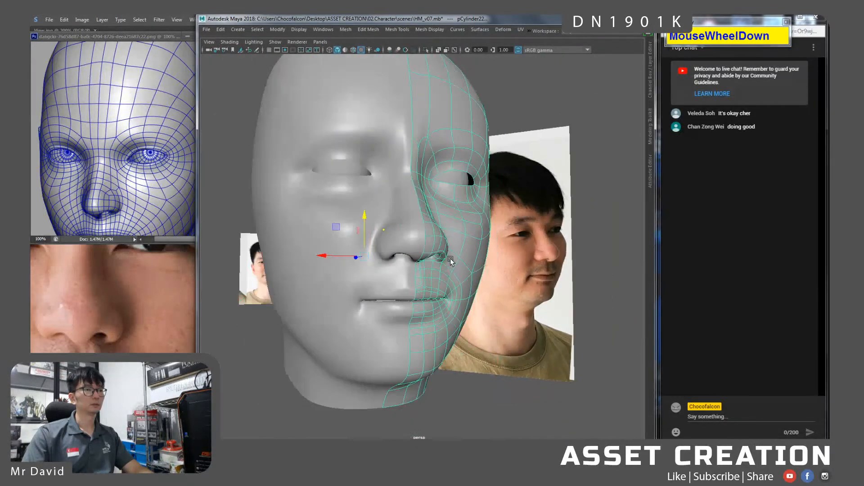
left_click(514, 432)
right_click_drag(468, 364, 448, 351, "alt")
left_click_drag(447, 351, 467, 309, "alt")
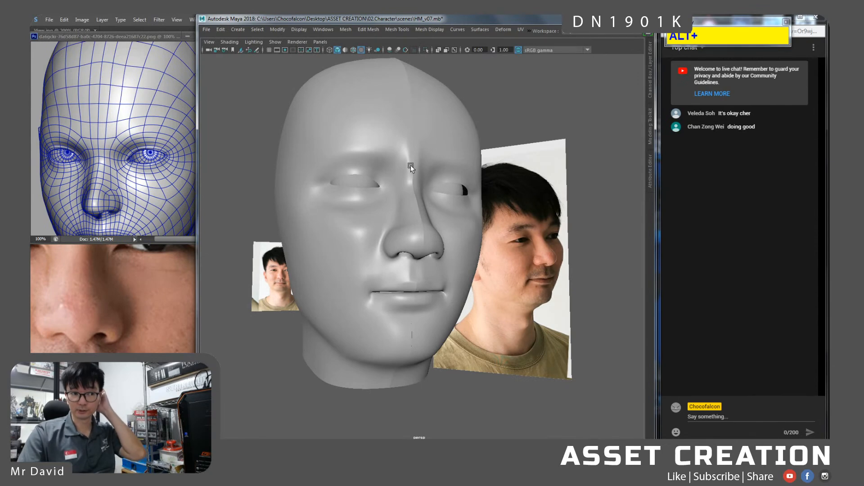
right_click_drag(388, 143, 396, 257, "alt")
left_click_drag(395, 257, 390, 279, "alt")
left_click(385, 280)
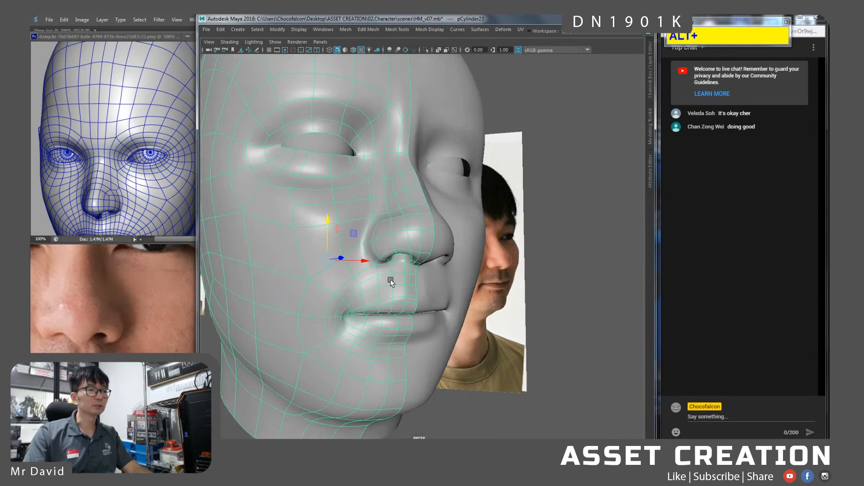
left_click(531, 394)
left_click_drag(531, 394, 462, 268, "alt")
left_click(489, 229)
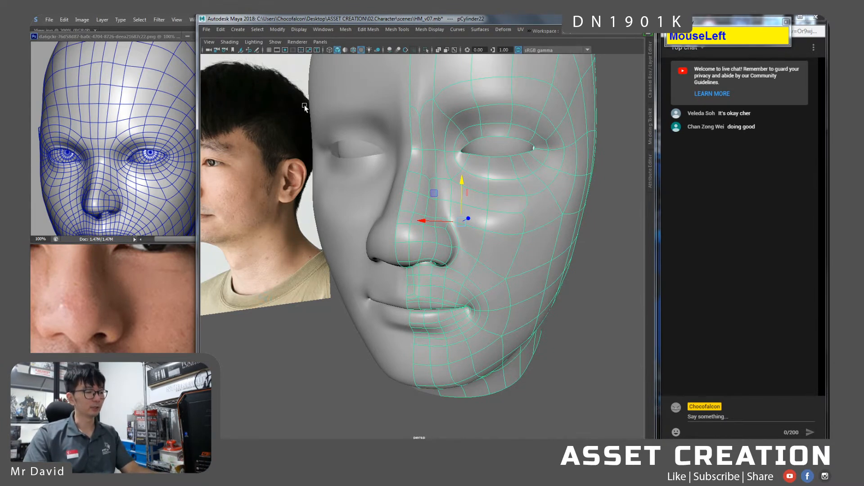
Try to even out the surface above the upper lip with the Relax sculpting brush, and undo the stroke.
key("ctrl+space")
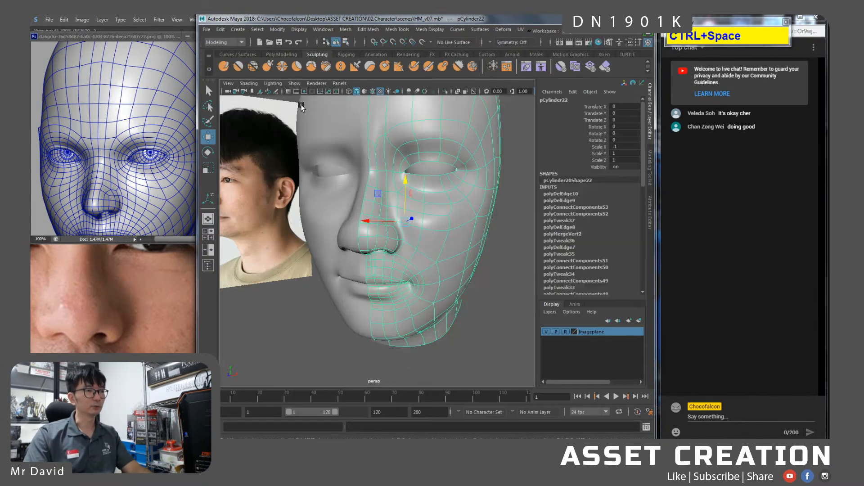
left_click(252, 67)
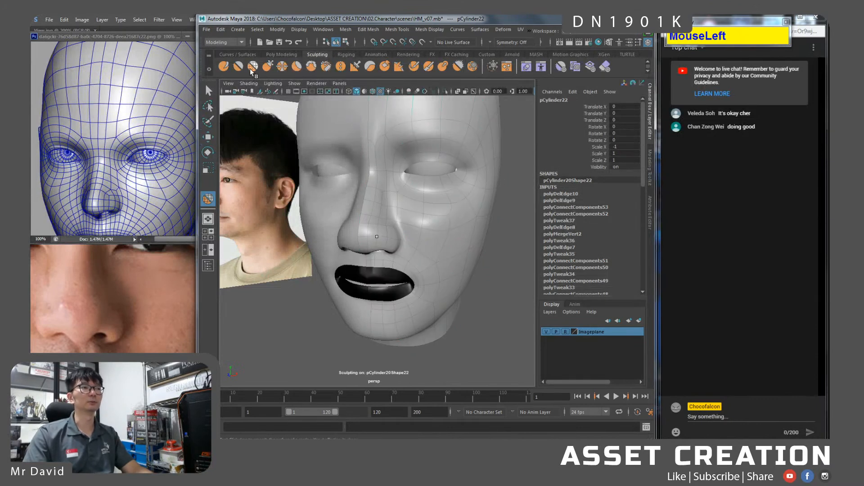
right_click_drag(418, 235, 423, 266, "alt")
left_click_drag(422, 266, 440, 267, "alt")
mouse_move(440, 267)
left_mouse_down()
mouse_move(453, 263)
mouse_move(433, 300)
left_mouse_up()
key("ctrl+z")
key("w")
key("ctrl+space")
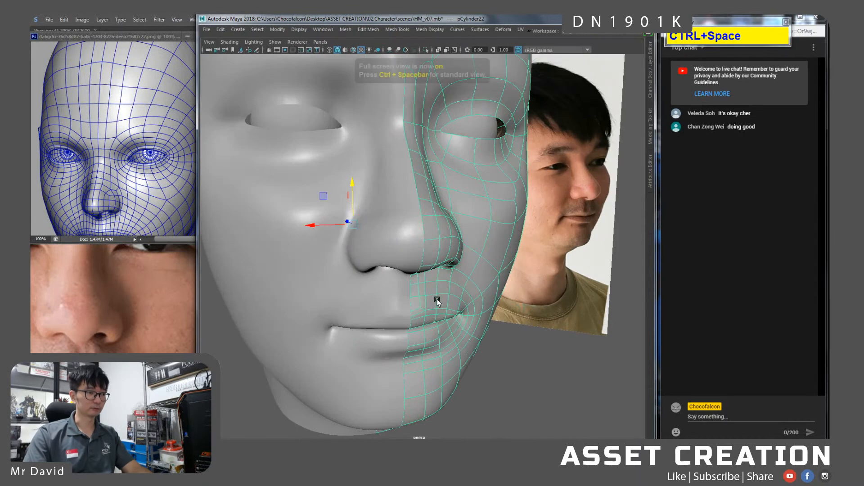
Try to adjust the edges along the nostril wing on the other head half, and undo the changes.
left_click_drag(506, 356, 380, 245, "alt")
right_click_drag(380, 246, 430, 233, "alt")
left_click_drag(430, 233, 407, 232, "alt")
right_click_drag(359, 227, 362, 201)
left_click_drag(355, 208, 362, 212, "alt")
left_click(371, 211)
double_click(364, 245, "shift")
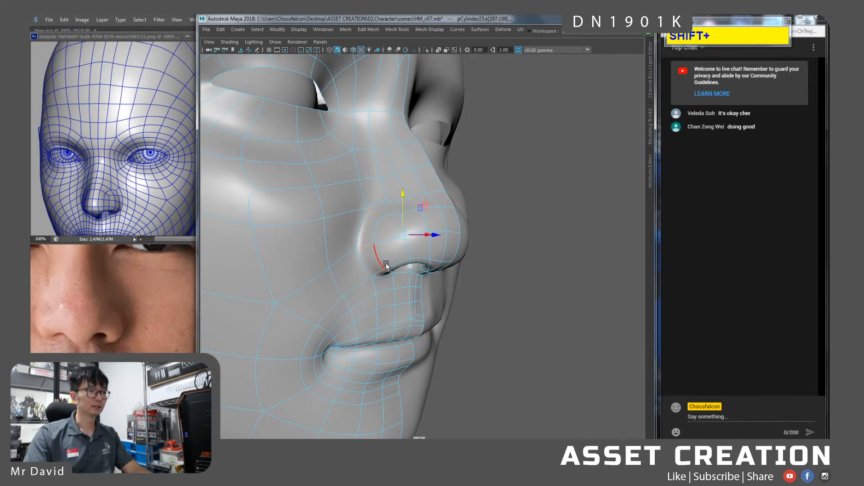
left_click_drag(374, 256, 383, 263, "alt")
key("ctrl+shift+w")
right_click_drag(393, 222, 423, 210)
left_click(512, 314)
left_click_drag(512, 314, 420, 288, "alt")
key("ctrl+z")
key("ctrl+z")
key("ctrl+z")
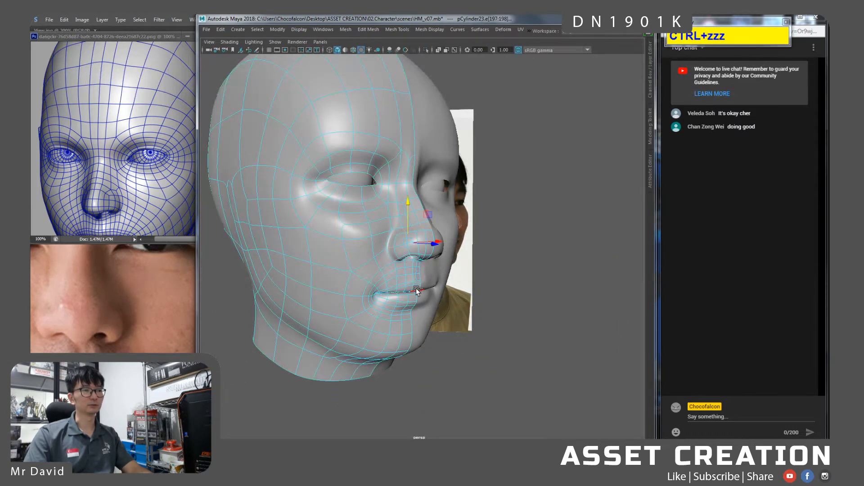
Raise the vertex on the side of the nose just above the nostril wing.
right_click_drag(405, 214, 363, 213, "alt")
right_click_drag(376, 216, 391, 219, "alt")
middle_click_drag(418, 216, 422, 233, "alt")
key("w")
left_click(396, 234)
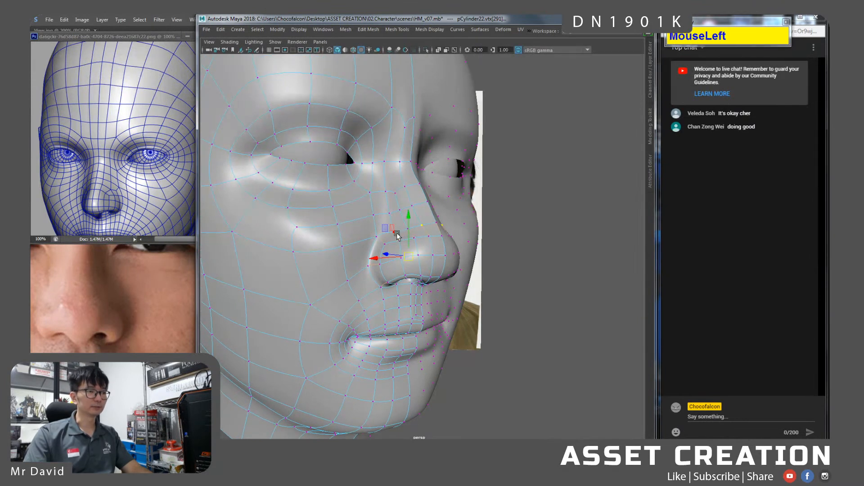
key("ctrl+z")
left_click_drag(396, 213, 396, 199)
Check the reshaped nose against the whole head from front and three-quarter views.
mouse_move(463, 244)
left_mouse_down("alt")
mouse_move(484, 239)
mouse_move(467, 233)
left_mouse_up("alt")
right_click_drag(451, 204, 496, 194)
left_click(590, 299)
left_click(548, 294)
right_click_drag(547, 294, 522, 252, "alt")
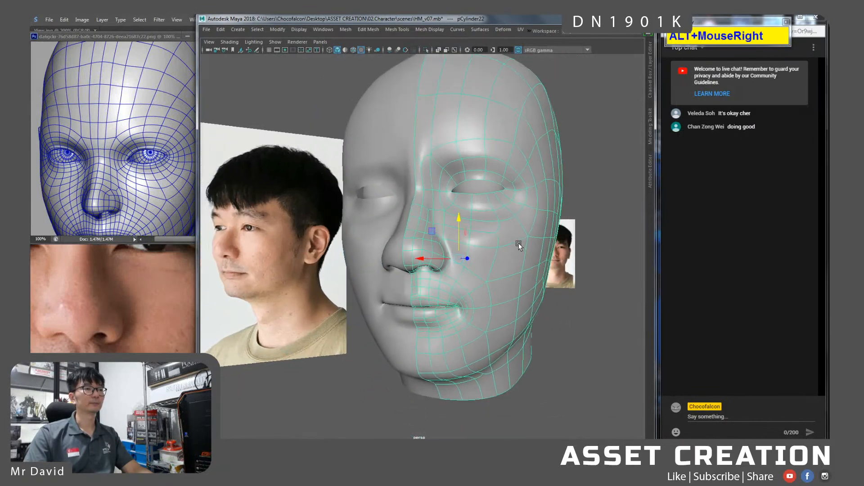
left_click_drag(522, 249, 486, 243, "alt")
middle_click_drag(463, 234, 476, 248, "alt")
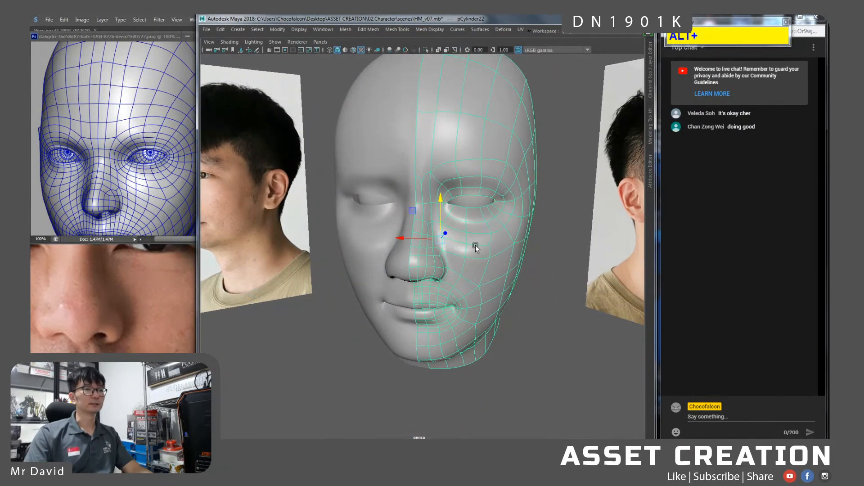
left_click_drag(485, 242, 468, 226, "alt")
mouse_move(470, 266)
left_mouse_down("alt")
mouse_move(453, 254)
mouse_move(458, 270)
left_mouse_up("alt")
Switch to the front view, hide the eyeball sphere behind the eye opening and select the head half.
key("space")
middle_click_drag(511, 165, 399, 299, "alt")
left_click(440, 235)
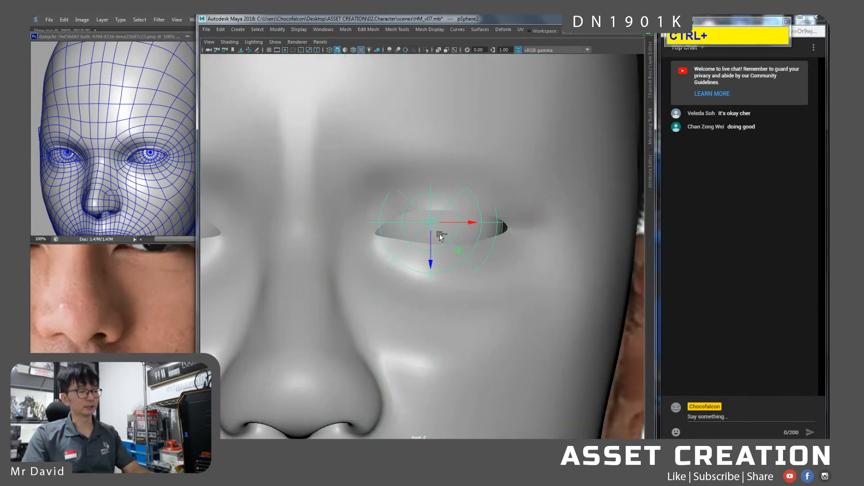
key("ctrl+h")
left_click(439, 262)
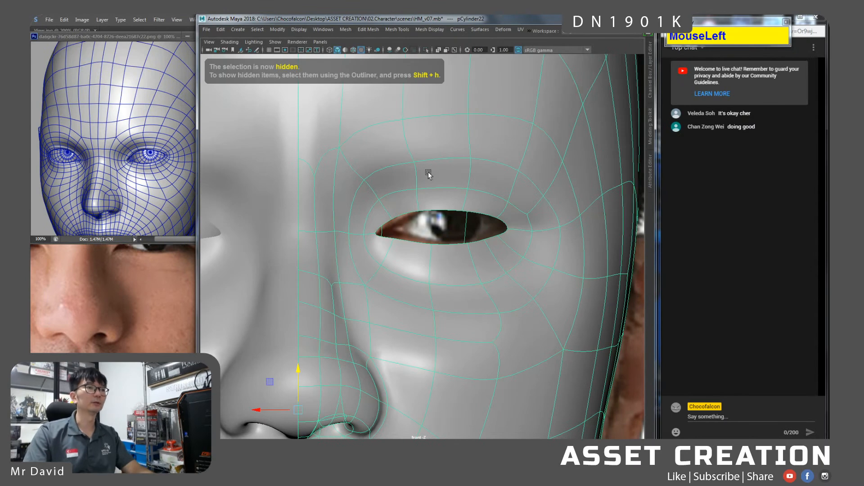
Frame the eye in the reference photo window and turn on X-ray display for the head mesh.
right_click_drag(387, 187, 471, 266, "alt")
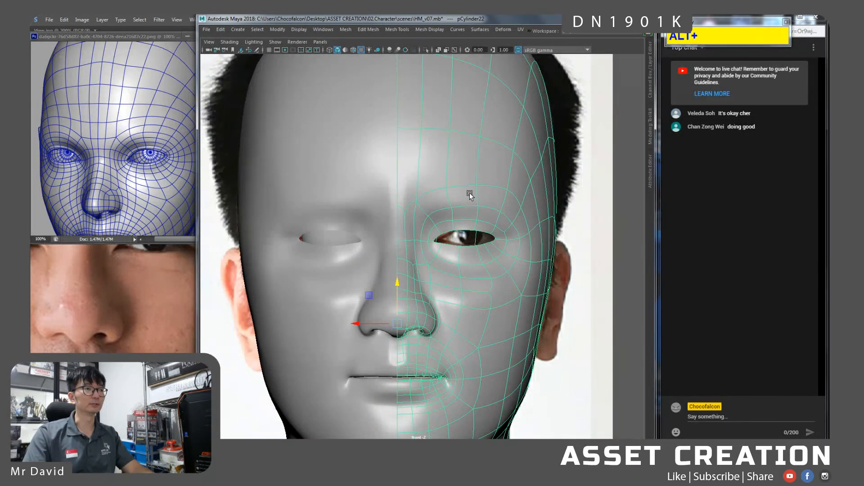
middle_click_drag(464, 202, 455, 208, "alt")
middle_click(126, 268)
left_click_drag(180, 290, 262, 341)
left_click_drag(310, 321, 245, 321)
key("alt+Tab")
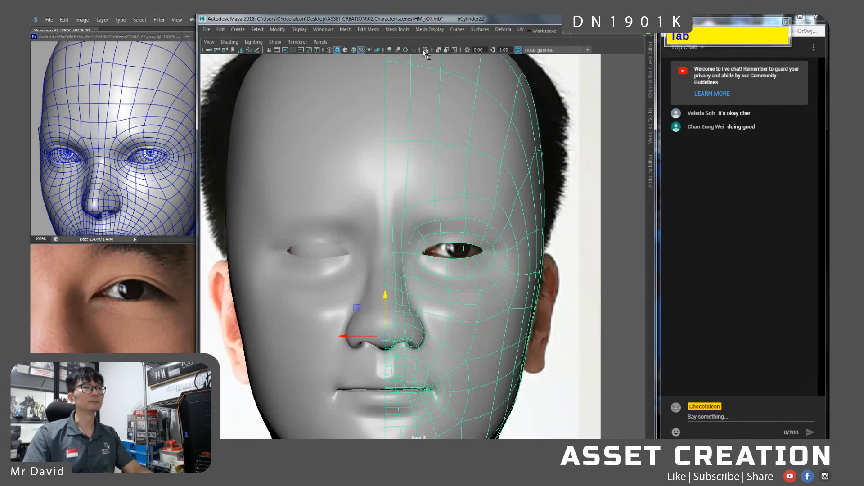
left_click(439, 49)
right_click_drag(485, 250, 438, 279, "alt")
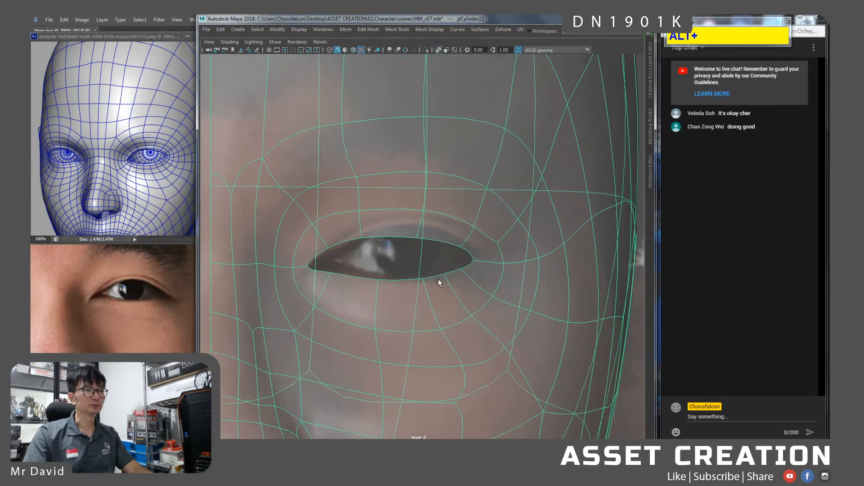
Raise the inner upper-eyelid vertices to follow the lid line in the photo, and undo the middle vertex's move.
right_click_drag(427, 230, 328, 269)
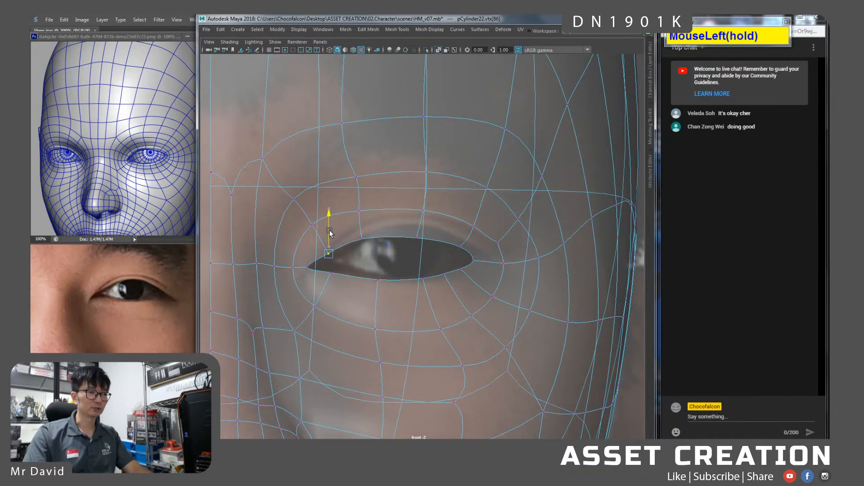
left_click(363, 241)
left_click_drag(358, 216, 356, 211)
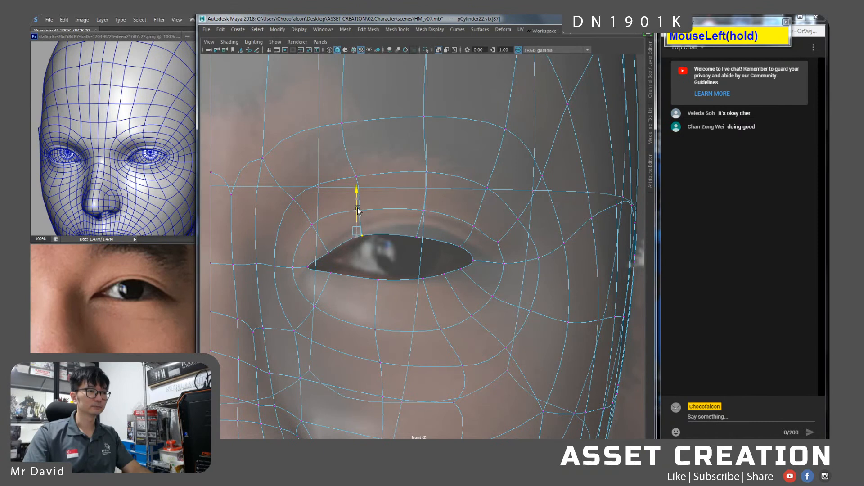
left_click_drag(405, 226, 405, 227)
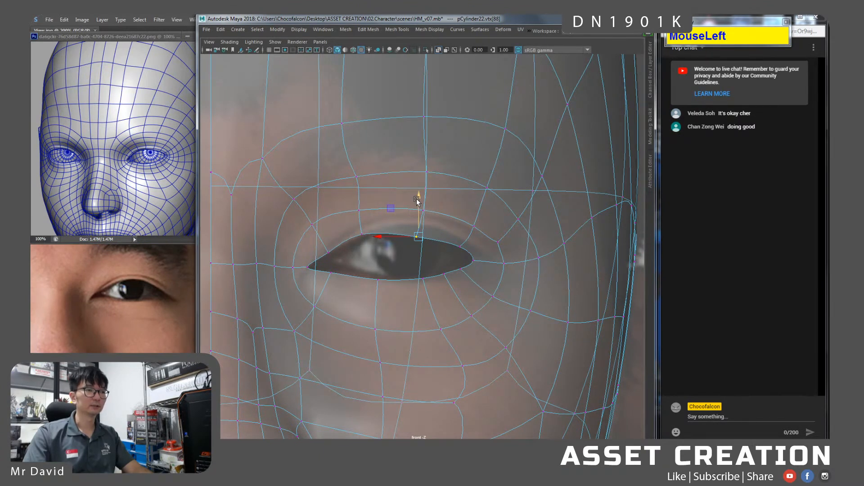
key("ctrl+z")
Slide the middle of the upper eyelid rim upward along its connecting edge to match the photo's lid arch.
right_click_drag(356, 212, 354, 169)
left_click(360, 216)
left_click(418, 223, "shift")
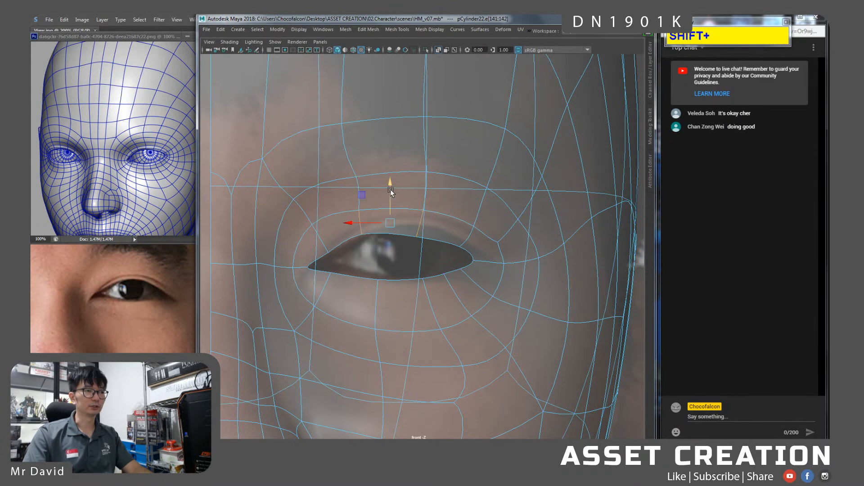
left_click(362, 217, "ctrl")
left_click_drag(424, 191, 423, 170)
Shift the outer upper and lower eyelid edges outward to widen the eye opening.
left_click(472, 237)
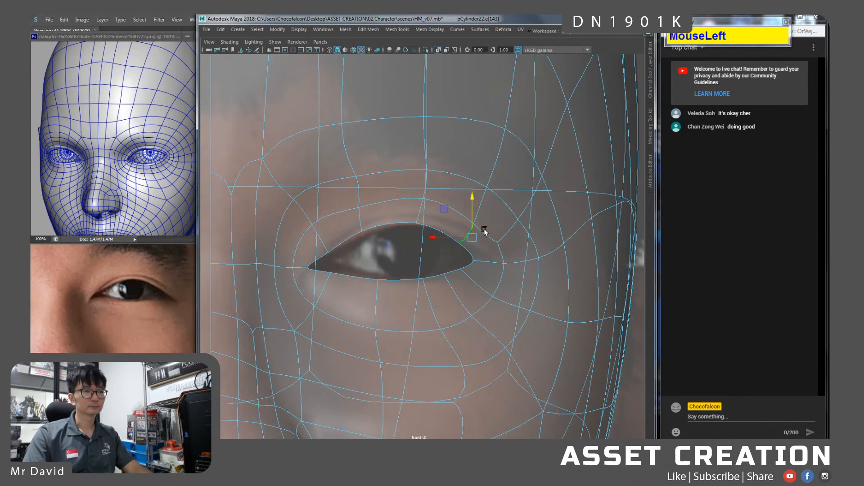
left_click_drag(442, 208, 452, 205)
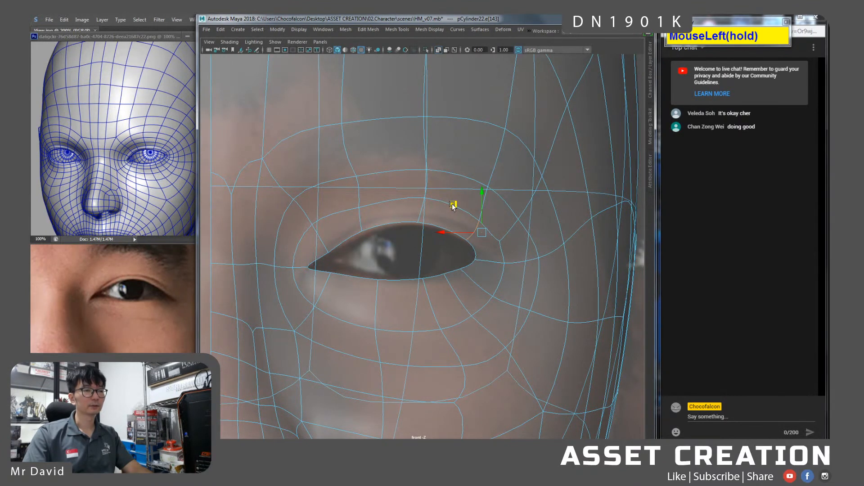
left_click(453, 276, "shift")
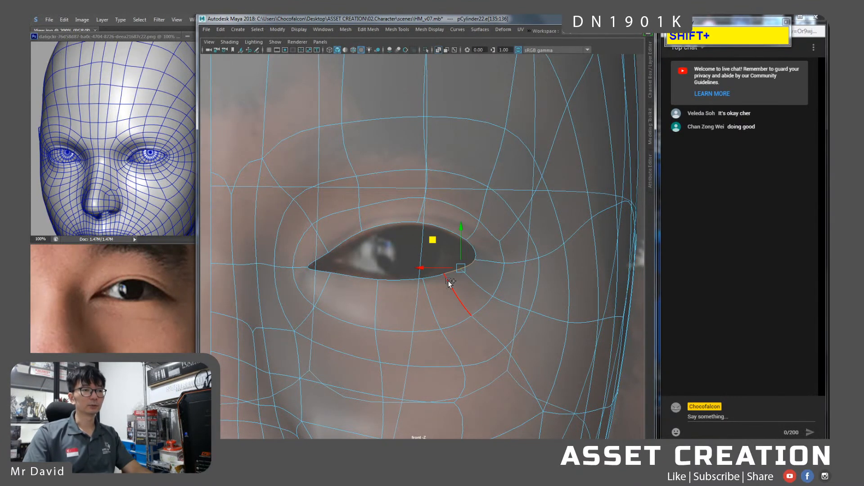
left_click_drag(428, 248, 433, 251)
Move the outer eye-corner vertices outward and adjust the outer lower-lid vertices to match the photo.
right_click_drag(489, 254, 468, 252)
middle_click_drag(469, 253, 446, 256, "alt")
left_click(445, 264)
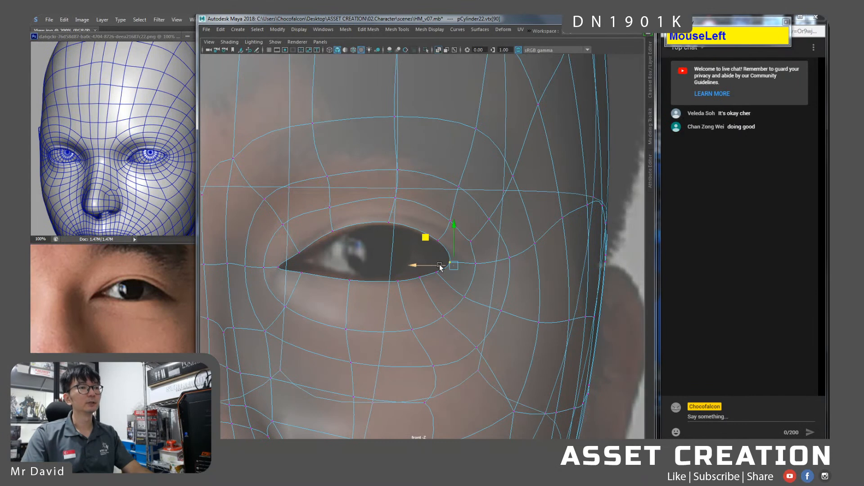
left_click(476, 267, "shift")
mouse_move(452, 263)
left_mouse_down()
mouse_move(483, 266)
mouse_move(464, 269)
left_mouse_up()
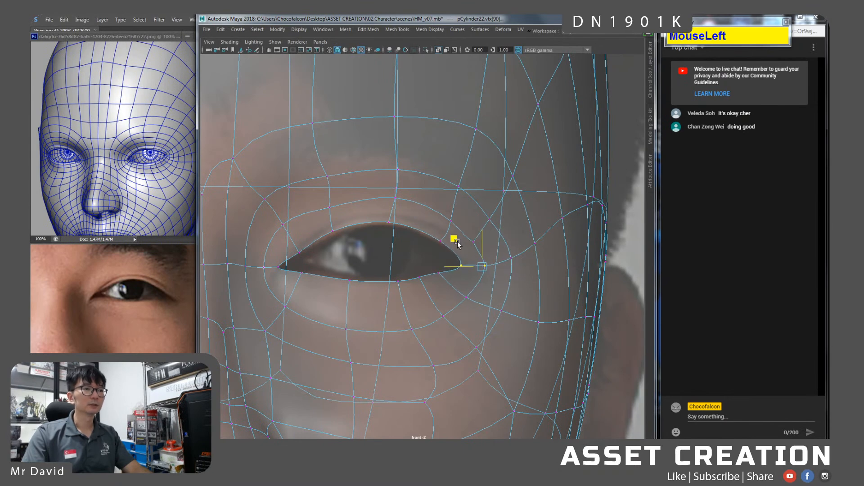
left_click(418, 278, "shift")
left_click(401, 246)
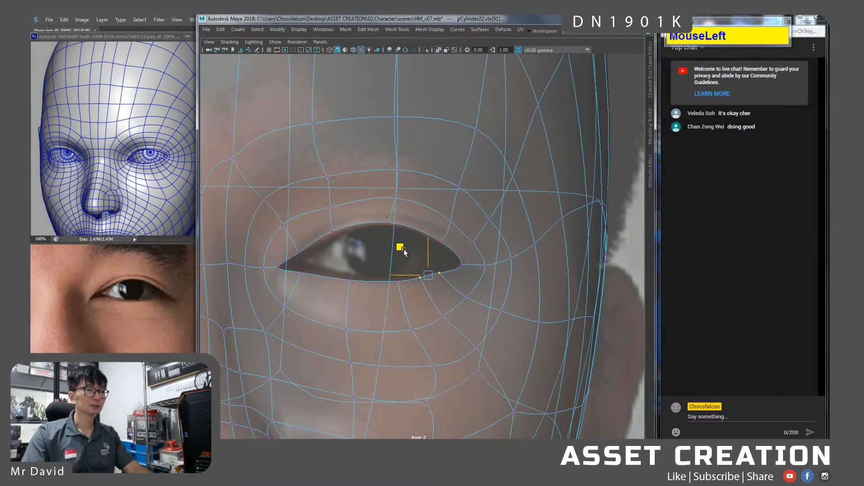
Return to the perspective view, turn off X-ray display and show the hidden eyeball spheres again.
key("space")
left_click_drag(404, 253, 409, 236)
left_click_drag(499, 251, 461, 219, "alt")
right_click_drag(497, 197, 517, 215)
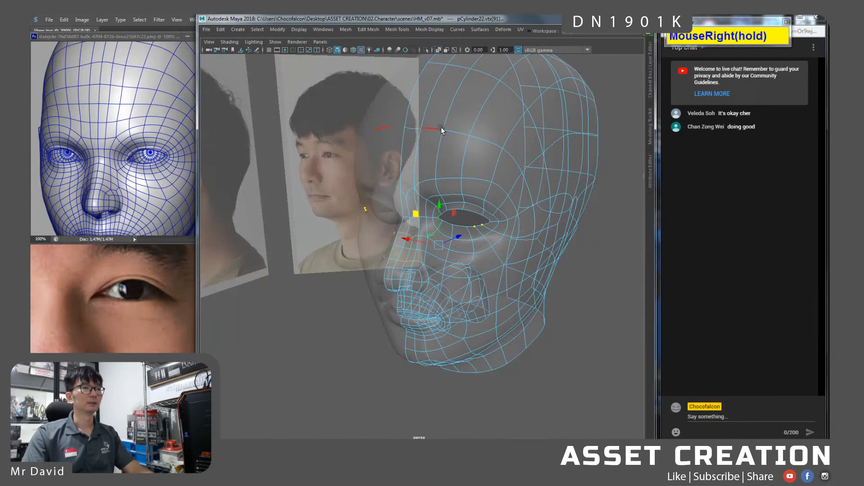
left_click(439, 52)
right_click_drag(504, 180, 485, 186, "alt")
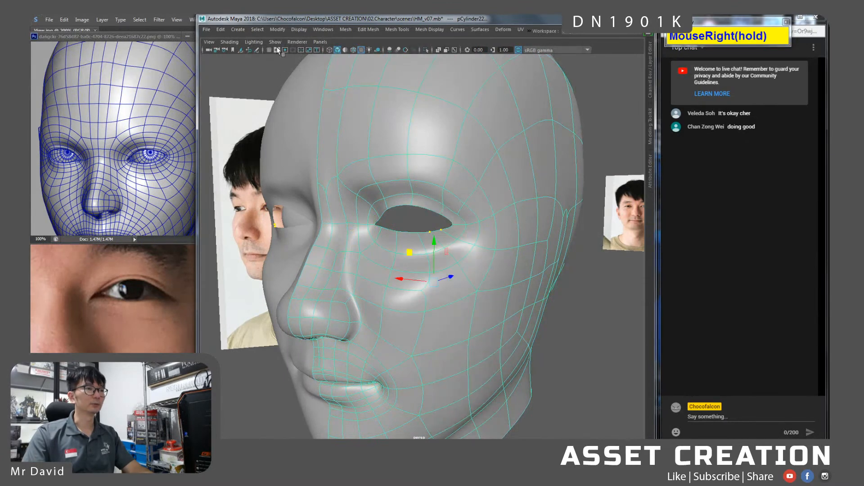
left_click(311, 30)
left_click(315, 30)
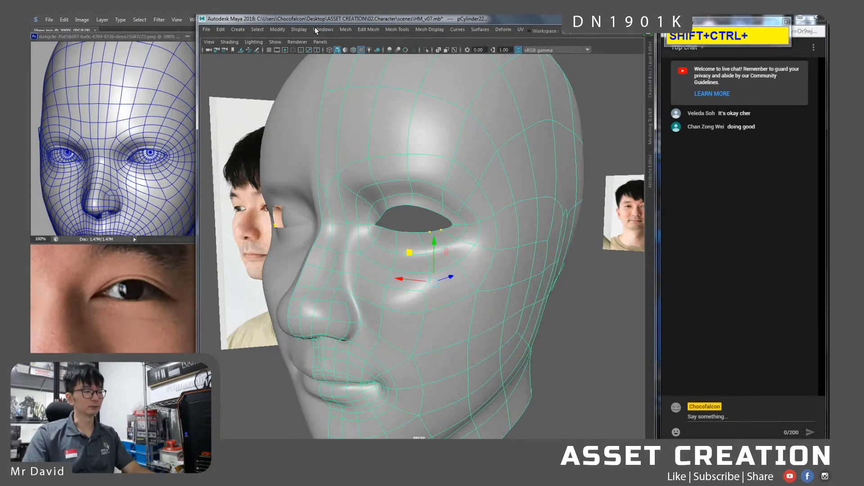
key("ctrl+shift+h")
left_click(401, 218)
Select both eyeball spheres and reassign them to the existing lambert1 material.
left_click_drag(401, 218, 261, 215, "alt")
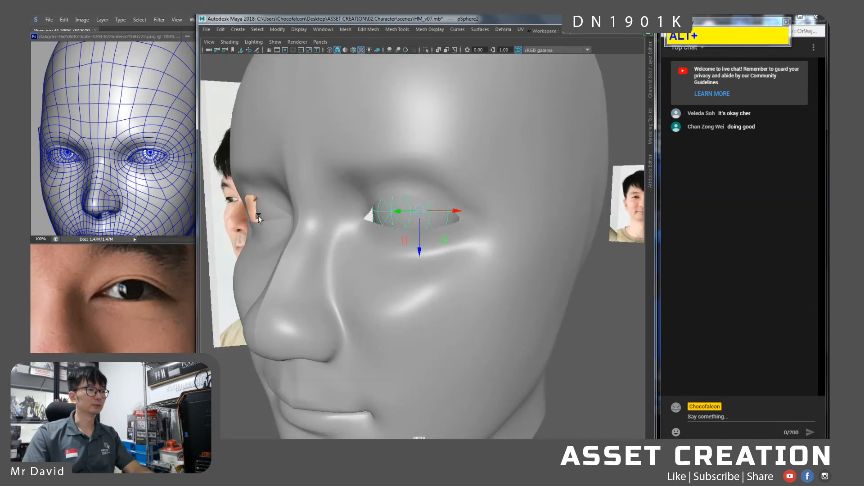
left_click(263, 210, "shift")
right_click(413, 211)
right_click_drag(417, 433, 470, 433)
right_click_drag(417, 219, 417, 437)
right_click_drag(485, 437, 485, 435)
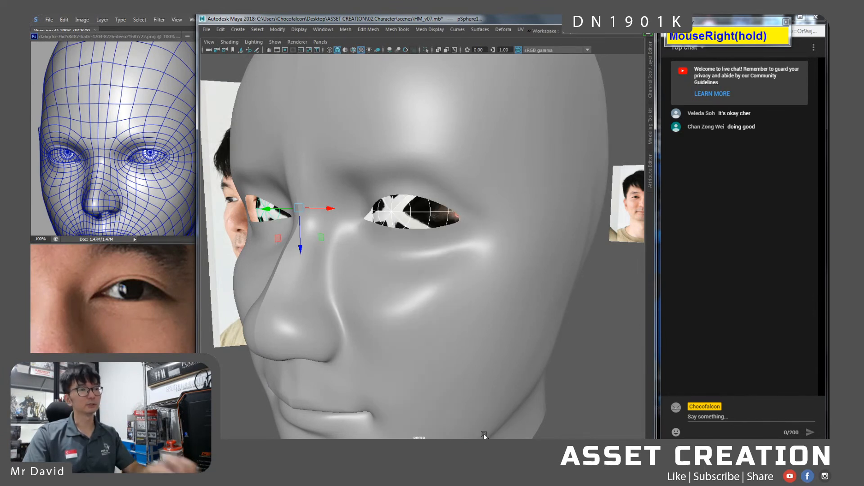
right_click_drag(411, 219, 461, 430)
Darken the Color of the eyeball's lambert1 material and return to the full-screen view.
key("ctrl+space")
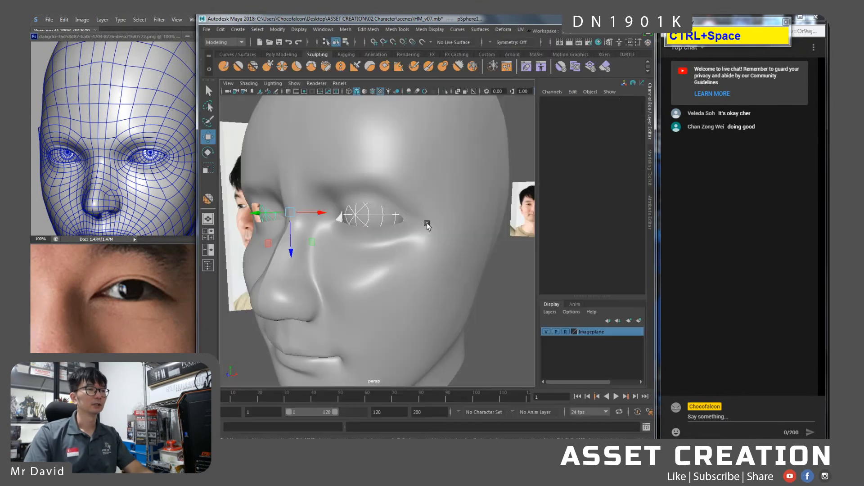
left_click(362, 222)
right_click_drag(366, 216, 379, 418)
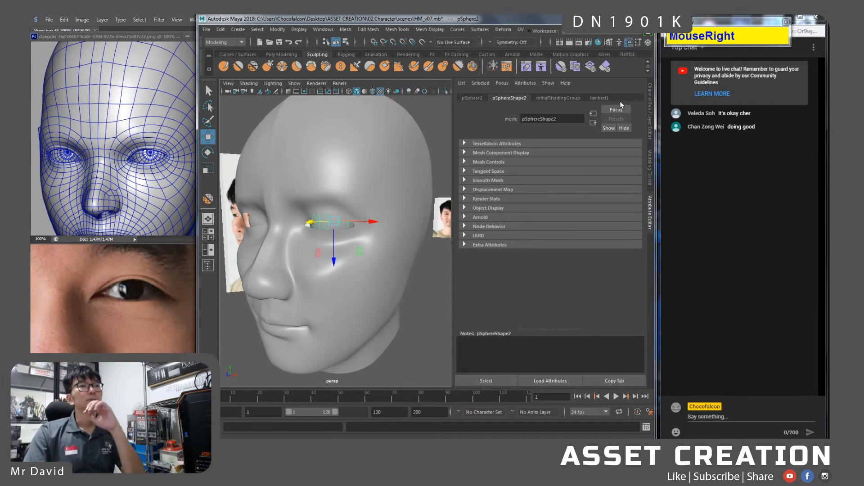
left_click(599, 98)
left_click_drag(585, 192, 569, 192)
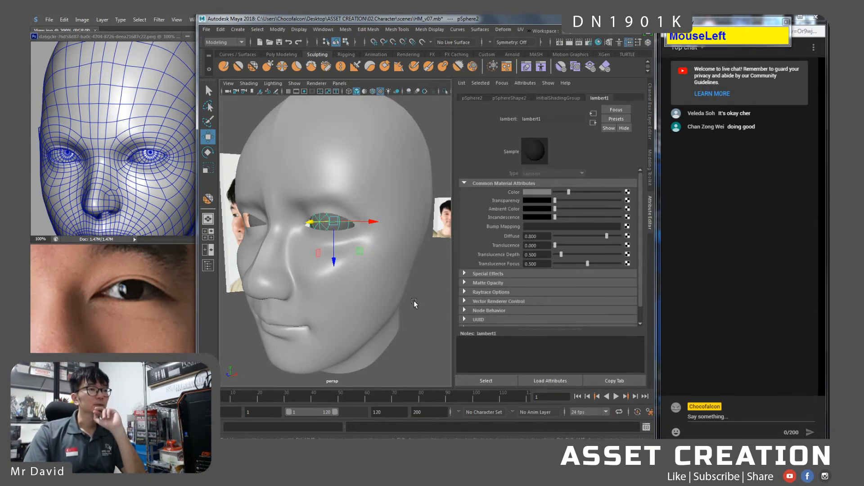
left_click(386, 263)
key("ctrl+space")
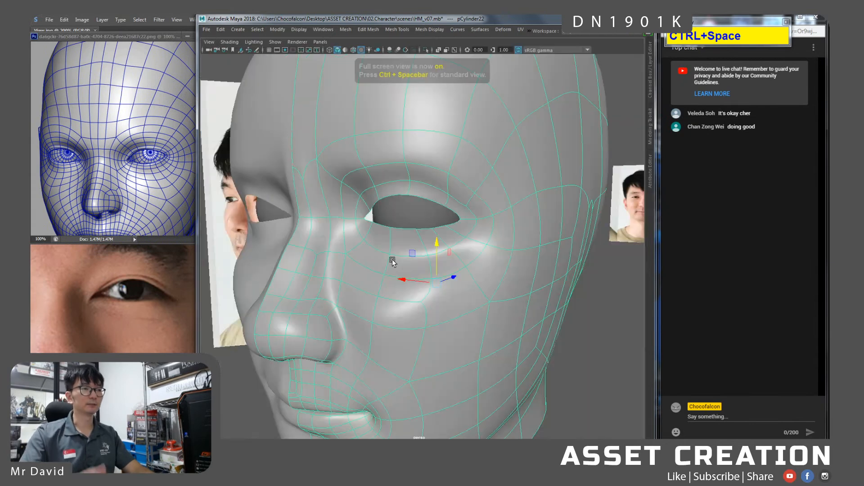
Select both eyeballs and inspect from several angles how they fill the eye openings.
left_click_drag(407, 206, 360, 199, "alt")
left_click(405, 210)
left_click(282, 206, "shift")
right_click_drag(361, 198, 385, 215, "alt")
middle_click_drag(385, 214, 463, 229, "alt")
left_click_drag(439, 232, 422, 242, "alt")
left_click_drag(362, 203, 527, 214)
left_click_drag(417, 203, 442, 229, "alt")
left_click_drag(418, 271, 505, 261)
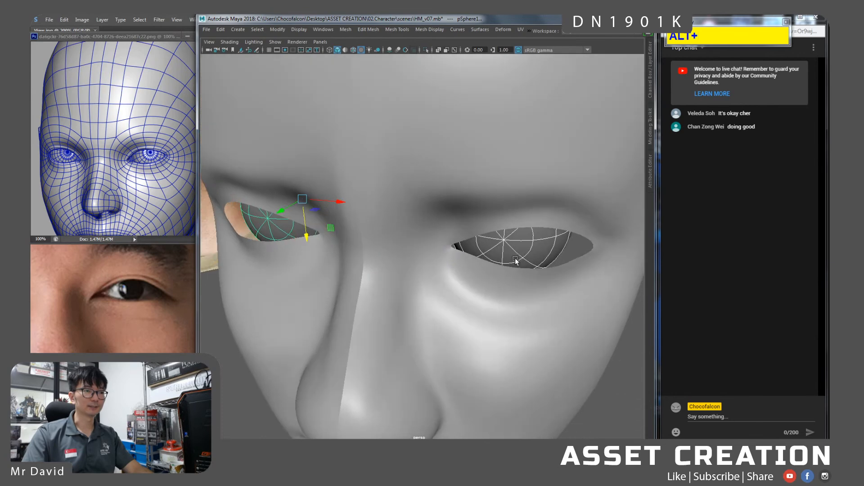
middle_click_drag(505, 261, 463, 242, "alt")
left_click_drag(490, 283, 487, 262, "alt")
right_click_drag(487, 261, 466, 219, "alt")
left_click(466, 218)
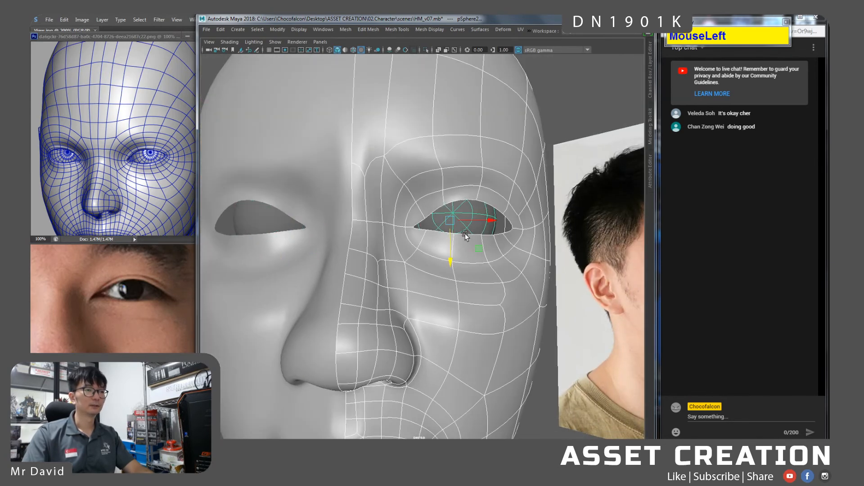
Show the front view beside the perspective view with X-ray on, and try shifting the eyeball sphere sideways.
key("space")
left_click(471, 226)
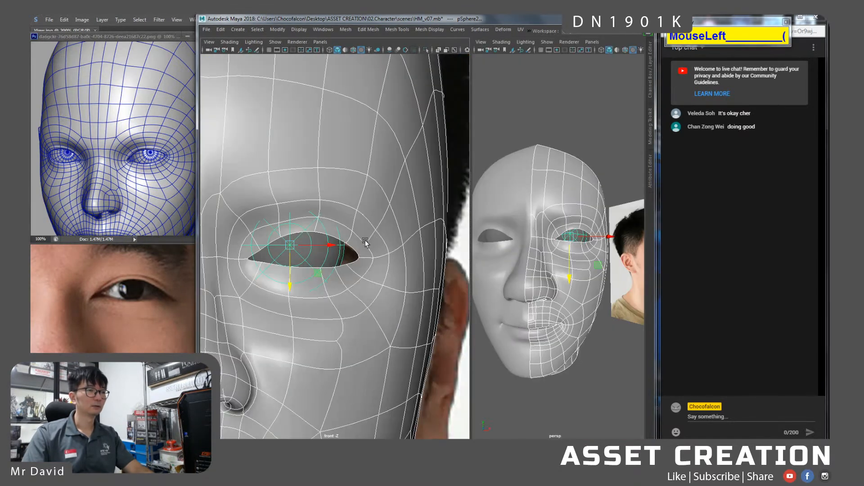
left_click(438, 50)
right_click_drag(318, 247, 331, 246, "alt")
mouse_move(323, 245)
left_mouse_down()
mouse_move(347, 248)
mouse_move(305, 250)
mouse_move(315, 249)
left_mouse_up()
key("ctrl+z")
Refit the eyeball sphere to the eye in the front photo and delete the opposite eyeball.
left_click(507, 406)
left_click(305, 255)
key("r")
middle_click_drag(305, 260, 425, 257, "alt")
middle_click_drag(284, 258, 335, 257, "alt")
left_click(236, 257)
key("Delete")
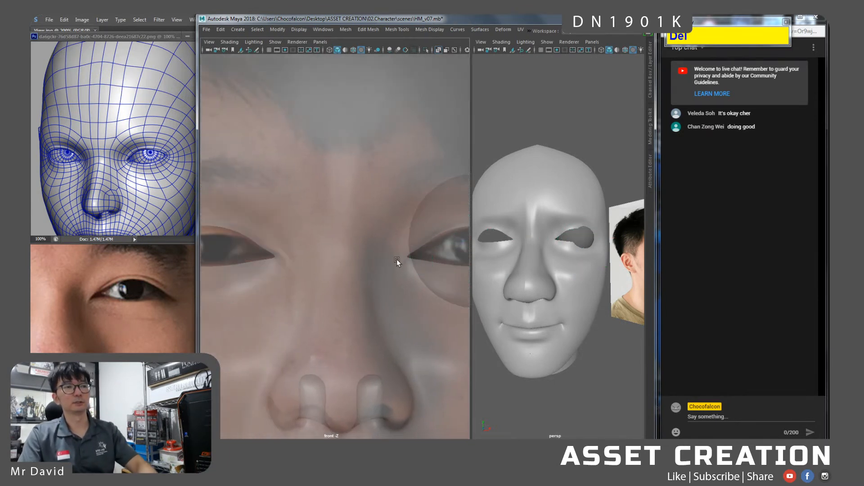
Duplicate the remaining eyeball sphere and set the copy's Translate X to -0.204 to mirror it.
left_click(445, 245)
scroll(444, 246, "down", 5)
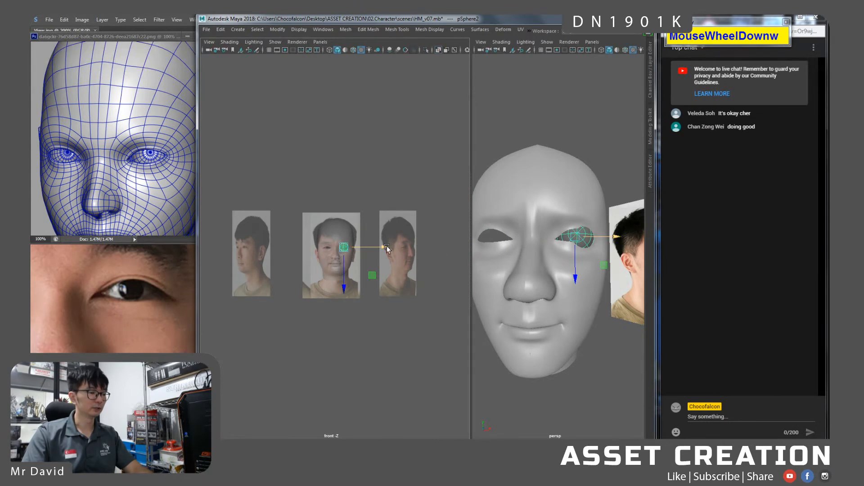
key("ctrl+space")
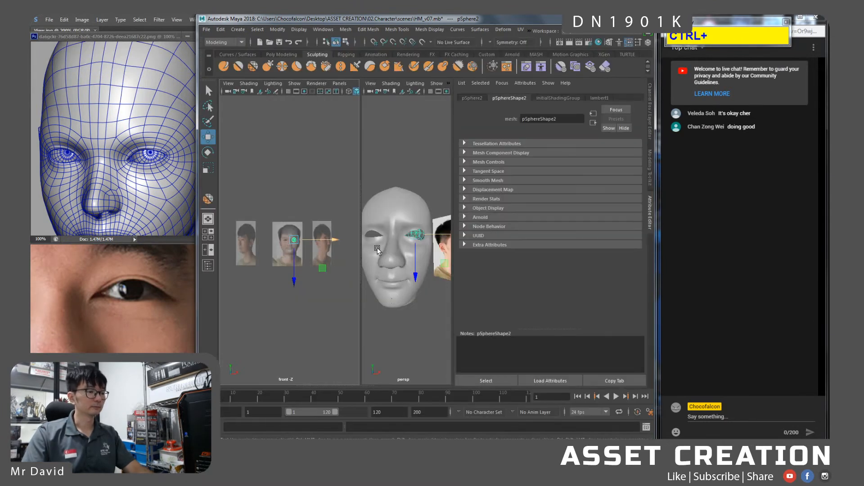
key("ctrl+a")
key("ctrl+d")
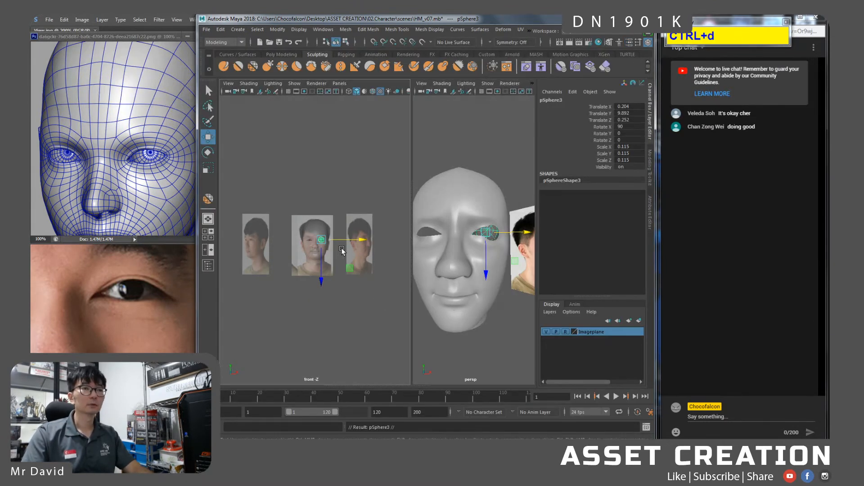
left_click(623, 106)
key("Home")
type("-")
key("Return")
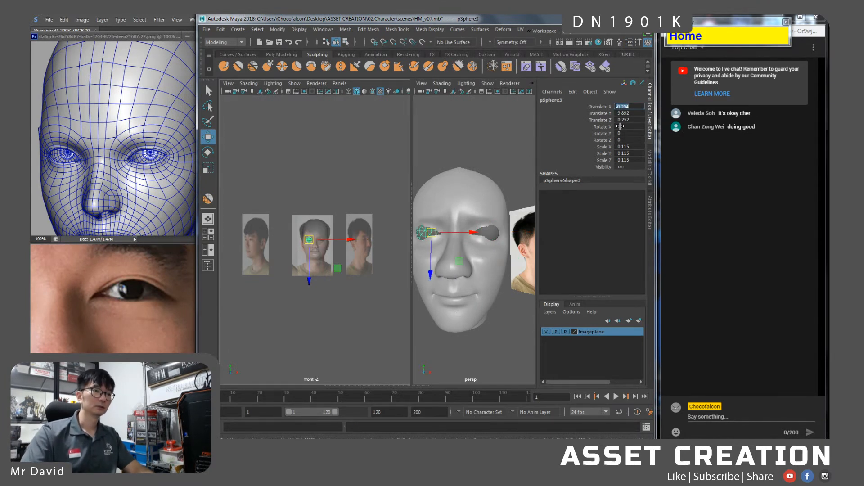
Select both eyeballs in the perspective view and scale them down uniformly to 0.104.
middle_click(484, 212)
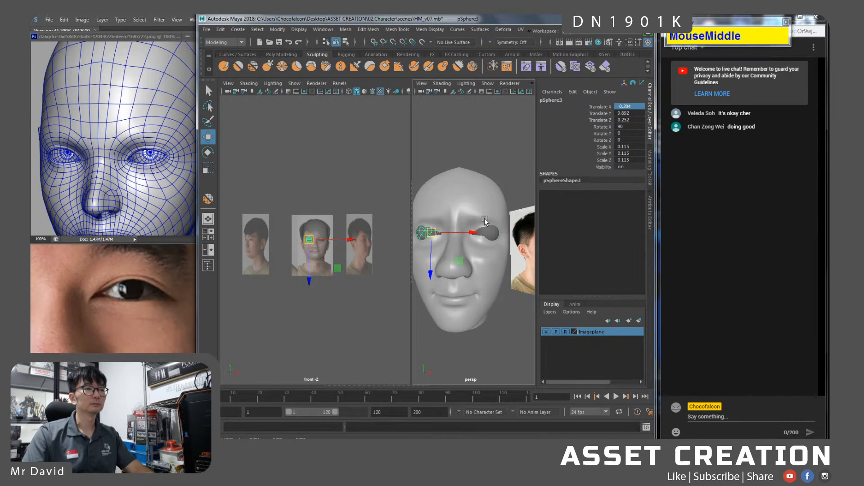
key("space")
left_click(410, 223, "shift")
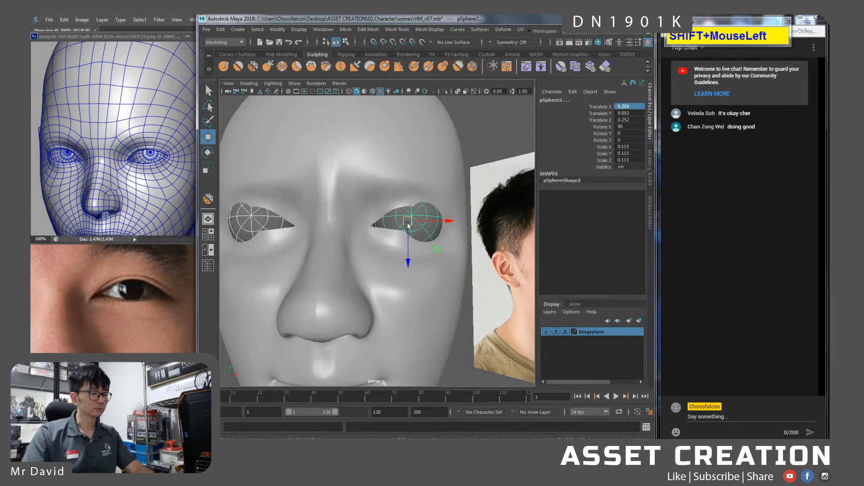
key("r")
left_click_drag(406, 221, 444, 222)
key("w")
key("ctrl+z")
Set the mirrored eyeball's Translate X to -0.195.
left_click(452, 345)
left_click(409, 217)
left_click(267, 231)
left_click(636, 108)
type("-.195")
key("Return")
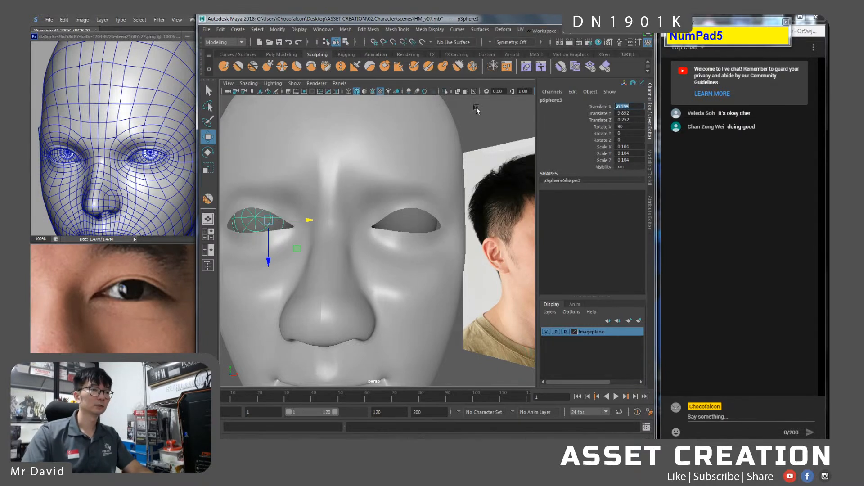
Extrude the border edge loop of the head half's eye opening inward toward the eyeball, undoing the last change.
left_click(433, 218)
left_click_drag(433, 218, 387, 208, "alt")
left_click(394, 190)
right_click_drag(393, 188, 387, 200, "alt")
left_click_drag(387, 200, 433, 204, "alt")
right_click_drag(434, 204, 419, 209)
left_click(419, 207)
left_click_drag(419, 207, 383, 201, "alt")
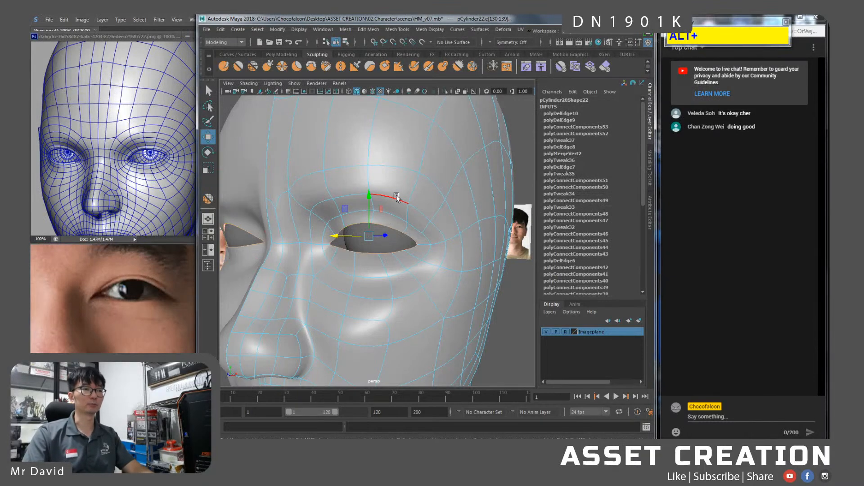
right_click_drag(396, 198, 410, 212, "alt")
mouse_move(409, 212)
left_mouse_down("alt")
mouse_move(424, 178)
mouse_move(349, 212)
mouse_move(380, 213)
mouse_move(360, 234)
mouse_move(366, 238)
mouse_move(400, 229)
mouse_move(382, 226)
mouse_move(428, 227)
mouse_move(412, 228)
left_mouse_up("alt")
right_click_drag(413, 225, 430, 213)
right_click_drag(430, 212, 392, 255, "alt")
middle_click_drag(392, 255, 430, 250, "alt")
right_click_drag(429, 250, 405, 252, "alt")
left_click_drag(405, 252, 378, 259, "alt")
right_click_drag(378, 259, 388, 265, "alt")
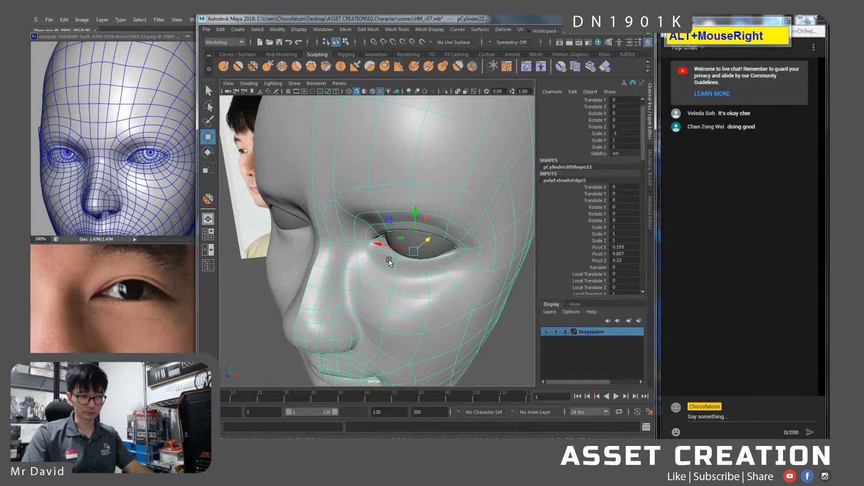
left_click_drag(395, 265, 404, 259, "alt")
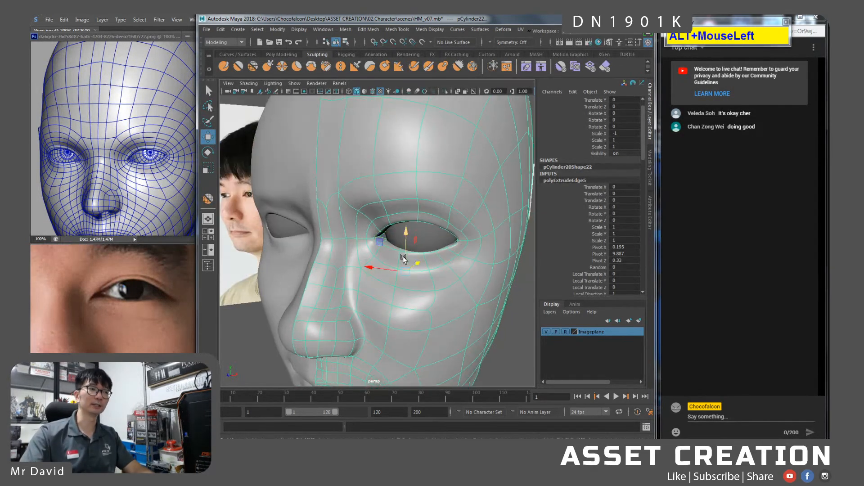
key("ctrl+z")
Switch the eyeball to component selection and examine how the lower eyelid rim meets it.
right_click_drag(403, 260, 441, 255, "alt")
right_click_drag(440, 225, 443, 250)
left_click(446, 267)
left_click(469, 259, "shift")
left_click_drag(469, 259, 429, 273, "alt")
left_click(449, 269)
left_click(419, 270)
Save the scene and check the fitted eyes on the whole head from several angles.
right_click_drag(429, 273, 478, 211, "alt")
scroll(478, 212, "down", 3)
left_click(497, 308)
left_click_drag(497, 308, 356, 274, "alt")
left_click_drag(331, 231, 398, 284, "alt")
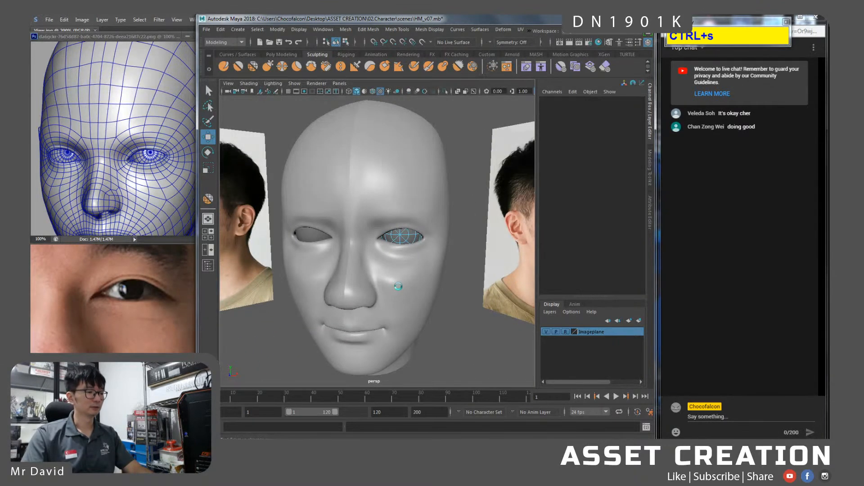
mouse_move(408, 287)
left_mouse_down("alt")
mouse_move(418, 285)
mouse_move(417, 304)
mouse_move(423, 273)
mouse_move(398, 276)
left_mouse_up("alt")
left_click_drag(402, 245, 403, 255, "alt")
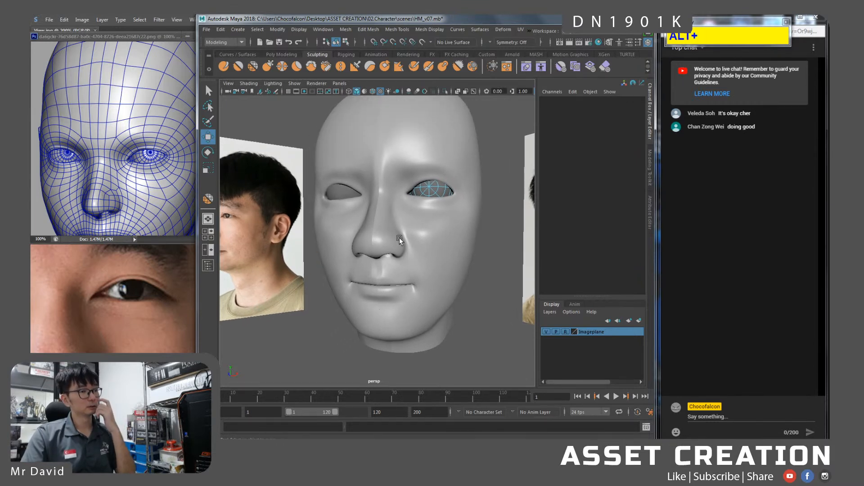
Switch the mirrored head half to vertex editing and select the vertices on the underside of the nose near the centre line.
left_click(399, 238)
scroll(398, 237, "up", 3)
right_click_drag(397, 238, 361, 227)
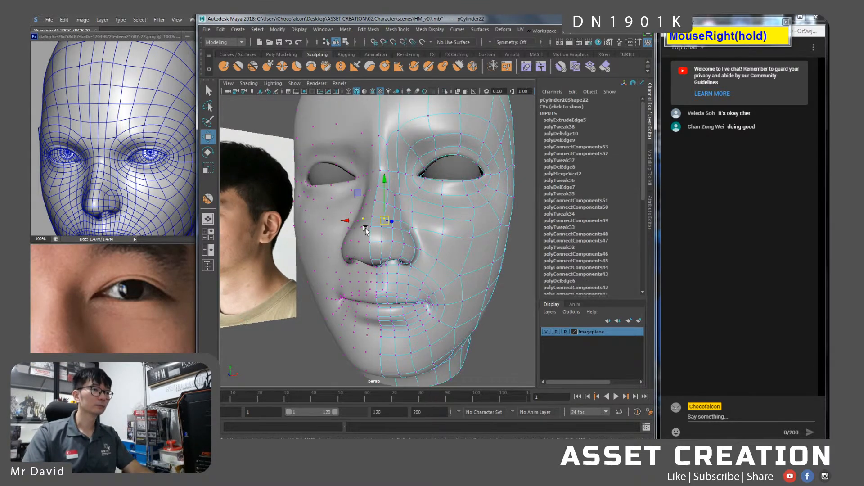
left_click_drag(388, 278, 392, 251, "alt")
left_click(387, 237)
key("q")
left_click(383, 236, "shift")
key("w")
Select the vertices along the centre line of the nose tip and adjust their depth to refine the profile.
right_click_drag(392, 202, 395, 221, "alt")
left_click_drag(395, 220, 381, 237, "alt")
key("q")
left_click(356, 201)
left_click(354, 235, "shift")
key("w")
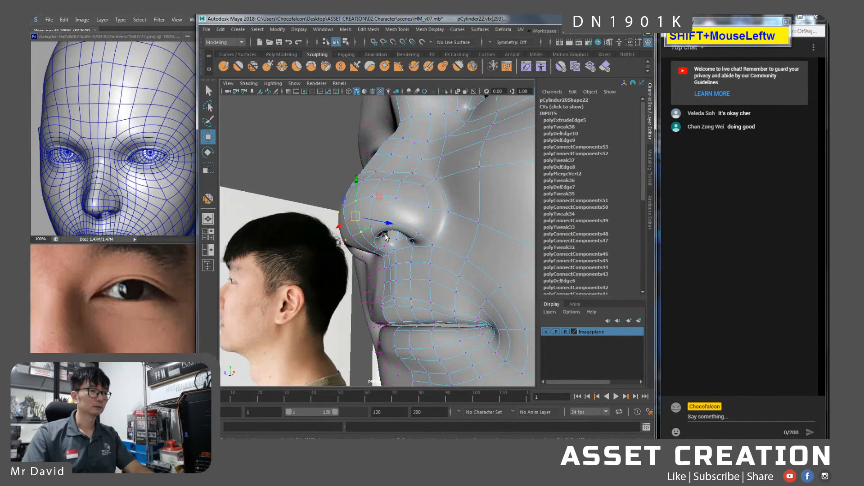
left_click(382, 227)
left_click(352, 238)
key("q")
left_click(344, 208, "shift")
key("w")
left_click_drag(347, 209, 370, 240, "alt")
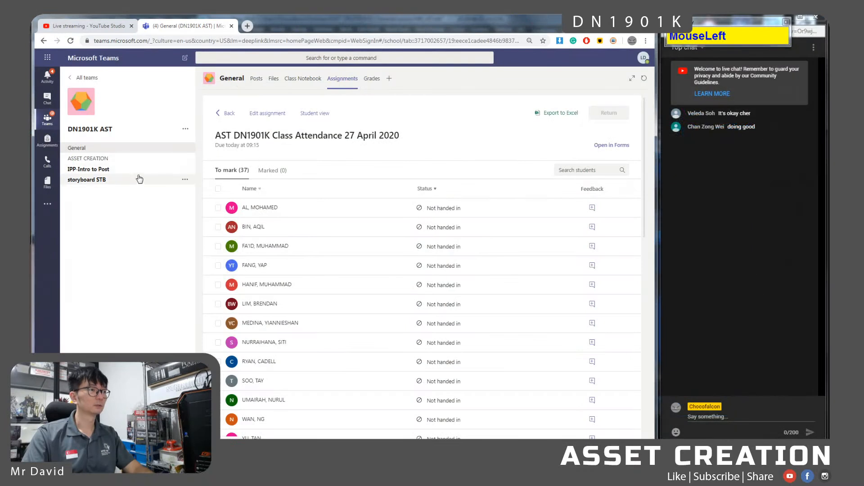
Switch to Microsoft Teams, open the General channel's AST DN1901K Class Attendance 27 April 2020 assignment and sort the students by status.
left_click(98, 148)
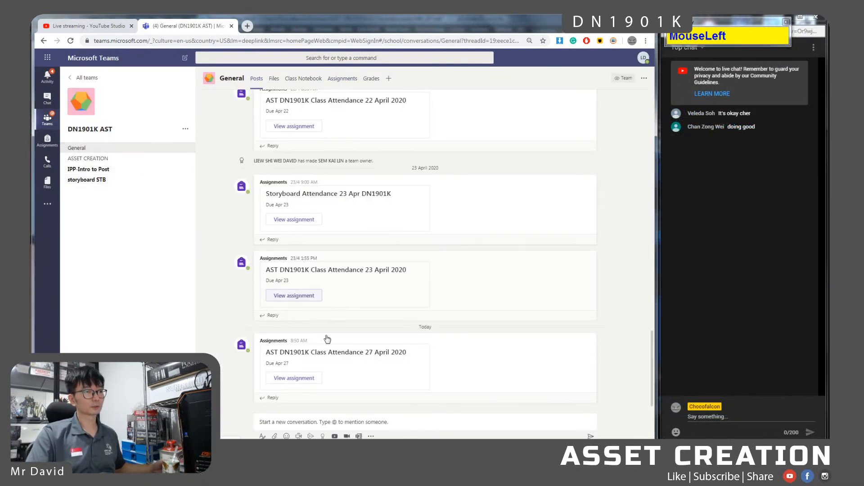
left_click(302, 381)
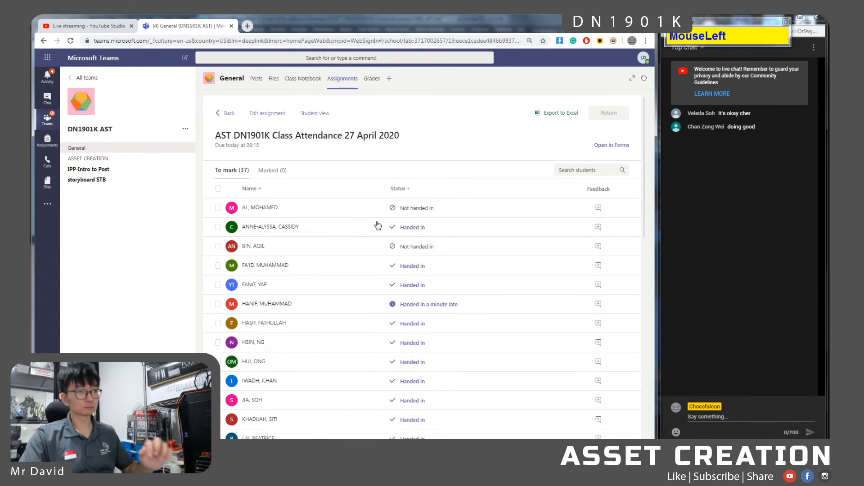
left_click(406, 192)
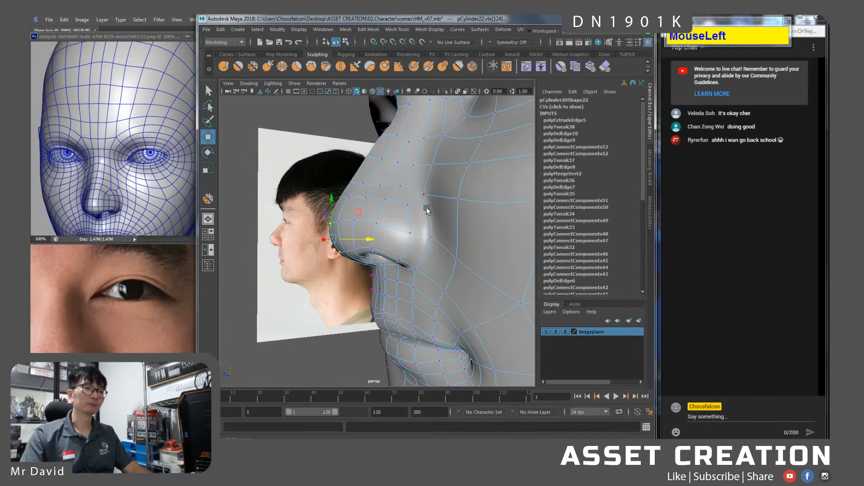
Switch back to Maya, return the head half to object selection and deselect it, checking the head from several angles.
right_click_drag(429, 211, 419, 179)
left_click_drag(419, 179, 444, 232, "alt")
right_click_drag(444, 231, 437, 226, "alt")
left_click_drag(438, 226, 432, 232, "alt")
middle_click_drag(432, 233, 429, 253, "alt")
right_click_drag(428, 253, 438, 253)
left_click_drag(437, 253, 445, 297, "alt")
left_click(442, 320)
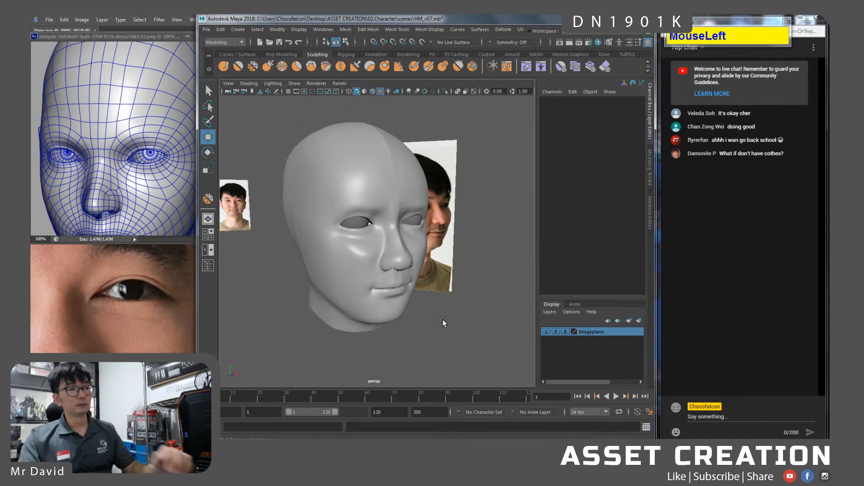
Select the mirrored head half and switch it to face selection around the base of the nose.
key("alt")
left_click_drag(456, 264, 394, 271, "alt")
left_click(394, 245)
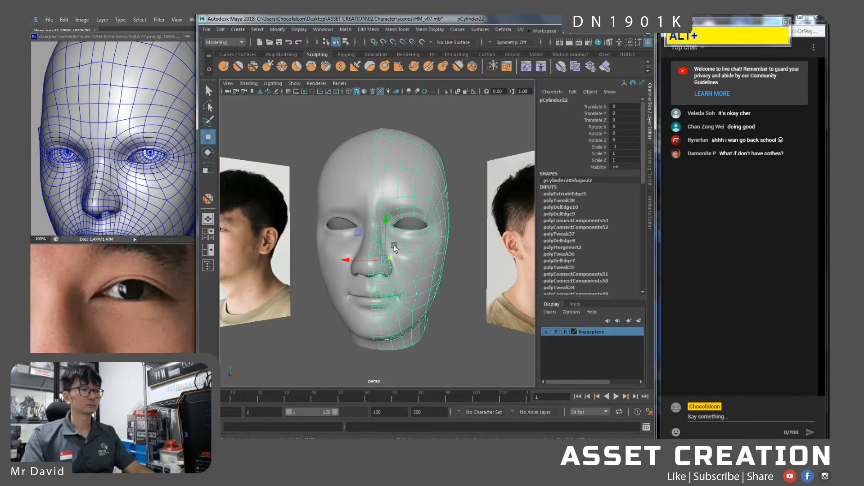
right_click_drag(393, 245, 389, 293, "alt")
middle_click_drag(389, 292, 394, 250, "alt")
right_click_drag(394, 250, 395, 279, "alt")
left_click_drag(396, 279, 375, 234, "alt")
right_click_drag(373, 219, 372, 241)
Select the faces at the base of the nose between the nostrils, undoing the last change along the way.
left_click(371, 229)
key("q")
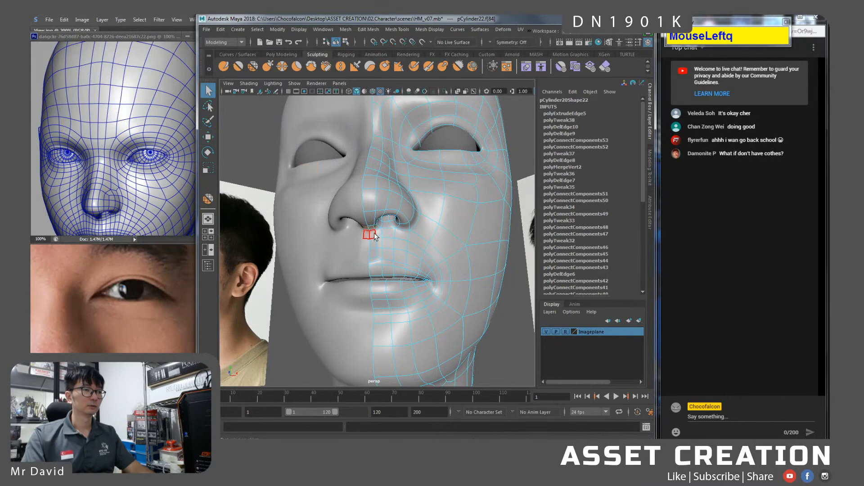
left_click(372, 223, "shift")
key("w")
left_click_drag(371, 223, 378, 215, "alt")
key("ctrl+z")
left_click(374, 254, "shift")
right_click_drag(375, 254, 387, 232, "alt")
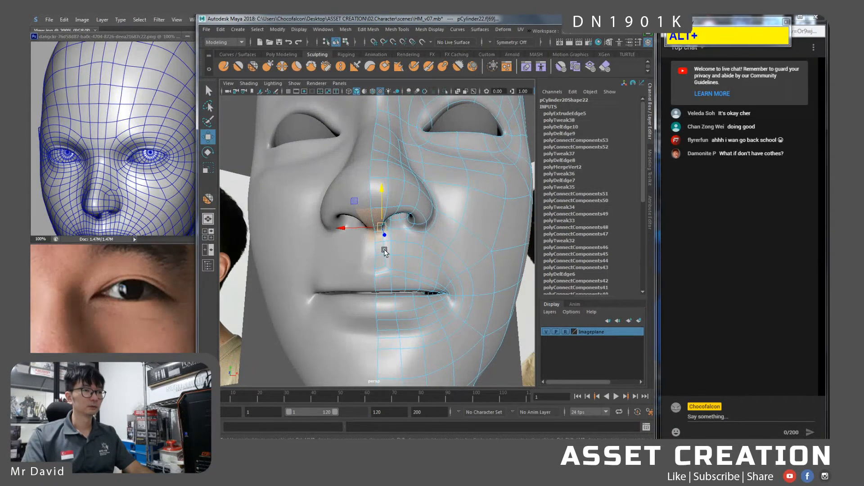
key("q")
left_click(387, 237, "shift")
left_click(387, 230, "shift")
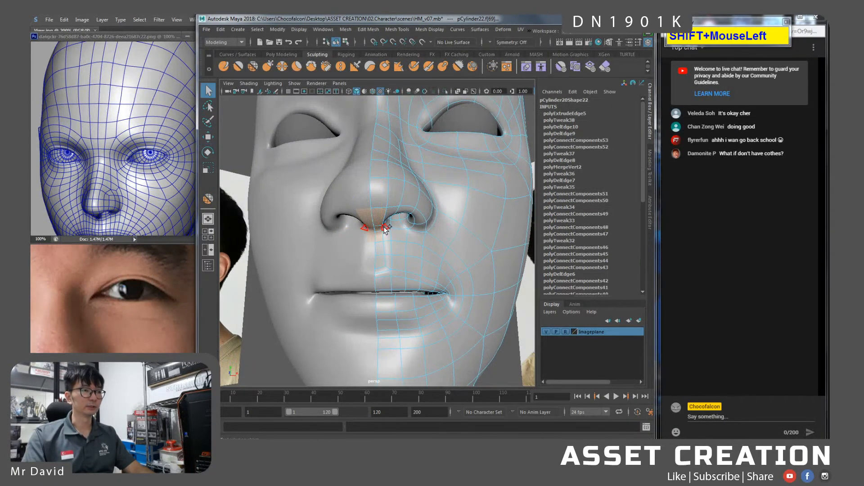